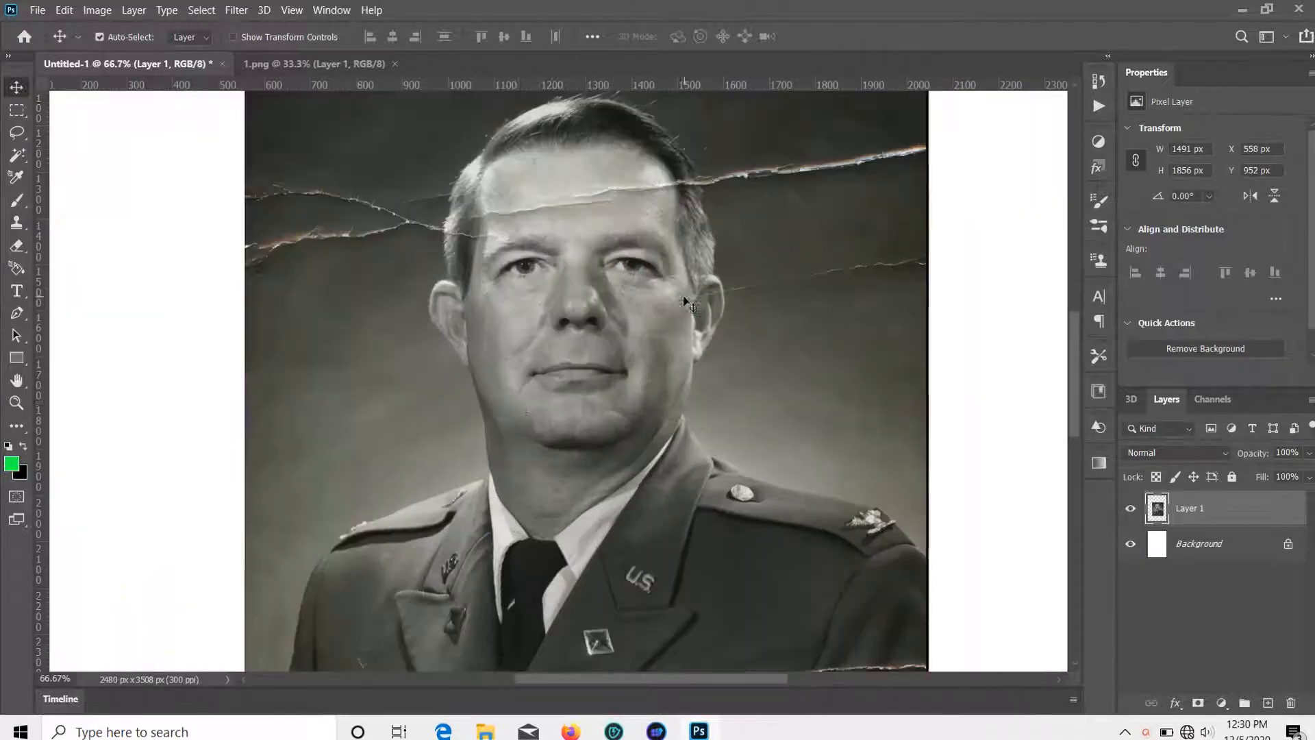
Use the Clone Stamp to cover the crack across the image-left half of the forehead with sampled skin.
{"action": "scroll", "coordinate": [504, 405], "scroll_direction": "up", "scroll_amount": 4}
{"action": "left_click", "coordinate": [15, 224]}
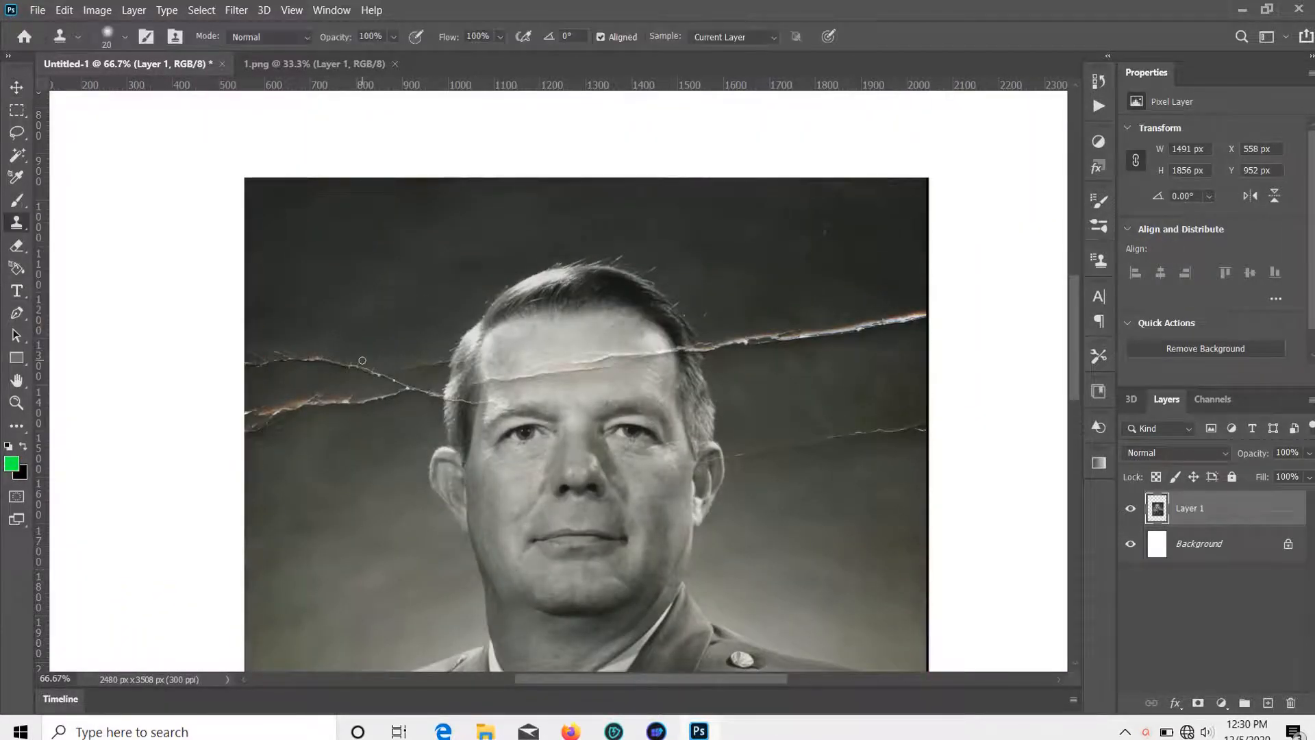
{"action": "key", "text": "ctrl+plus"}
{"action": "key", "text": "ctrl+plus"}
{"action": "key", "text": "ctrl+plus"}
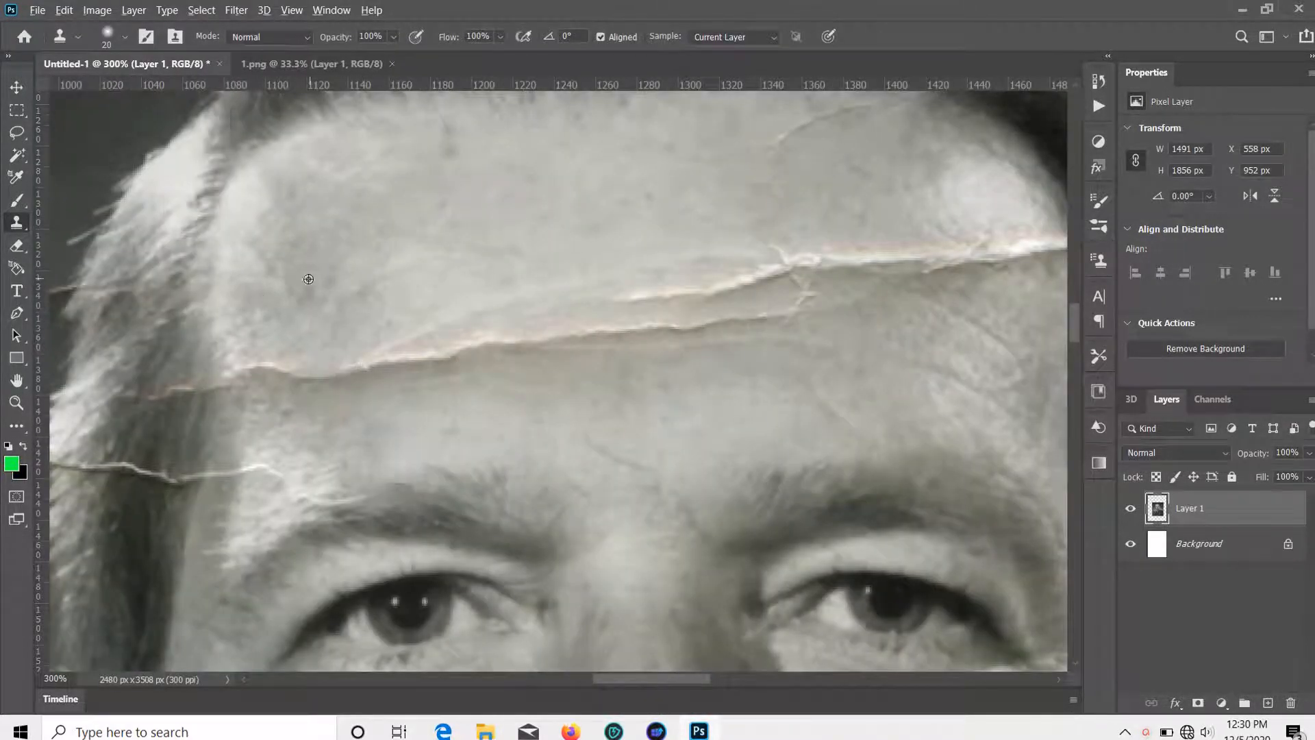
{"action": "left_click", "coordinate": [308, 279], "text": "alt"}
{"action": "mouse_move", "coordinate": [256, 360]}
{"action": "left_mouse_down"}
{"action": "mouse_move", "coordinate": [228, 378]}
{"action": "mouse_move", "coordinate": [344, 258]}
{"action": "mouse_move", "coordinate": [322, 311]}
{"action": "mouse_move", "coordinate": [323, 372]}
{"action": "mouse_move", "coordinate": [365, 362]}
{"action": "mouse_move", "coordinate": [361, 383]}
{"action": "mouse_move", "coordinate": [379, 347]}
{"action": "mouse_move", "coordinate": [401, 360]}
{"action": "mouse_move", "coordinate": [416, 331]}
{"action": "mouse_move", "coordinate": [441, 355]}
{"action": "mouse_move", "coordinate": [462, 327]}
{"action": "mouse_move", "coordinate": [447, 292]}
{"action": "mouse_move", "coordinate": [479, 349]}
{"action": "mouse_move", "coordinate": [495, 266]}
{"action": "mouse_move", "coordinate": [474, 361]}
{"action": "mouse_move", "coordinate": [524, 160]}
{"action": "mouse_move", "coordinate": [524, 344]}
{"action": "mouse_move", "coordinate": [554, 337]}
{"action": "left_mouse_up"}
{"action": "left_click", "coordinate": [546, 215]}
{"action": "key", "text": "ctrl+z"}
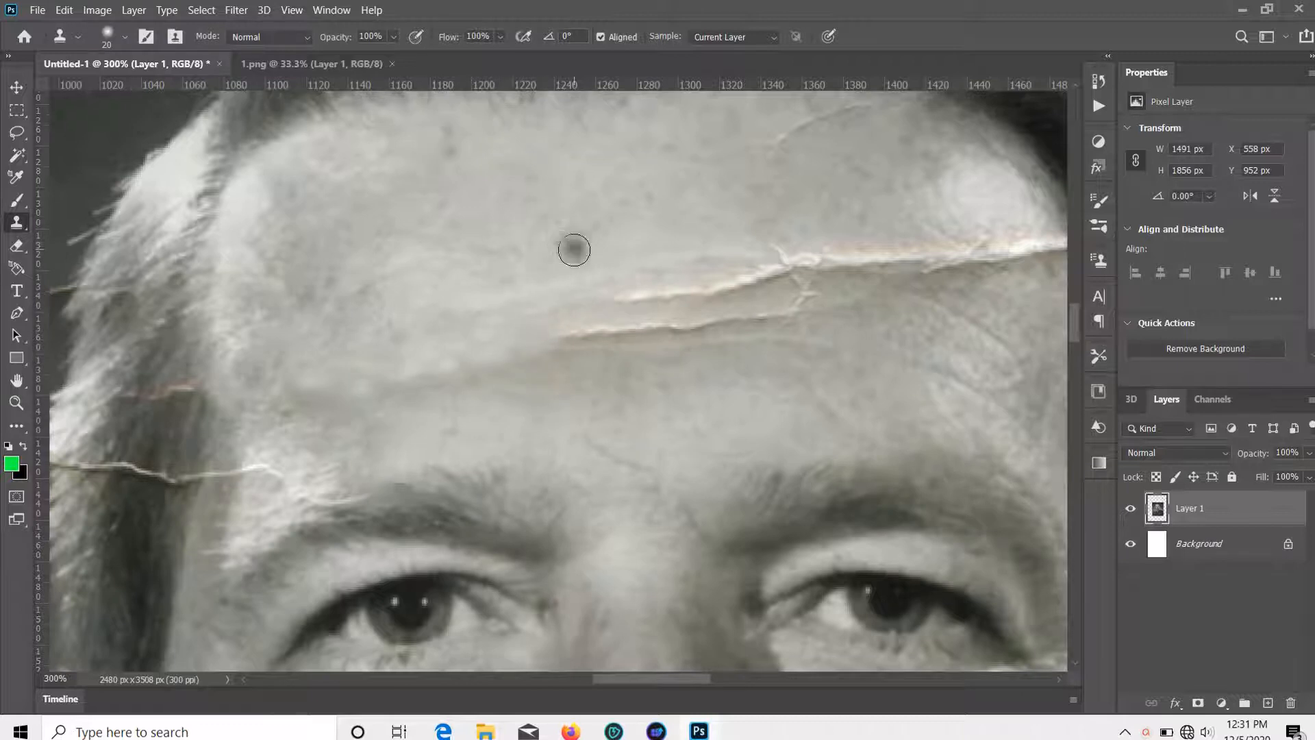
{"action": "mouse_move", "coordinate": [603, 297]}
{"action": "left_mouse_down"}
{"action": "mouse_move", "coordinate": [560, 262]}
{"action": "mouse_move", "coordinate": [550, 341]}
{"action": "mouse_move", "coordinate": [684, 332]}
{"action": "mouse_move", "coordinate": [483, 315]}
{"action": "mouse_move", "coordinate": [449, 379]}
{"action": "mouse_move", "coordinate": [552, 355]}
{"action": "left_mouse_up"}
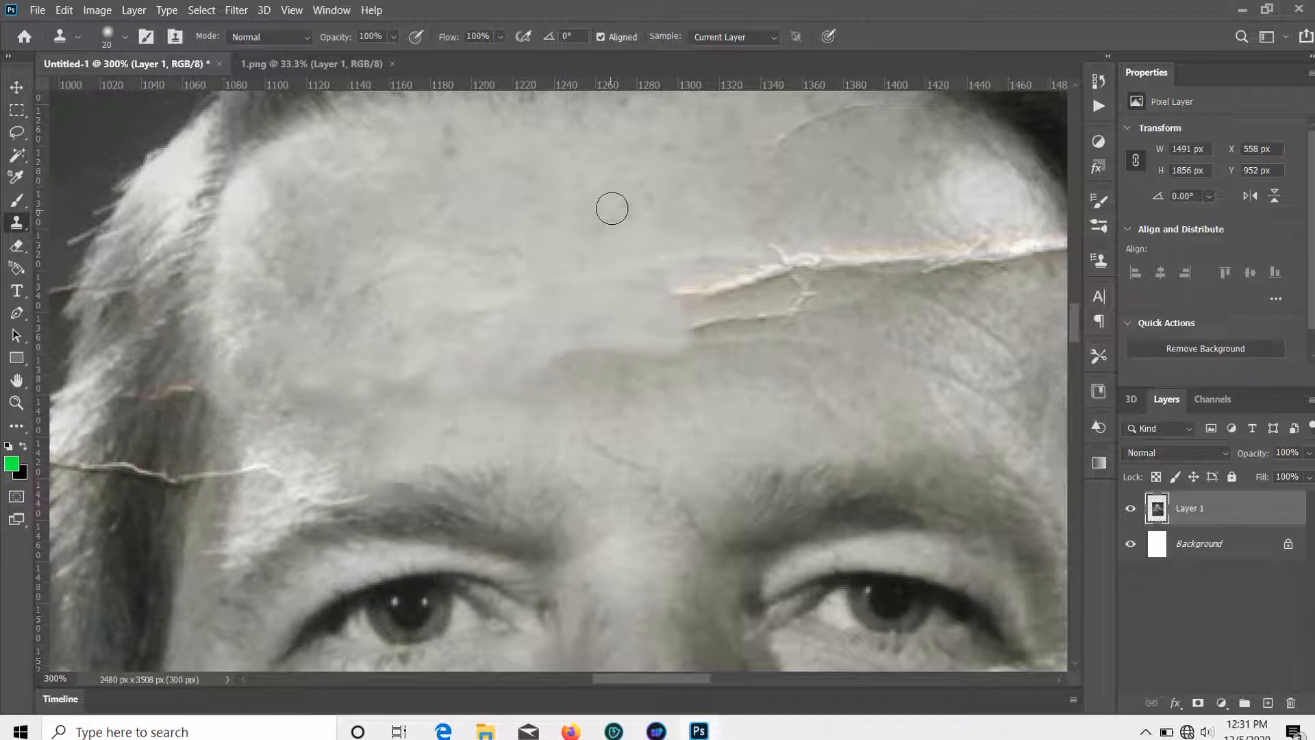
Clone skin over the remaining forehead crack from the centre to the image-right temple, resampling clean areas nearby.
{"action": "left_click", "coordinate": [555, 179], "text": "alt"}
{"action": "mouse_move", "coordinate": [664, 277]}
{"action": "left_mouse_down"}
{"action": "mouse_move", "coordinate": [693, 299]}
{"action": "mouse_move", "coordinate": [740, 296]}
{"action": "mouse_move", "coordinate": [717, 250]}
{"action": "mouse_move", "coordinate": [721, 262]}
{"action": "left_mouse_up"}
{"action": "mouse_move", "coordinate": [695, 324]}
{"action": "left_mouse_down"}
{"action": "mouse_move", "coordinate": [664, 314]}
{"action": "mouse_move", "coordinate": [681, 355]}
{"action": "mouse_move", "coordinate": [624, 353]}
{"action": "left_mouse_up"}
{"action": "mouse_move", "coordinate": [813, 259]}
{"action": "left_mouse_down"}
{"action": "mouse_move", "coordinate": [765, 275]}
{"action": "mouse_move", "coordinate": [784, 265]}
{"action": "mouse_move", "coordinate": [797, 281]}
{"action": "mouse_move", "coordinate": [743, 317]}
{"action": "mouse_move", "coordinate": [773, 322]}
{"action": "mouse_move", "coordinate": [675, 296]}
{"action": "mouse_move", "coordinate": [752, 319]}
{"action": "mouse_move", "coordinate": [760, 346]}
{"action": "mouse_move", "coordinate": [814, 344]}
{"action": "left_mouse_up"}
{"action": "mouse_move", "coordinate": [857, 290]}
{"action": "left_mouse_down"}
{"action": "mouse_move", "coordinate": [786, 318]}
{"action": "mouse_move", "coordinate": [798, 302]}
{"action": "mouse_move", "coordinate": [735, 235]}
{"action": "mouse_move", "coordinate": [819, 264]}
{"action": "mouse_move", "coordinate": [846, 250]}
{"action": "mouse_move", "coordinate": [846, 265]}
{"action": "mouse_move", "coordinate": [883, 256]}
{"action": "mouse_move", "coordinate": [860, 276]}
{"action": "mouse_move", "coordinate": [923, 248]}
{"action": "mouse_move", "coordinate": [897, 272]}
{"action": "mouse_move", "coordinate": [940, 267]}
{"action": "left_mouse_up"}
{"action": "left_click", "coordinate": [870, 215], "text": "alt"}
{"action": "mouse_move", "coordinate": [1023, 251]}
{"action": "left_mouse_down"}
{"action": "mouse_move", "coordinate": [998, 258]}
{"action": "mouse_move", "coordinate": [1037, 237]}
{"action": "left_mouse_up"}
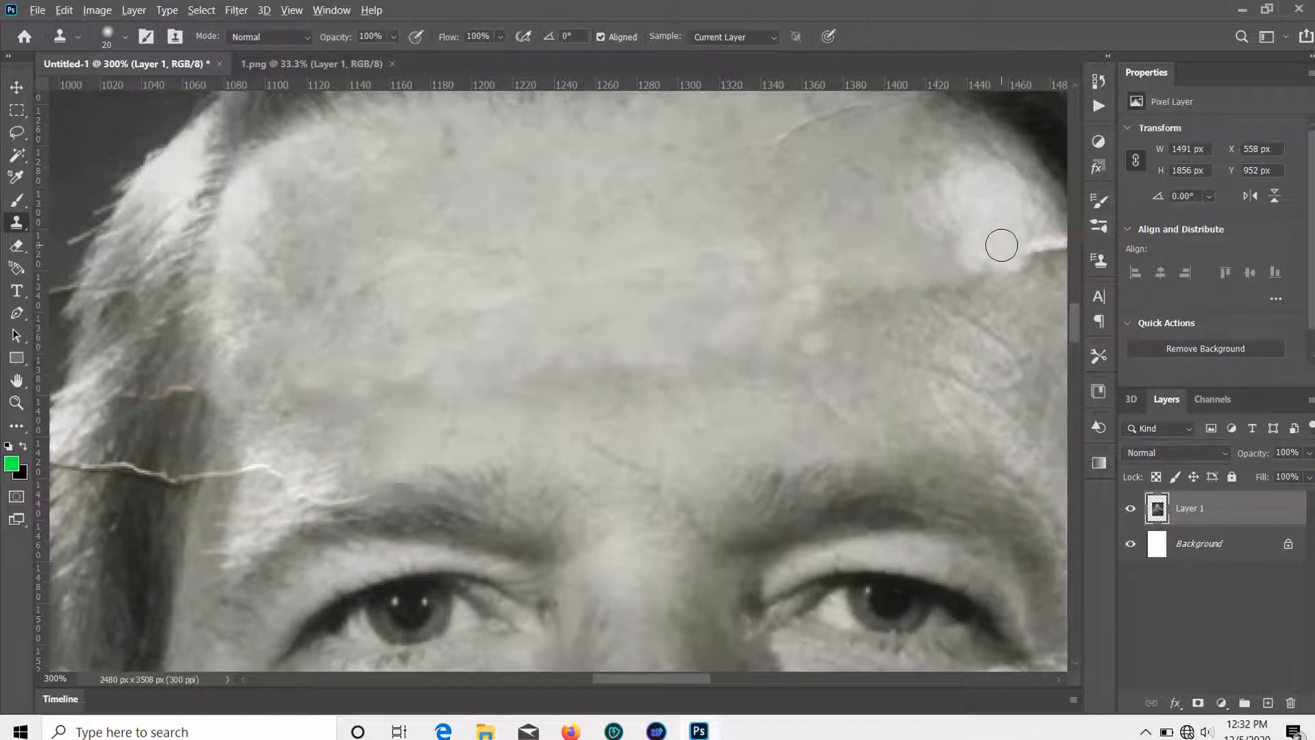
{"action": "left_click", "coordinate": [1002, 279], "text": "alt"}
{"action": "mouse_move", "coordinate": [971, 283]}
{"action": "left_mouse_down"}
{"action": "mouse_move", "coordinate": [943, 295]}
{"action": "mouse_move", "coordinate": [1029, 292]}
{"action": "mouse_move", "coordinate": [987, 289]}
{"action": "mouse_move", "coordinate": [1007, 268]}
{"action": "mouse_move", "coordinate": [994, 271]}
{"action": "mouse_move", "coordinate": [1001, 291]}
{"action": "mouse_move", "coordinate": [712, 354]}
{"action": "mouse_move", "coordinate": [451, 366]}
{"action": "mouse_move", "coordinate": [493, 365]}
{"action": "mouse_move", "coordinate": [493, 349]}
{"action": "mouse_move", "coordinate": [498, 362]}
{"action": "mouse_move", "coordinate": [573, 354]}
{"action": "mouse_move", "coordinate": [570, 336]}
{"action": "mouse_move", "coordinate": [600, 354]}
{"action": "mouse_move", "coordinate": [629, 347]}
{"action": "mouse_move", "coordinate": [608, 318]}
{"action": "mouse_move", "coordinate": [639, 355]}
{"action": "mouse_move", "coordinate": [658, 300]}
{"action": "mouse_move", "coordinate": [637, 321]}
{"action": "mouse_move", "coordinate": [645, 329]}
{"action": "mouse_move", "coordinate": [663, 280]}
{"action": "mouse_move", "coordinate": [660, 330]}
{"action": "mouse_move", "coordinate": [650, 307]}
{"action": "mouse_move", "coordinate": [639, 318]}
{"action": "mouse_move", "coordinate": [645, 343]}
{"action": "mouse_move", "coordinate": [655, 356]}
{"action": "mouse_move", "coordinate": [675, 325]}
{"action": "mouse_move", "coordinate": [687, 351]}
{"action": "mouse_move", "coordinate": [696, 329]}
{"action": "mouse_move", "coordinate": [693, 364]}
{"action": "left_mouse_up"}
Clone matching hair and background over the crack where it crosses the image-right hairline.
{"action": "left_click", "coordinate": [506, 333], "text": "alt"}
{"action": "left_click", "coordinate": [547, 310], "text": "alt"}
{"action": "left_click", "coordinate": [540, 348]}
{"action": "left_click", "coordinate": [560, 325], "text": "alt"}
{"action": "left_click", "coordinate": [561, 325], "text": "alt"}
{"action": "left_click", "coordinate": [601, 320], "text": "alt"}
{"action": "left_click", "coordinate": [664, 281], "text": "alt"}
{"action": "left_click", "coordinate": [654, 276], "text": "alt"}
{"action": "left_click", "coordinate": [652, 290], "text": "alt"}
Clone hair texture over the lower crack running through the sideburn on the image-left side of the head.
{"action": "scroll", "coordinate": [678, 370], "scroll_direction": "down", "scroll_amount": 2}
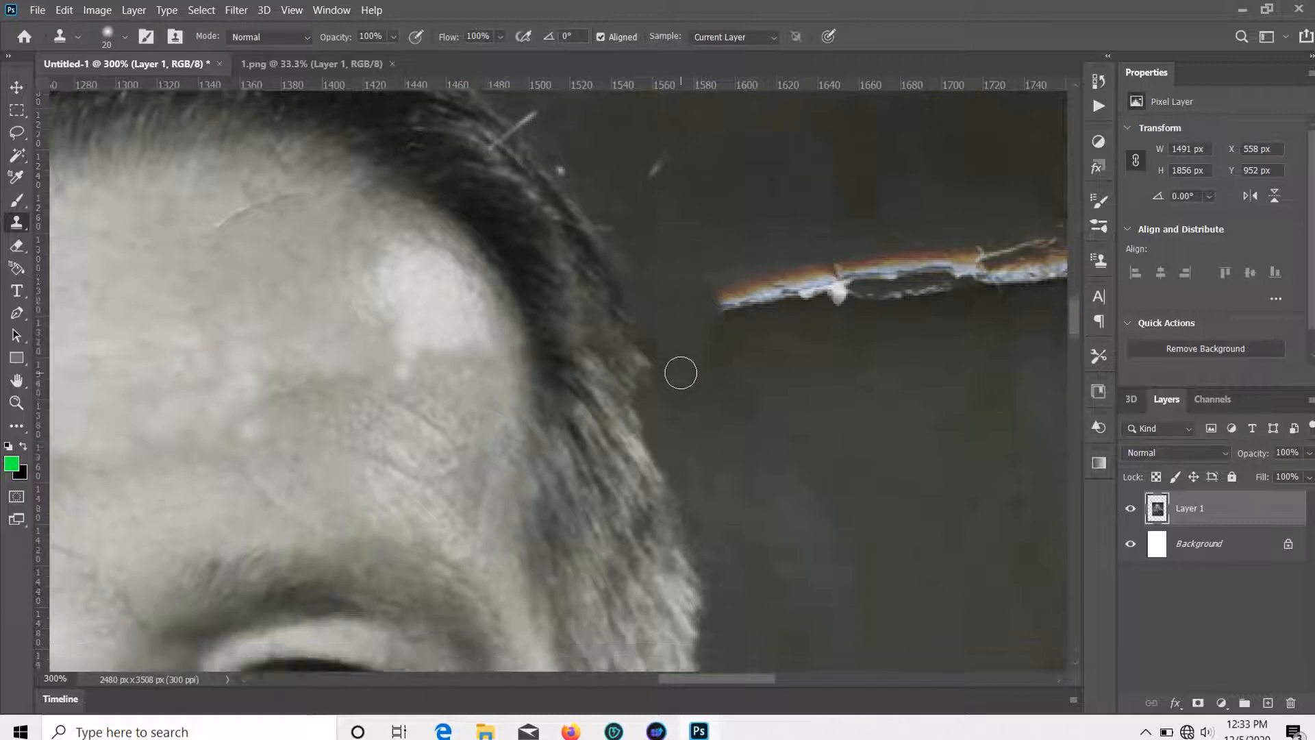
{"action": "key", "text": "ctrl+minus"}
{"action": "key", "text": "ctrl+minus"}
{"action": "key", "text": "ctrl+plus"}
{"action": "left_click_drag", "start_coordinate": [370, 425], "coordinate": [947, 393]}
{"action": "key", "text": "ctrl+plus"}
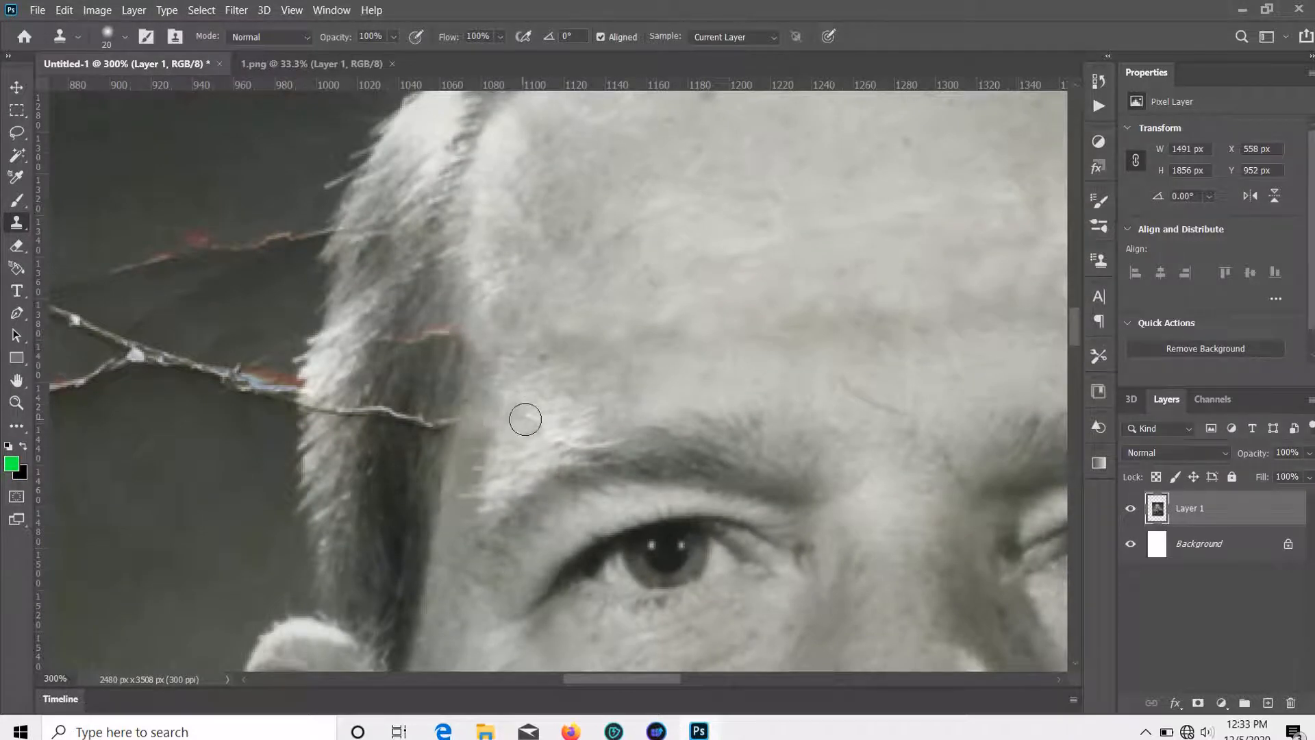
{"action": "scroll", "coordinate": [610, 373], "scroll_direction": "up", "scroll_amount": 3}
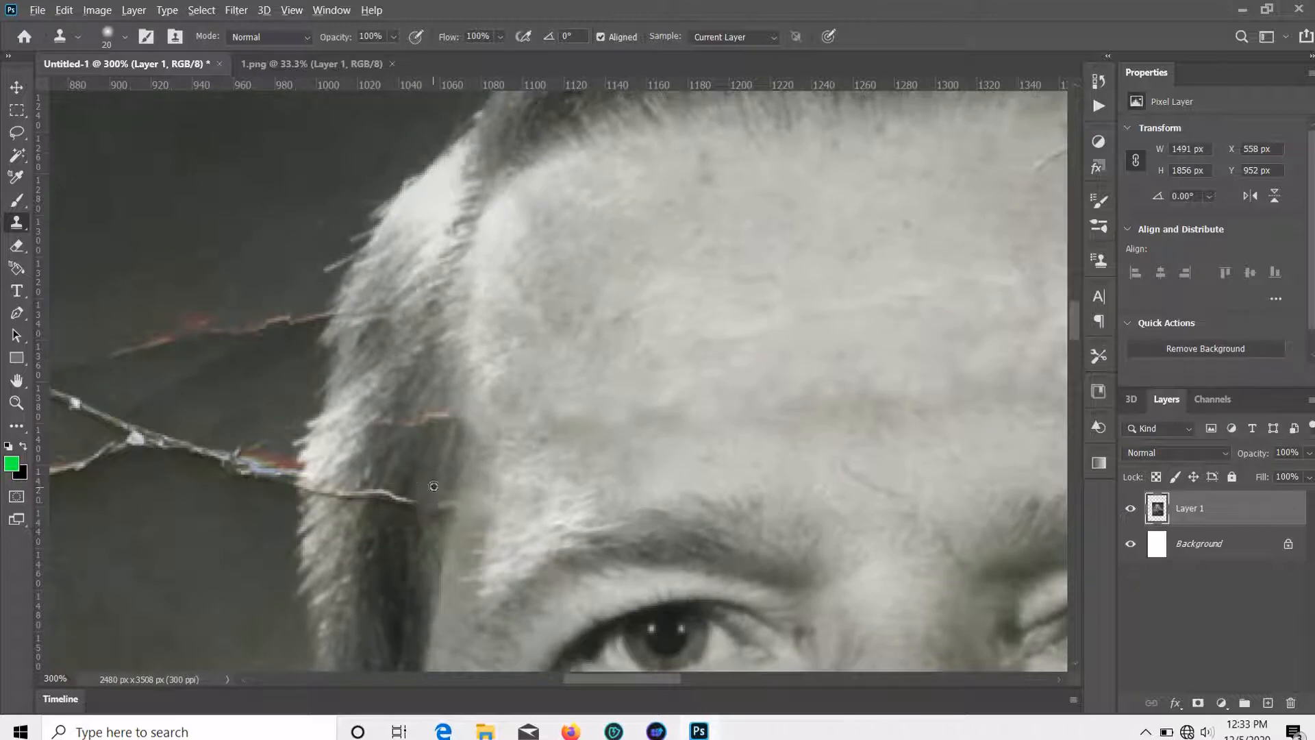
{"action": "mouse_move", "coordinate": [420, 478]}
{"action": "left_mouse_down"}
{"action": "mouse_move", "coordinate": [389, 469]}
{"action": "mouse_move", "coordinate": [385, 499]}
{"action": "mouse_move", "coordinate": [393, 444]}
{"action": "mouse_move", "coordinate": [372, 486]}
{"action": "mouse_move", "coordinate": [355, 454]}
{"action": "mouse_move", "coordinate": [350, 492]}
{"action": "mouse_move", "coordinate": [344, 458]}
{"action": "mouse_move", "coordinate": [338, 495]}
{"action": "mouse_move", "coordinate": [342, 478]}
{"action": "mouse_move", "coordinate": [320, 488]}
{"action": "mouse_move", "coordinate": [305, 475]}
{"action": "mouse_move", "coordinate": [322, 446]}
{"action": "mouse_move", "coordinate": [277, 436]}
{"action": "mouse_move", "coordinate": [286, 470]}
{"action": "mouse_move", "coordinate": [255, 478]}
{"action": "mouse_move", "coordinate": [256, 510]}
{"action": "mouse_move", "coordinate": [282, 477]}
{"action": "mouse_move", "coordinate": [250, 516]}
{"action": "mouse_move", "coordinate": [268, 439]}
{"action": "mouse_move", "coordinate": [242, 472]}
{"action": "mouse_move", "coordinate": [206, 452]}
{"action": "left_mouse_up"}
Clone clean background and hair-edge texture over the torn crack just outside the image-left sideburn.
{"action": "left_click", "coordinate": [277, 435], "text": "alt"}
{"action": "left_click", "coordinate": [269, 392], "text": "alt"}
{"action": "left_click", "coordinate": [254, 510], "text": "alt"}
{"action": "left_click", "coordinate": [244, 496], "text": "alt"}
{"action": "left_click", "coordinate": [265, 472]}
{"action": "left_click", "coordinate": [251, 514], "text": "alt"}
{"action": "left_click", "coordinate": [233, 527], "text": "alt"}
Clone dark hair over the short reddish crack inside the image-left sideburn beside the forehead.
{"action": "scroll", "coordinate": [411, 446], "scroll_direction": "down", "scroll_amount": 1}
{"action": "left_click", "coordinate": [378, 368], "text": "alt"}
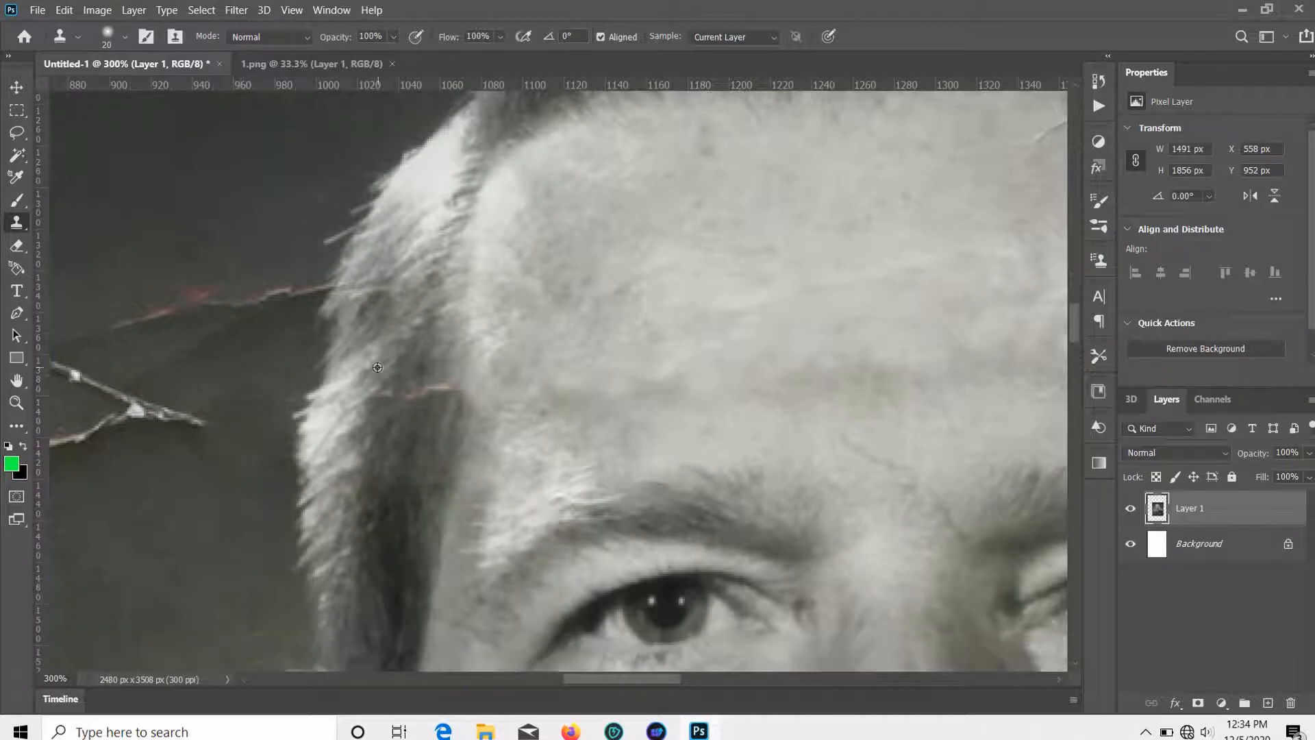
{"action": "mouse_move", "coordinate": [377, 390]}
{"action": "left_mouse_down"}
{"action": "mouse_move", "coordinate": [401, 361]}
{"action": "mouse_move", "coordinate": [405, 392]}
{"action": "left_mouse_up"}
{"action": "left_click", "coordinate": [424, 359], "text": "alt"}
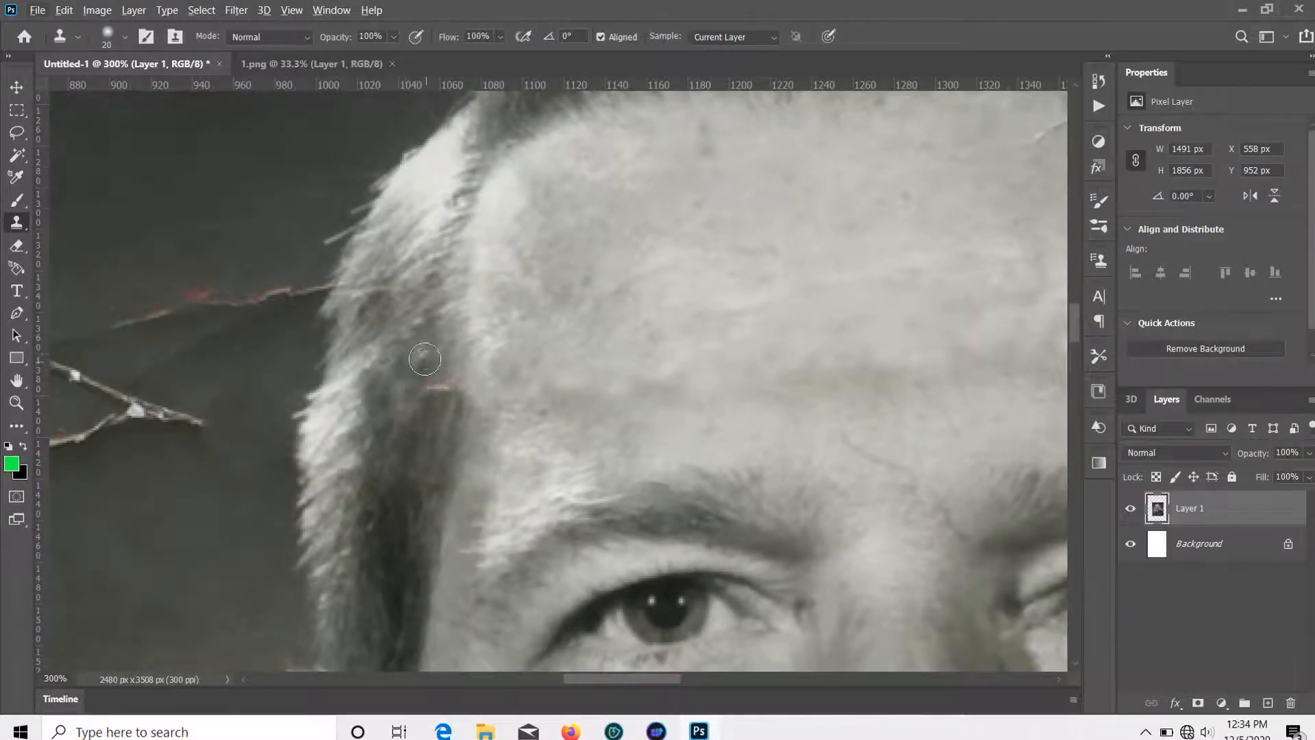
{"action": "left_click", "coordinate": [403, 455], "text": "alt"}
{"action": "left_click", "coordinate": [424, 450], "text": "alt"}
{"action": "left_click", "coordinate": [423, 404]}
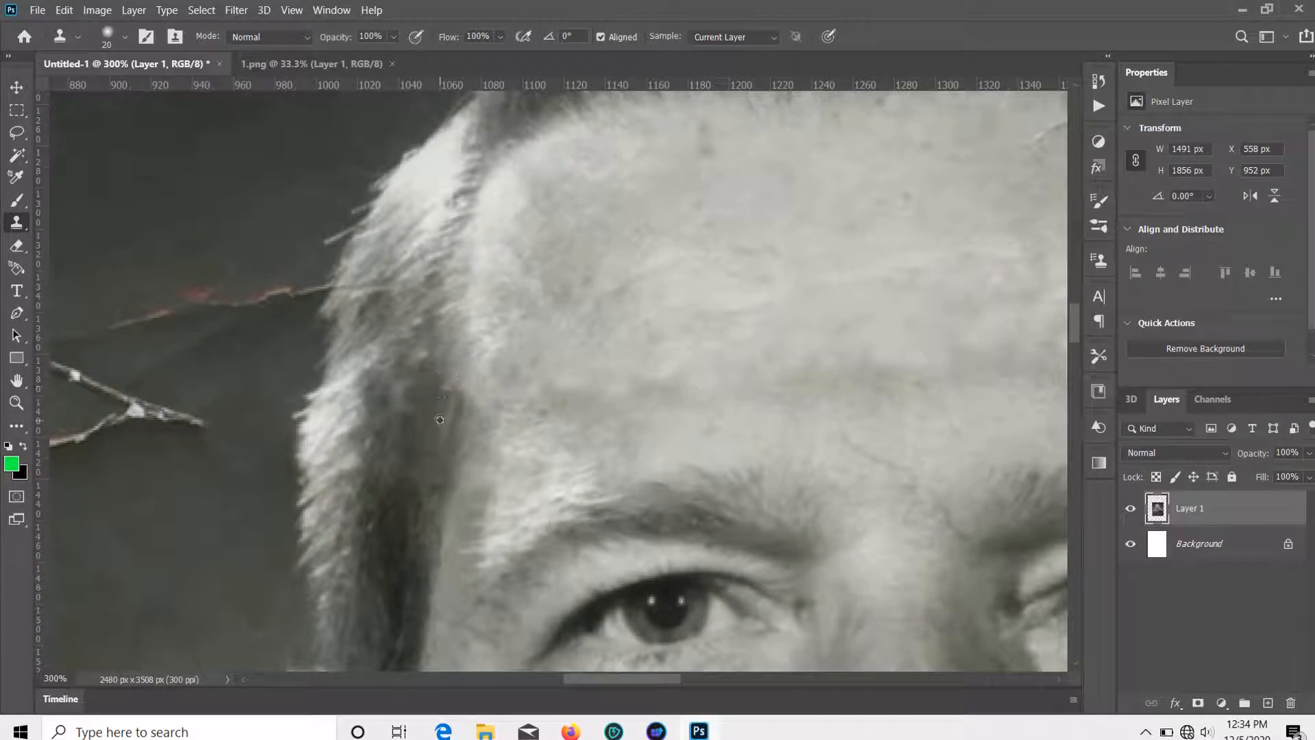
Clone skin over the thin crack below the image-right eye, from the cheek to the front of the ear.
{"action": "scroll", "coordinate": [898, 357], "scroll_direction": "down", "scroll_amount": 4}
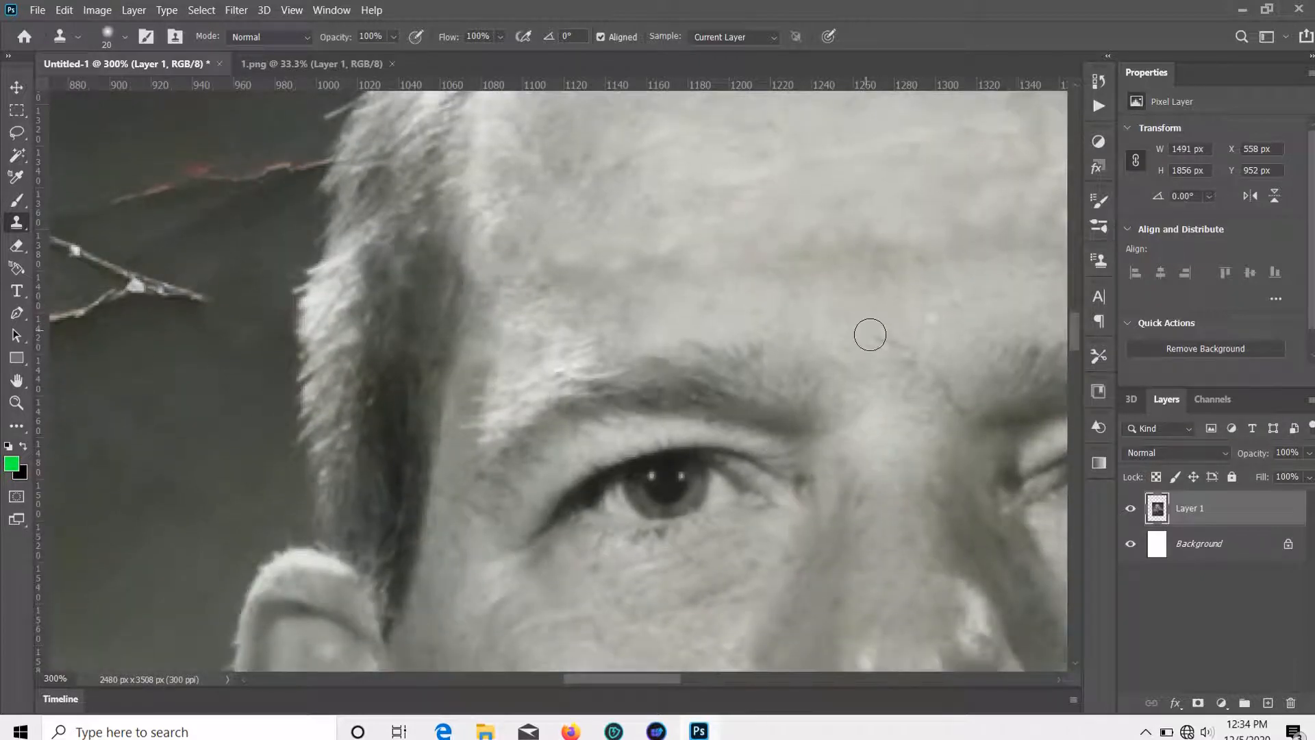
{"action": "scroll", "coordinate": [951, 317], "scroll_direction": "down", "scroll_amount": 17}
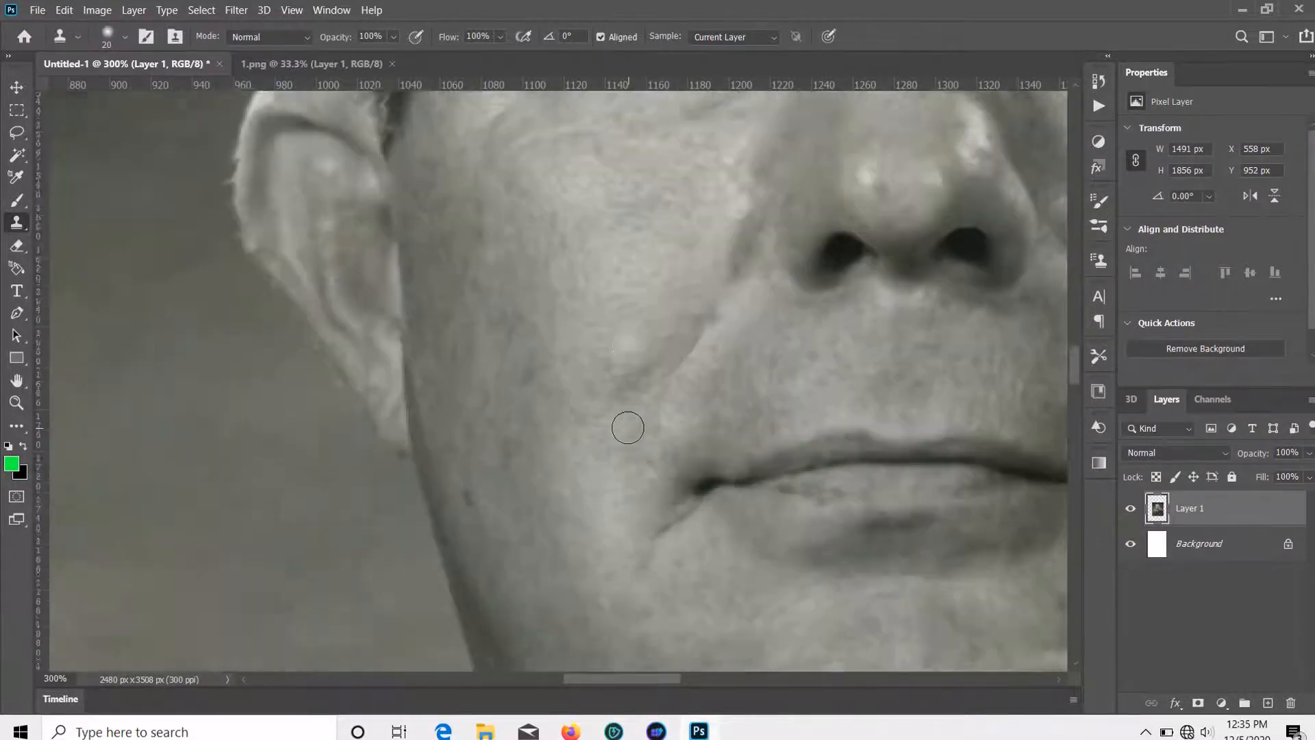
{"action": "key", "text": "ctrl+minus"}
{"action": "key", "text": "ctrl+minus"}
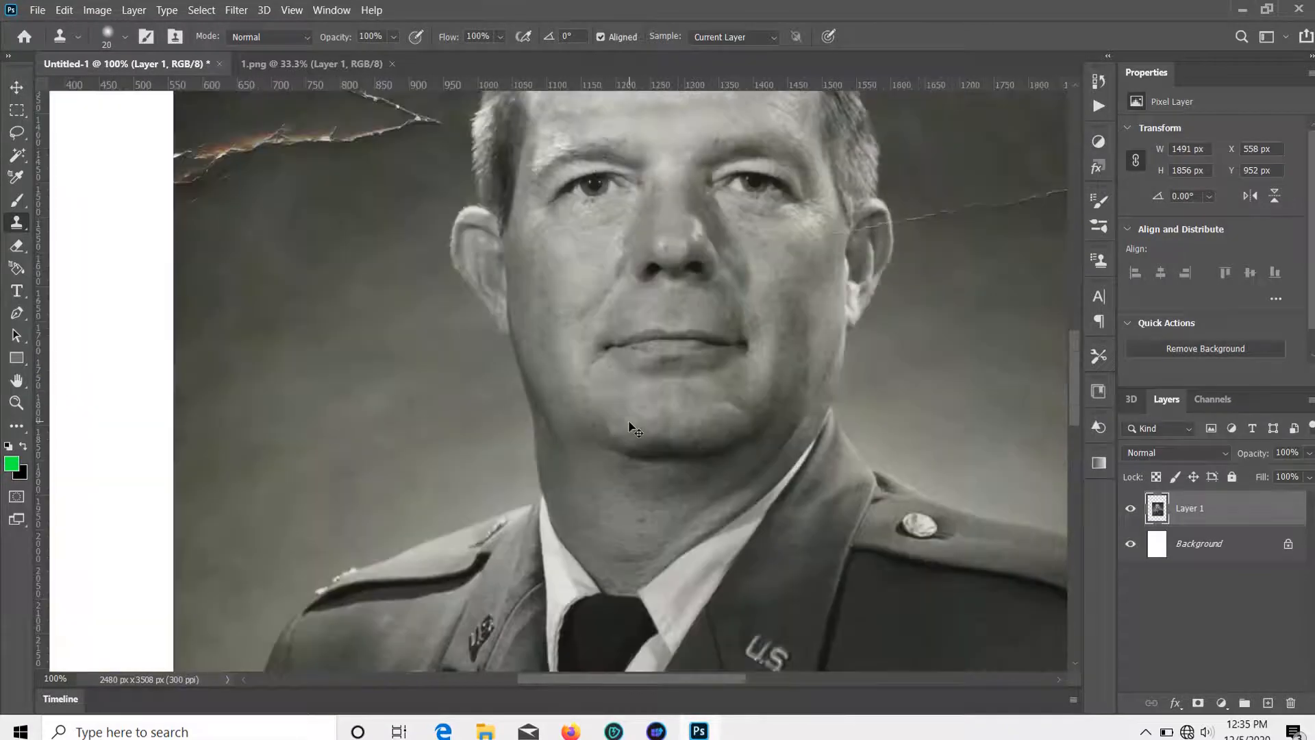
{"action": "key", "text": "ctrl+plus"}
{"action": "left_click_drag", "start_coordinate": [895, 282], "coordinate": [353, 582]}
{"action": "left_click_drag", "start_coordinate": [359, 455], "coordinate": [1062, 452]}
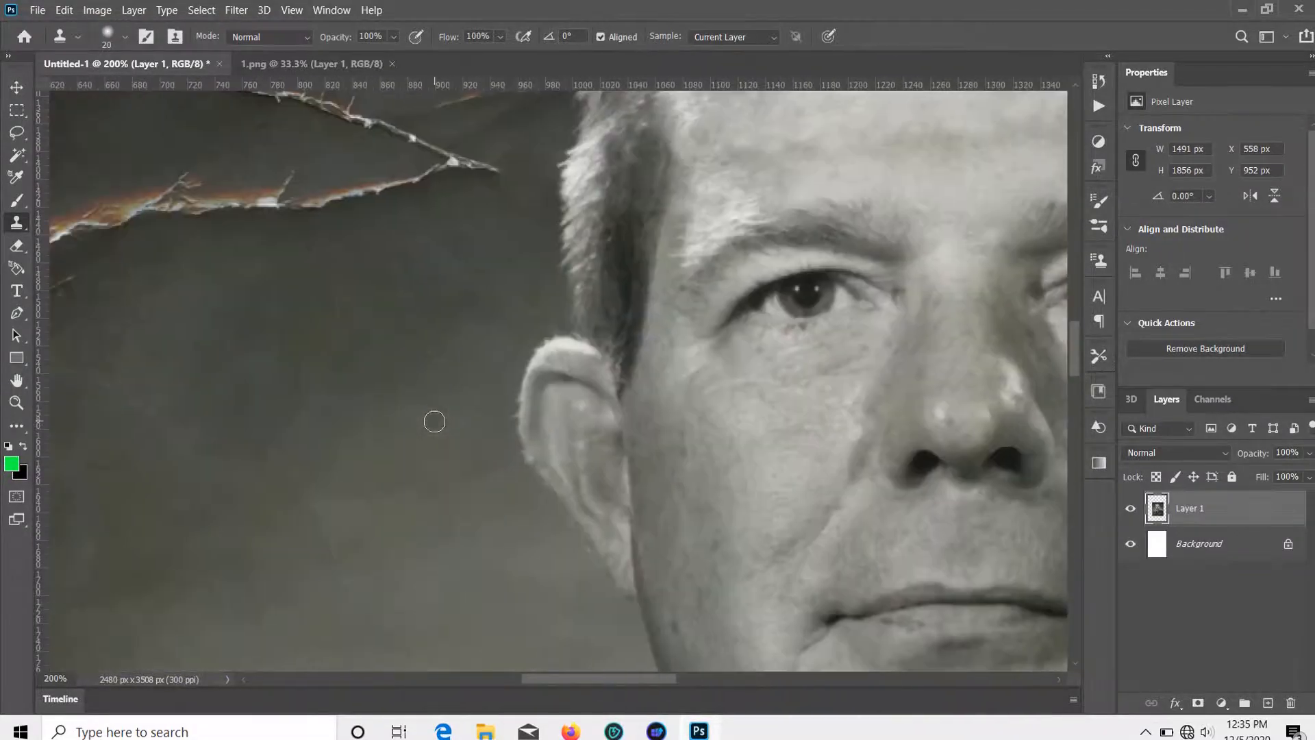
{"action": "left_click_drag", "start_coordinate": [891, 500], "coordinate": [152, 630]}
{"action": "key", "text": "ctrl+plus"}
{"action": "scroll", "coordinate": [602, 533], "scroll_direction": "down", "scroll_amount": 3}
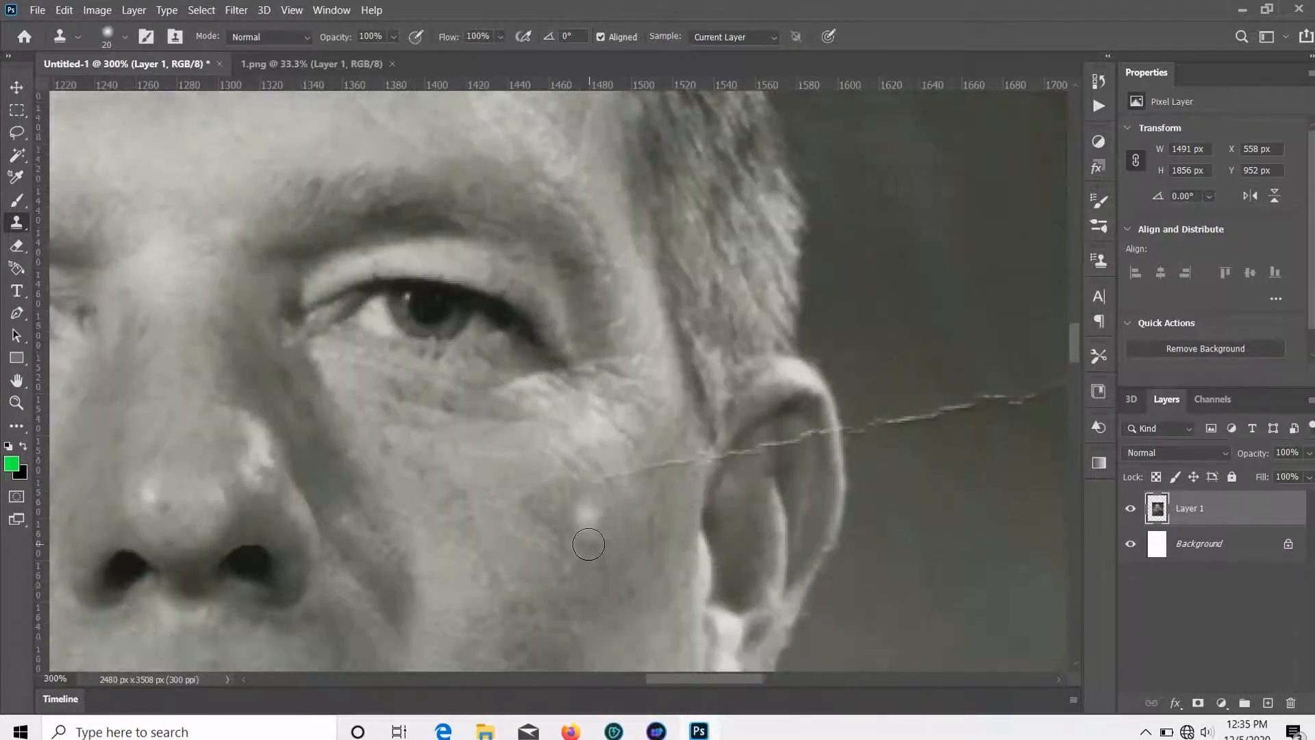
{"action": "key", "text": "ctrl+plus"}
{"action": "left_click", "coordinate": [568, 547], "text": "alt"}
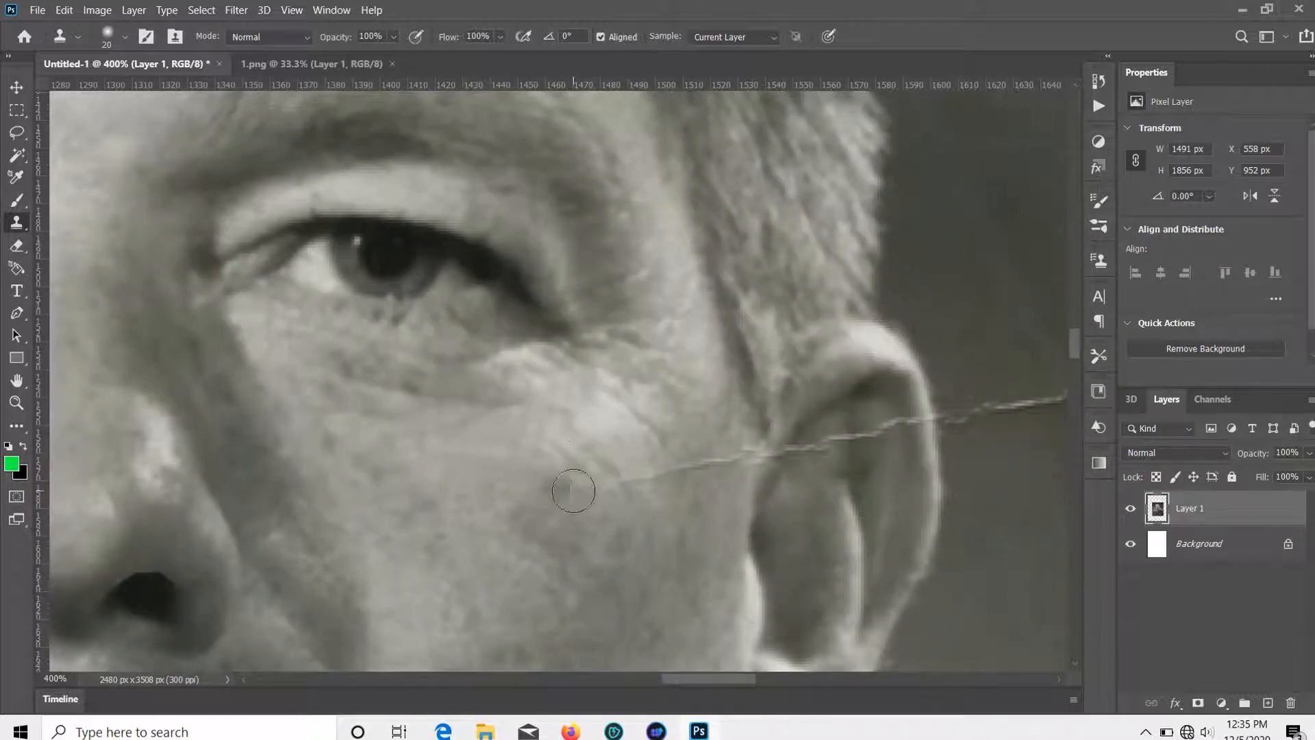
{"action": "left_click_drag", "start_coordinate": [573, 490], "coordinate": [588, 491]}
{"action": "mouse_move", "coordinate": [597, 439]}
{"action": "left_mouse_down"}
{"action": "mouse_move", "coordinate": [592, 493]}
{"action": "mouse_move", "coordinate": [631, 447]}
{"action": "mouse_move", "coordinate": [624, 476]}
{"action": "mouse_move", "coordinate": [652, 445]}
{"action": "mouse_move", "coordinate": [670, 477]}
{"action": "mouse_move", "coordinate": [689, 438]}
{"action": "mouse_move", "coordinate": [716, 460]}
{"action": "mouse_move", "coordinate": [732, 422]}
{"action": "mouse_move", "coordinate": [751, 520]}
{"action": "mouse_move", "coordinate": [765, 456]}
{"action": "mouse_move", "coordinate": [785, 481]}
{"action": "mouse_move", "coordinate": [802, 457]}
{"action": "mouse_move", "coordinate": [814, 482]}
{"action": "mouse_move", "coordinate": [830, 430]}
{"action": "mouse_move", "coordinate": [816, 452]}
{"action": "mouse_move", "coordinate": [828, 443]}
{"action": "mouse_move", "coordinate": [782, 460]}
{"action": "left_mouse_up"}
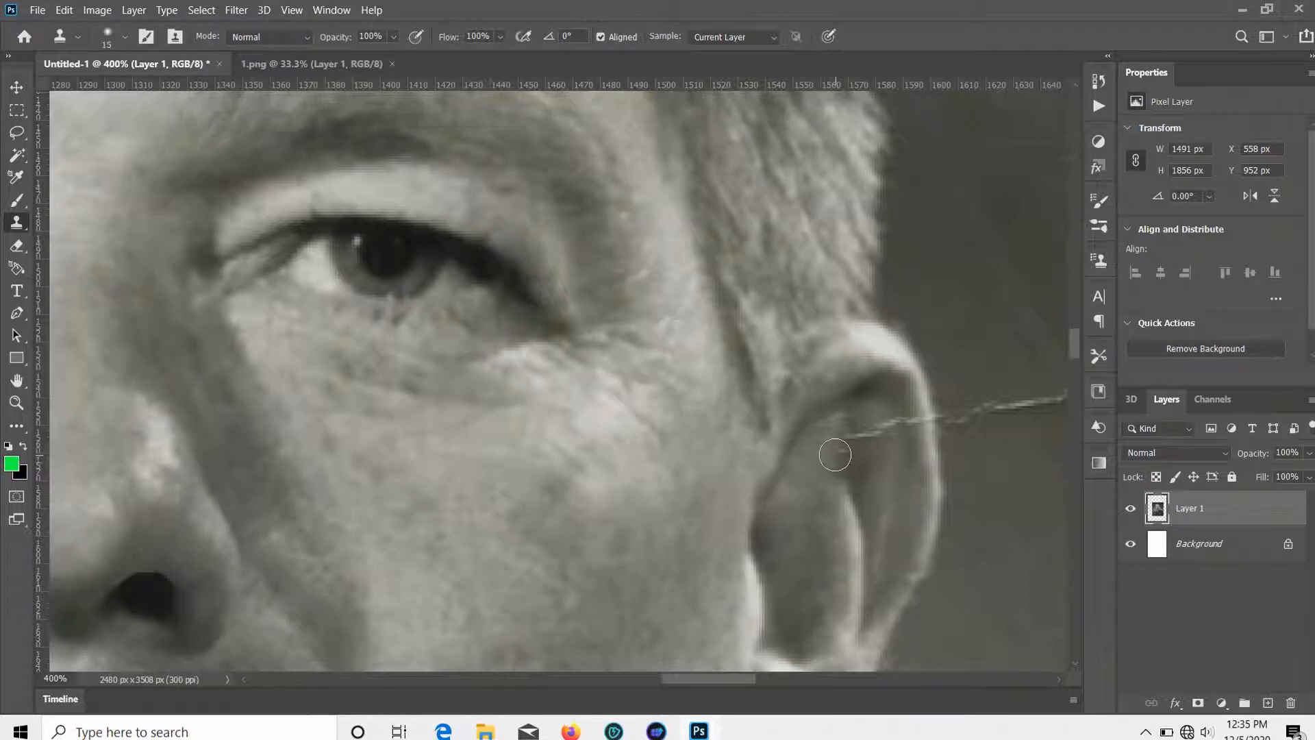
Remove the thin crack across the image-right ear and the background beside it, reducing the Clone Stamp brush to 9 px.
{"action": "left_click_drag", "start_coordinate": [847, 437], "coordinate": [868, 430]}
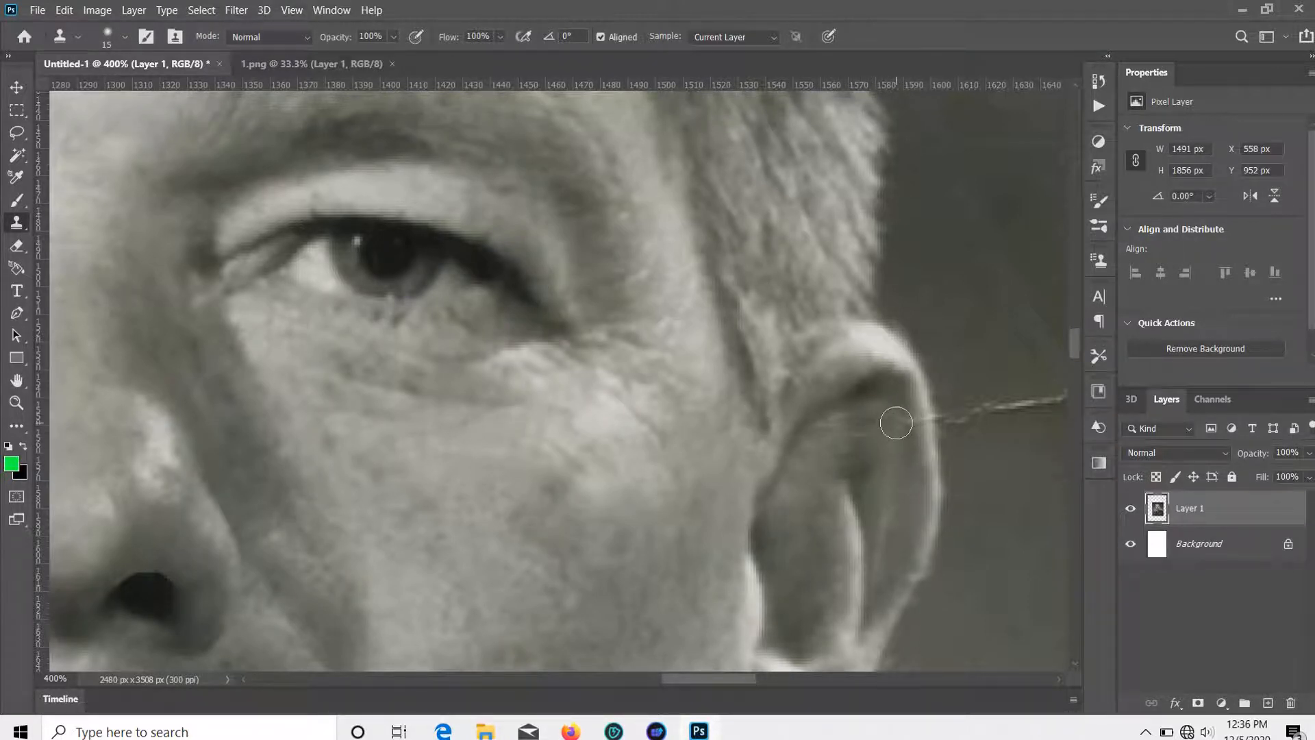
{"action": "key", "text": "ctrl+plus"}
{"action": "left_click_drag", "start_coordinate": [937, 499], "coordinate": [588, 487]}
{"action": "key", "text": "bracketleft"}
{"action": "key", "text": "bracketleft"}
{"action": "left_click", "coordinate": [587, 477]}
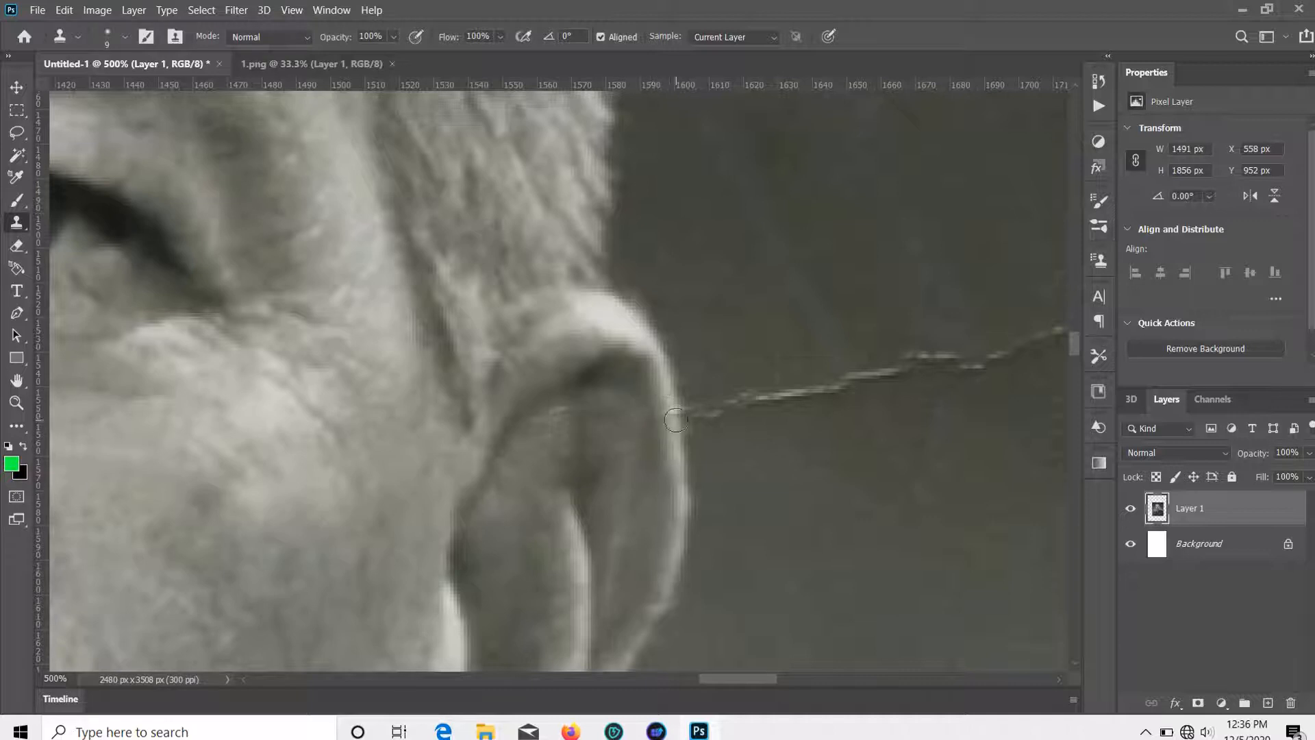
{"action": "mouse_move", "coordinate": [694, 406]}
{"action": "left_mouse_down"}
{"action": "mouse_move", "coordinate": [701, 446]}
{"action": "mouse_move", "coordinate": [724, 445]}
{"action": "mouse_move", "coordinate": [706, 451]}
{"action": "mouse_move", "coordinate": [693, 437]}
{"action": "mouse_move", "coordinate": [770, 390]}
{"action": "left_mouse_up"}
Smooth the blotchy skin above the image-left eyebrow with a 30 px Clone Stamp brush.
{"action": "key", "text": "ctrl+minus"}
{"action": "key", "text": "ctrl+minus"}
{"action": "key", "text": "ctrl+minus"}
{"action": "key", "text": "ctrl+minus"}
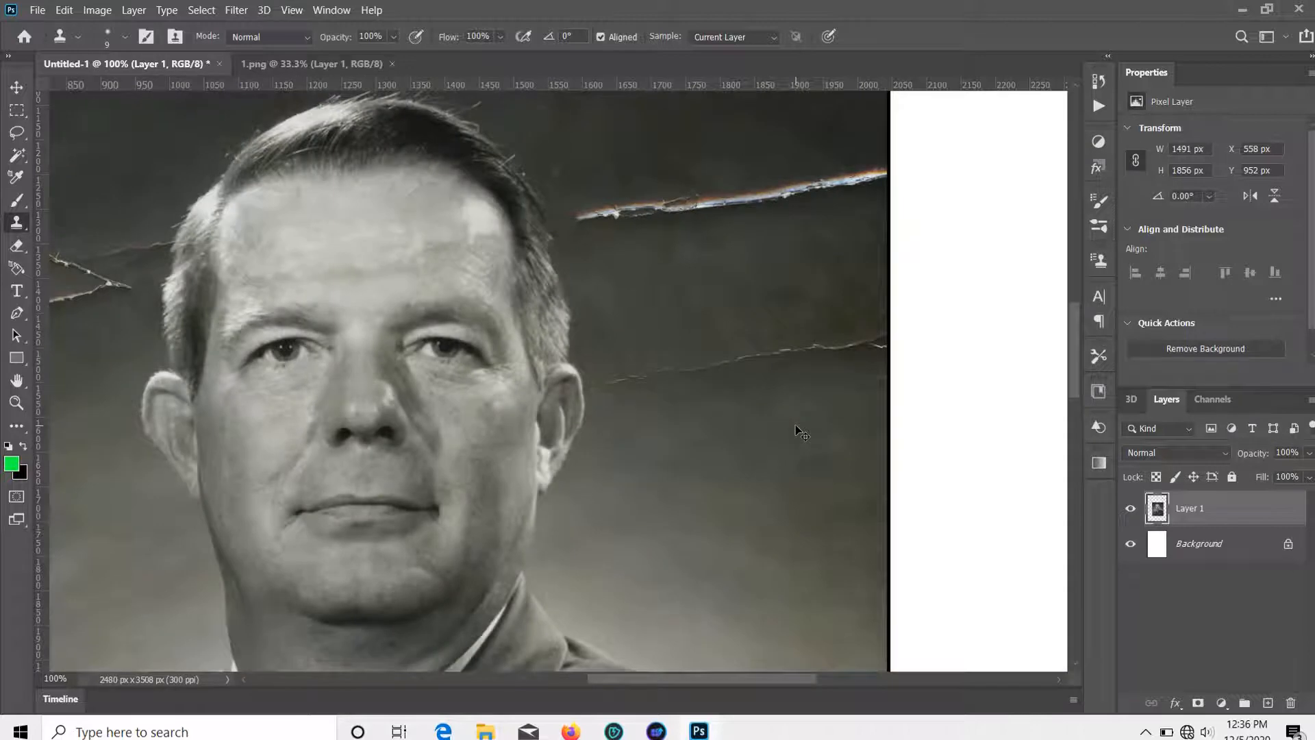
{"action": "scroll", "coordinate": [798, 432], "scroll_direction": "down", "scroll_amount": 1}
{"action": "left_click_drag", "start_coordinate": [603, 532], "coordinate": [816, 613]}
{"action": "key", "text": "ctrl+plus"}
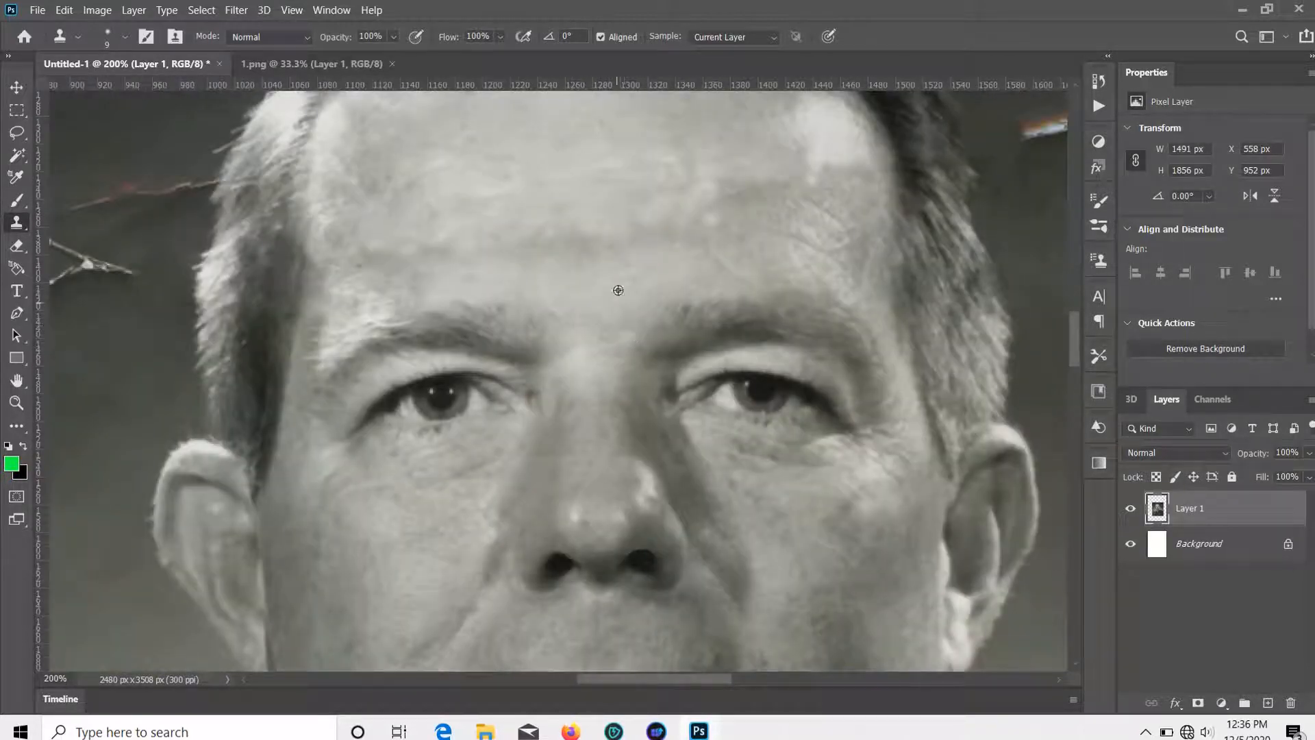
{"action": "scroll", "coordinate": [558, 195], "scroll_direction": "up", "scroll_amount": 1}
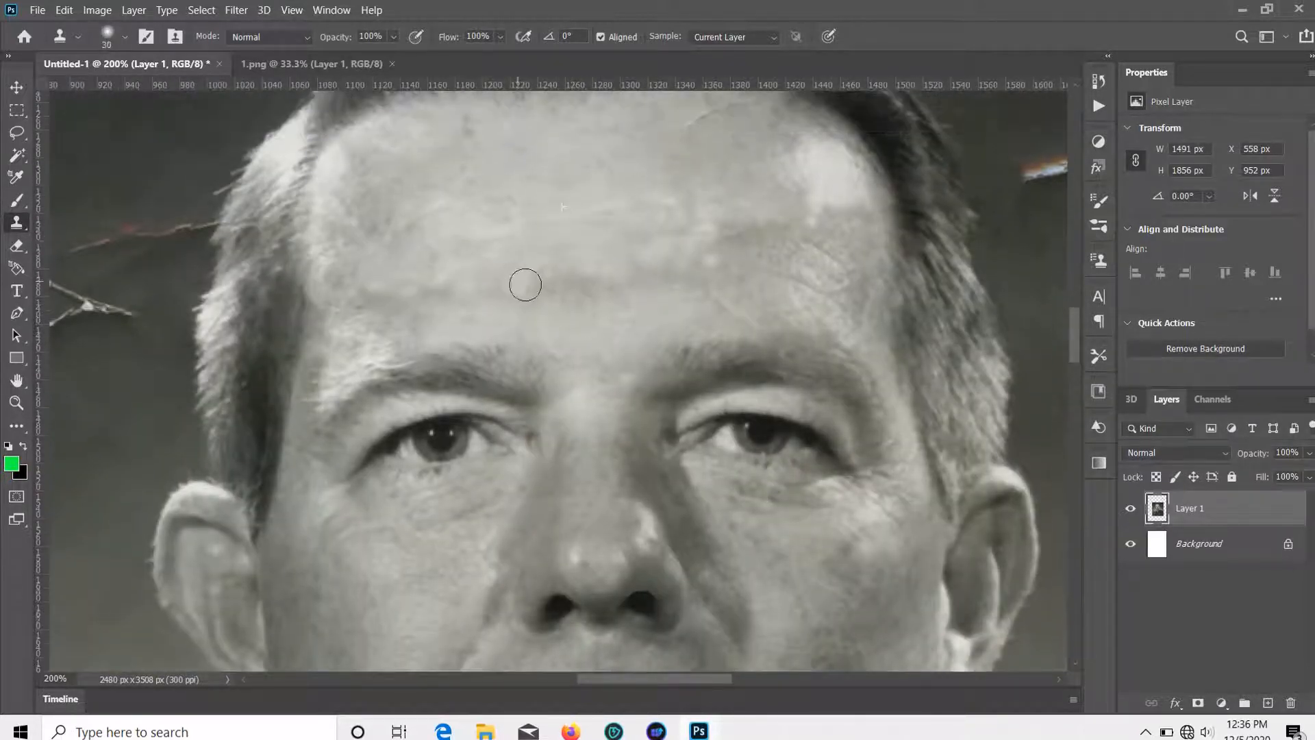
{"action": "mouse_move", "coordinate": [523, 281]}
{"action": "left_mouse_down"}
{"action": "mouse_move", "coordinate": [572, 290]}
{"action": "mouse_move", "coordinate": [345, 299]}
{"action": "left_mouse_up"}
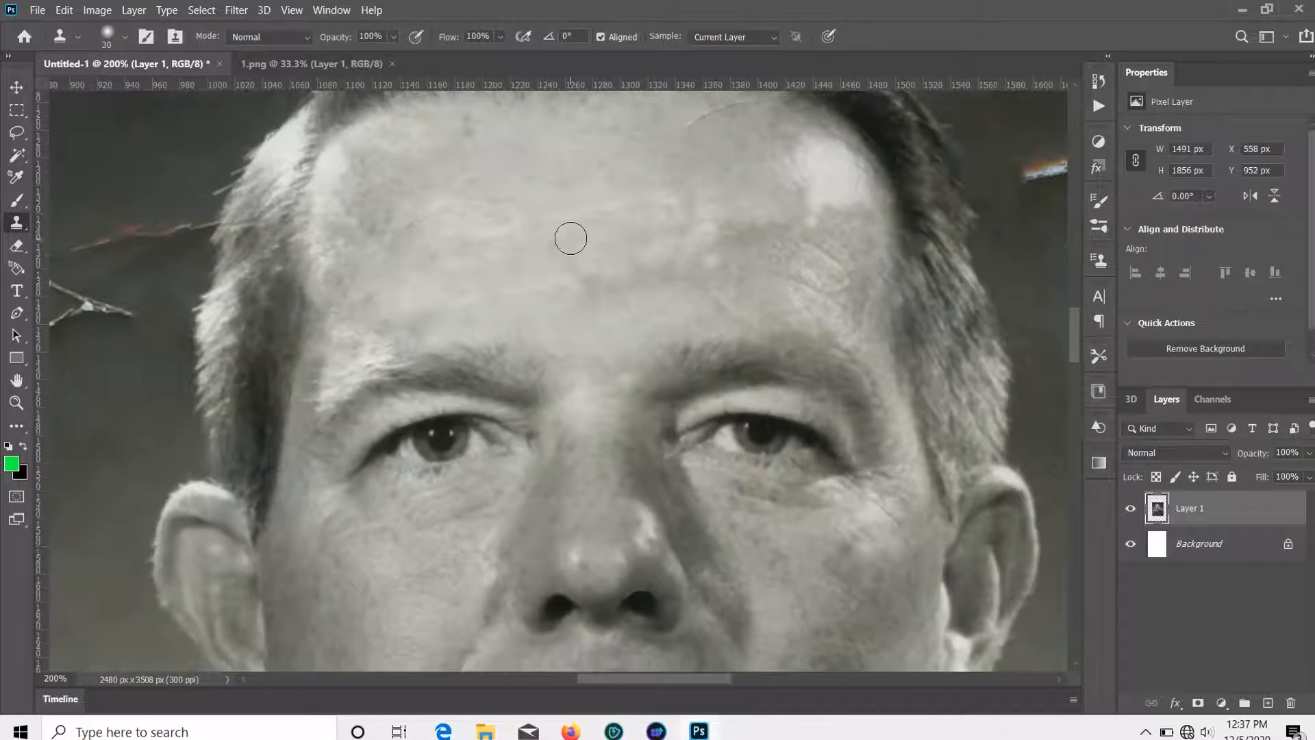
Clone smooth skin over the uneven patches and fine lines from mid-forehead to the image-right temple.
{"action": "left_click", "coordinate": [548, 235], "text": "alt"}
{"action": "mouse_move", "coordinate": [574, 308]}
{"action": "left_mouse_down"}
{"action": "mouse_move", "coordinate": [684, 285]}
{"action": "mouse_move", "coordinate": [718, 211]}
{"action": "mouse_move", "coordinate": [793, 235]}
{"action": "mouse_move", "coordinate": [715, 300]}
{"action": "left_mouse_up"}
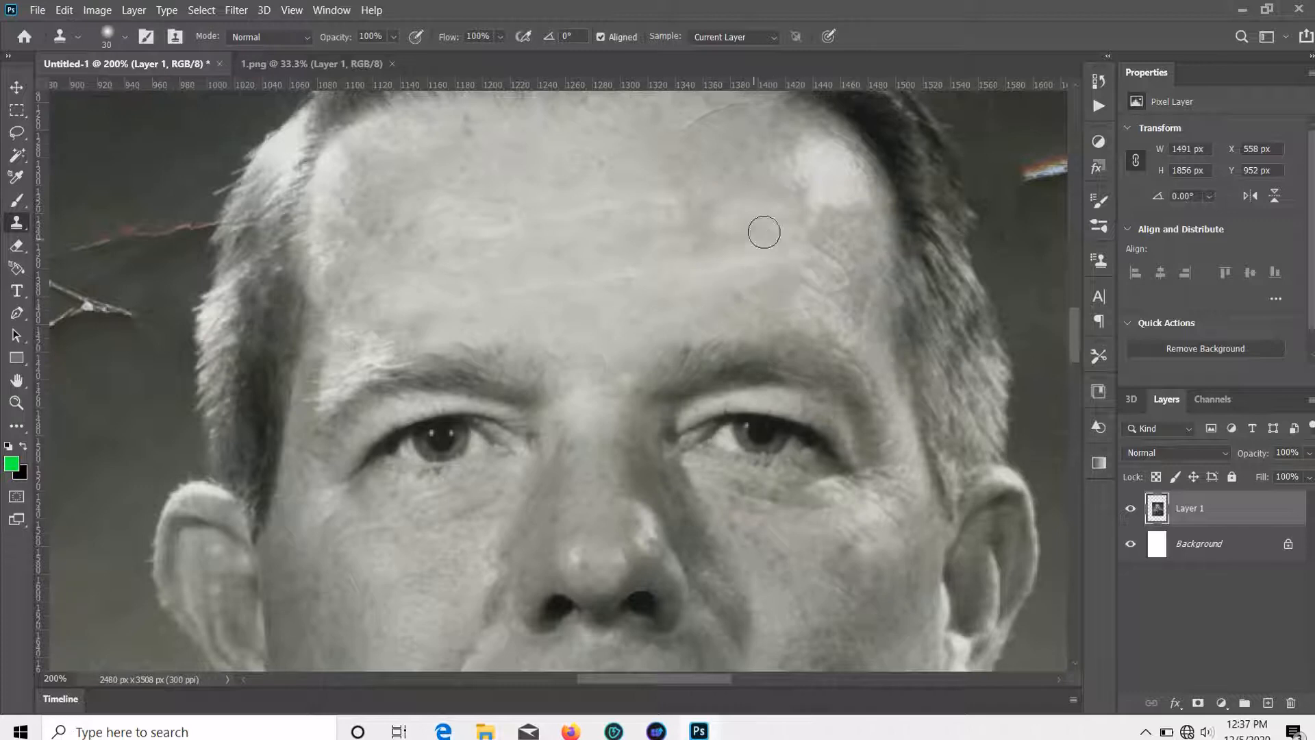
{"action": "scroll", "coordinate": [788, 246], "scroll_direction": "up", "scroll_amount": 1}
{"action": "mouse_move", "coordinate": [845, 258]}
{"action": "left_mouse_down"}
{"action": "mouse_move", "coordinate": [798, 301]}
{"action": "mouse_move", "coordinate": [725, 311]}
{"action": "mouse_move", "coordinate": [832, 320]}
{"action": "mouse_move", "coordinate": [838, 257]}
{"action": "mouse_move", "coordinate": [853, 295]}
{"action": "left_mouse_up"}
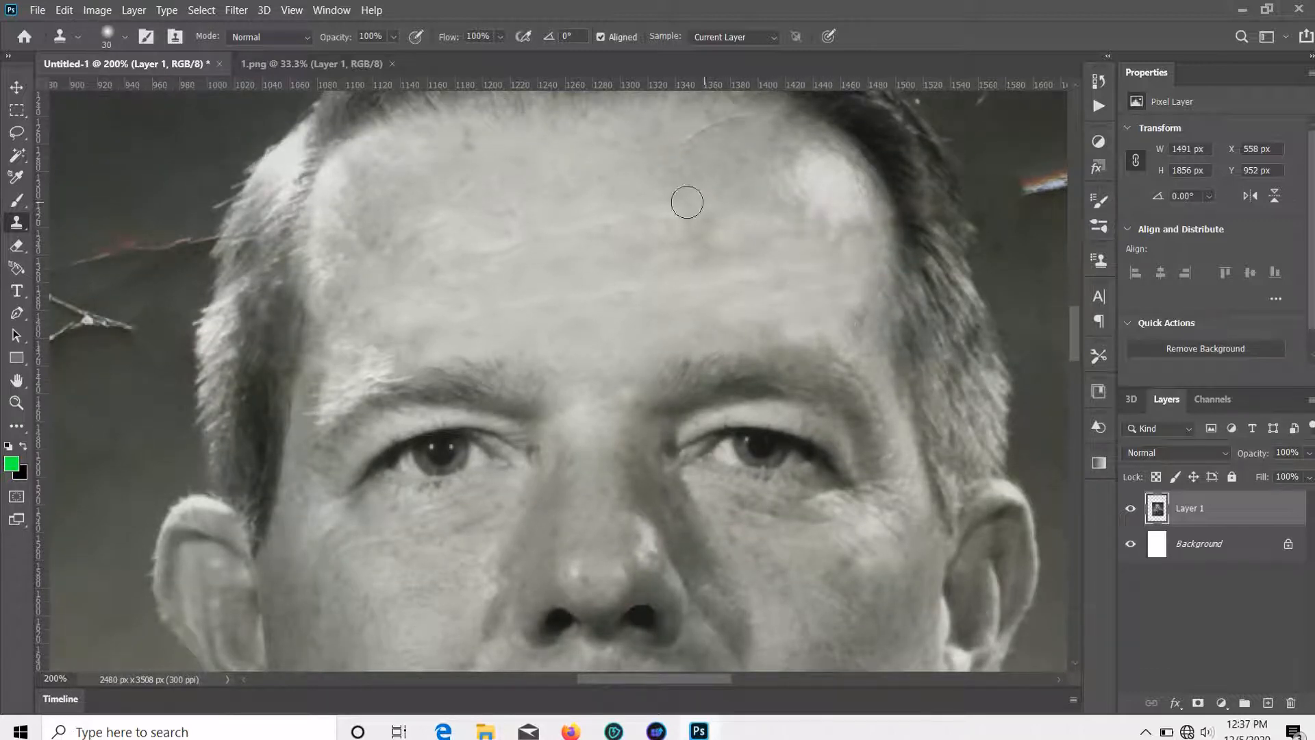
Clone jacket fabric over the crack across the lapel below the square pin, enlarging the brush to 45 px.
{"action": "scroll", "coordinate": [710, 352], "scroll_direction": "down", "scroll_amount": 3}
{"action": "scroll", "coordinate": [711, 351], "scroll_direction": "down", "scroll_amount": 15}
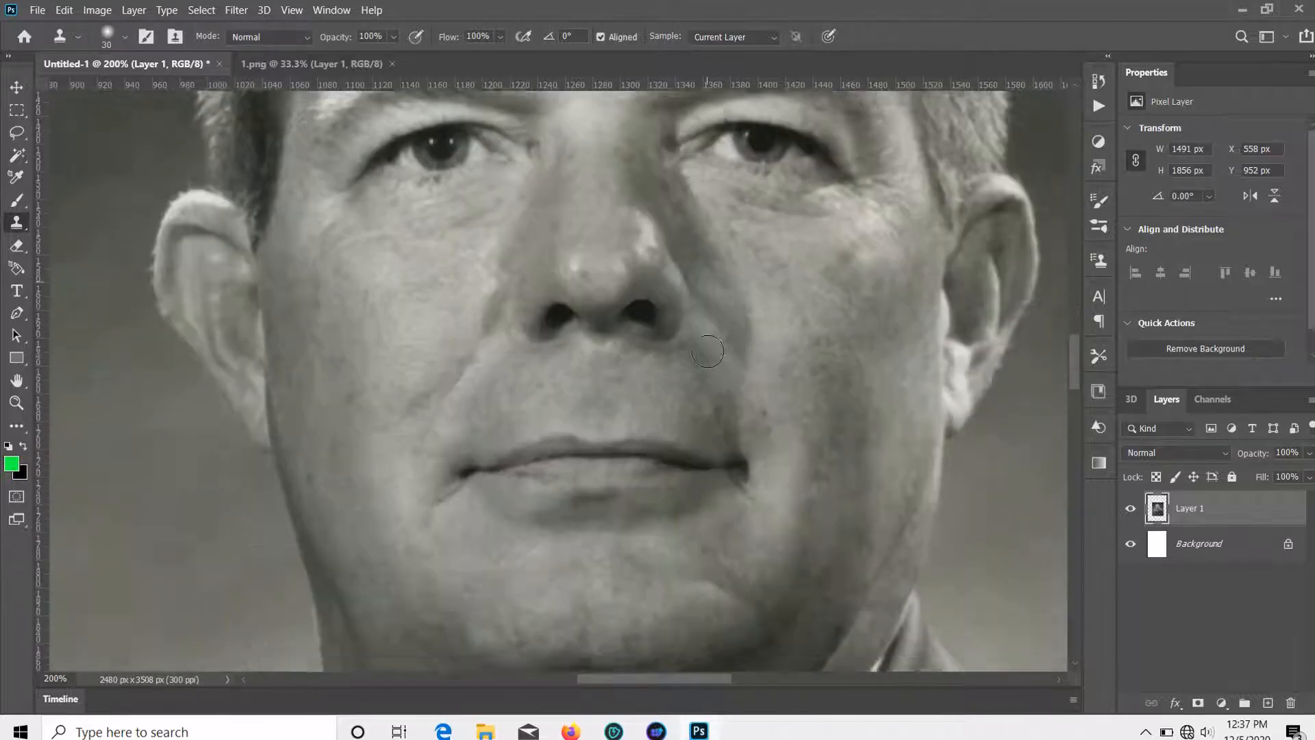
{"action": "scroll", "coordinate": [567, 531], "scroll_direction": "down", "scroll_amount": 10}
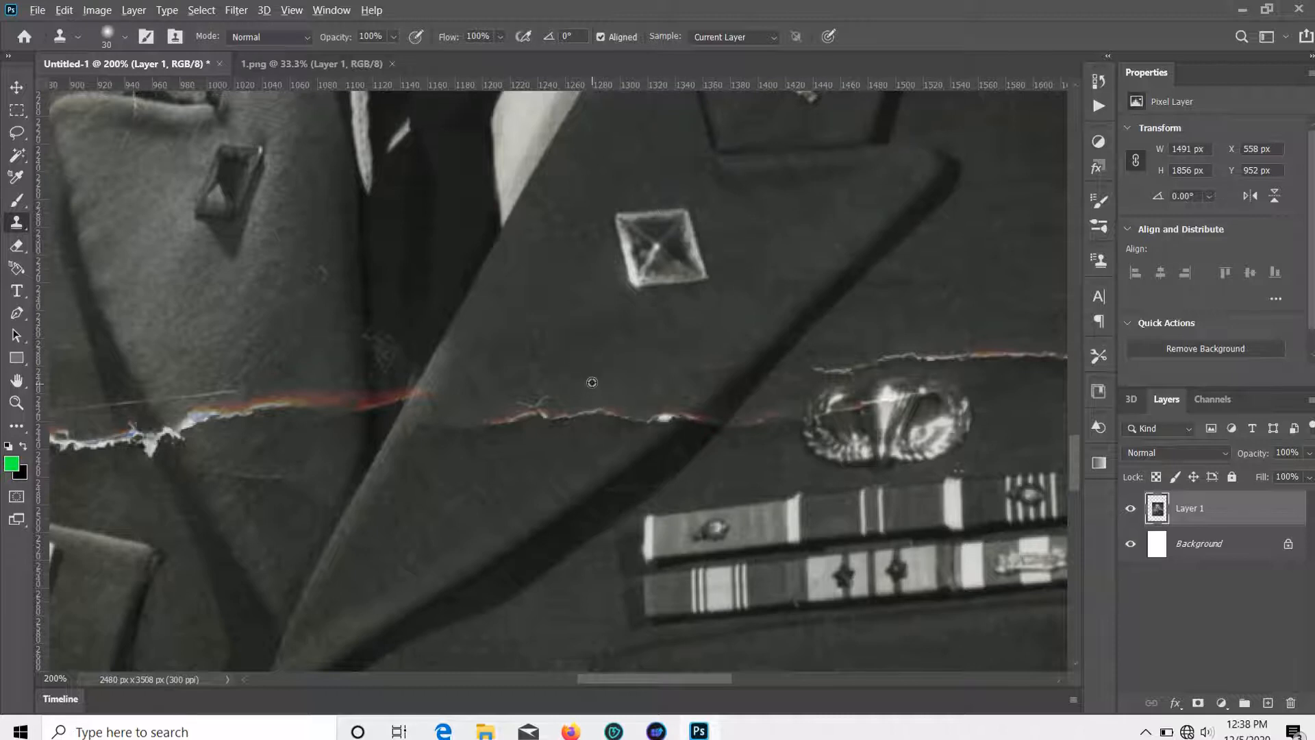
{"action": "mouse_move", "coordinate": [562, 415]}
{"action": "left_mouse_down"}
{"action": "mouse_move", "coordinate": [541, 408]}
{"action": "mouse_move", "coordinate": [491, 440]}
{"action": "left_mouse_up"}
{"action": "key", "text": "bracketright"}
{"action": "key", "text": "bracketright"}
{"action": "key", "text": "bracketright"}
{"action": "scroll", "coordinate": [519, 358], "scroll_direction": "up", "scroll_amount": 1}
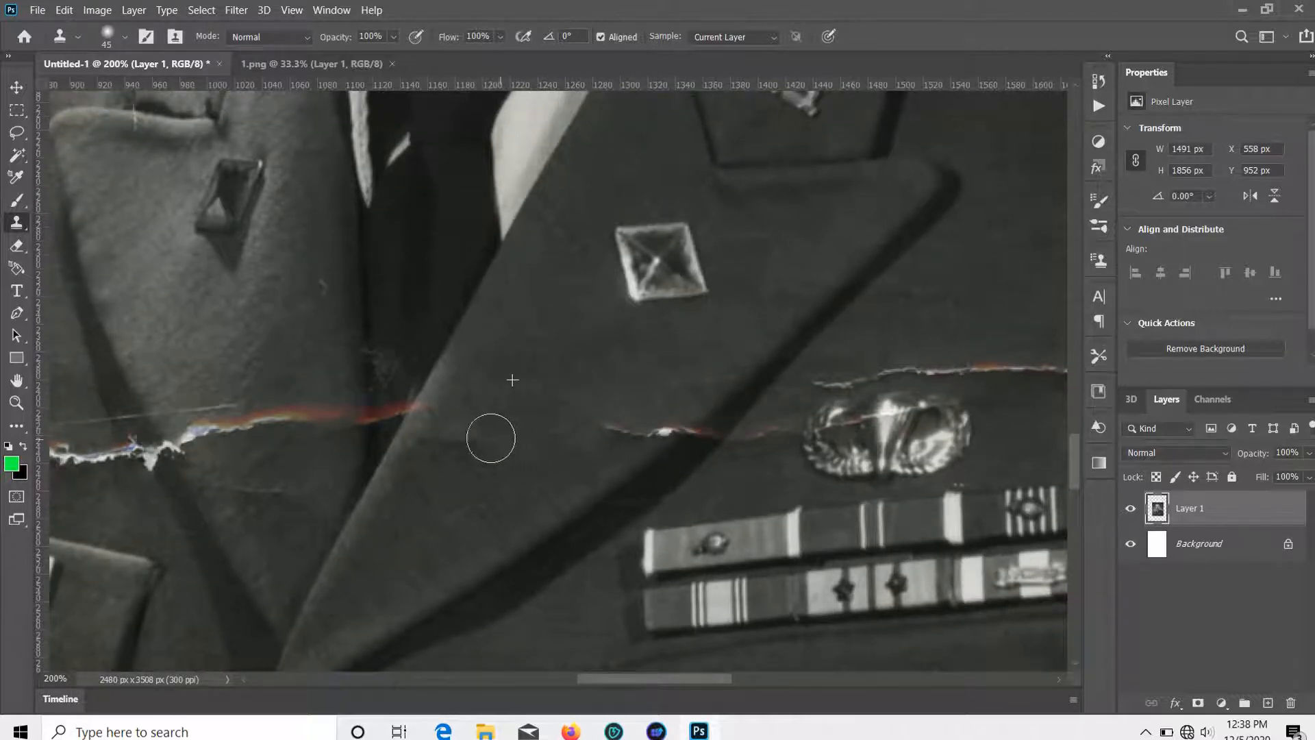
{"action": "left_click_drag", "start_coordinate": [648, 416], "coordinate": [651, 428]}
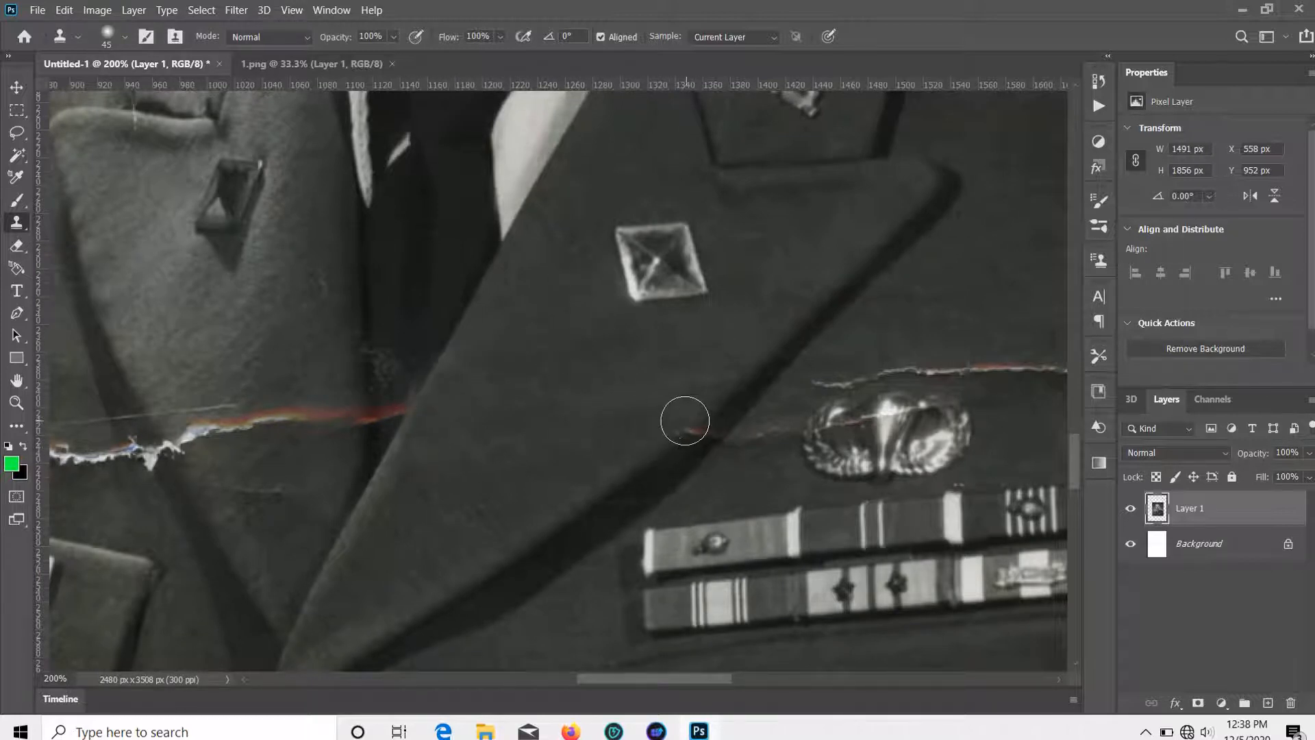
Reduce the brush to 30 px and clone out the red crack where it meets the lapel's shadowed edge.
{"action": "key", "text": "bracketleft"}
{"action": "left_click", "coordinate": [711, 445]}
{"action": "key", "text": "ctrl+z"}
{"action": "key", "text": "ctrl+plus"}
{"action": "key", "text": "ctrl+plus"}
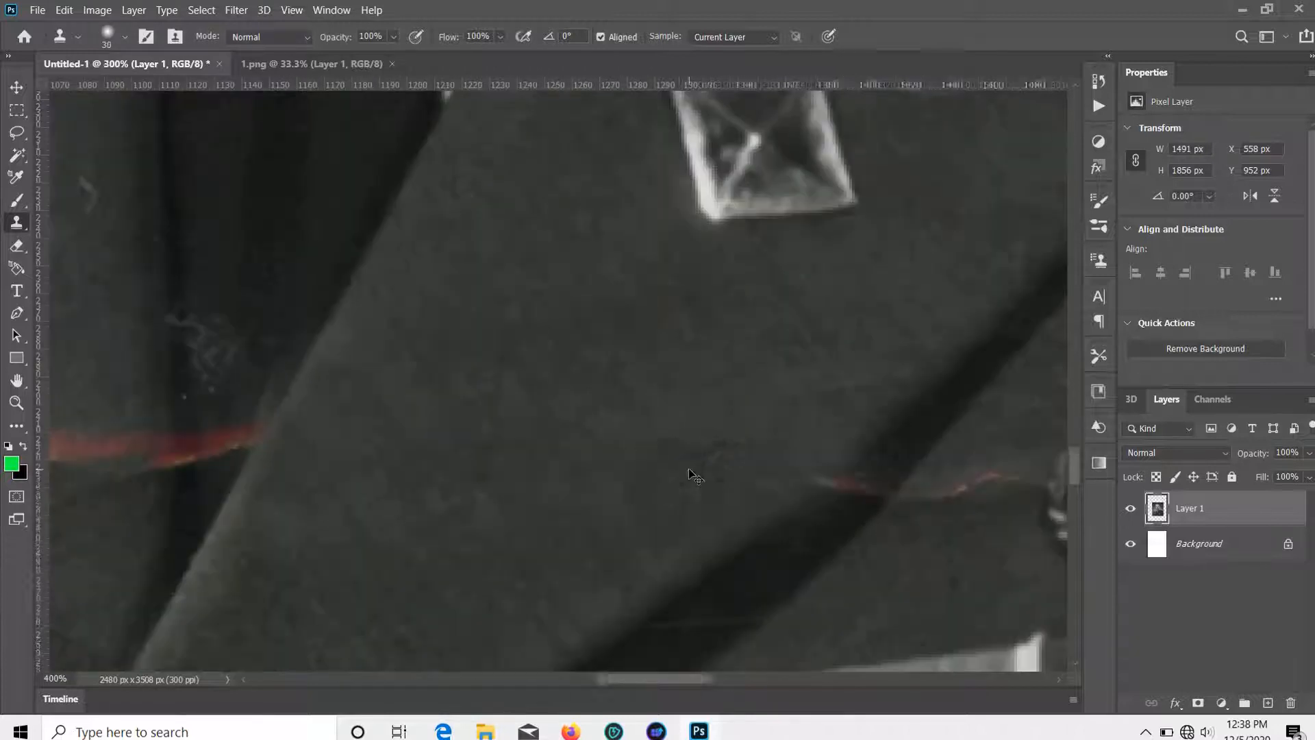
{"action": "key", "text": "bracketleft"}
{"action": "left_click_drag", "start_coordinate": [763, 443], "coordinate": [420, 346]}
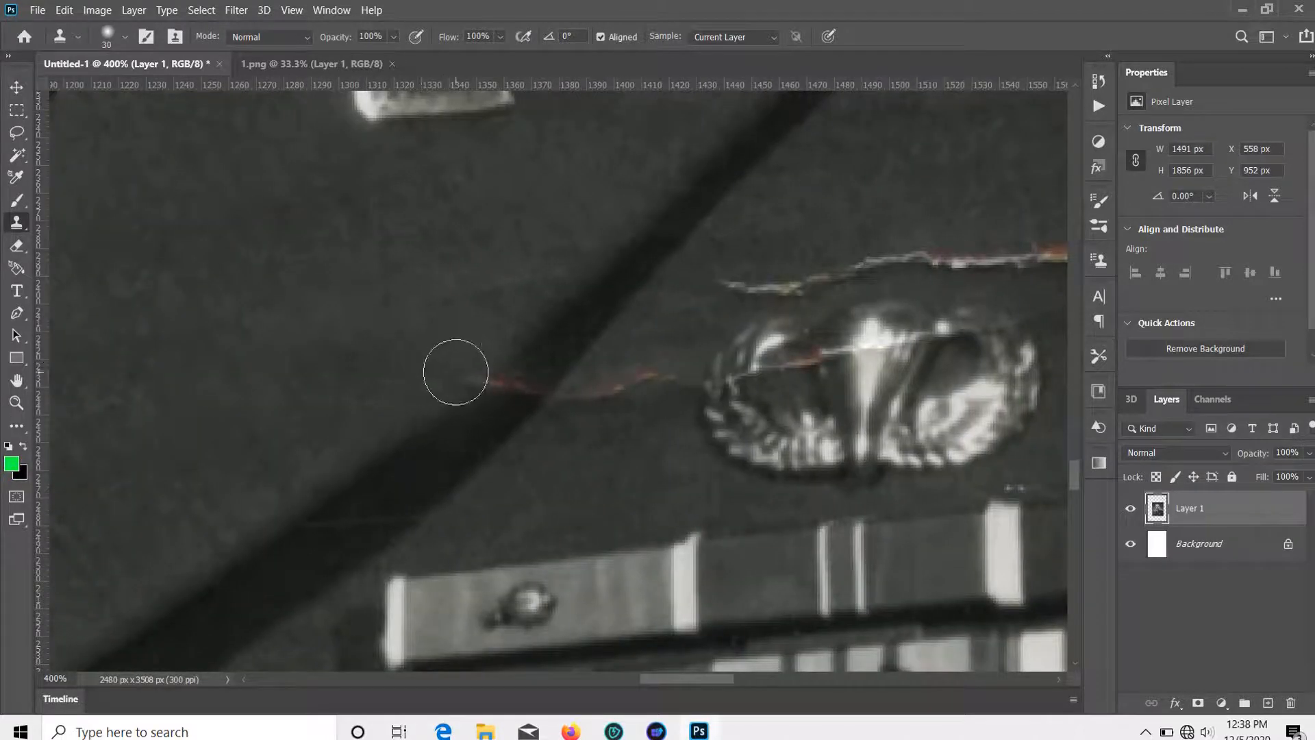
{"action": "left_click", "coordinate": [526, 333], "text": "alt"}
{"action": "left_click", "coordinate": [477, 364]}
Clone dark shadow over the remaining red crack along the lapel edge with a 15 px brush.
{"action": "left_click", "coordinate": [565, 339], "text": "alt"}
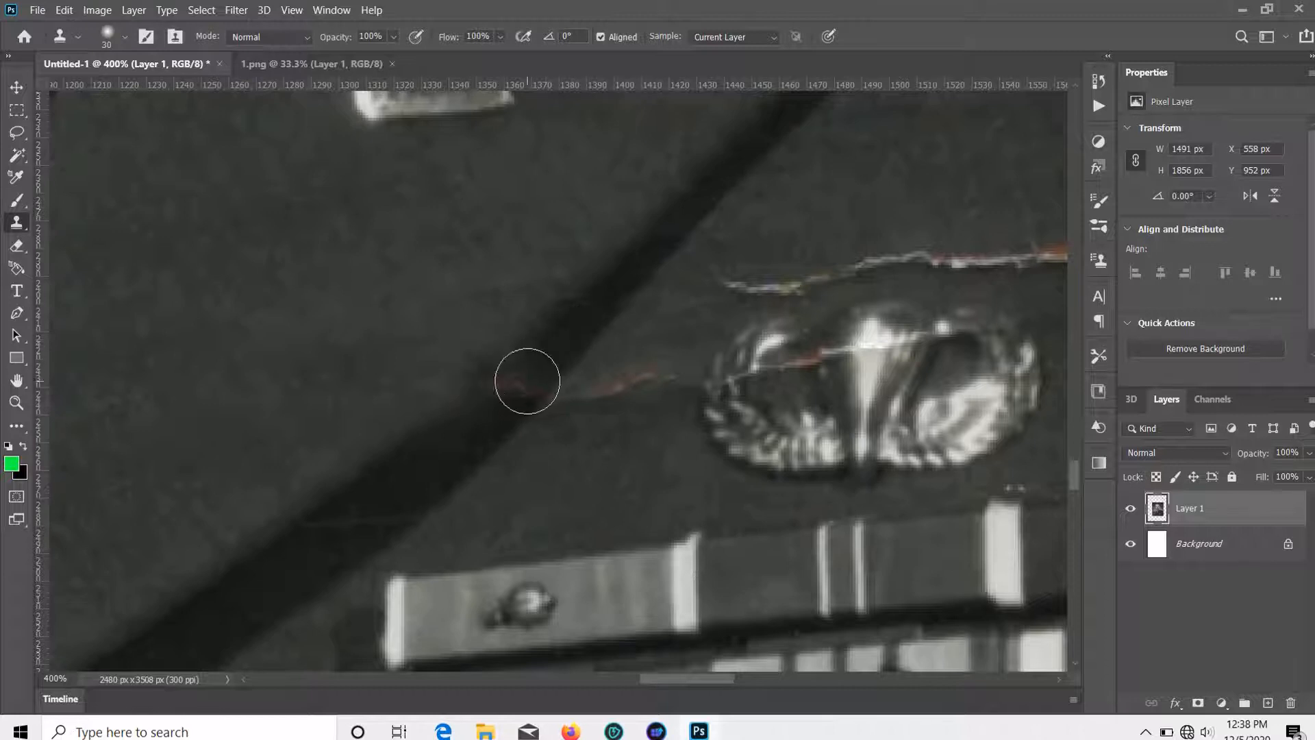
{"action": "key", "text": "bracketleft"}
{"action": "key", "text": "bracketleft"}
{"action": "key", "text": "bracketleft"}
{"action": "left_click", "coordinate": [521, 389]}
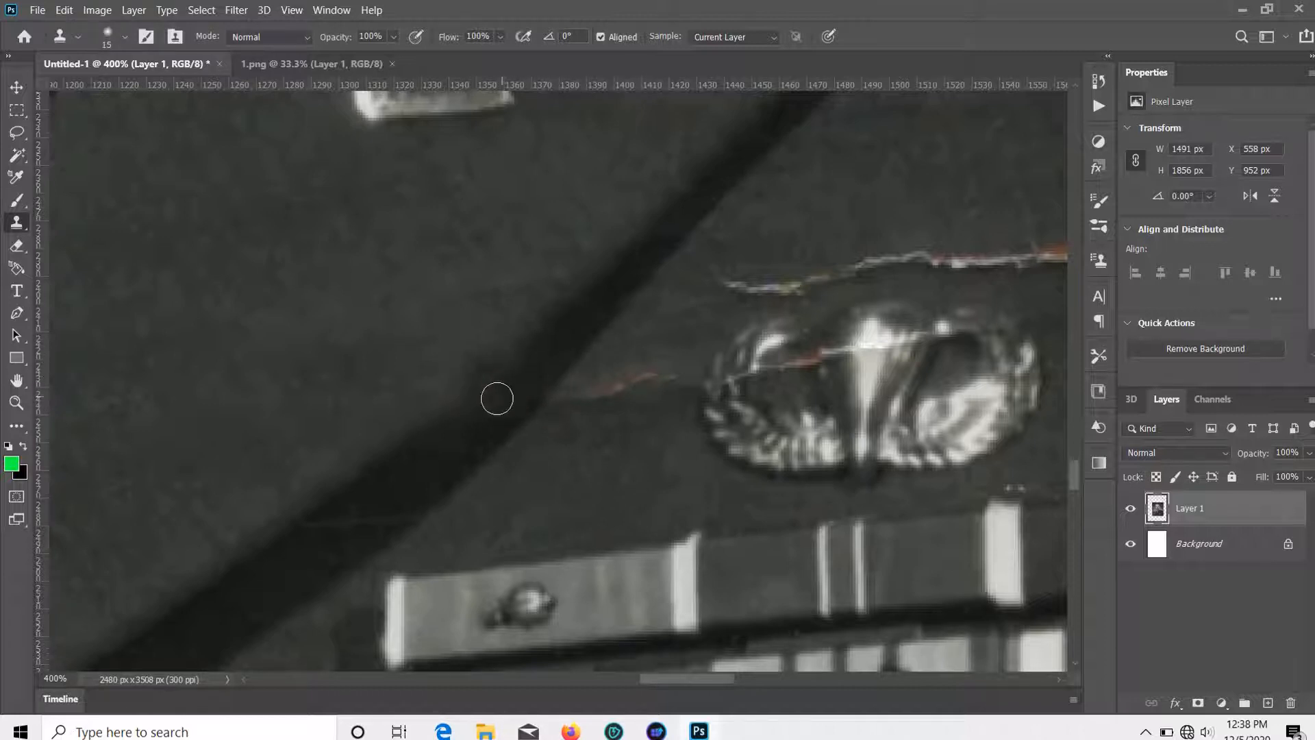
Clone fabric over the reddish crack between the lapel shadow and the winged badge, cleaning up the shadow's edge.
{"action": "mouse_move", "coordinate": [487, 396]}
{"action": "left_mouse_down"}
{"action": "mouse_move", "coordinate": [521, 394]}
{"action": "mouse_move", "coordinate": [553, 372]}
{"action": "mouse_move", "coordinate": [484, 424]}
{"action": "mouse_move", "coordinate": [558, 363]}
{"action": "mouse_move", "coordinate": [545, 378]}
{"action": "mouse_move", "coordinate": [592, 442]}
{"action": "mouse_move", "coordinate": [600, 410]}
{"action": "mouse_move", "coordinate": [571, 401]}
{"action": "mouse_move", "coordinate": [611, 412]}
{"action": "mouse_move", "coordinate": [628, 380]}
{"action": "mouse_move", "coordinate": [663, 389]}
{"action": "left_mouse_up"}
{"action": "left_click", "coordinate": [566, 363], "text": "alt"}
{"action": "left_click", "coordinate": [559, 363], "text": "alt"}
{"action": "left_click", "coordinate": [545, 378]}
{"action": "left_click", "coordinate": [589, 443], "text": "alt"}
{"action": "left_click", "coordinate": [575, 404]}
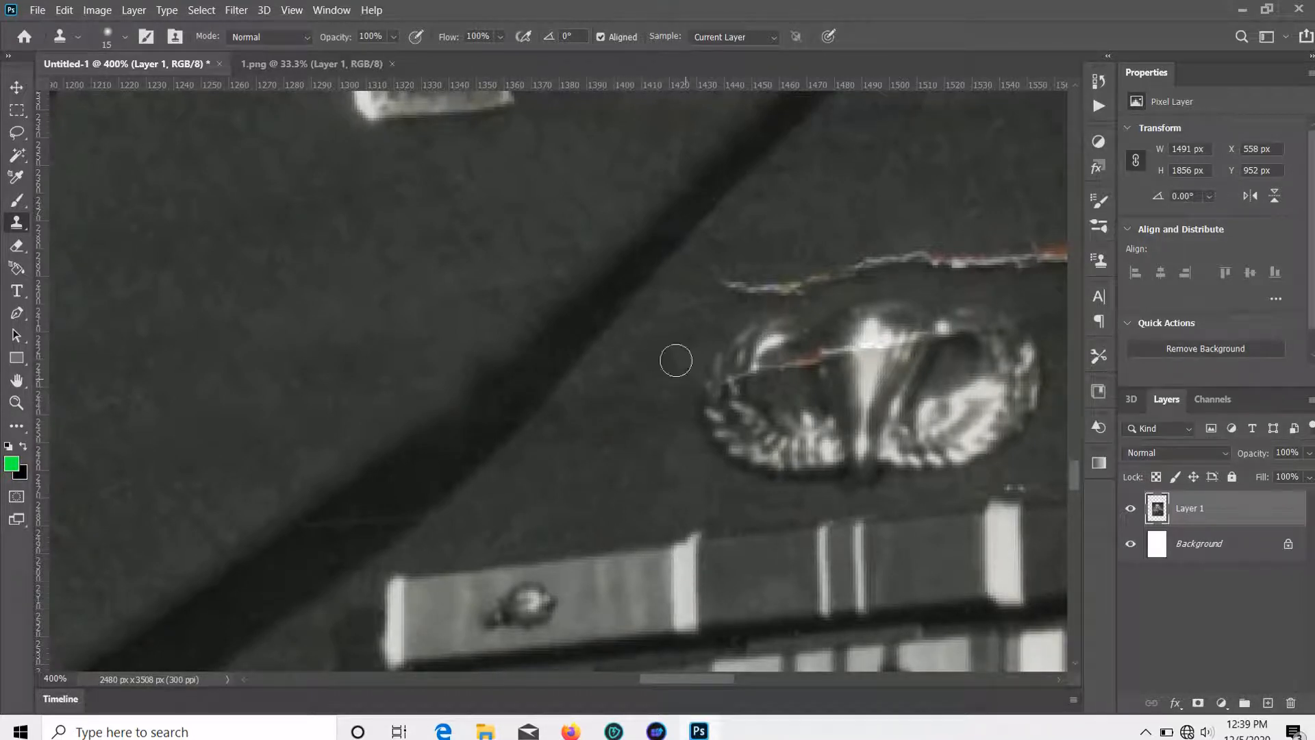
Clone jacket fabric over the starting end of the crack just above the winged badge.
{"action": "left_click_drag", "start_coordinate": [727, 284], "coordinate": [774, 270]}
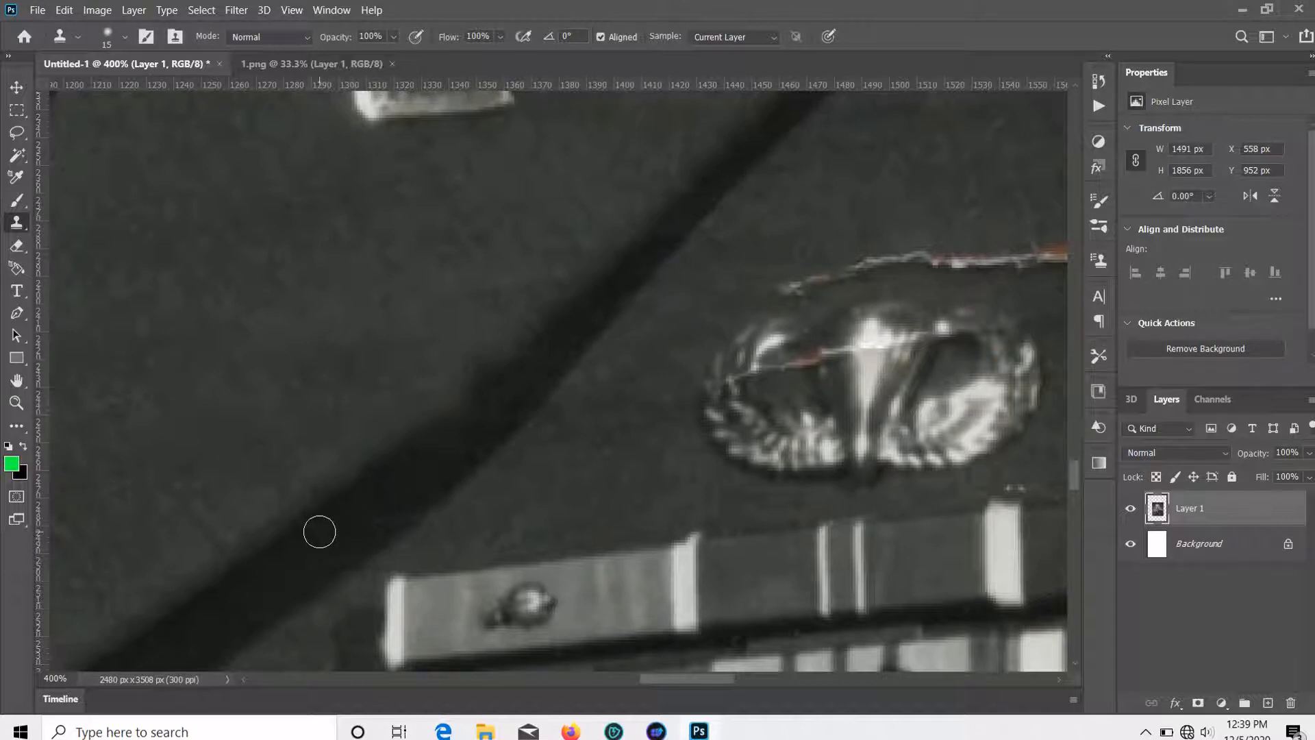
{"action": "scroll", "coordinate": [321, 525], "scroll_direction": "up", "scroll_amount": 6}
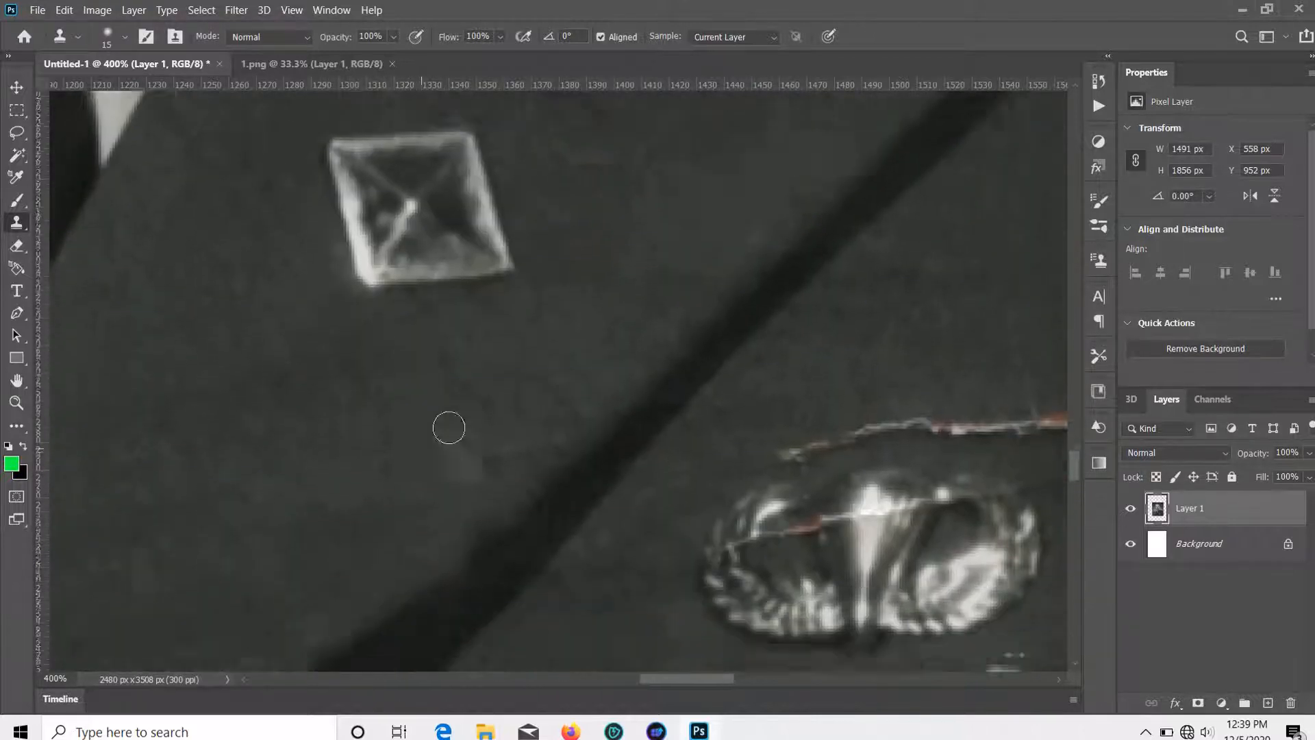
{"action": "left_click_drag", "start_coordinate": [837, 461], "coordinate": [409, 200]}
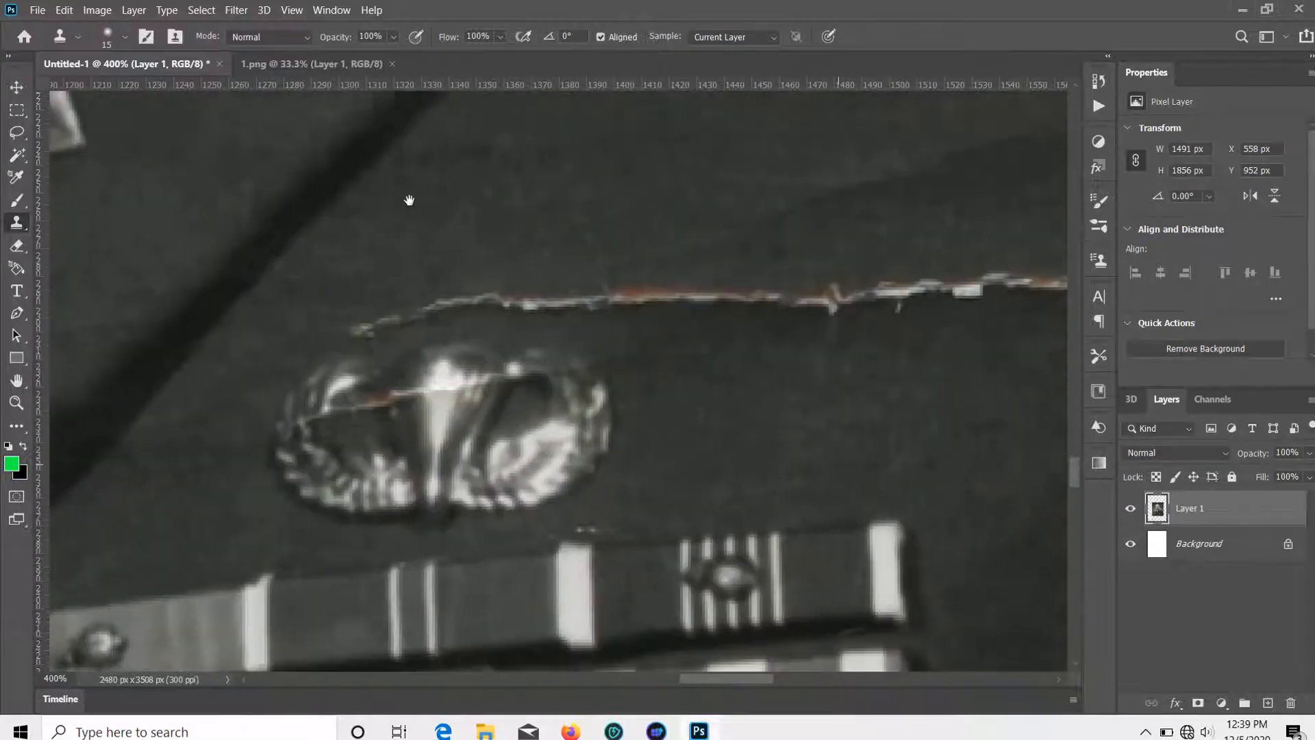
{"action": "key", "text": "super"}
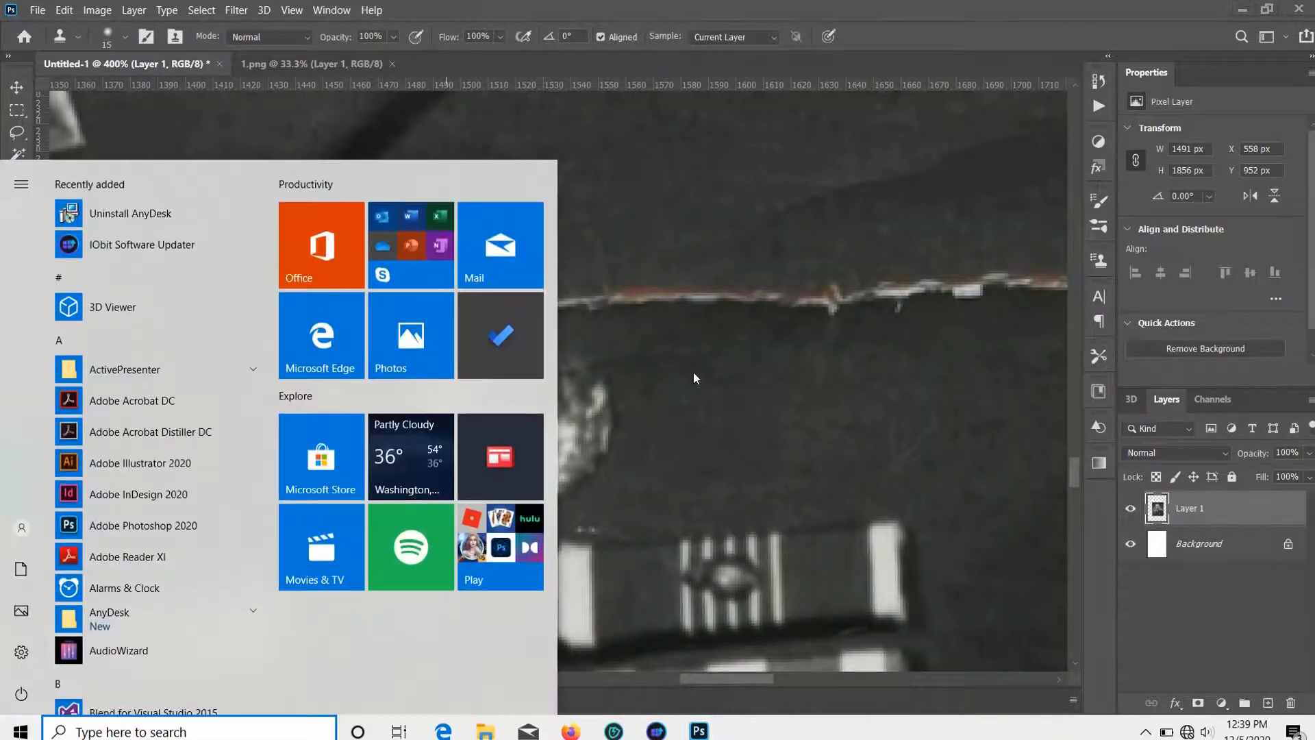
{"action": "key", "text": "super"}
Clone out the crack where it crosses the bright centre of the winged badge.
{"action": "left_click", "coordinate": [435, 363], "text": "alt"}
{"action": "left_click", "coordinate": [442, 382]}
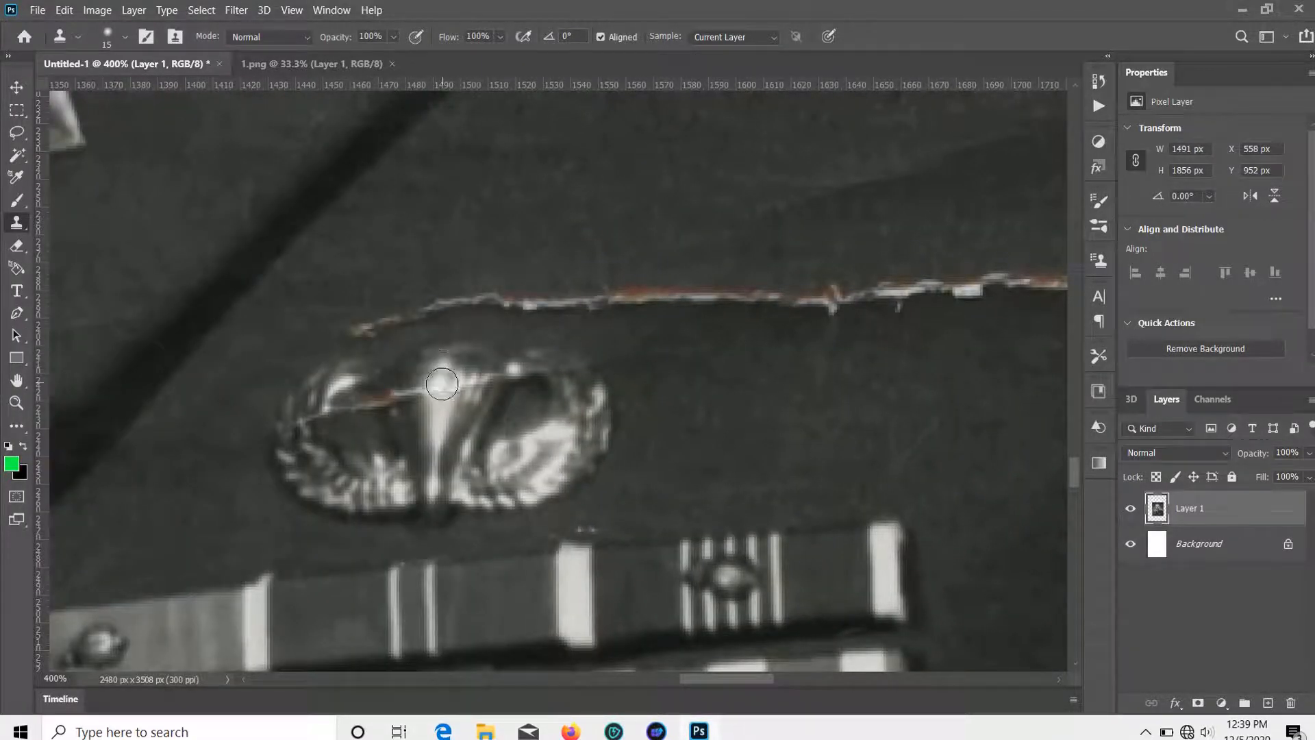
{"action": "left_click", "coordinate": [413, 374], "text": "alt"}
{"action": "left_click", "coordinate": [416, 390]}
{"action": "left_click", "coordinate": [469, 368], "text": "alt"}
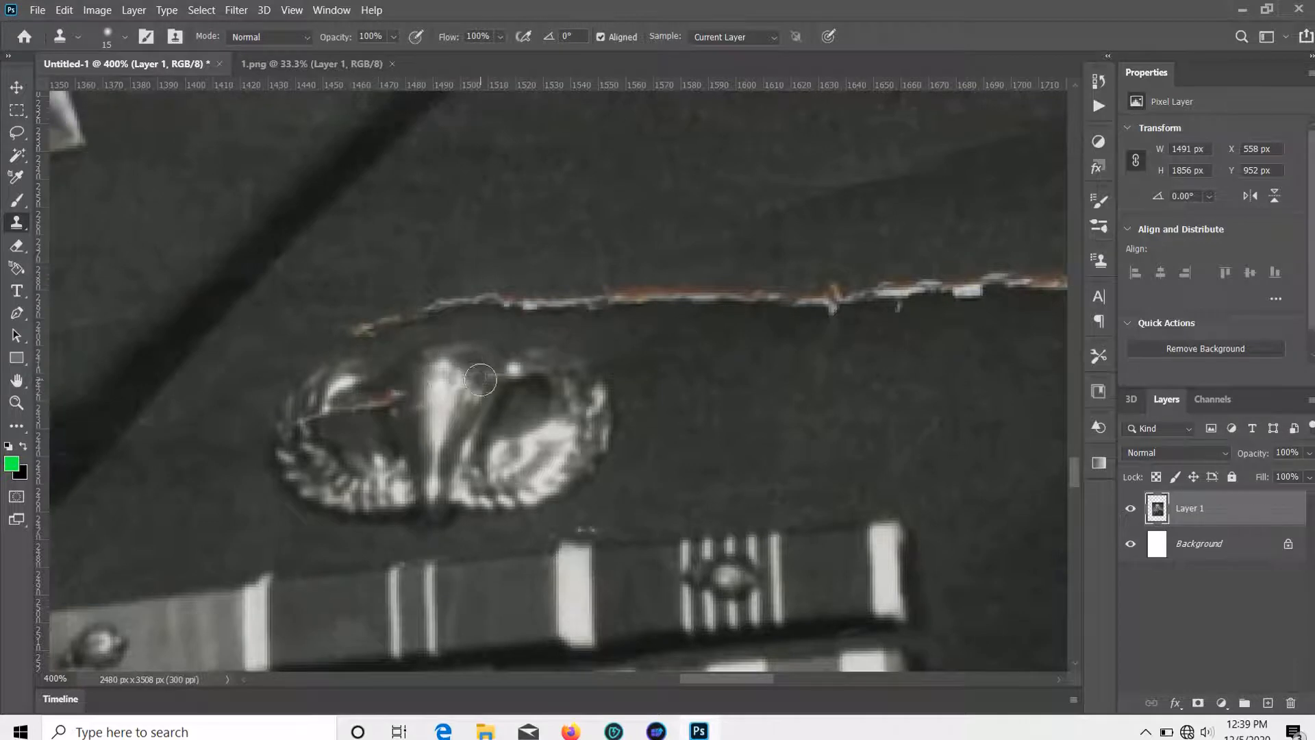
Clone out the rest of the crack across the badge's left wing and touch up its right wing.
{"action": "left_click", "coordinate": [383, 379], "text": "alt"}
{"action": "left_click", "coordinate": [394, 394]}
{"action": "left_click", "coordinate": [379, 405]}
{"action": "left_click", "coordinate": [343, 399], "text": "alt"}
{"action": "left_click", "coordinate": [352, 404]}
{"action": "left_click", "coordinate": [337, 413]}
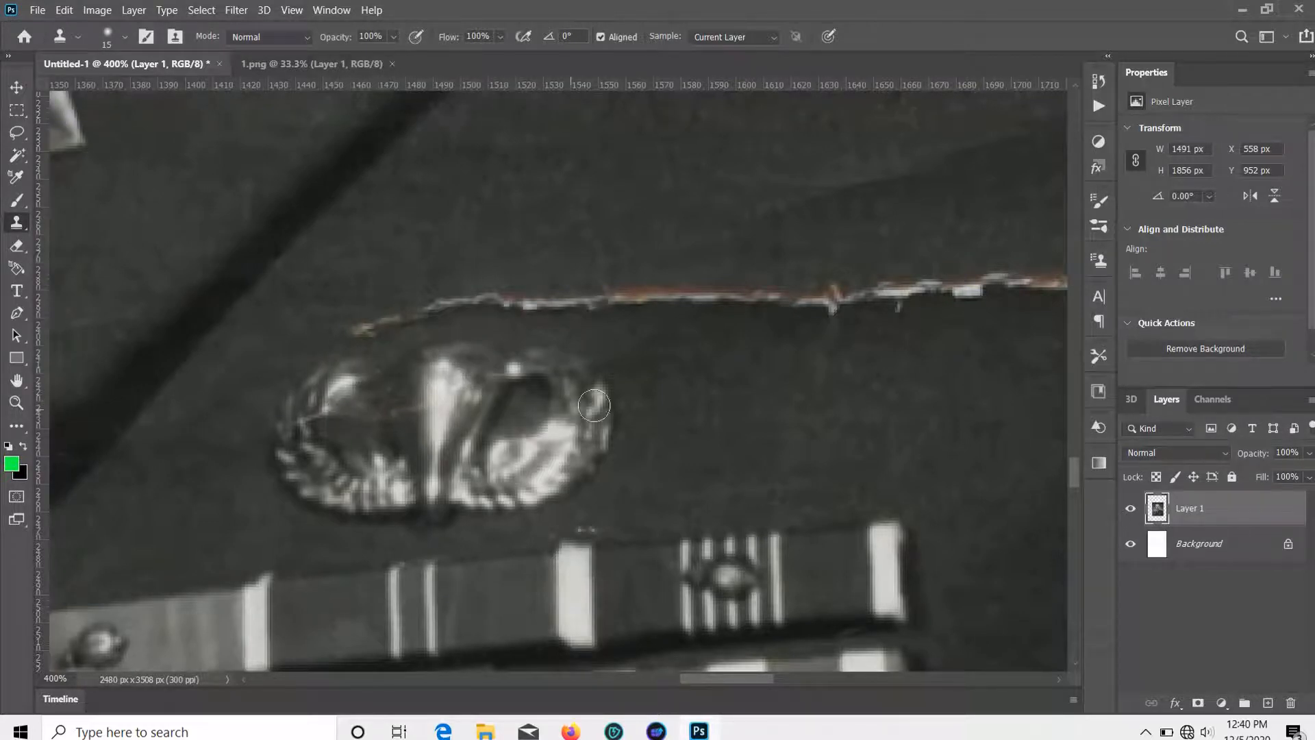
{"action": "left_click", "coordinate": [512, 370], "text": "alt"}
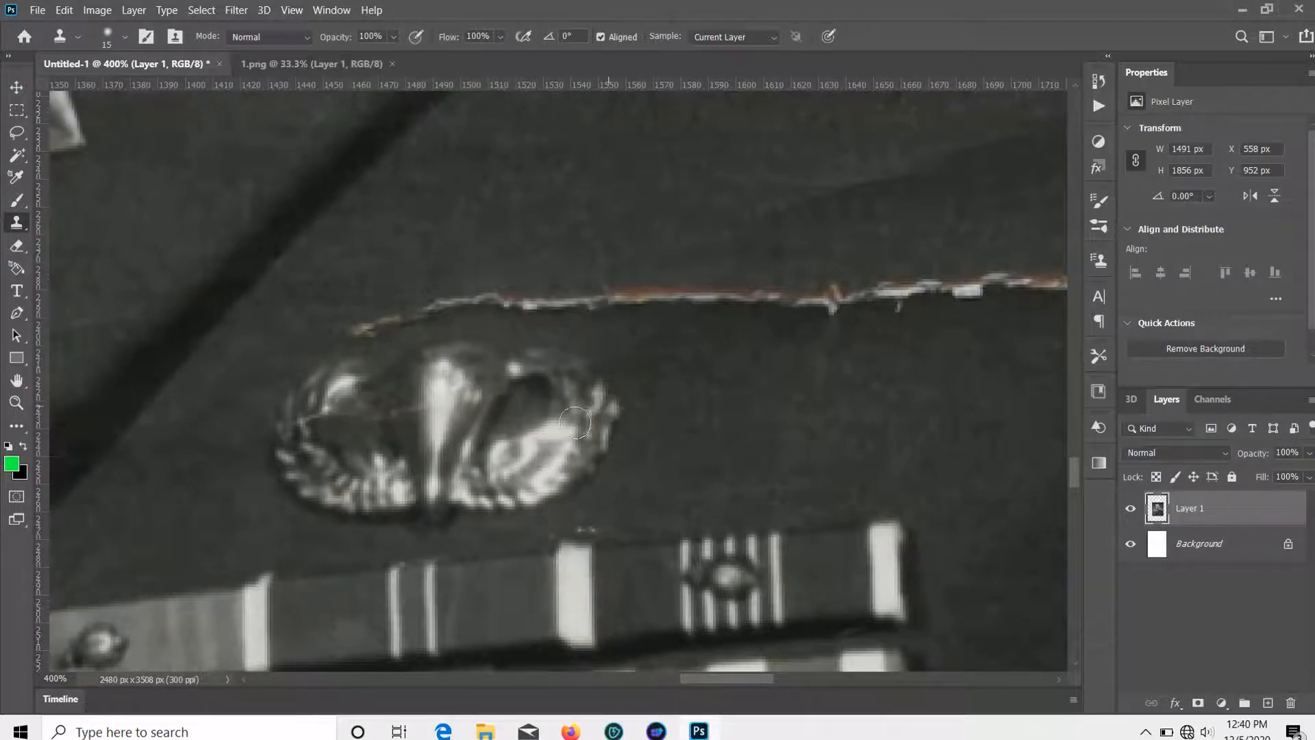
{"action": "scroll", "coordinate": [609, 404], "scroll_direction": "down", "scroll_amount": 1}
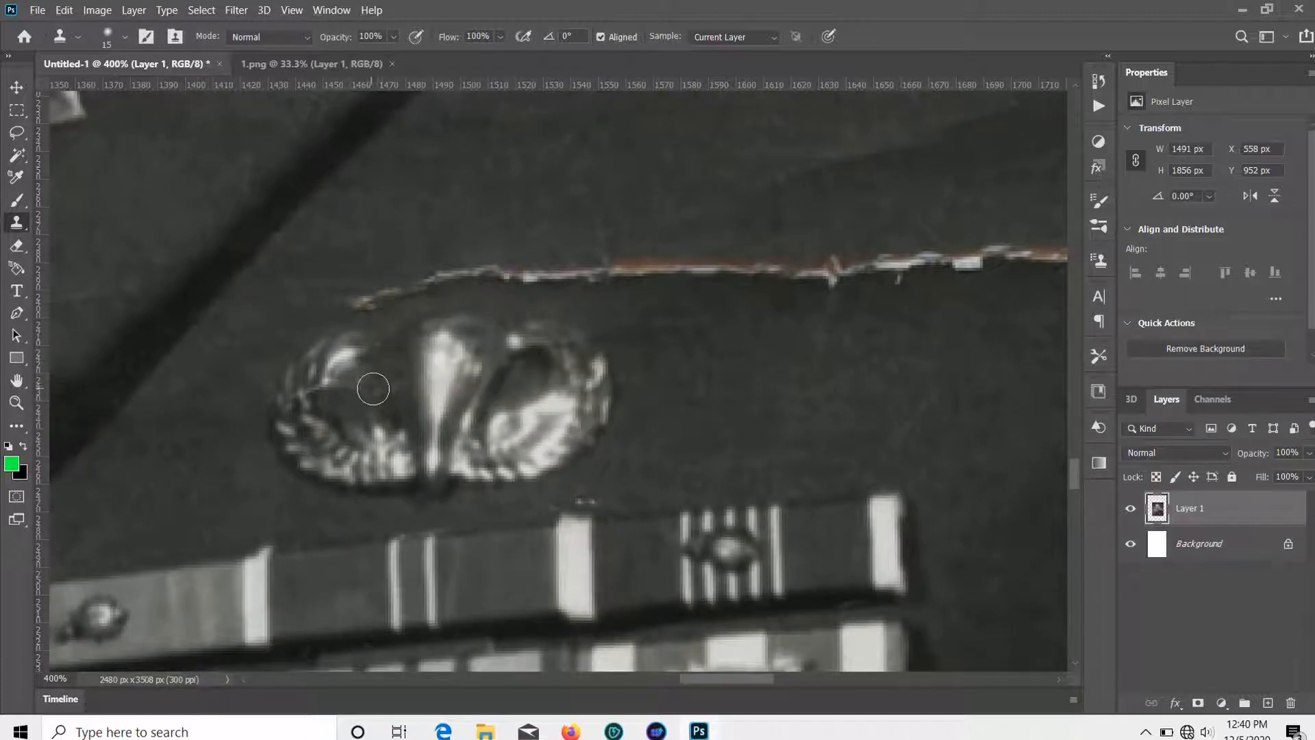
{"action": "scroll", "coordinate": [411, 404], "scroll_direction": "down", "scroll_amount": 2}
{"action": "scroll", "coordinate": [470, 420], "scroll_direction": "up", "scroll_amount": 4}
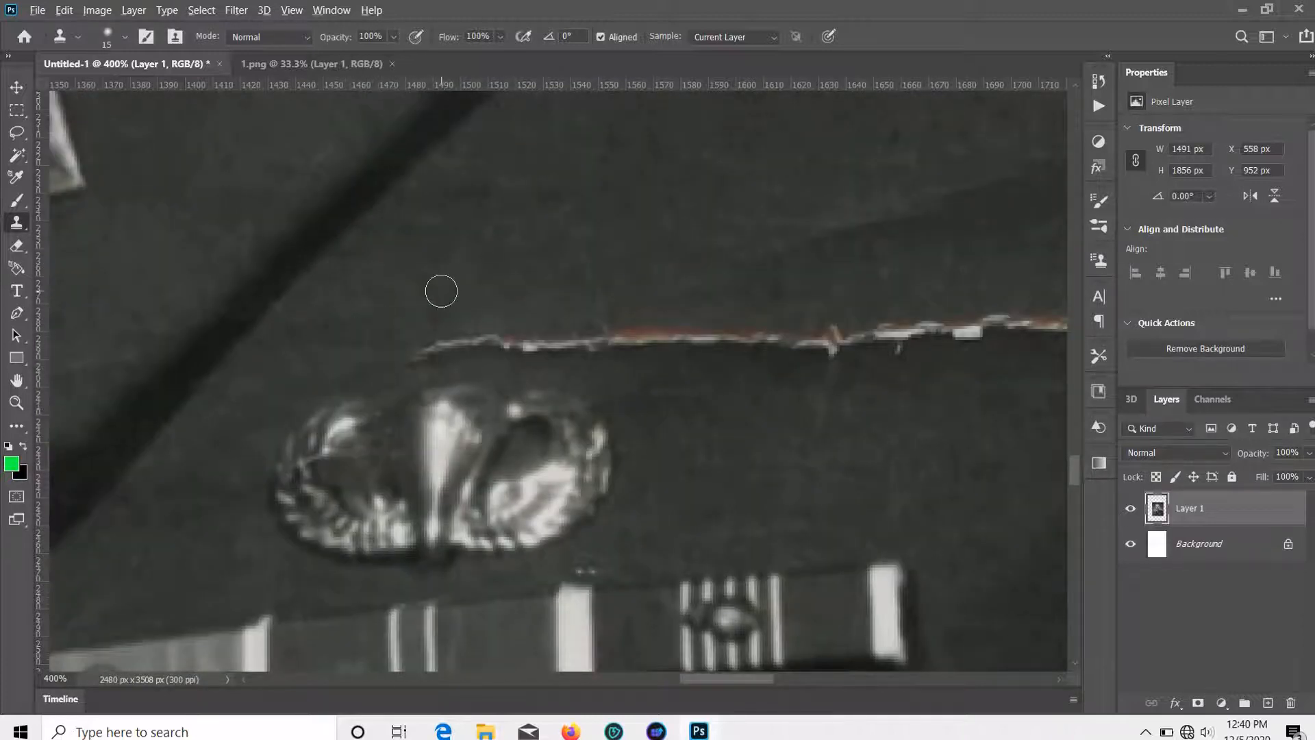
Clone fabric over the long crack running above the winged badge and the ribbon bars.
{"action": "mouse_move", "coordinate": [418, 351]}
{"action": "left_mouse_down"}
{"action": "mouse_move", "coordinate": [590, 338]}
{"action": "mouse_move", "coordinate": [602, 319]}
{"action": "mouse_move", "coordinate": [662, 328]}
{"action": "mouse_move", "coordinate": [709, 291]}
{"action": "mouse_move", "coordinate": [708, 349]}
{"action": "mouse_move", "coordinate": [739, 307]}
{"action": "mouse_move", "coordinate": [719, 346]}
{"action": "mouse_move", "coordinate": [775, 323]}
{"action": "mouse_move", "coordinate": [845, 319]}
{"action": "left_mouse_up"}
{"action": "scroll", "coordinate": [719, 343], "scroll_direction": "down", "scroll_amount": 1}
{"action": "left_click", "coordinate": [790, 383], "text": "alt"}
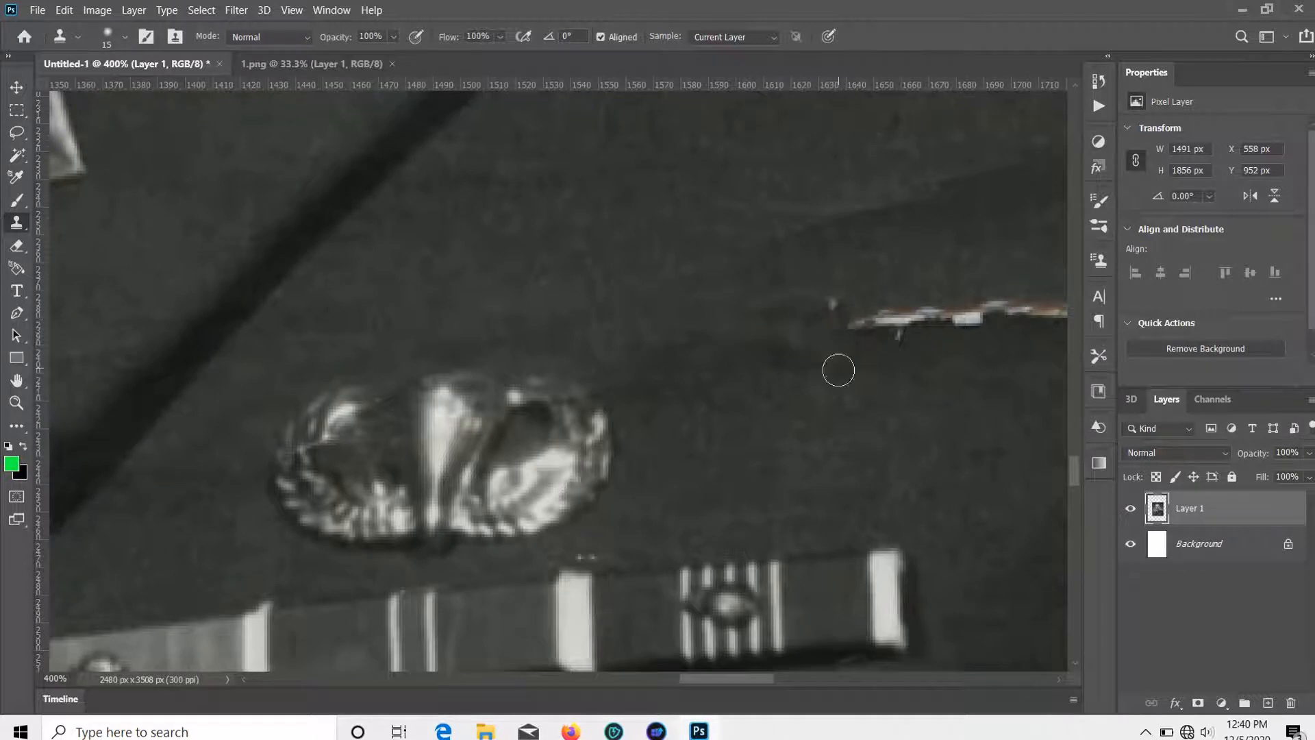
Clone fabric over the crack between the ribbon bars and the dark sleeve seam.
{"action": "left_click_drag", "start_coordinate": [600, 494], "coordinate": [560, 455]}
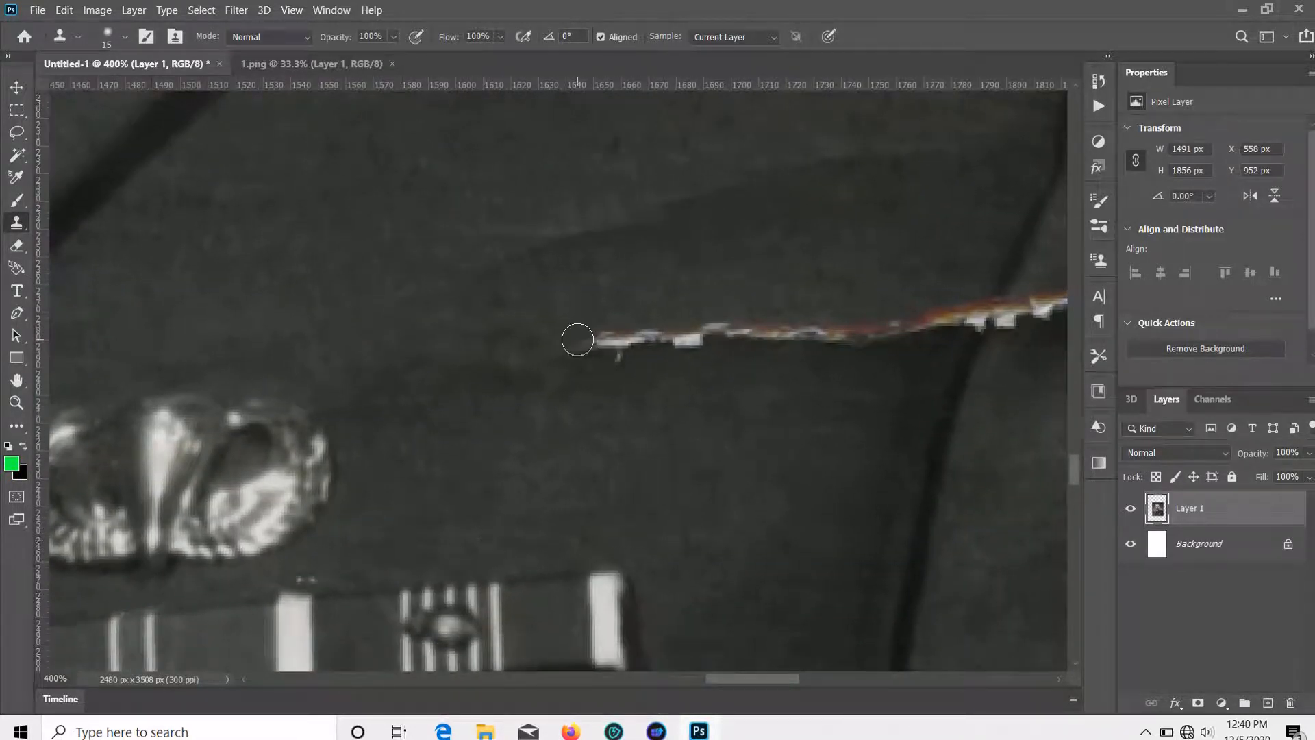
{"action": "mouse_move", "coordinate": [578, 339]}
{"action": "left_mouse_down"}
{"action": "mouse_move", "coordinate": [691, 351]}
{"action": "mouse_move", "coordinate": [703, 330]}
{"action": "mouse_move", "coordinate": [780, 336]}
{"action": "left_mouse_up"}
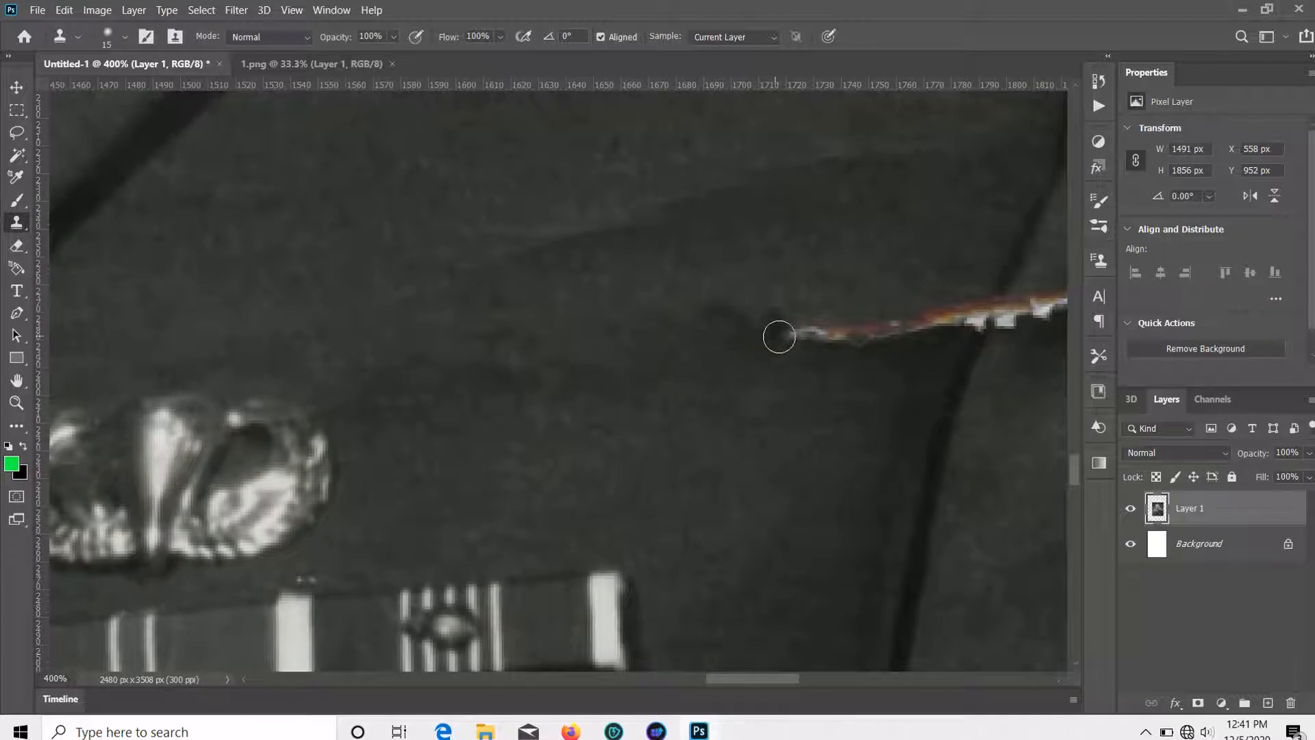
{"action": "left_click_drag", "start_coordinate": [764, 454], "coordinate": [470, 573]}
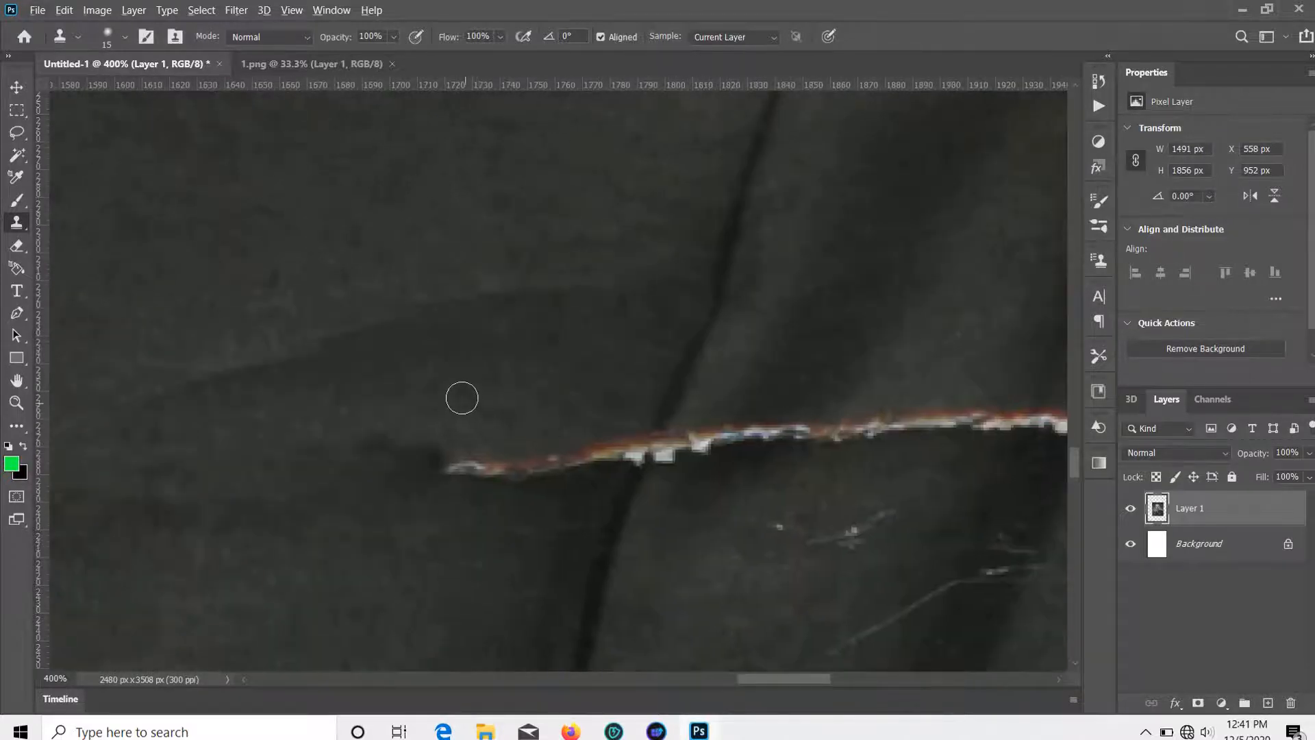
{"action": "left_click_drag", "start_coordinate": [433, 461], "coordinate": [547, 461]}
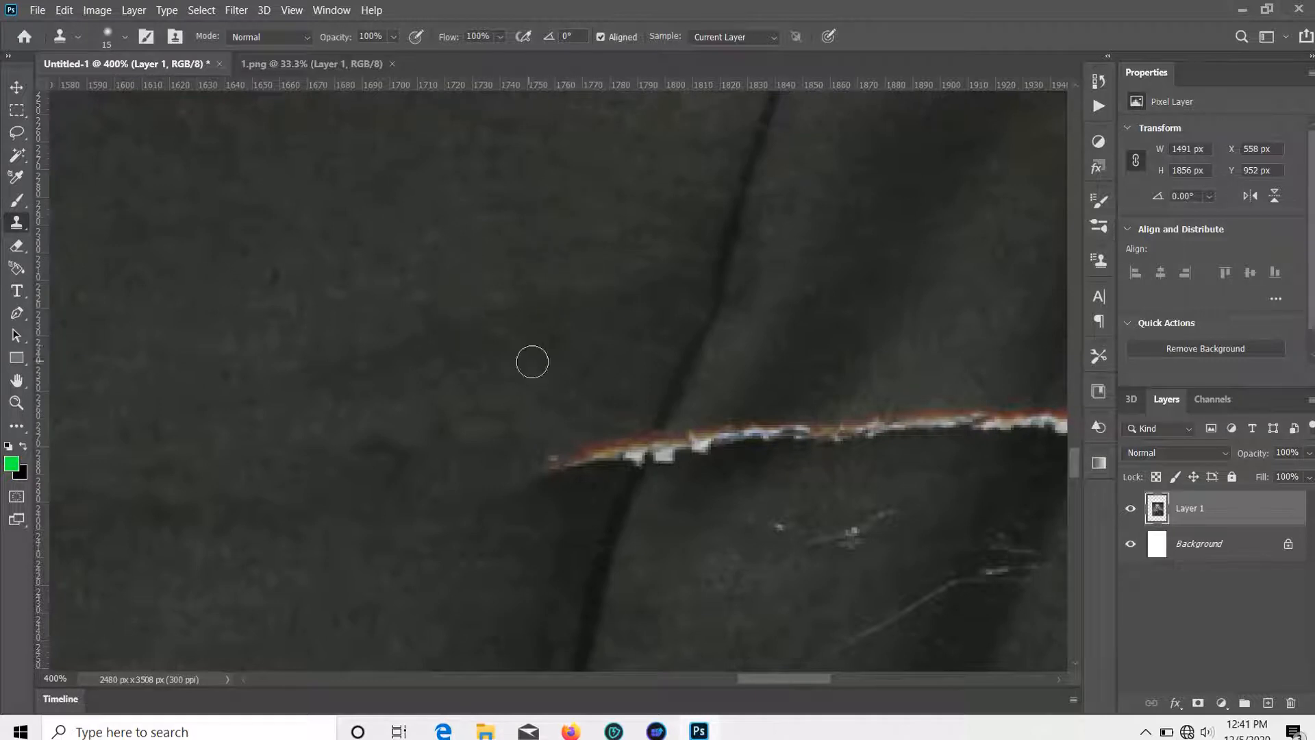
{"action": "scroll", "coordinate": [606, 372], "scroll_direction": "down", "scroll_amount": 2}
{"action": "mouse_move", "coordinate": [562, 400]}
{"action": "left_mouse_down"}
{"action": "mouse_move", "coordinate": [537, 446]}
{"action": "mouse_move", "coordinate": [582, 423]}
{"action": "left_mouse_up"}
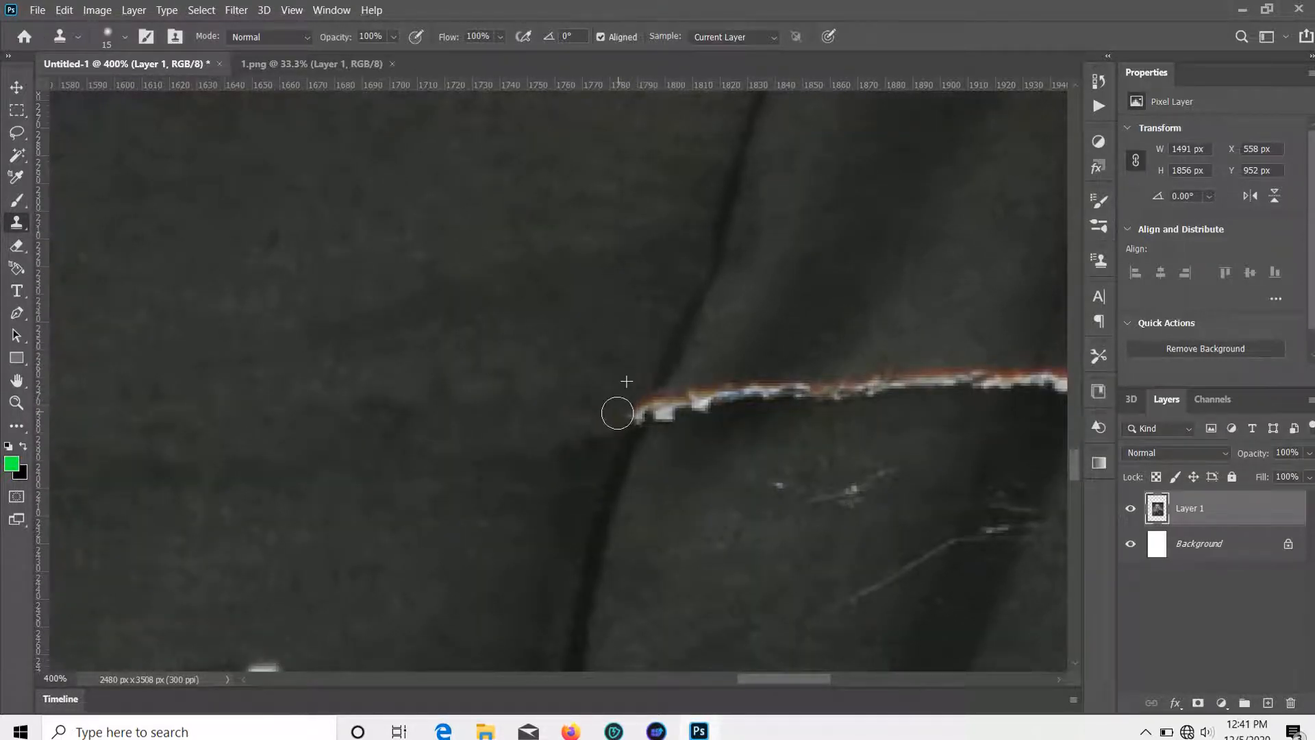
Reduce the brush to 9 px and clone out the crack's edge on the chest side of the sleeve seam.
{"action": "scroll", "coordinate": [627, 414], "scroll_direction": "up", "scroll_amount": 2}
{"action": "left_click_drag", "start_coordinate": [628, 415], "coordinate": [564, 373]}
{"action": "scroll", "coordinate": [431, 409], "scroll_direction": "up", "scroll_amount": 1}
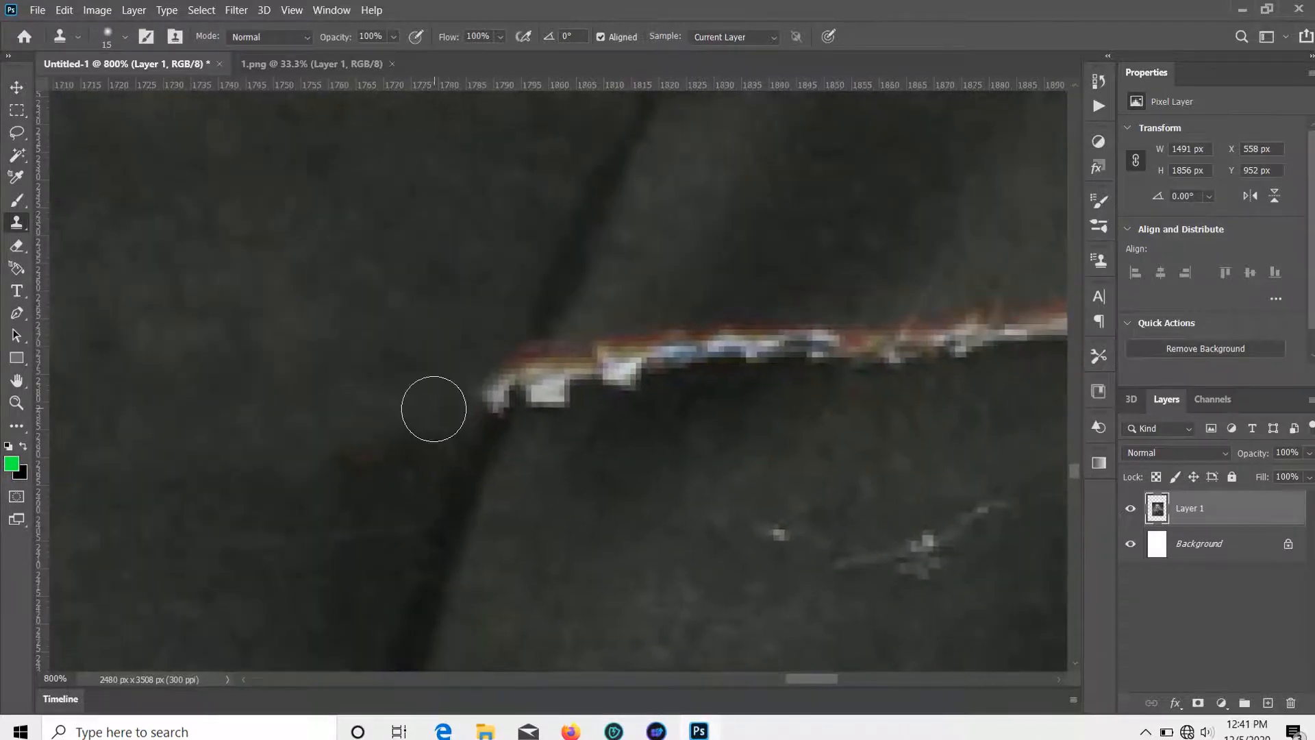
{"action": "key", "text": "bracketleft"}
{"action": "key", "text": "bracketleft"}
{"action": "mouse_move", "coordinate": [484, 356]}
{"action": "left_mouse_down"}
{"action": "mouse_move", "coordinate": [479, 405]}
{"action": "mouse_move", "coordinate": [506, 333]}
{"action": "mouse_move", "coordinate": [479, 390]}
{"action": "mouse_move", "coordinate": [455, 405]}
{"action": "left_mouse_up"}
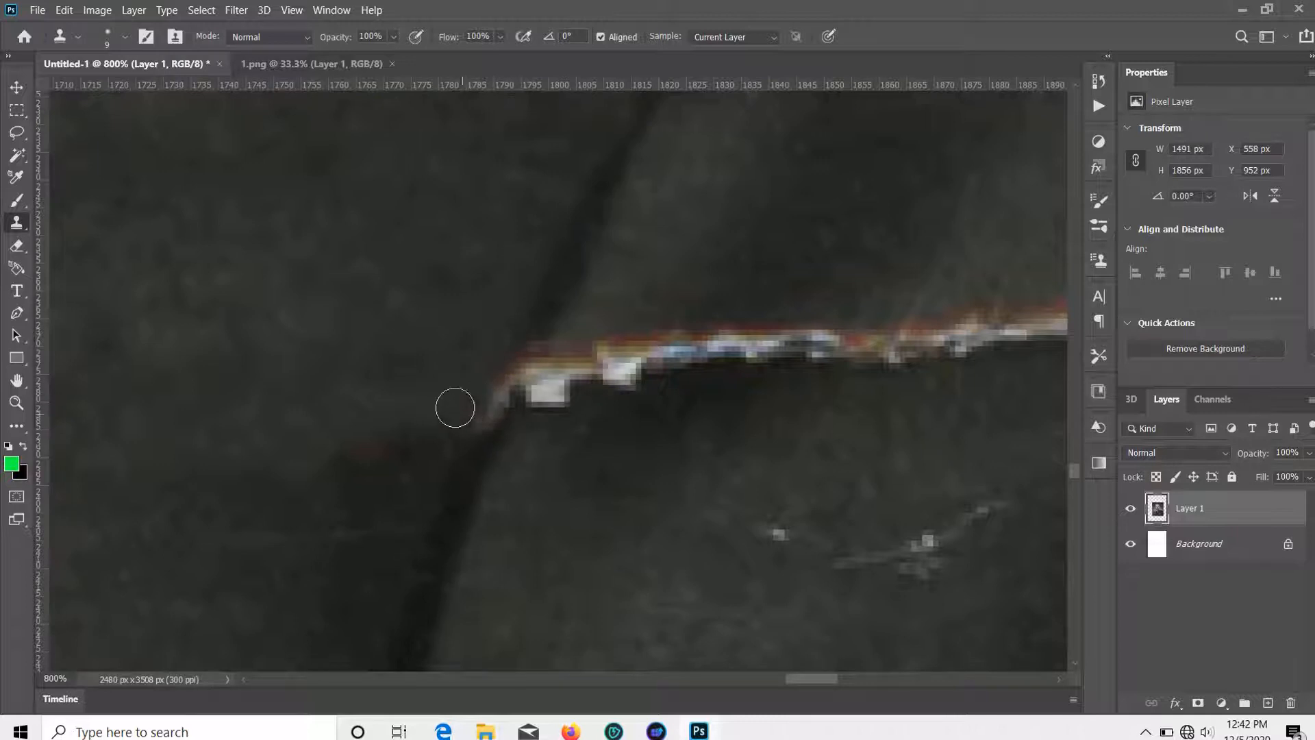
{"action": "left_click_drag", "start_coordinate": [487, 342], "coordinate": [468, 417]}
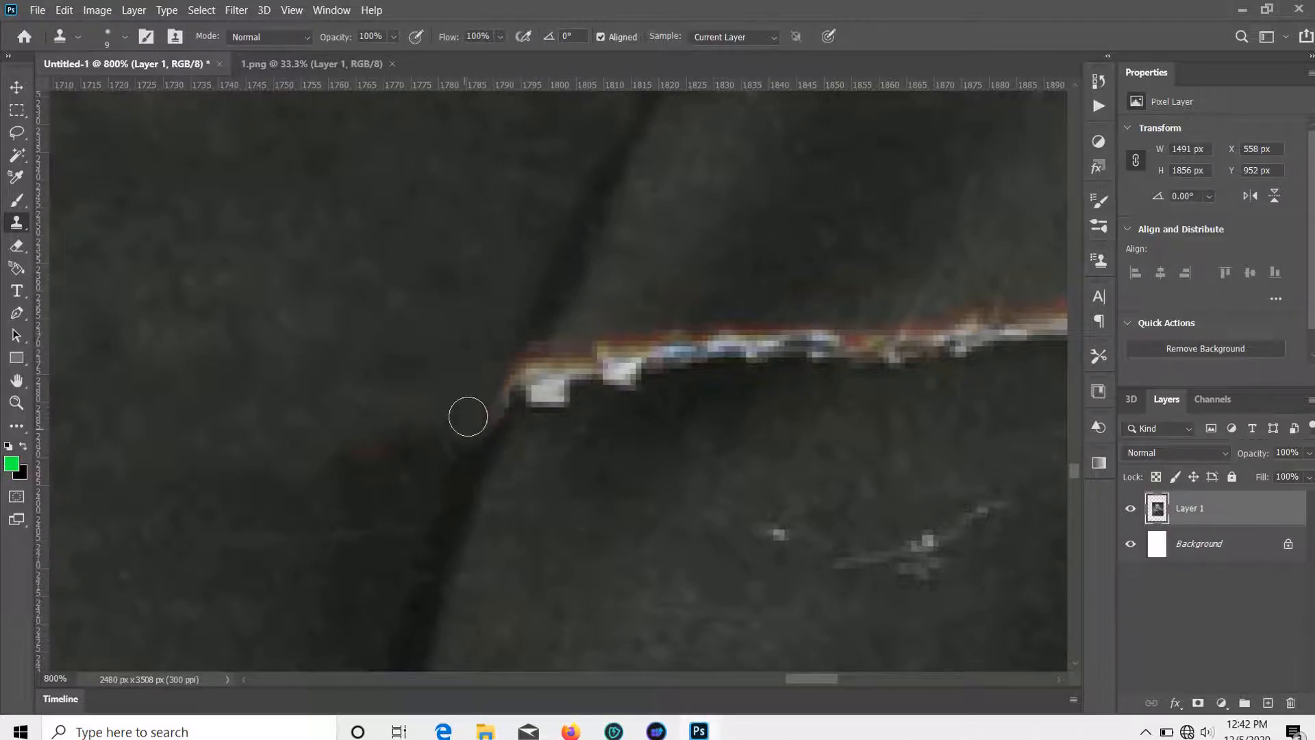
Clone sleeve fabric over the white and red crack immediately beyond the seam.
{"action": "left_click_drag", "start_coordinate": [603, 344], "coordinate": [570, 377]}
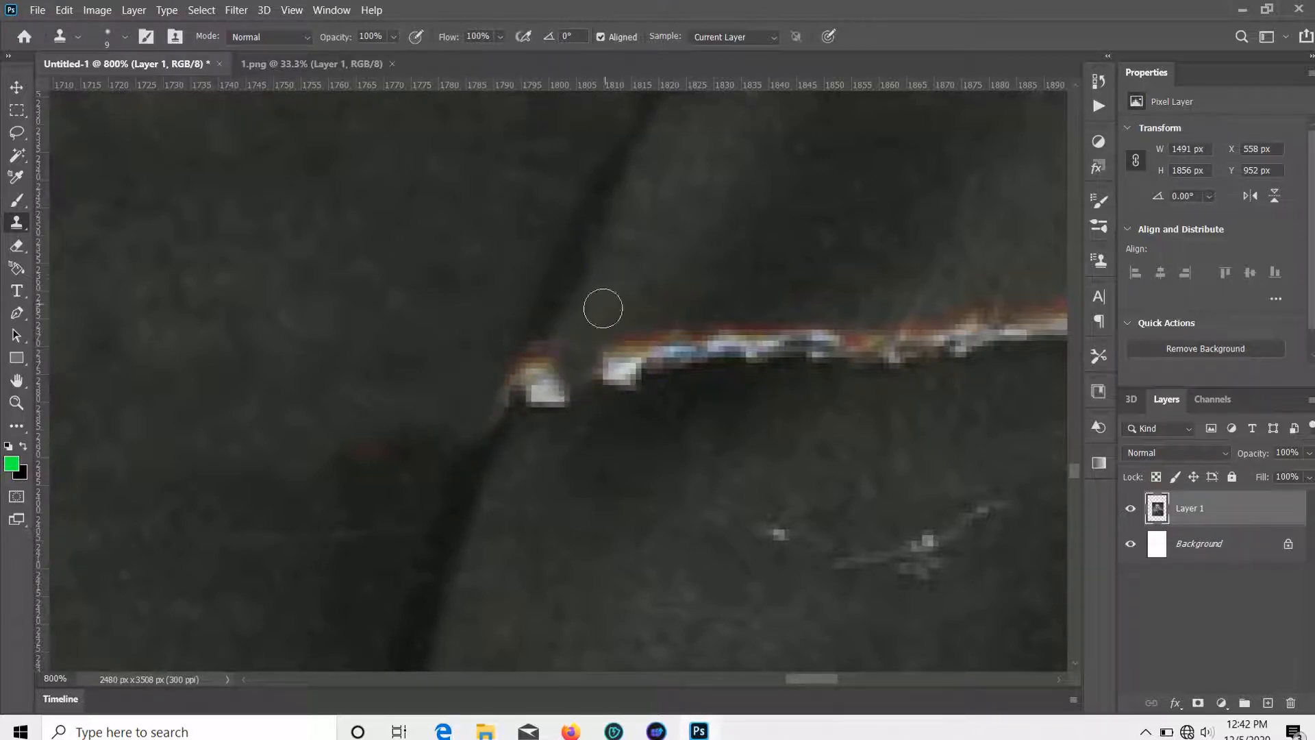
{"action": "left_click_drag", "start_coordinate": [602, 309], "coordinate": [541, 404]}
{"action": "left_click_drag", "start_coordinate": [551, 343], "coordinate": [538, 391]}
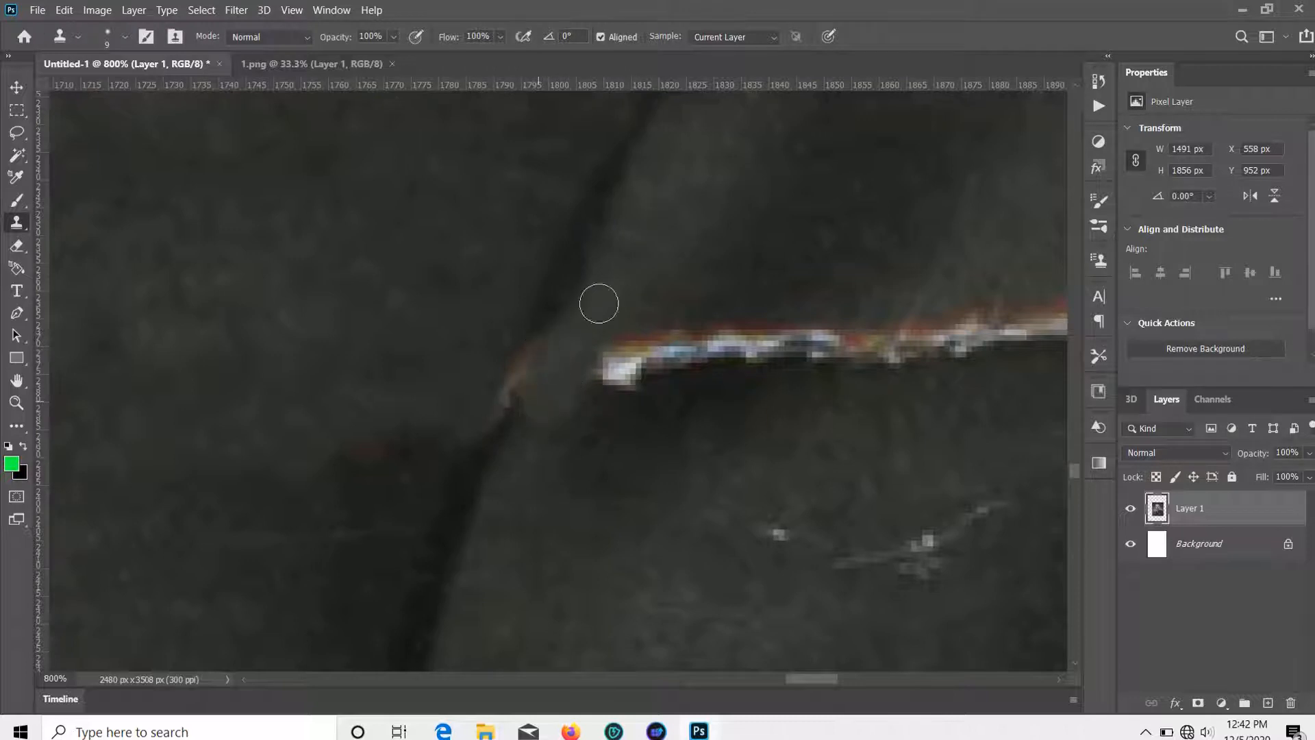
{"action": "left_click", "coordinate": [683, 165], "text": "alt"}
{"action": "mouse_move", "coordinate": [595, 319]}
{"action": "left_mouse_down"}
{"action": "mouse_move", "coordinate": [594, 369]}
{"action": "mouse_move", "coordinate": [644, 293]}
{"action": "left_mouse_up"}
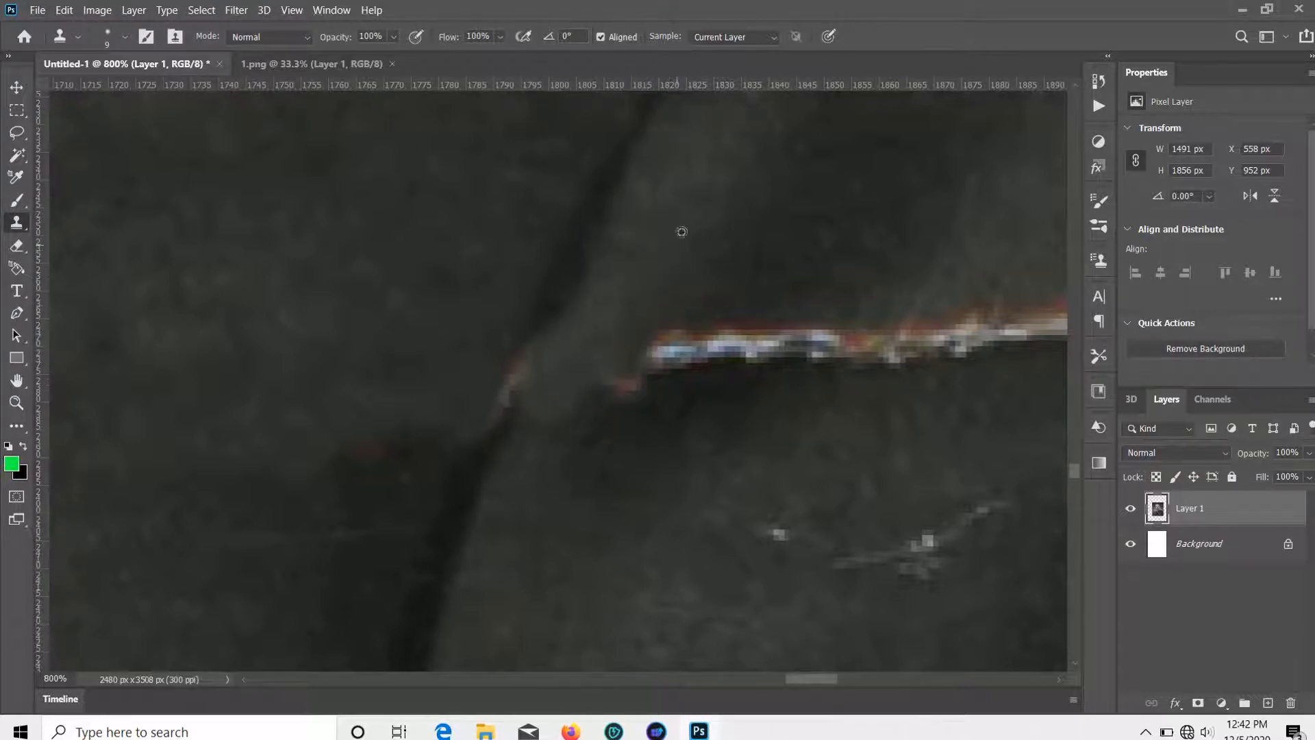
{"action": "left_click", "coordinate": [624, 383]}
{"action": "left_click", "coordinate": [720, 261], "text": "alt"}
{"action": "left_click", "coordinate": [659, 352]}
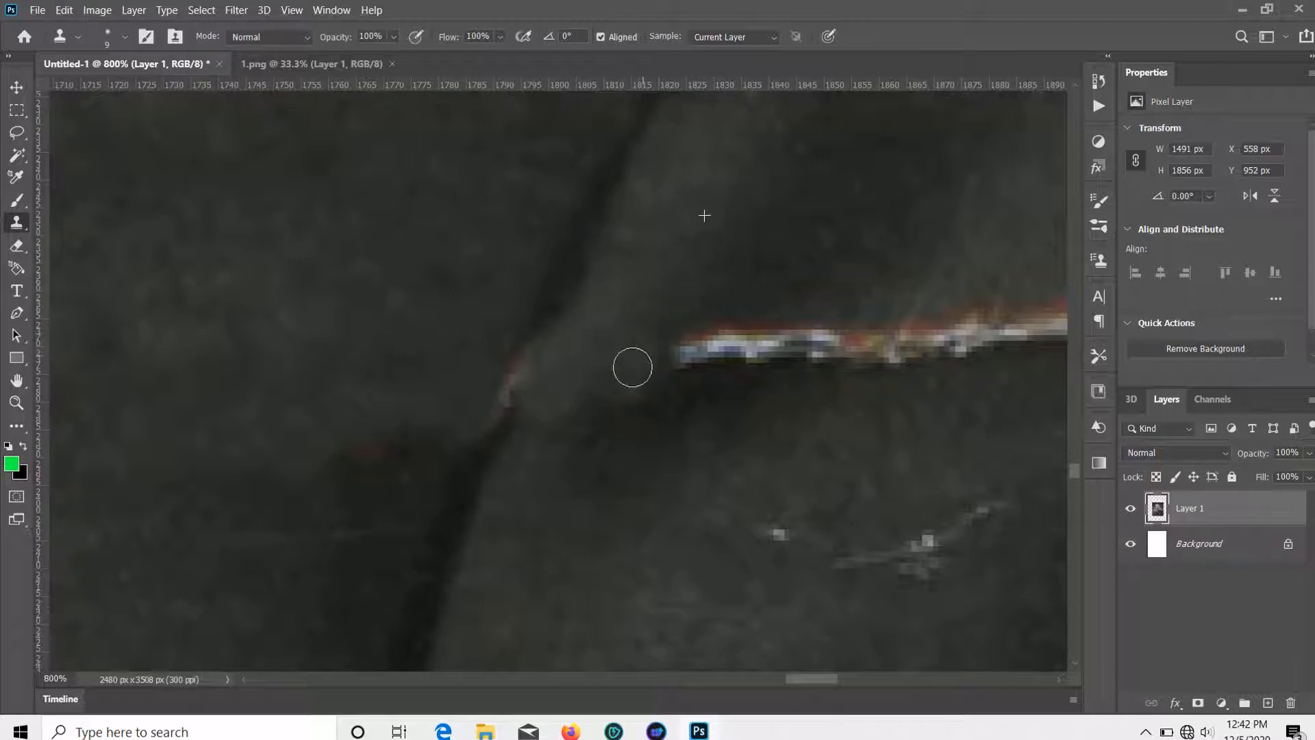
{"action": "left_click_drag", "start_coordinate": [632, 367], "coordinate": [626, 333]}
Clone the dark seam line over the reddish crack remnant to make the seam continuous.
{"action": "left_click", "coordinate": [542, 308], "text": "alt"}
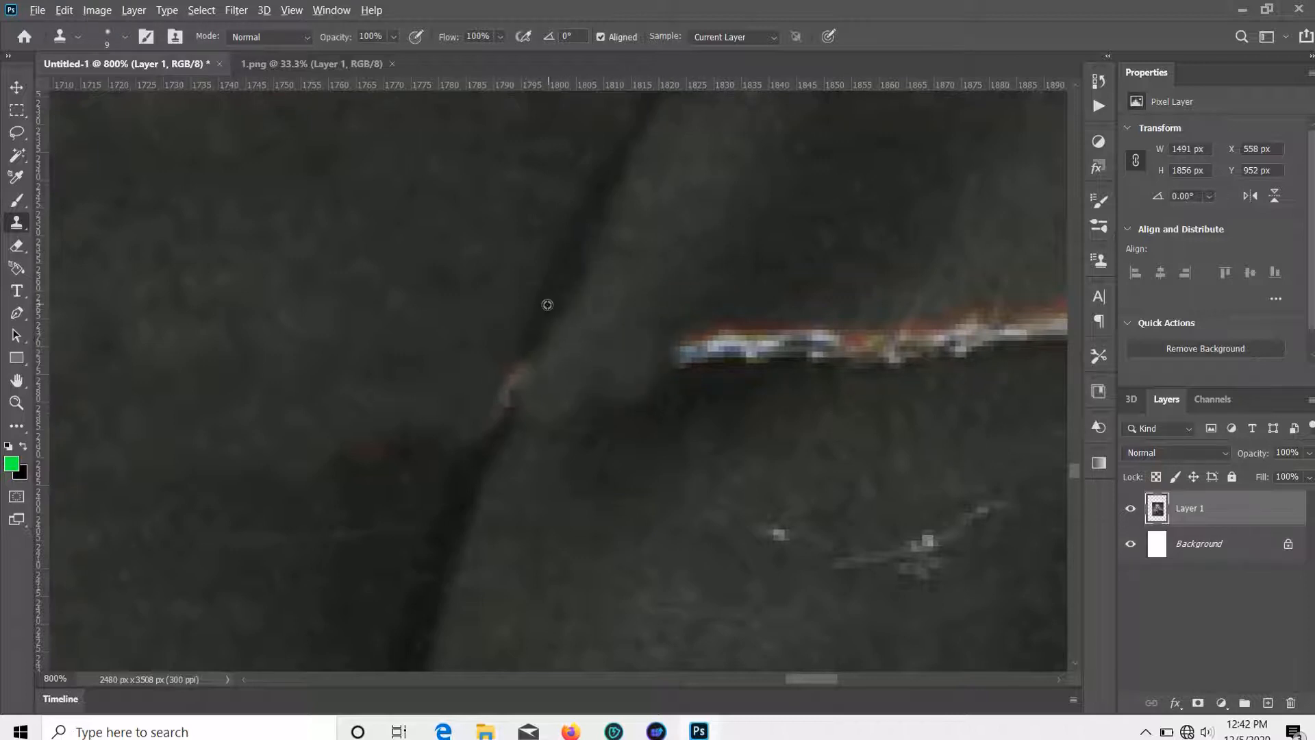
{"action": "left_click_drag", "start_coordinate": [515, 365], "coordinate": [507, 395]}
{"action": "scroll", "coordinate": [610, 365], "scroll_direction": "down", "scroll_amount": 1}
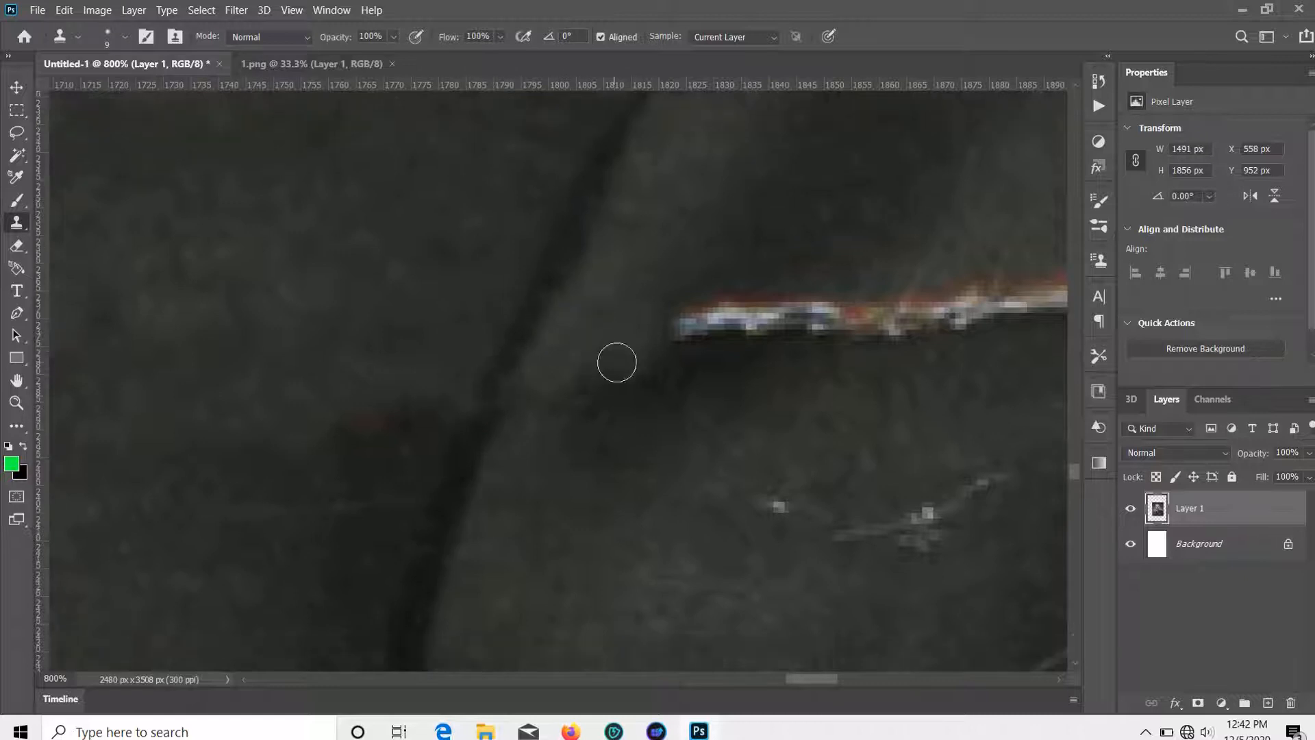
Clone sleeve fabric over the crack across the lighter folds beyond the seam, resampling matching tones.
{"action": "mouse_move", "coordinate": [645, 395]}
{"action": "left_mouse_down"}
{"action": "mouse_move", "coordinate": [523, 405]}
{"action": "mouse_move", "coordinate": [345, 368]}
{"action": "left_mouse_up"}
{"action": "left_click", "coordinate": [430, 213], "text": "alt"}
{"action": "mouse_move", "coordinate": [381, 269]}
{"action": "left_mouse_down"}
{"action": "mouse_move", "coordinate": [393, 326]}
{"action": "mouse_move", "coordinate": [423, 262]}
{"action": "mouse_move", "coordinate": [425, 288]}
{"action": "mouse_move", "coordinate": [591, 279]}
{"action": "left_mouse_up"}
{"action": "left_click", "coordinate": [378, 389], "text": "alt"}
{"action": "left_click", "coordinate": [419, 347], "text": "alt"}
{"action": "left_click", "coordinate": [464, 222], "text": "alt"}
{"action": "left_click", "coordinate": [531, 202], "text": "alt"}
{"action": "left_click", "coordinate": [524, 196], "text": "alt"}
{"action": "mouse_move", "coordinate": [491, 311]}
{"action": "left_mouse_down"}
{"action": "mouse_move", "coordinate": [554, 303]}
{"action": "mouse_move", "coordinate": [529, 243]}
{"action": "mouse_move", "coordinate": [569, 292]}
{"action": "mouse_move", "coordinate": [618, 257]}
{"action": "mouse_move", "coordinate": [548, 215]}
{"action": "mouse_move", "coordinate": [612, 278]}
{"action": "mouse_move", "coordinate": [654, 225]}
{"action": "mouse_move", "coordinate": [683, 263]}
{"action": "mouse_move", "coordinate": [696, 209]}
{"action": "mouse_move", "coordinate": [684, 282]}
{"action": "mouse_move", "coordinate": [738, 244]}
{"action": "mouse_move", "coordinate": [769, 276]}
{"action": "left_mouse_up"}
Clone fabric over the crack across the sleeve's dark fold, continuing toward the photo's right edge.
{"action": "mouse_move", "coordinate": [761, 377]}
{"action": "left_mouse_down"}
{"action": "mouse_move", "coordinate": [480, 397]}
{"action": "mouse_move", "coordinate": [236, 440]}
{"action": "left_mouse_up"}
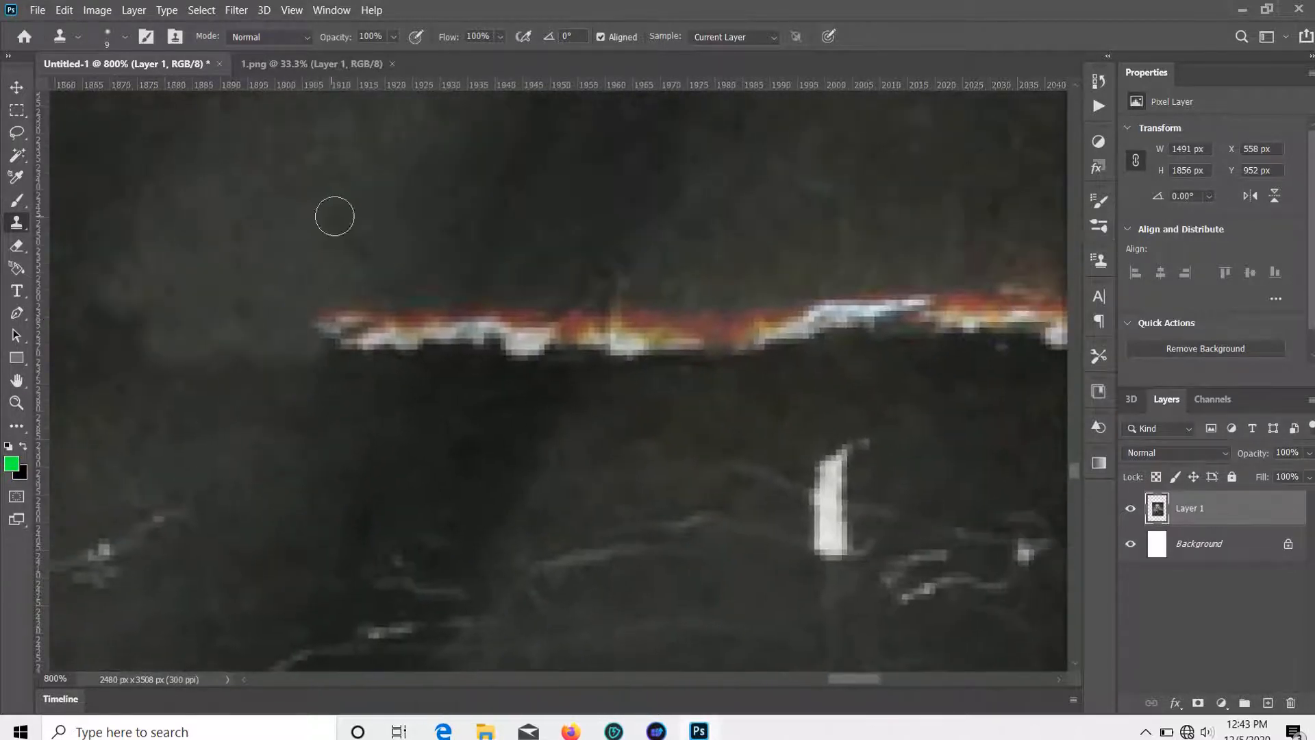
{"action": "left_click", "coordinate": [361, 209], "text": "alt"}
{"action": "mouse_move", "coordinate": [298, 319]}
{"action": "left_mouse_down"}
{"action": "mouse_move", "coordinate": [386, 320]}
{"action": "mouse_move", "coordinate": [386, 255]}
{"action": "mouse_move", "coordinate": [444, 358]}
{"action": "left_mouse_up"}
{"action": "mouse_move", "coordinate": [394, 303]}
{"action": "left_mouse_down"}
{"action": "mouse_move", "coordinate": [505, 311]}
{"action": "mouse_move", "coordinate": [422, 305]}
{"action": "mouse_move", "coordinate": [444, 340]}
{"action": "mouse_move", "coordinate": [515, 294]}
{"action": "mouse_move", "coordinate": [567, 341]}
{"action": "mouse_move", "coordinate": [527, 310]}
{"action": "mouse_move", "coordinate": [553, 262]}
{"action": "mouse_move", "coordinate": [692, 301]}
{"action": "mouse_move", "coordinate": [656, 322]}
{"action": "mouse_move", "coordinate": [665, 332]}
{"action": "mouse_move", "coordinate": [565, 371]}
{"action": "mouse_move", "coordinate": [675, 271]}
{"action": "left_mouse_up"}
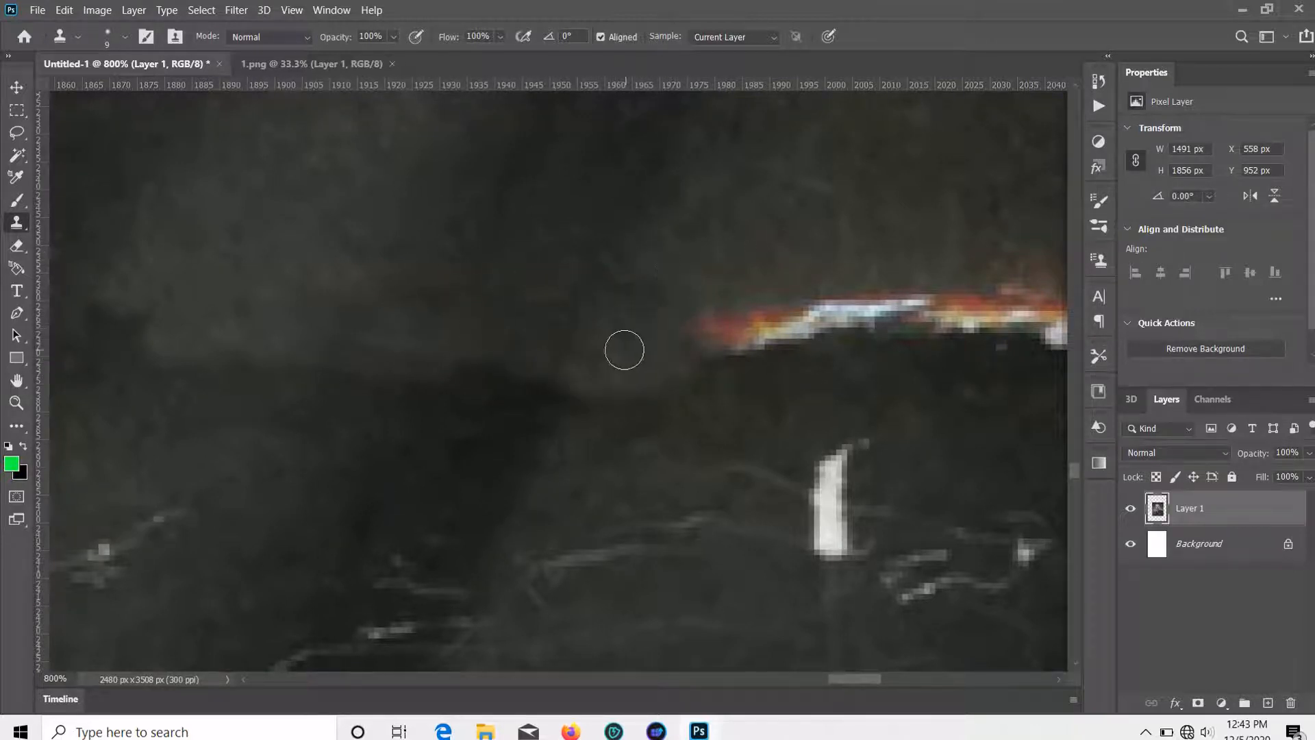
{"action": "mouse_move", "coordinate": [761, 302]}
{"action": "left_mouse_down"}
{"action": "mouse_move", "coordinate": [760, 251]}
{"action": "mouse_move", "coordinate": [683, 339]}
{"action": "mouse_move", "coordinate": [694, 172]}
{"action": "mouse_move", "coordinate": [885, 308]}
{"action": "mouse_move", "coordinate": [911, 295]}
{"action": "mouse_move", "coordinate": [715, 351]}
{"action": "left_mouse_up"}
Clone sleeve fabric over the last stretch of crack up to the photo's black border.
{"action": "scroll", "coordinate": [670, 417], "scroll_direction": "right", "scroll_amount": 3}
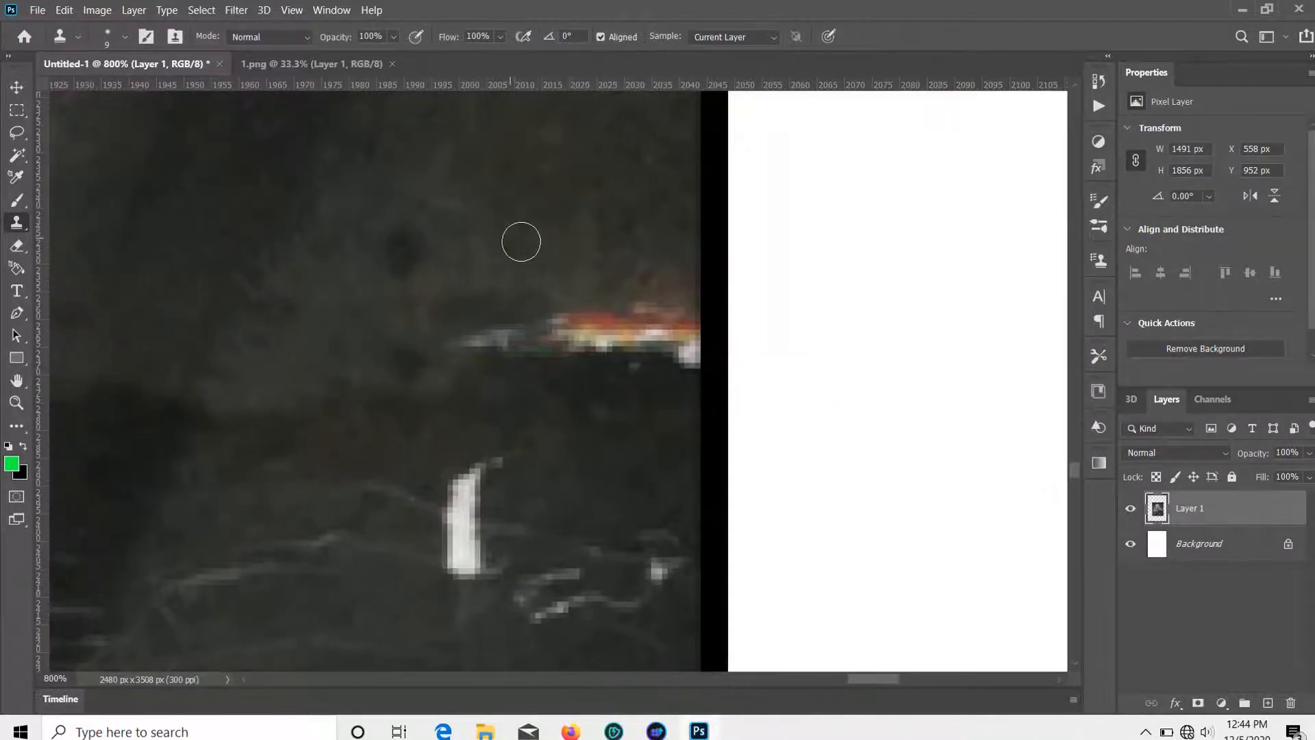
{"action": "mouse_move", "coordinate": [456, 325]}
{"action": "left_mouse_down"}
{"action": "mouse_move", "coordinate": [499, 352]}
{"action": "mouse_move", "coordinate": [624, 317]}
{"action": "mouse_move", "coordinate": [624, 364]}
{"action": "left_mouse_up"}
{"action": "left_click", "coordinate": [563, 195], "text": "alt"}
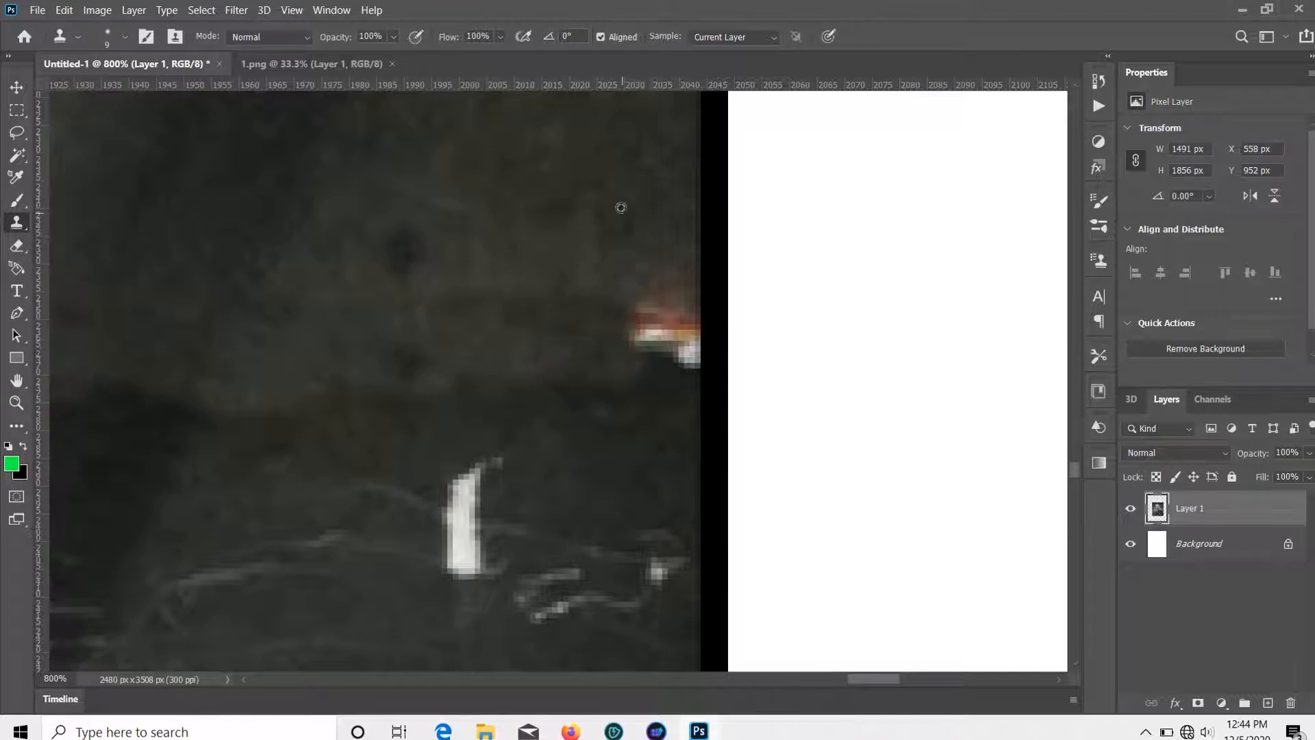
{"action": "left_click", "coordinate": [620, 207], "text": "alt"}
{"action": "mouse_move", "coordinate": [645, 295]}
{"action": "left_mouse_down"}
{"action": "mouse_move", "coordinate": [636, 262]}
{"action": "mouse_move", "coordinate": [682, 313]}
{"action": "mouse_move", "coordinate": [630, 254]}
{"action": "mouse_move", "coordinate": [693, 373]}
{"action": "left_mouse_up"}
{"action": "left_click", "coordinate": [596, 216], "text": "alt"}
Clone dark fabric over the white vertical mark on the sleeve near the photo's right edge.
{"action": "scroll", "coordinate": [652, 317], "scroll_direction": "down", "scroll_amount": 5}
{"action": "left_click", "coordinate": [524, 266], "text": "alt"}
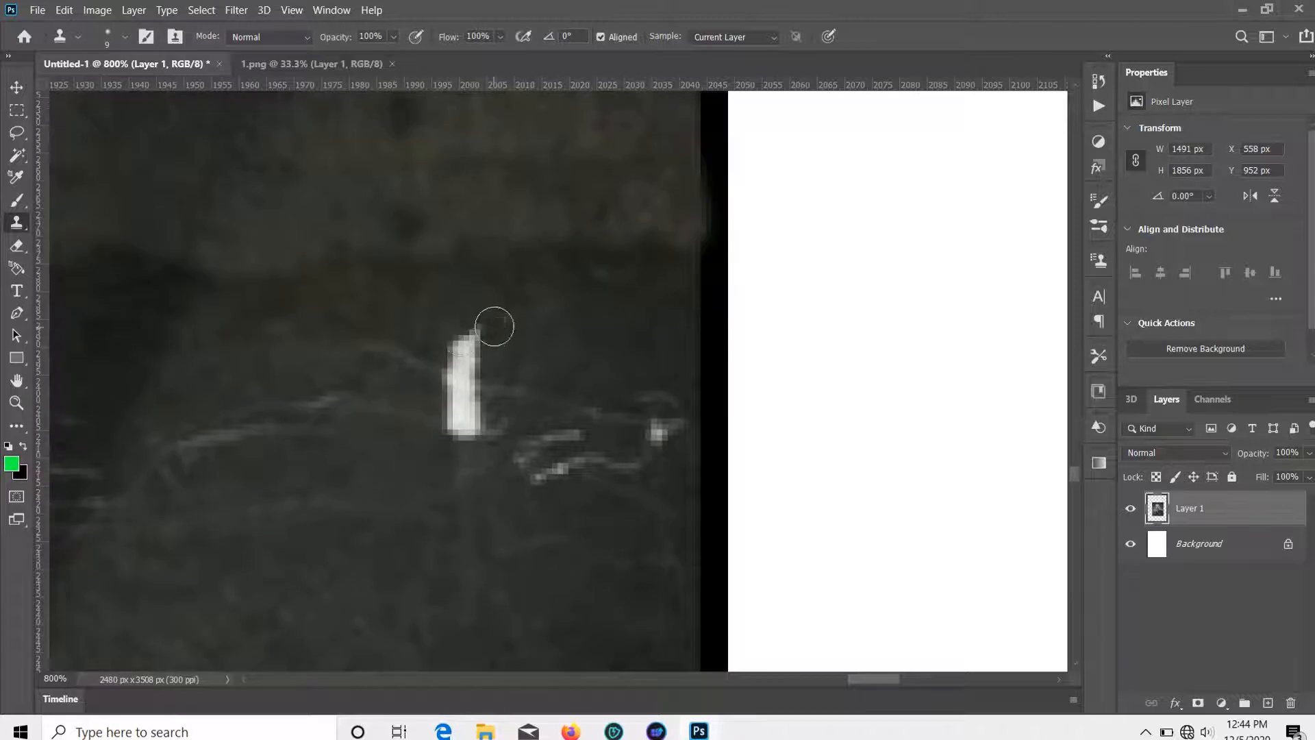
{"action": "mouse_move", "coordinate": [495, 327]}
{"action": "left_mouse_down"}
{"action": "mouse_move", "coordinate": [450, 375]}
{"action": "mouse_move", "coordinate": [466, 449]}
{"action": "left_mouse_up"}
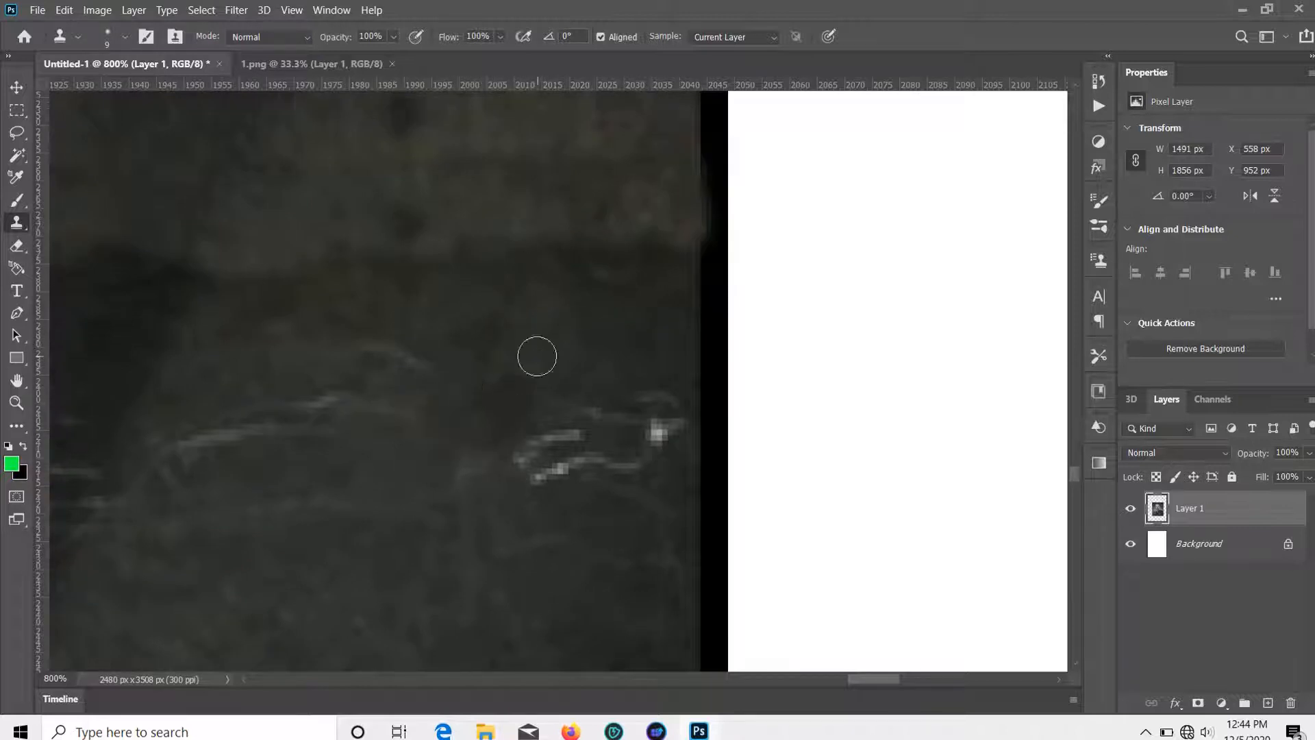
Enlarge the brush to 25 px and clone out the fine scratches between the sleeve seam and the dark fold.
{"action": "scroll", "coordinate": [661, 406], "scroll_direction": "down", "scroll_amount": 4}
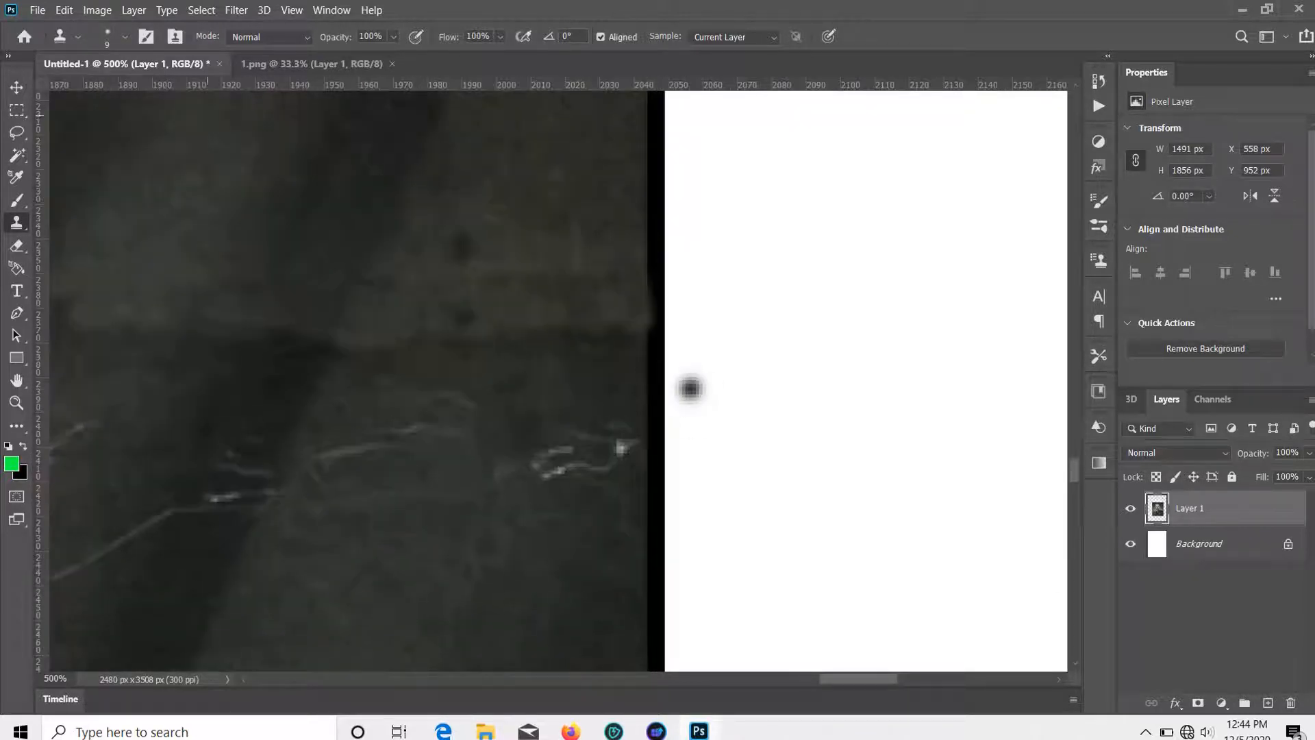
{"action": "scroll", "coordinate": [396, 470], "scroll_direction": "down", "scroll_amount": 5}
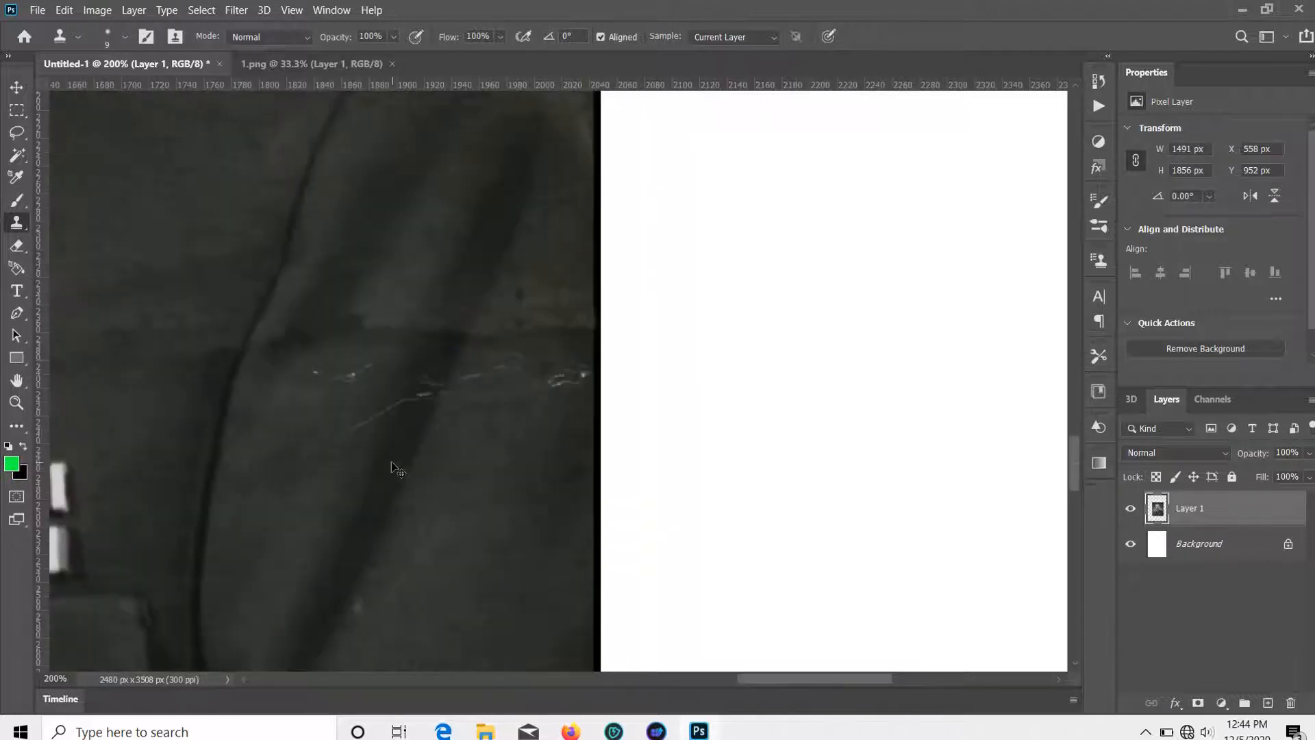
{"action": "left_click_drag", "start_coordinate": [363, 272], "coordinate": [349, 350]}
{"action": "mouse_move", "coordinate": [256, 346]}
{"action": "left_mouse_down"}
{"action": "mouse_move", "coordinate": [367, 307]}
{"action": "mouse_move", "coordinate": [402, 328]}
{"action": "mouse_move", "coordinate": [355, 366]}
{"action": "mouse_move", "coordinate": [307, 367]}
{"action": "left_mouse_up"}
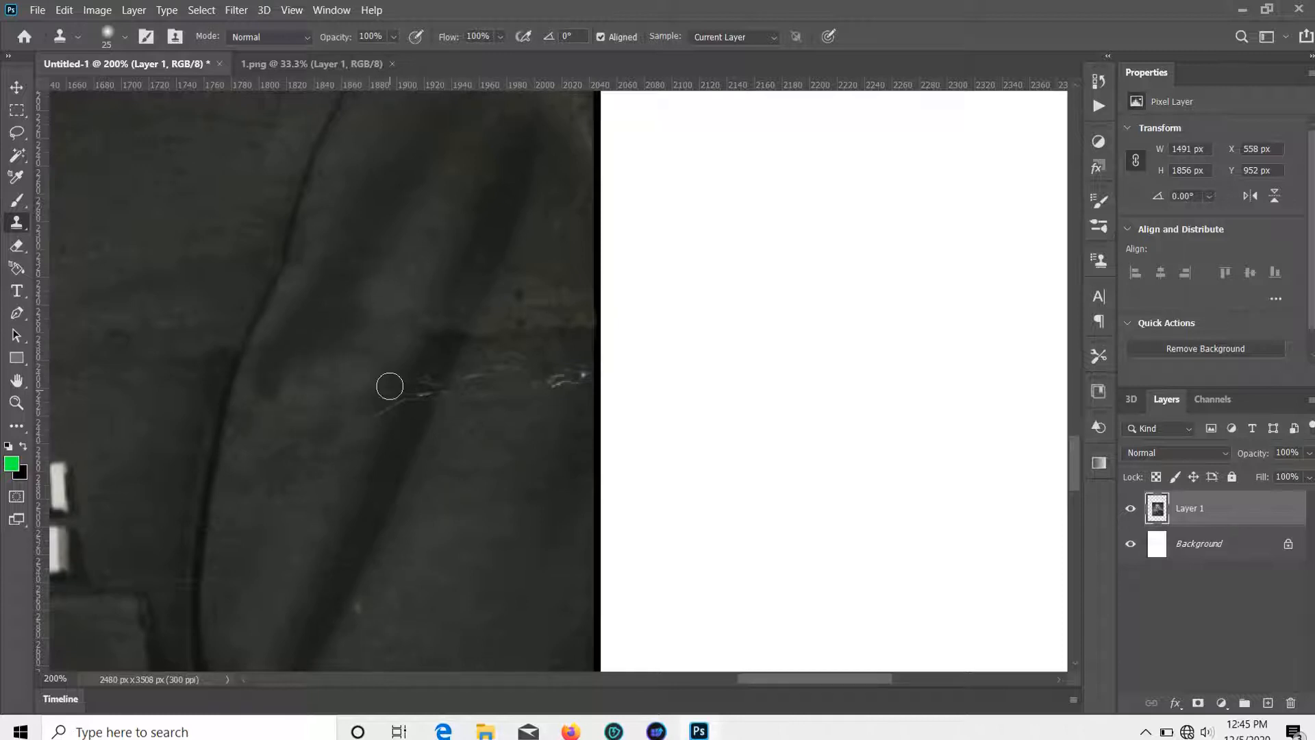
{"action": "left_click_drag", "start_coordinate": [368, 426], "coordinate": [394, 396]}
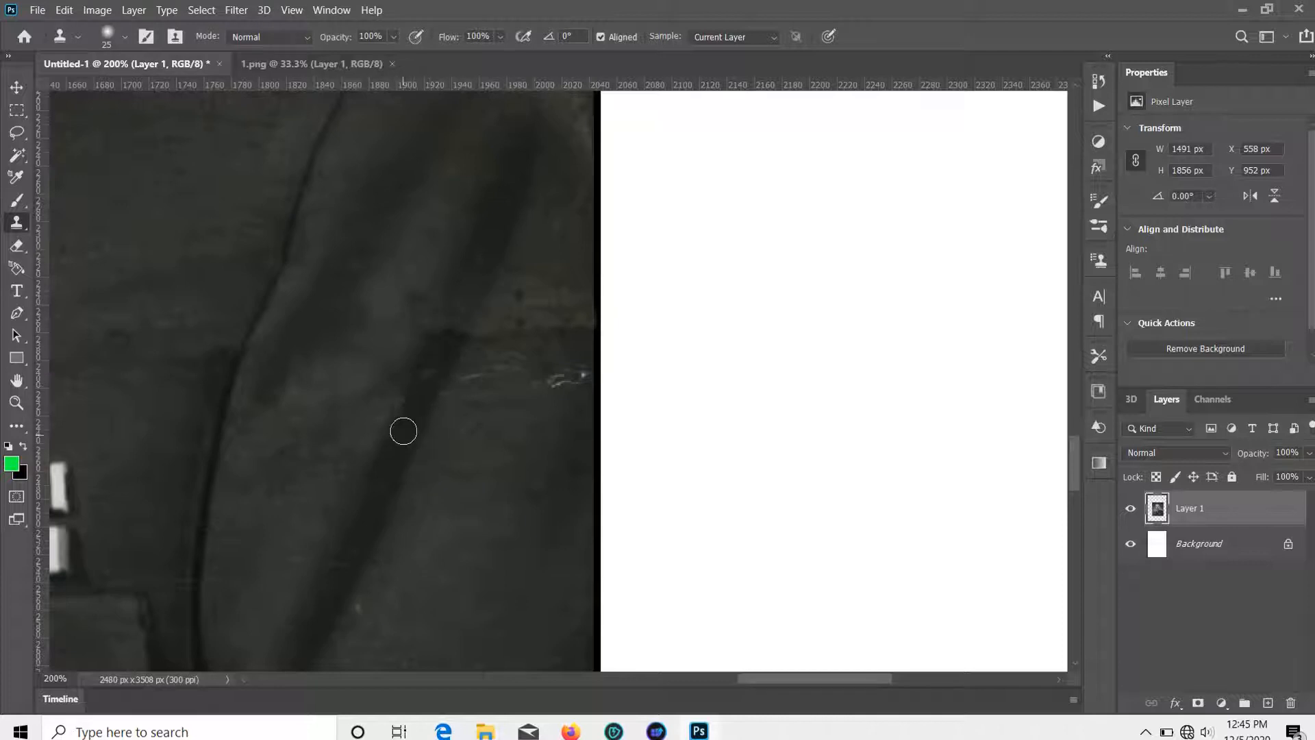
Undo the last clone stroke on the sleeve's dark fold and clone fabric over the white scratches near the photo's right edge.
{"action": "key", "text": "ctrl+z"}
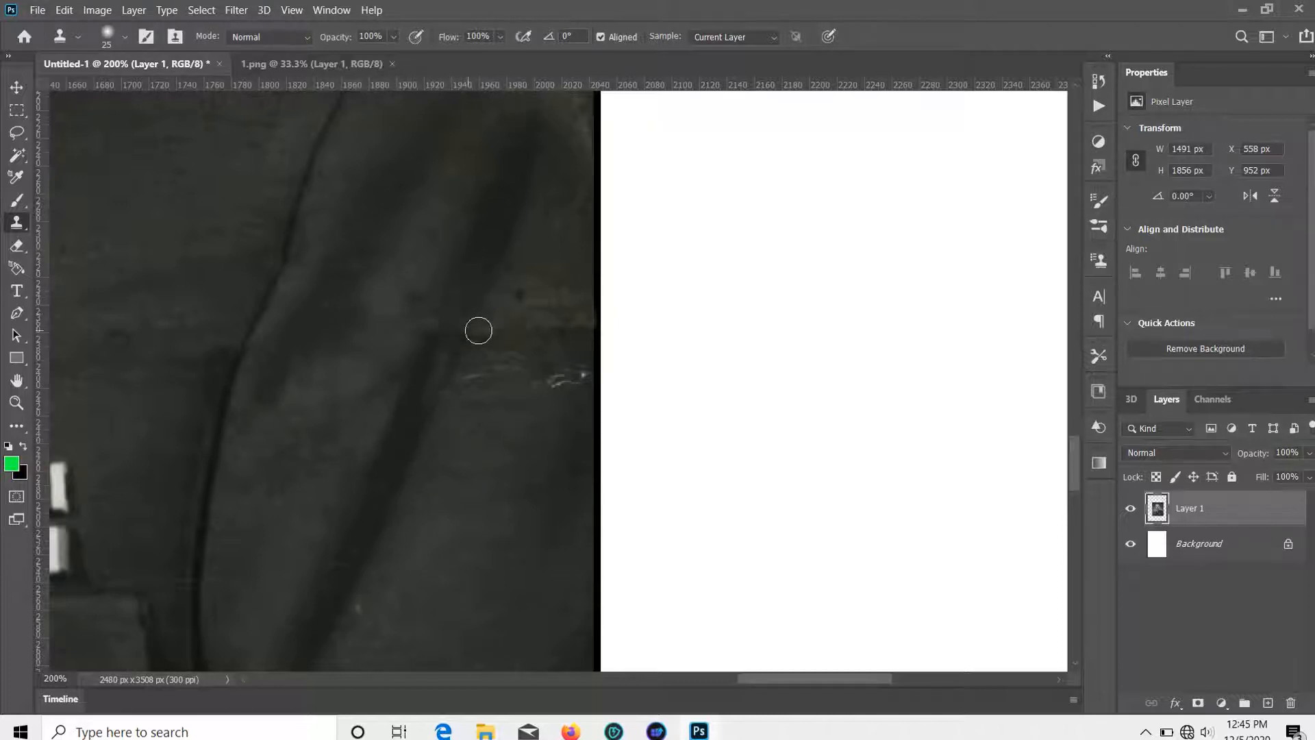
{"action": "scroll", "coordinate": [464, 493], "scroll_direction": "down", "scroll_amount": 3}
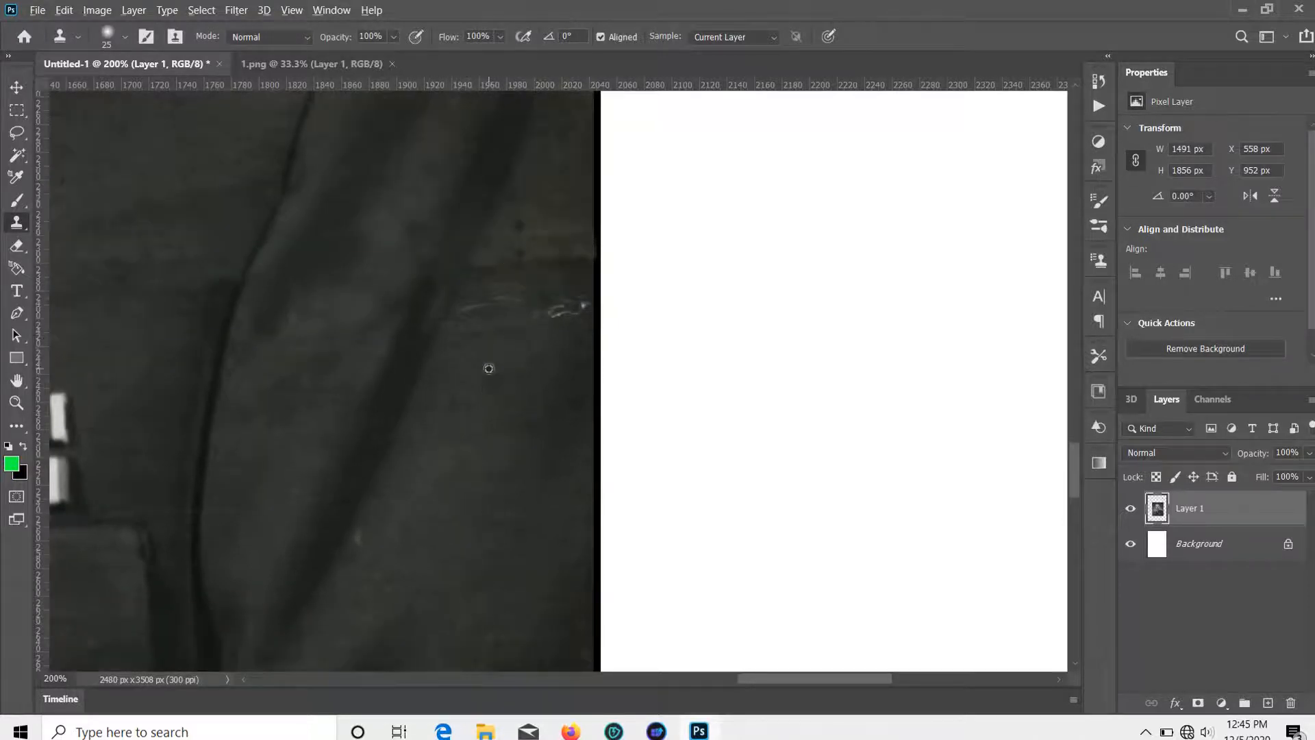
{"action": "left_click_drag", "start_coordinate": [465, 301], "coordinate": [479, 317]}
{"action": "left_click", "coordinate": [524, 415], "text": "alt"}
{"action": "left_click_drag", "start_coordinate": [579, 295], "coordinate": [577, 346]}
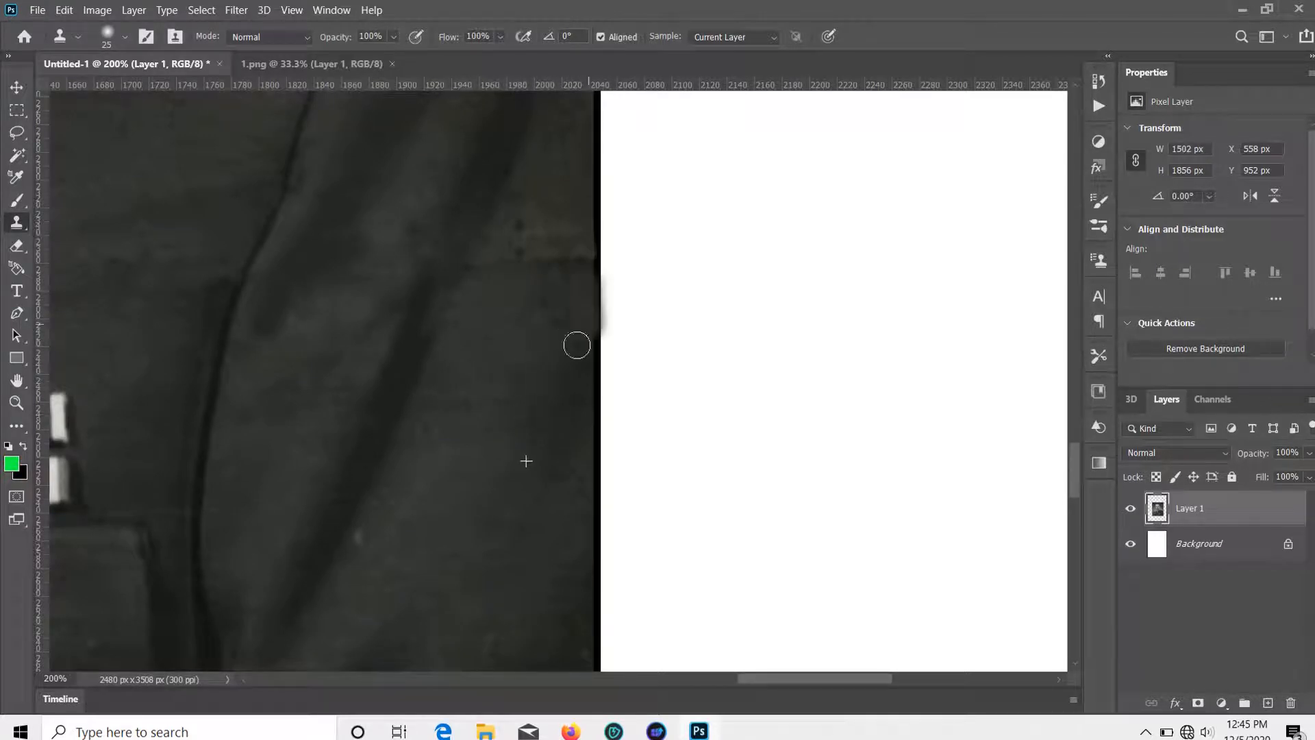
Clone neighbouring fabric over the blemishes on the lower sleeve, from the fold near the seam down to the photo's bottom edge.
{"action": "scroll", "coordinate": [423, 510], "scroll_direction": "down", "scroll_amount": 3}
{"action": "scroll", "coordinate": [423, 474], "scroll_direction": "down", "scroll_amount": 10}
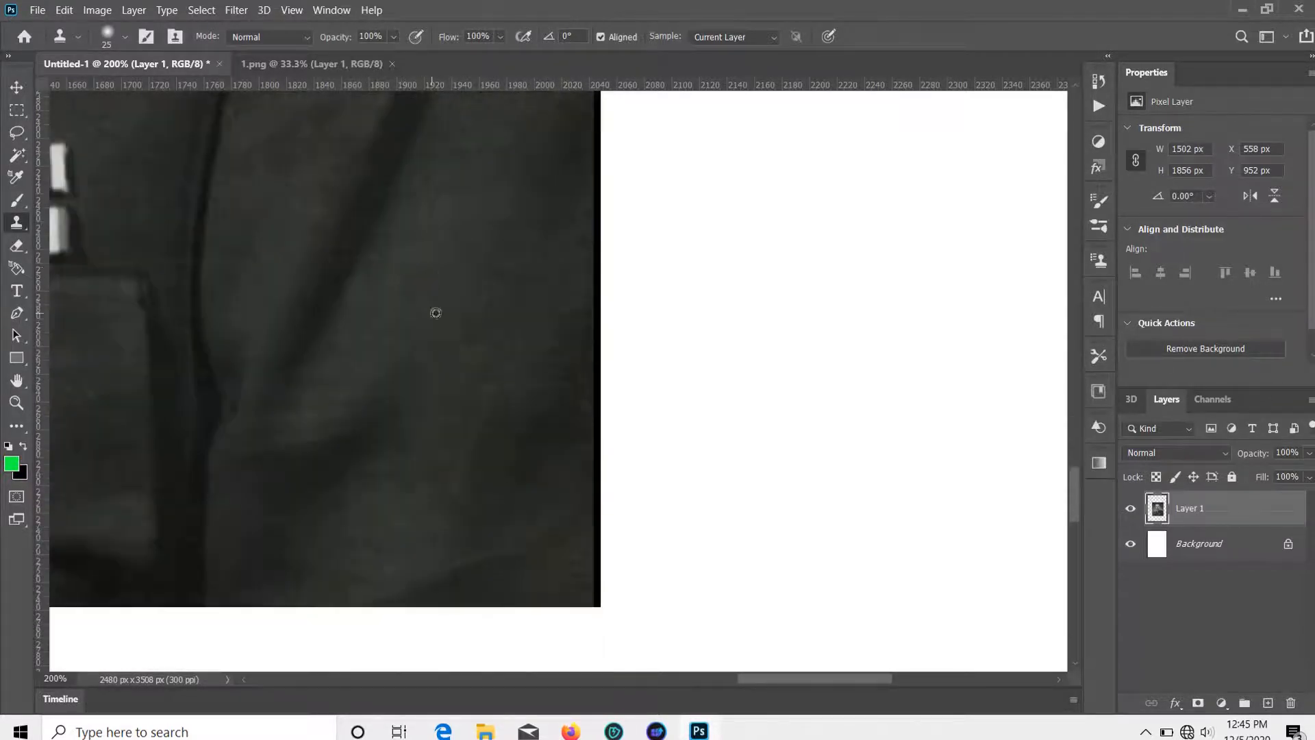
{"action": "scroll", "coordinate": [470, 458], "scroll_direction": "down", "scroll_amount": 6}
{"action": "left_click_drag", "start_coordinate": [250, 279], "coordinate": [389, 283]}
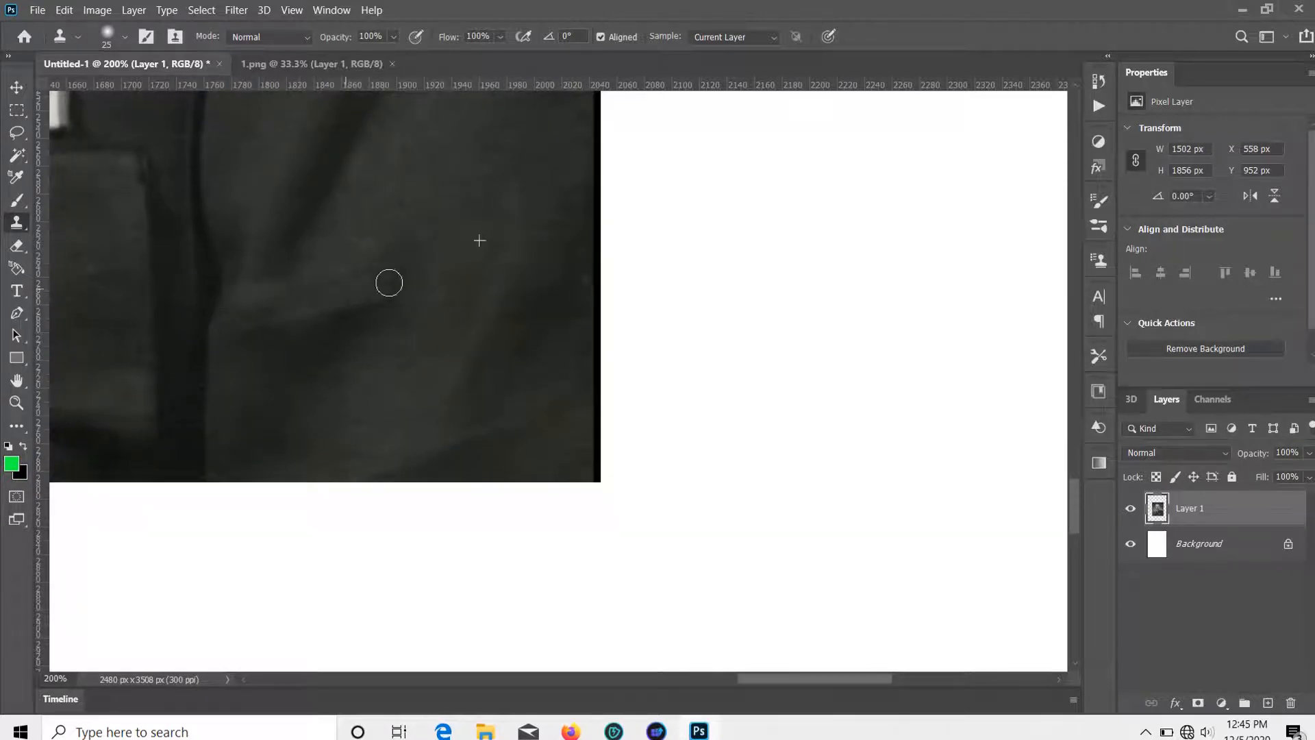
{"action": "left_click", "coordinate": [263, 368], "text": "alt"}
{"action": "left_click_drag", "start_coordinate": [226, 333], "coordinate": [380, 303]}
{"action": "scroll", "coordinate": [394, 303], "scroll_direction": "down", "scroll_amount": 2}
{"action": "left_click", "coordinate": [451, 308], "text": "alt"}
{"action": "left_click_drag", "start_coordinate": [526, 299], "coordinate": [396, 348]}
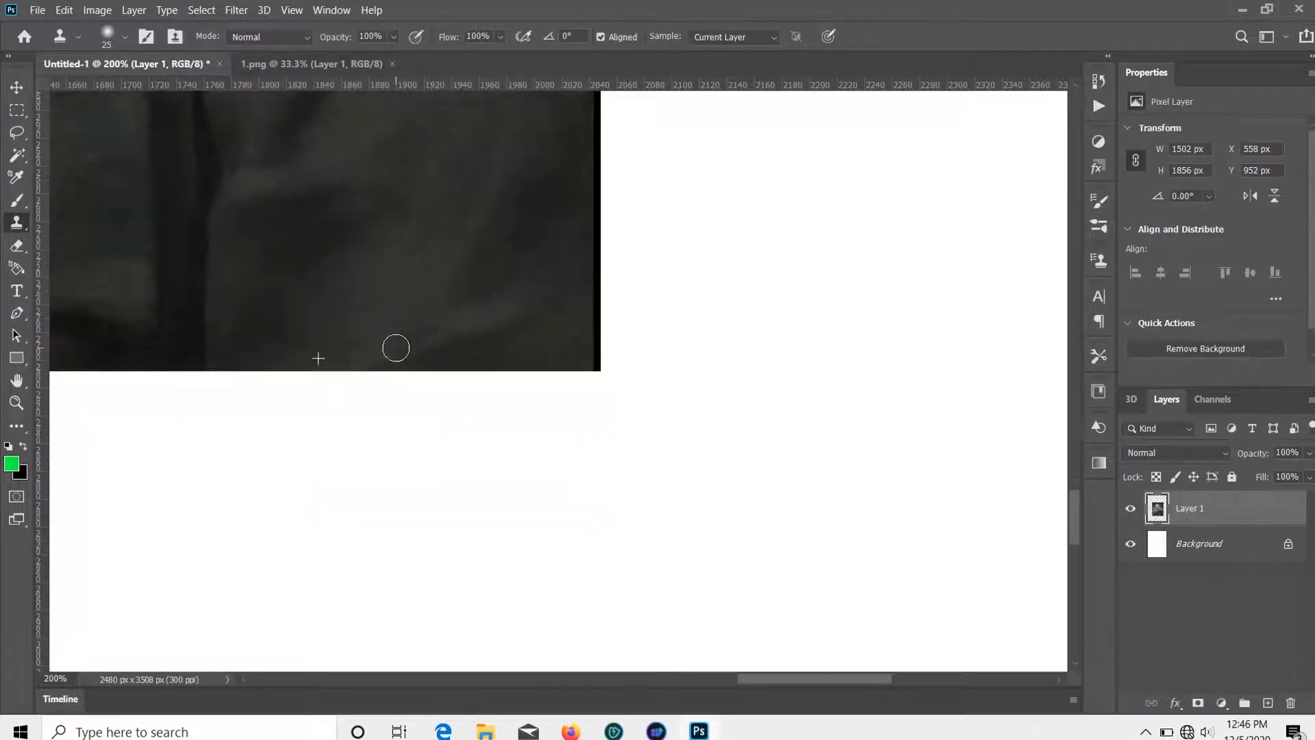
Enlarge the brush to 60 px and clone fabric over the upper sleeve beside the photo's black right border.
{"action": "scroll", "coordinate": [576, 331], "scroll_direction": "down", "scroll_amount": 3}
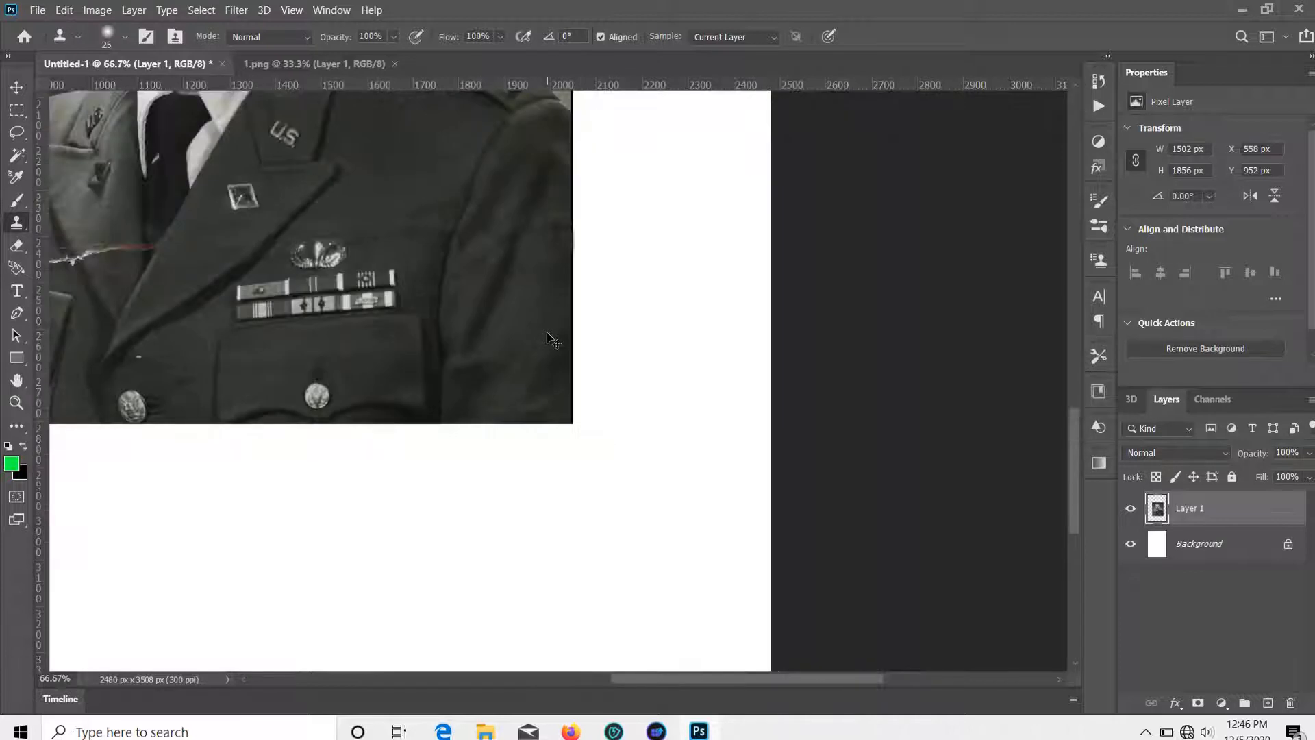
{"action": "scroll", "coordinate": [547, 333], "scroll_direction": "up", "scroll_amount": 1}
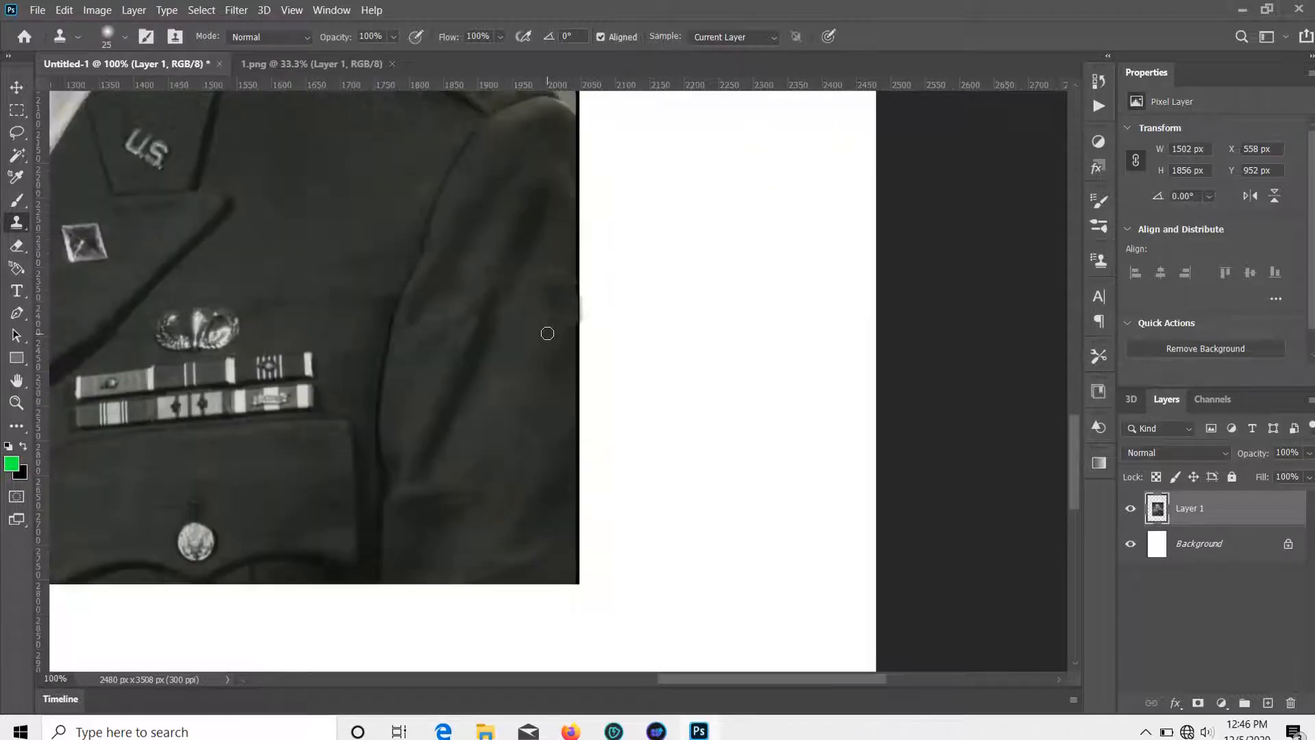
{"action": "key", "text": "bracketright"}
{"action": "key", "text": "bracketright"}
{"action": "left_click", "coordinate": [563, 289]}
{"action": "scroll", "coordinate": [421, 348], "scroll_direction": "down", "scroll_amount": 1}
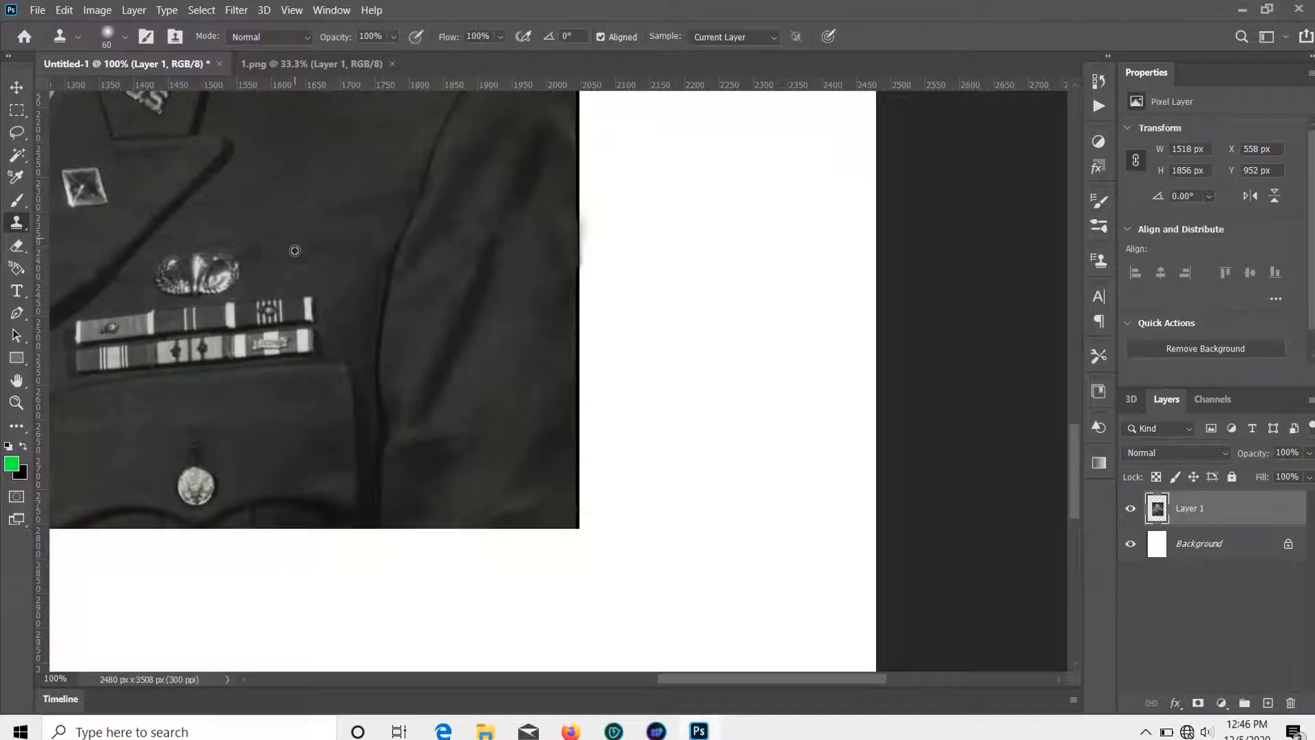
Clone lapel fabric over the red and white crack across the middle of the lapel beside the tie.
{"action": "left_click_drag", "start_coordinate": [350, 234], "coordinate": [917, 334]}
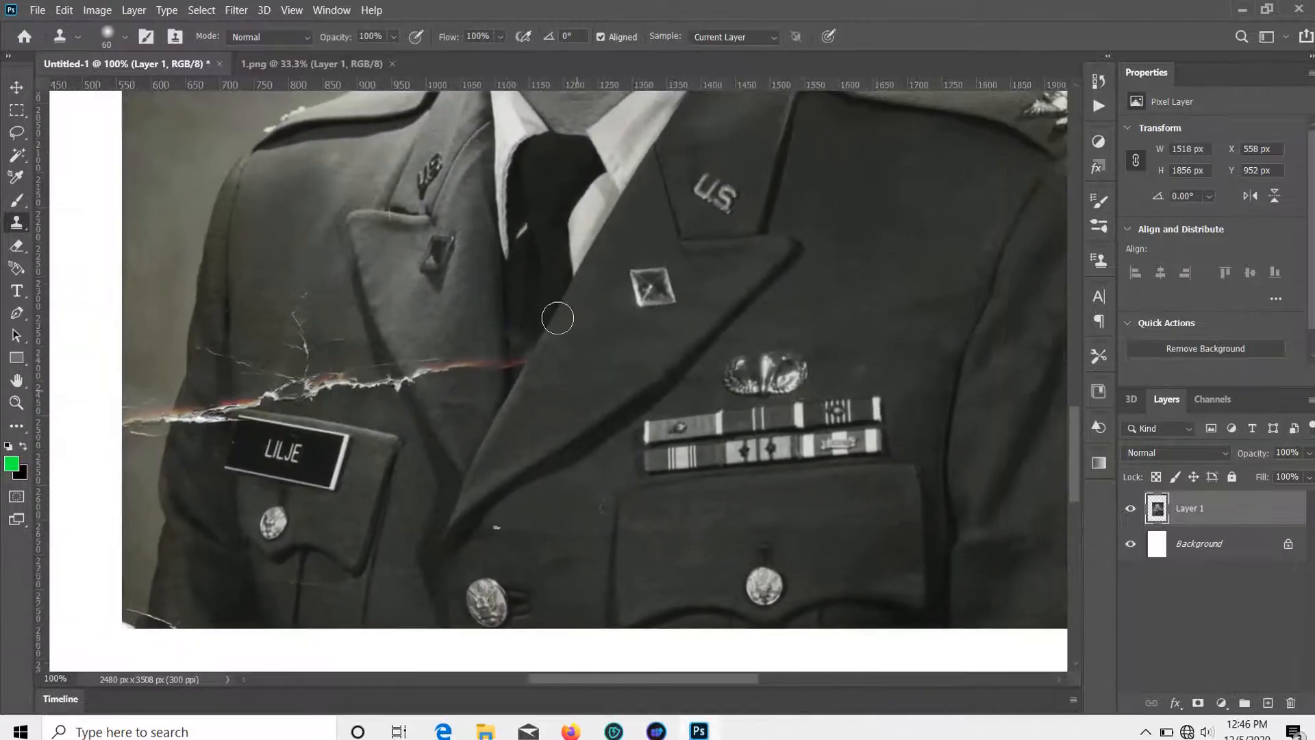
{"action": "key", "text": "ctrl+plus"}
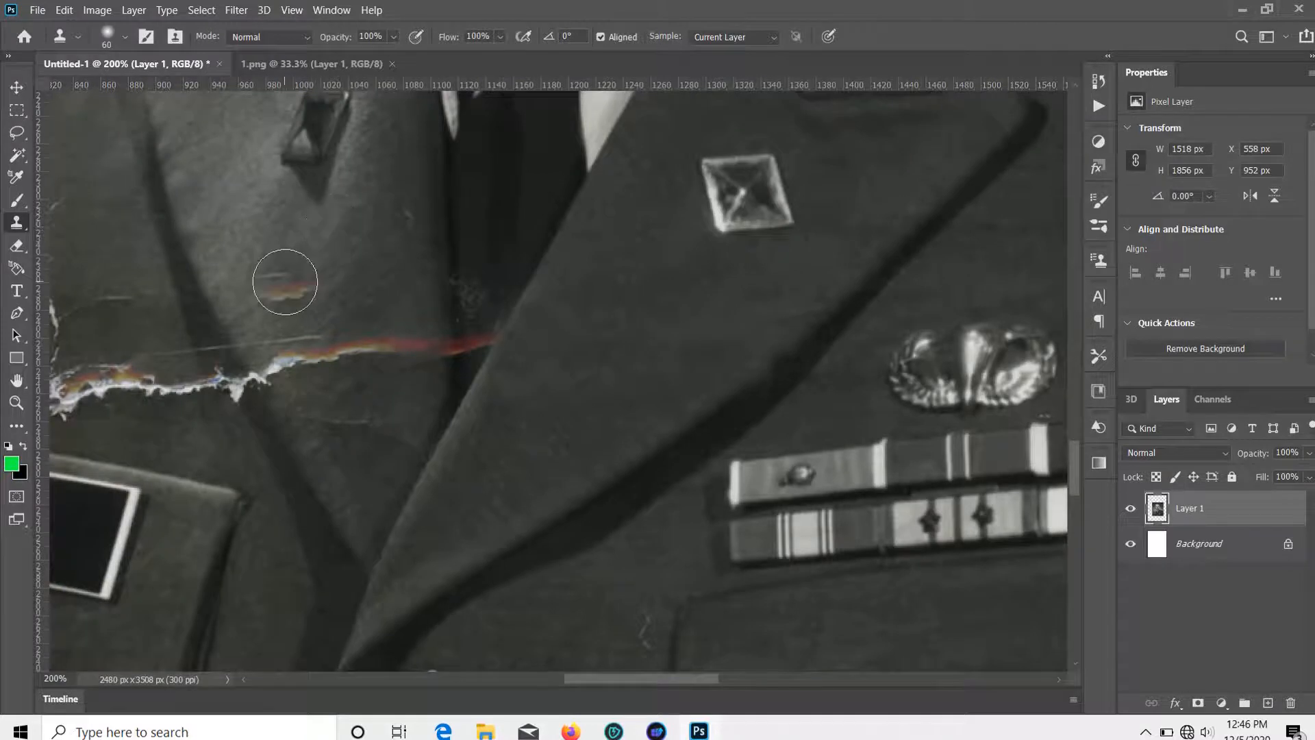
{"action": "left_click", "coordinate": [297, 359]}
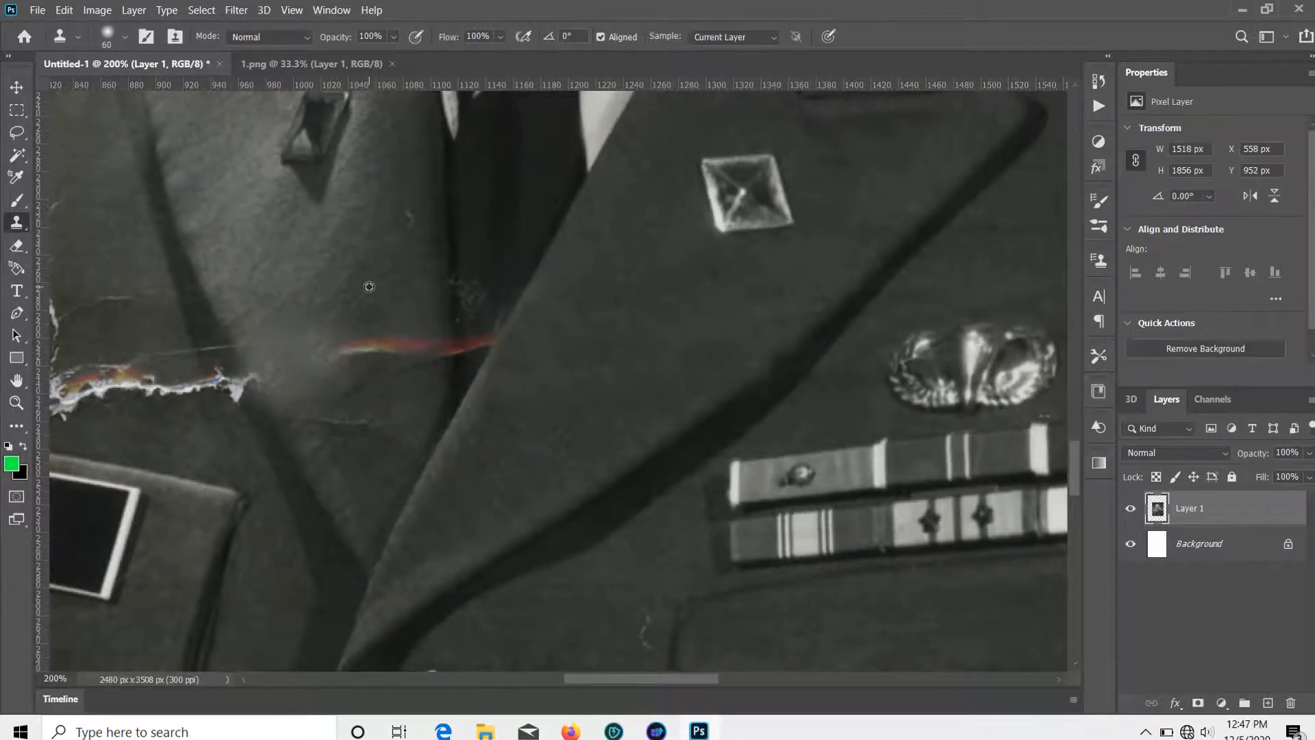
{"action": "left_click", "coordinate": [363, 350]}
{"action": "left_click", "coordinate": [389, 280], "text": "alt"}
{"action": "left_click", "coordinate": [400, 347]}
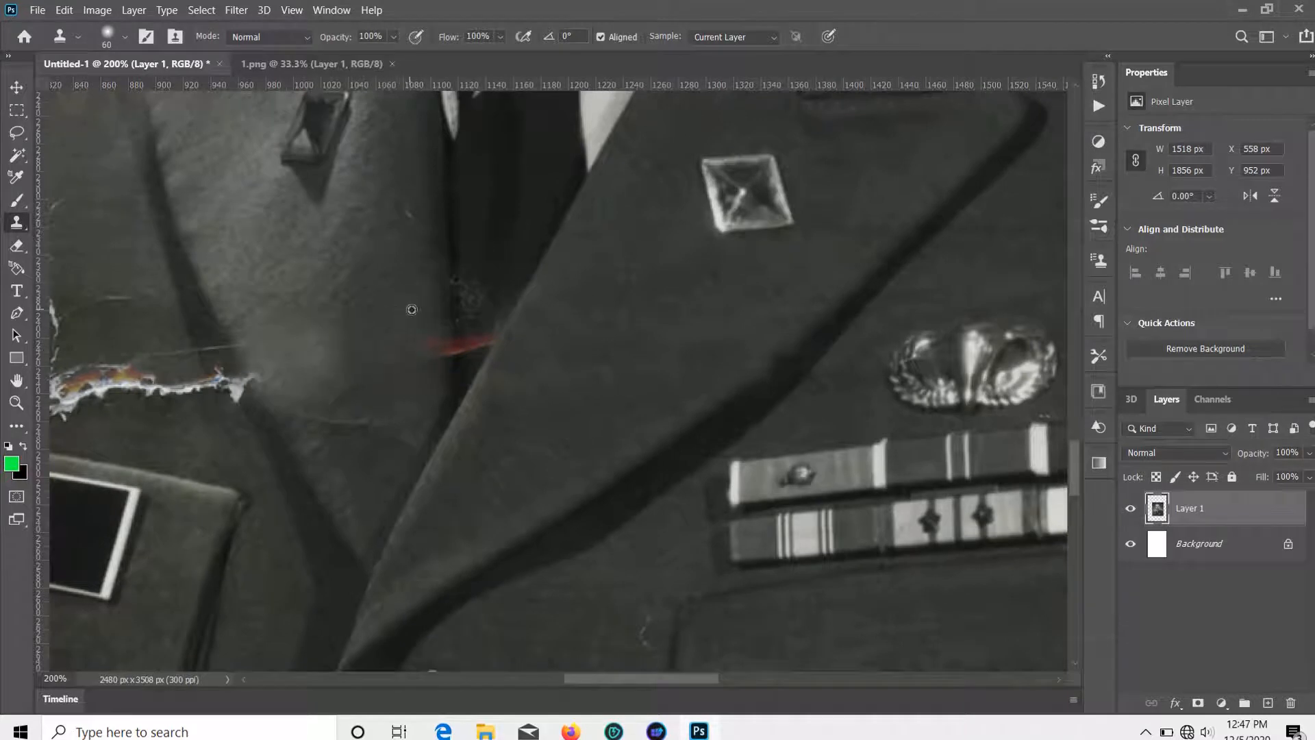
Clone lapel fabric over the red crack up to the lapel's inner edge at the tie.
{"action": "left_click", "coordinate": [411, 308], "text": "alt"}
{"action": "left_click_drag", "start_coordinate": [427, 345], "coordinate": [420, 309]}
{"action": "left_click", "coordinate": [406, 259], "text": "alt"}
{"action": "left_click", "coordinate": [438, 352]}
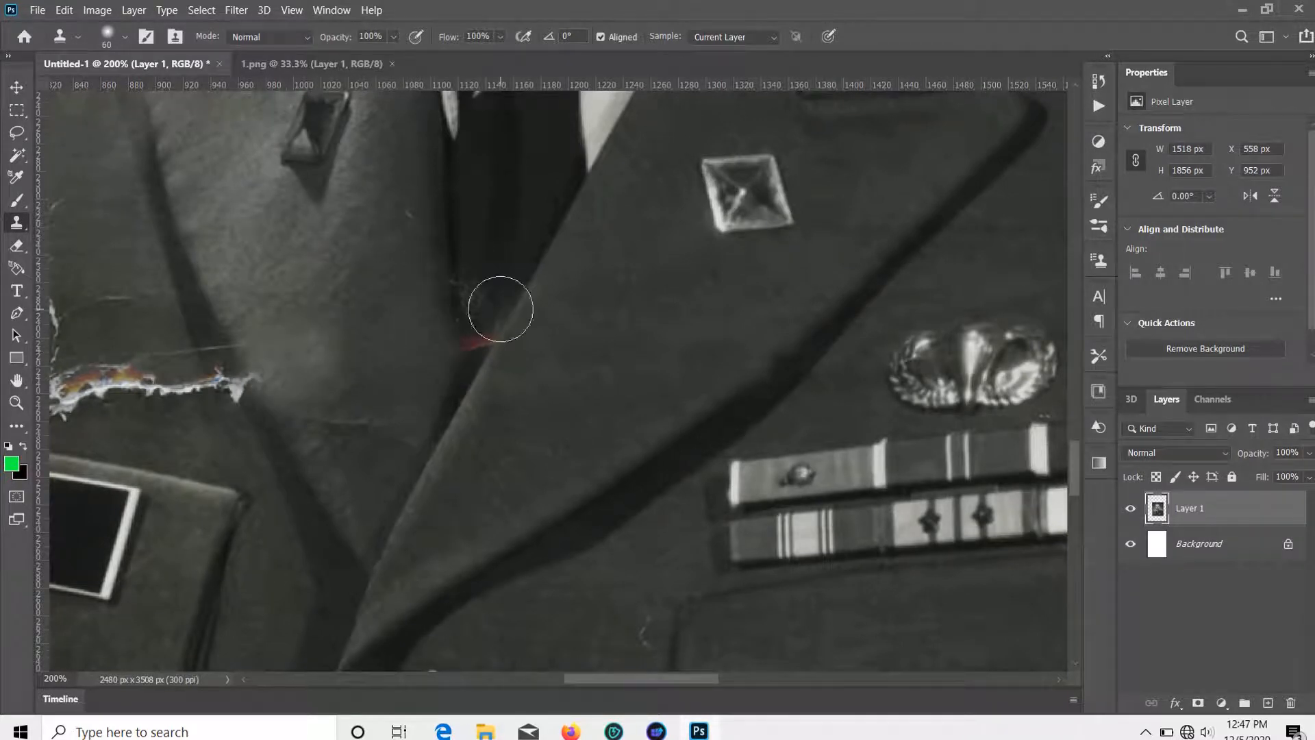
Reduce the brush to 20 px and clone dark tie fabric over the specks and red crack remnant between the lapels.
{"action": "left_click", "coordinate": [500, 243], "text": "alt"}
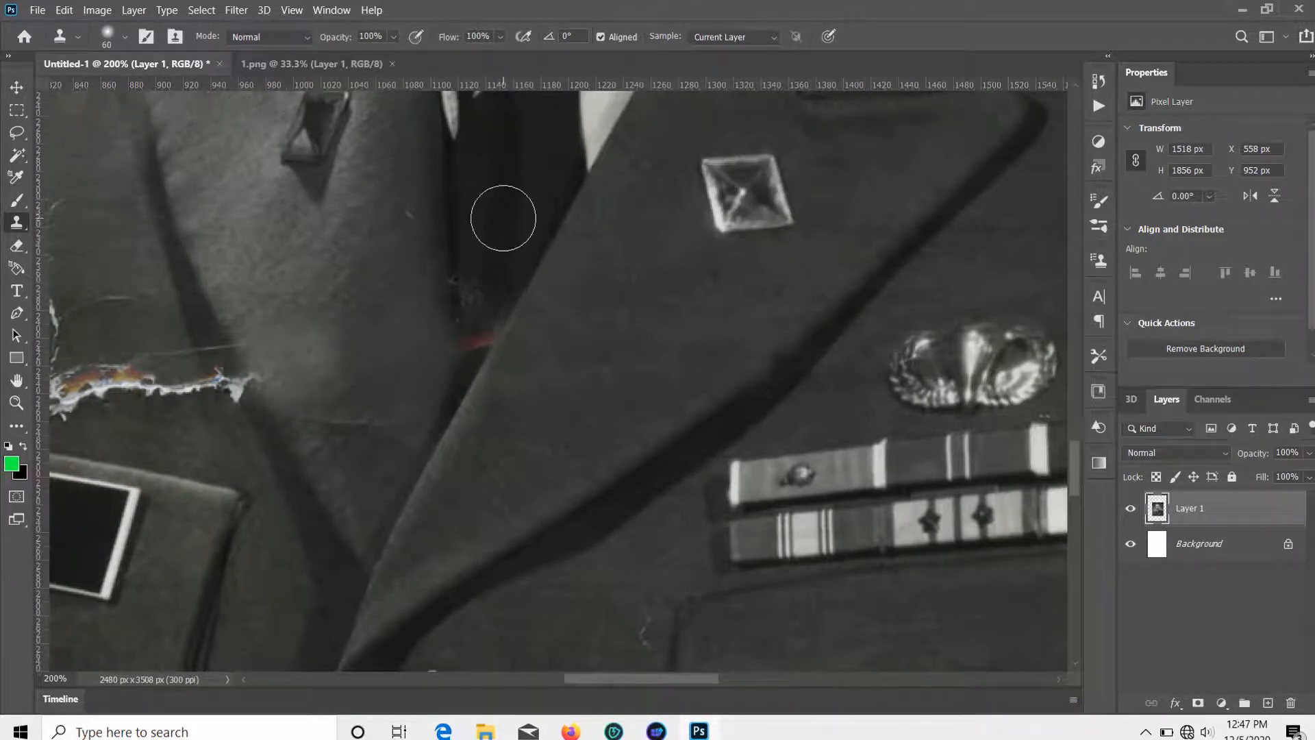
{"action": "key", "text": "ctrl+plus"}
{"action": "key", "text": "bracketleft"}
{"action": "key", "text": "bracketleft"}
{"action": "key", "text": "bracketleft"}
{"action": "key", "text": "bracketleft"}
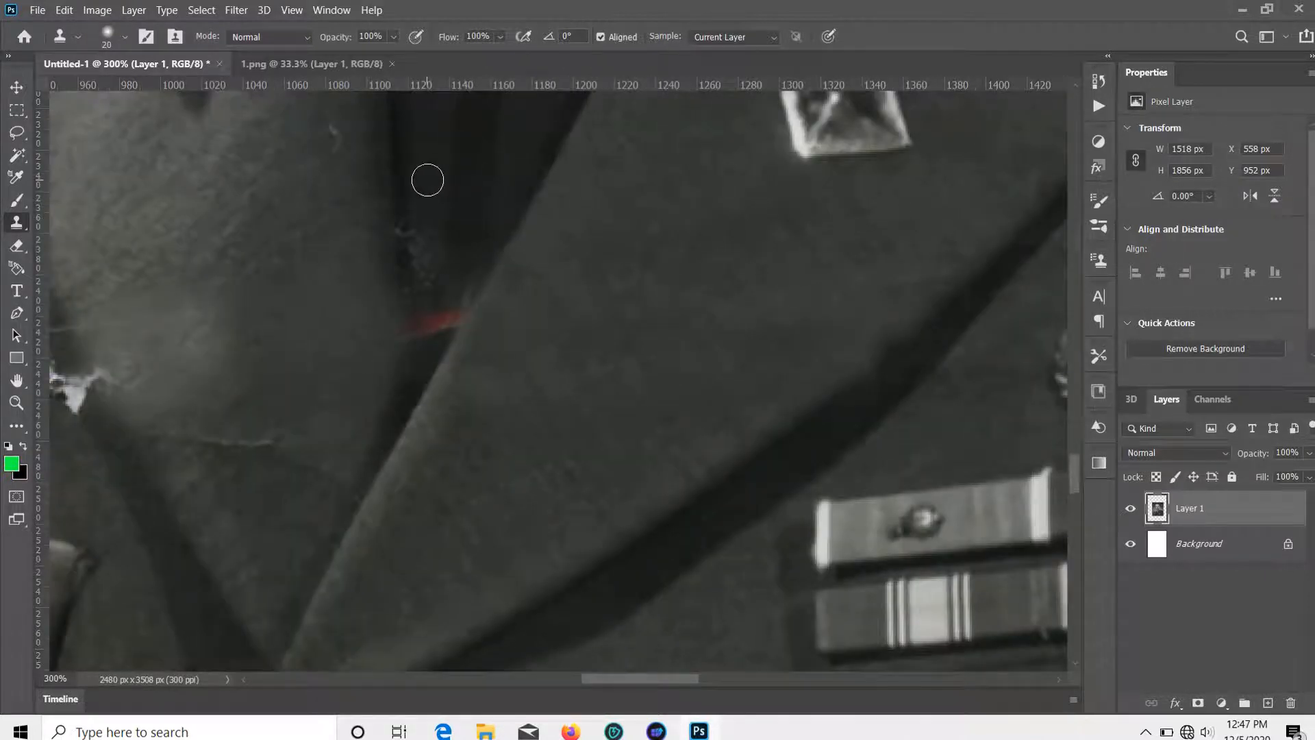
{"action": "left_click_drag", "start_coordinate": [426, 214], "coordinate": [421, 258]}
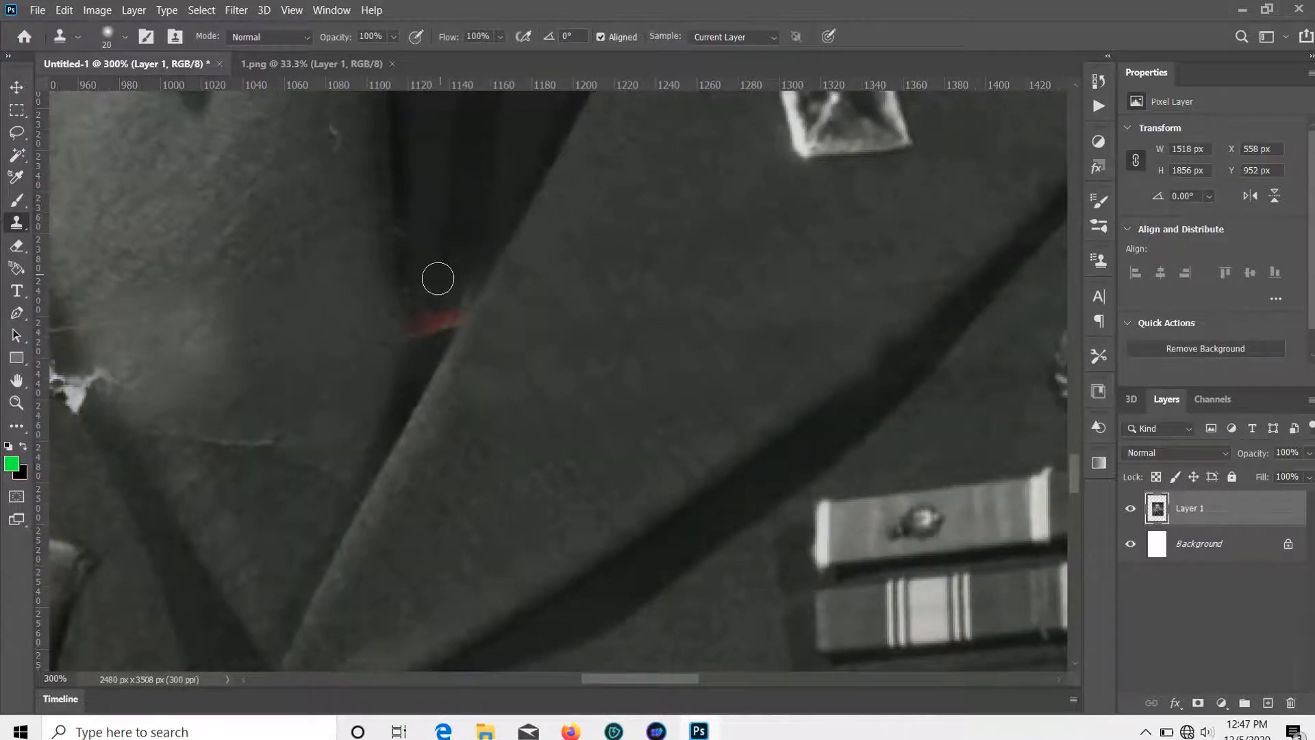
{"action": "mouse_move", "coordinate": [425, 319]}
{"action": "left_mouse_down"}
{"action": "mouse_move", "coordinate": [461, 308]}
{"action": "mouse_move", "coordinate": [426, 310]}
{"action": "left_mouse_up"}
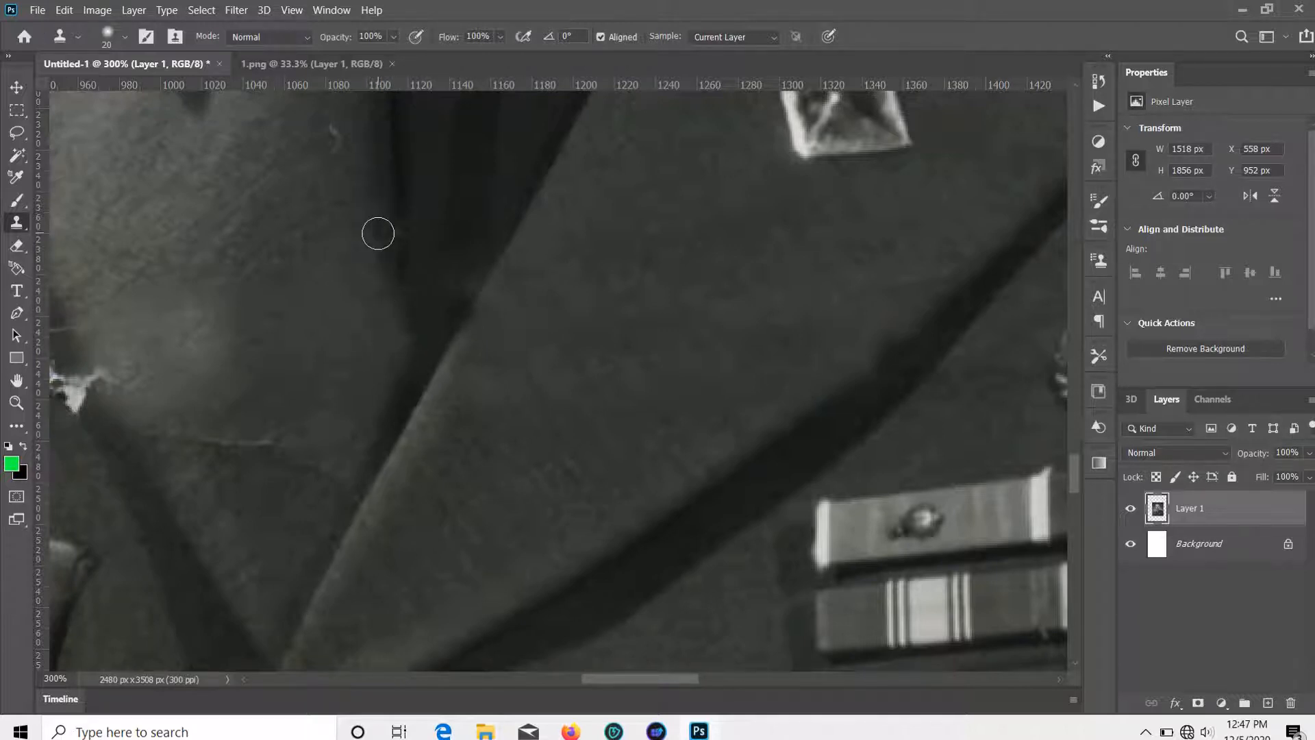
Rebuild the dark shadow line and the lapel edge where the two lapels meet below the tie.
{"action": "mouse_move", "coordinate": [378, 234]}
{"action": "left_mouse_down"}
{"action": "mouse_move", "coordinate": [408, 411]}
{"action": "mouse_move", "coordinate": [432, 408]}
{"action": "mouse_move", "coordinate": [419, 433]}
{"action": "left_mouse_up"}
{"action": "left_click", "coordinate": [514, 384], "text": "alt"}
{"action": "left_click", "coordinate": [460, 416]}
{"action": "left_click", "coordinate": [450, 458], "text": "alt"}
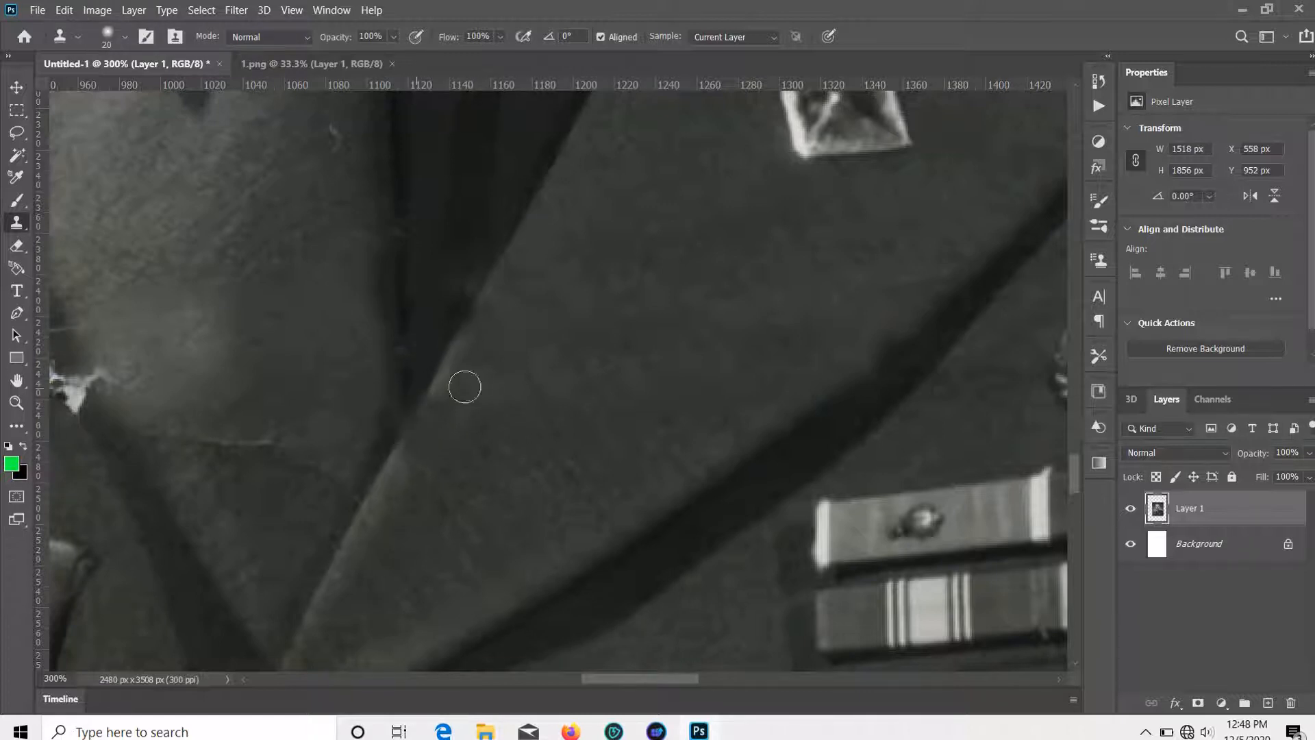
Even out the lower tie with cloned dark fabric and clone out the small scratch on the adjoining lapel.
{"action": "scroll", "coordinate": [520, 334], "scroll_direction": "up", "scroll_amount": 3}
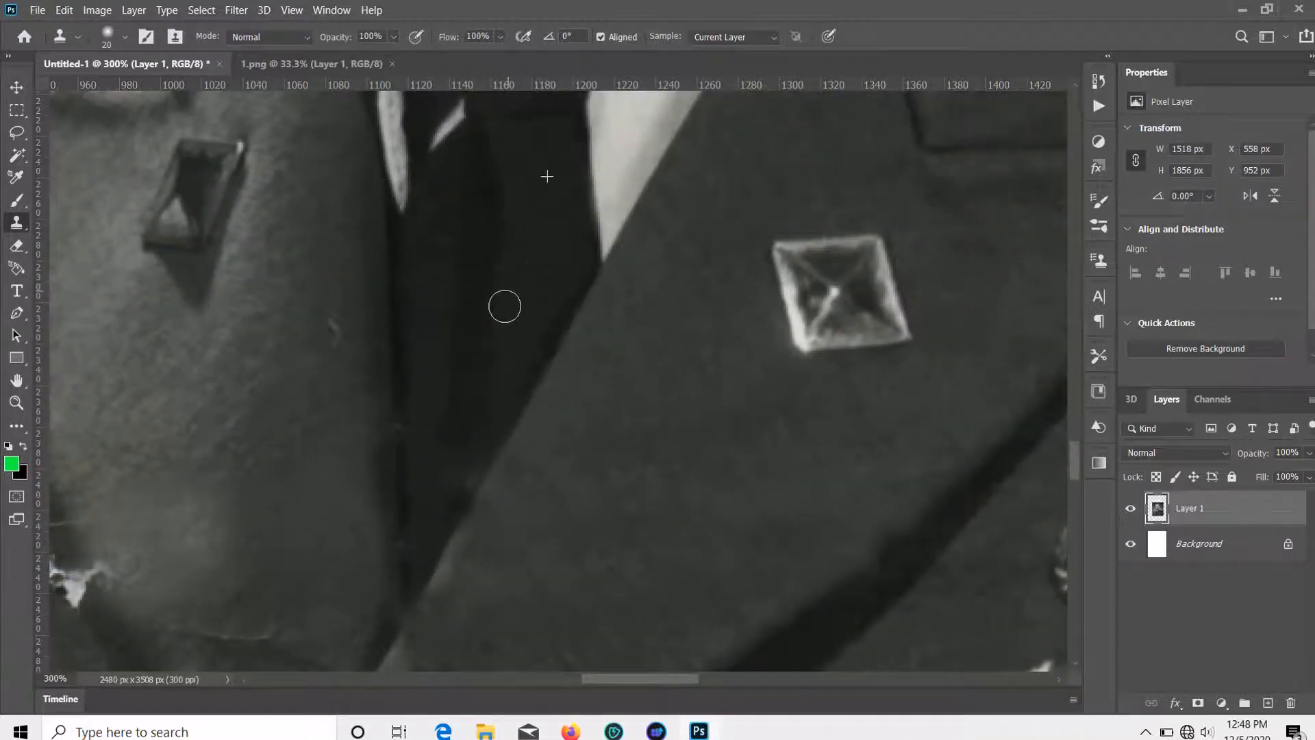
{"action": "scroll", "coordinate": [472, 259], "scroll_direction": "up", "scroll_amount": 1}
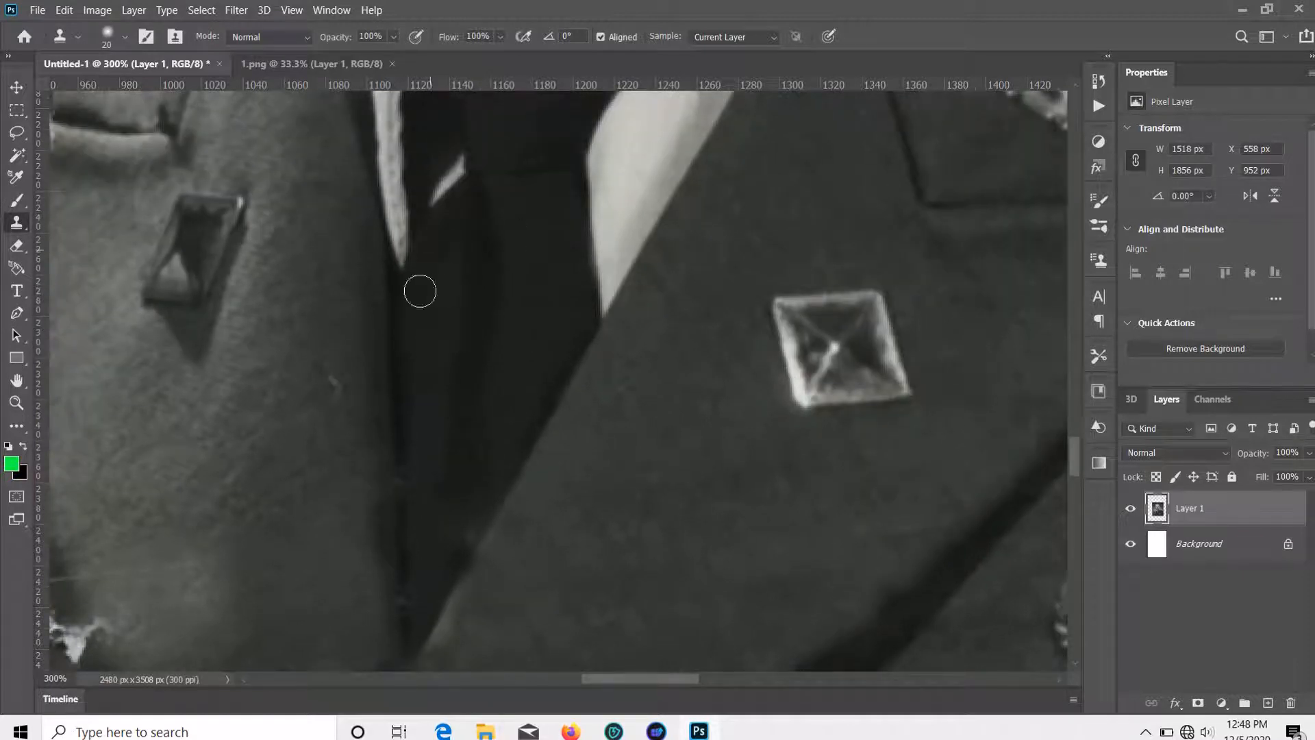
{"action": "scroll", "coordinate": [421, 398], "scroll_direction": "down", "scroll_amount": 2}
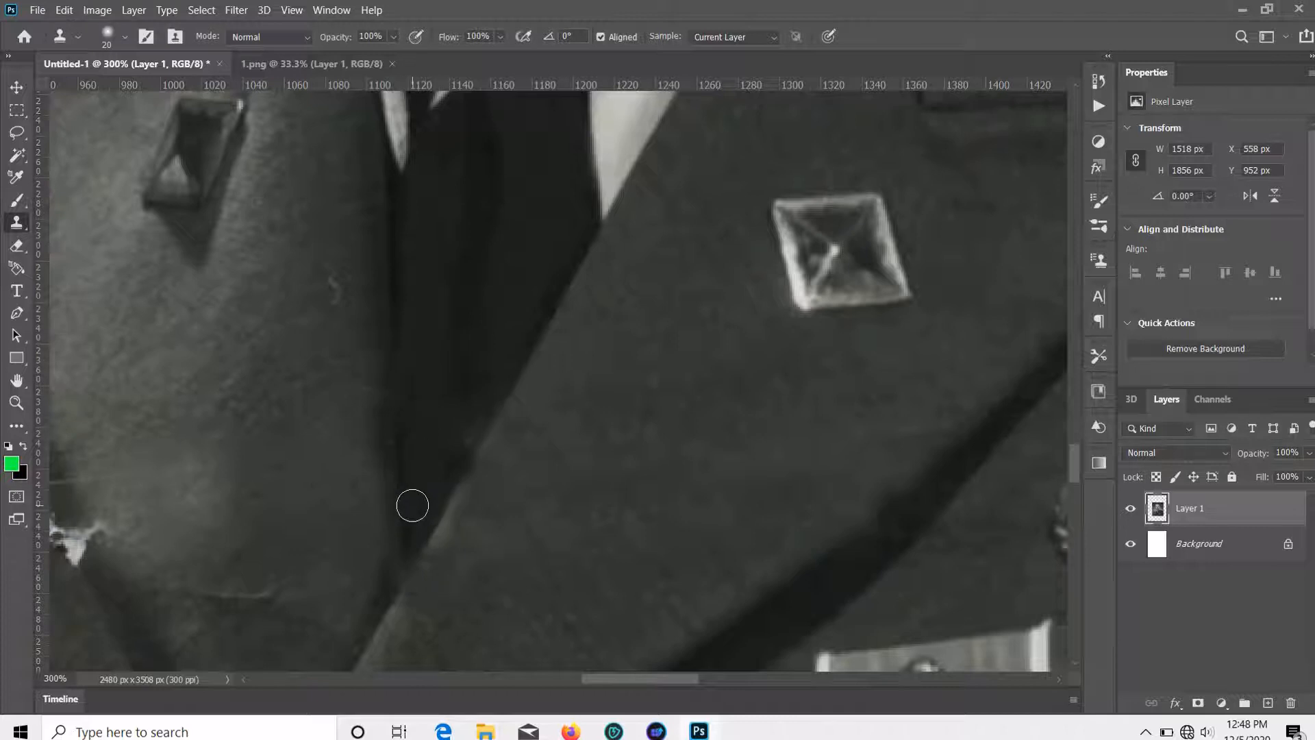
{"action": "scroll", "coordinate": [488, 301], "scroll_direction": "up", "scroll_amount": 1}
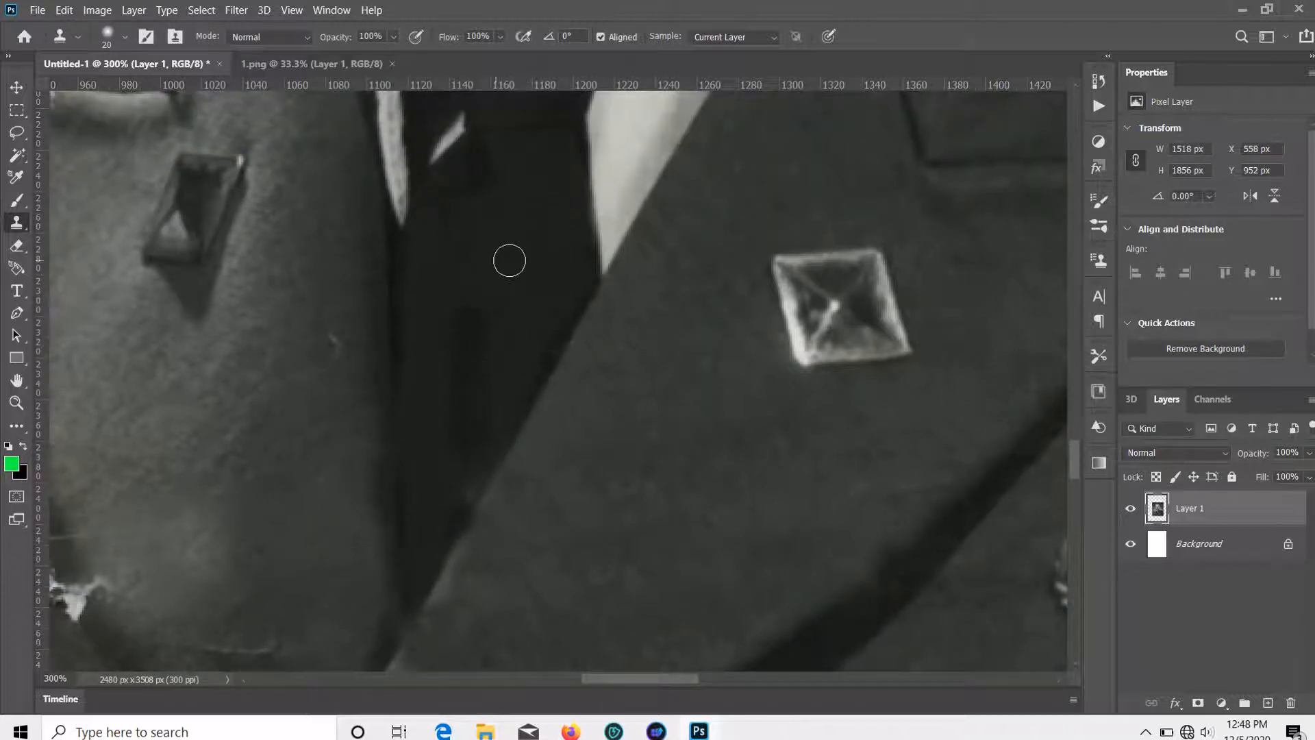
{"action": "scroll", "coordinate": [509, 260], "scroll_direction": "down", "scroll_amount": 1}
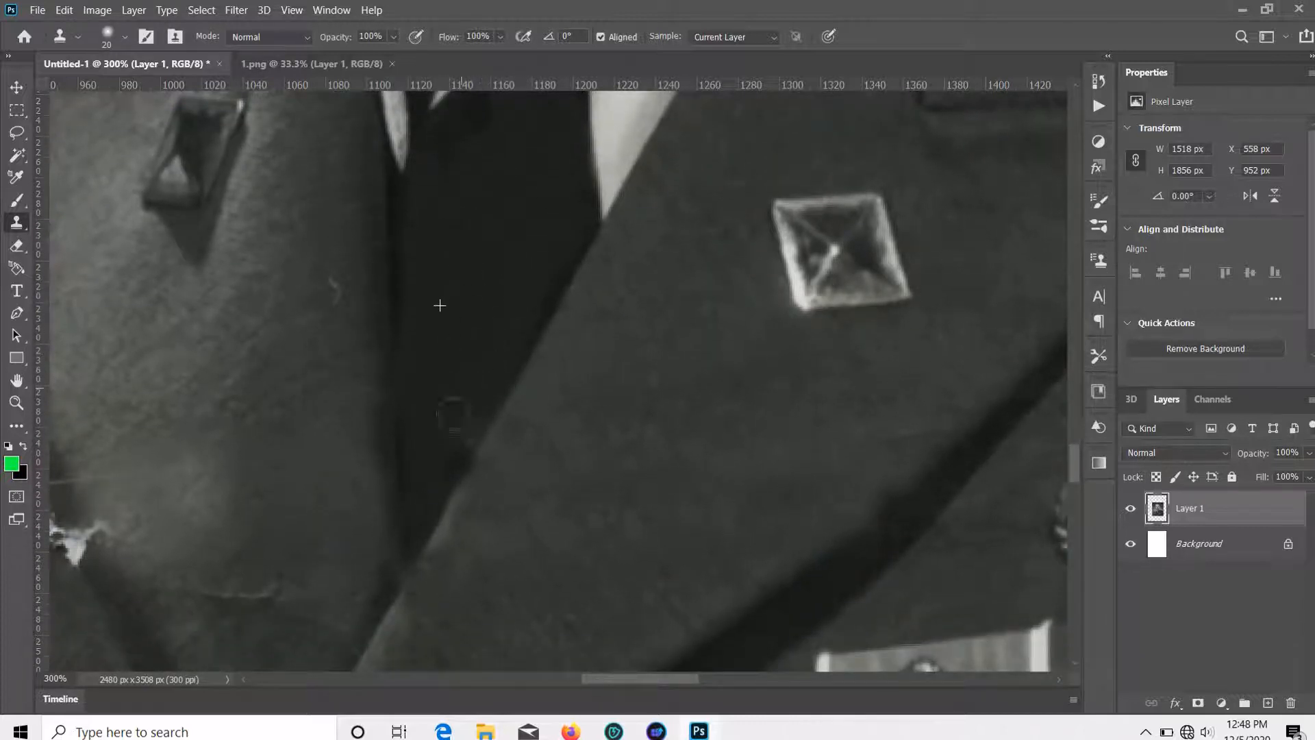
{"action": "scroll", "coordinate": [445, 315], "scroll_direction": "down", "scroll_amount": 1}
{"action": "scroll", "coordinate": [465, 260], "scroll_direction": "up", "scroll_amount": 3}
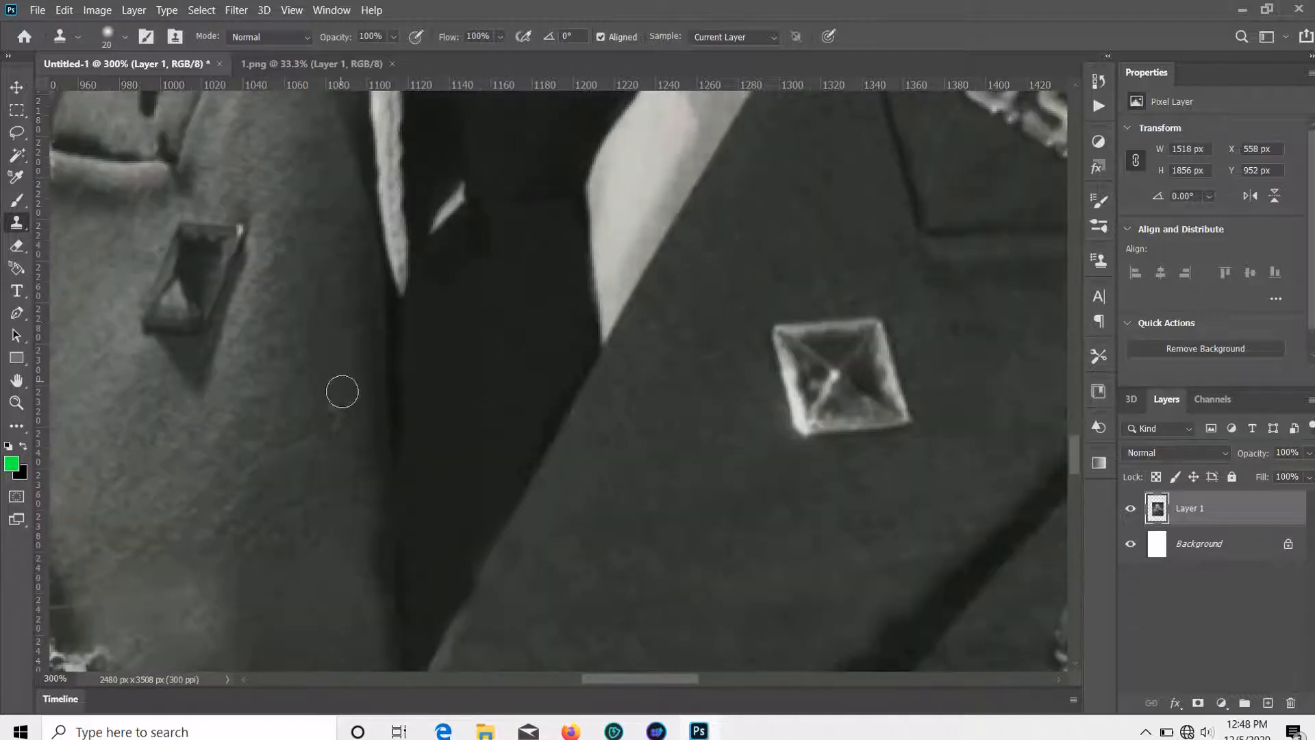
{"action": "scroll", "coordinate": [455, 335], "scroll_direction": "up", "scroll_amount": 3}
Set the brush to 25 px and clone fabric over the thin horizontal scratch on the lower lapel.
{"action": "left_click_drag", "start_coordinate": [414, 373], "coordinate": [788, 288]}
{"action": "left_click_drag", "start_coordinate": [611, 460], "coordinate": [413, 219]}
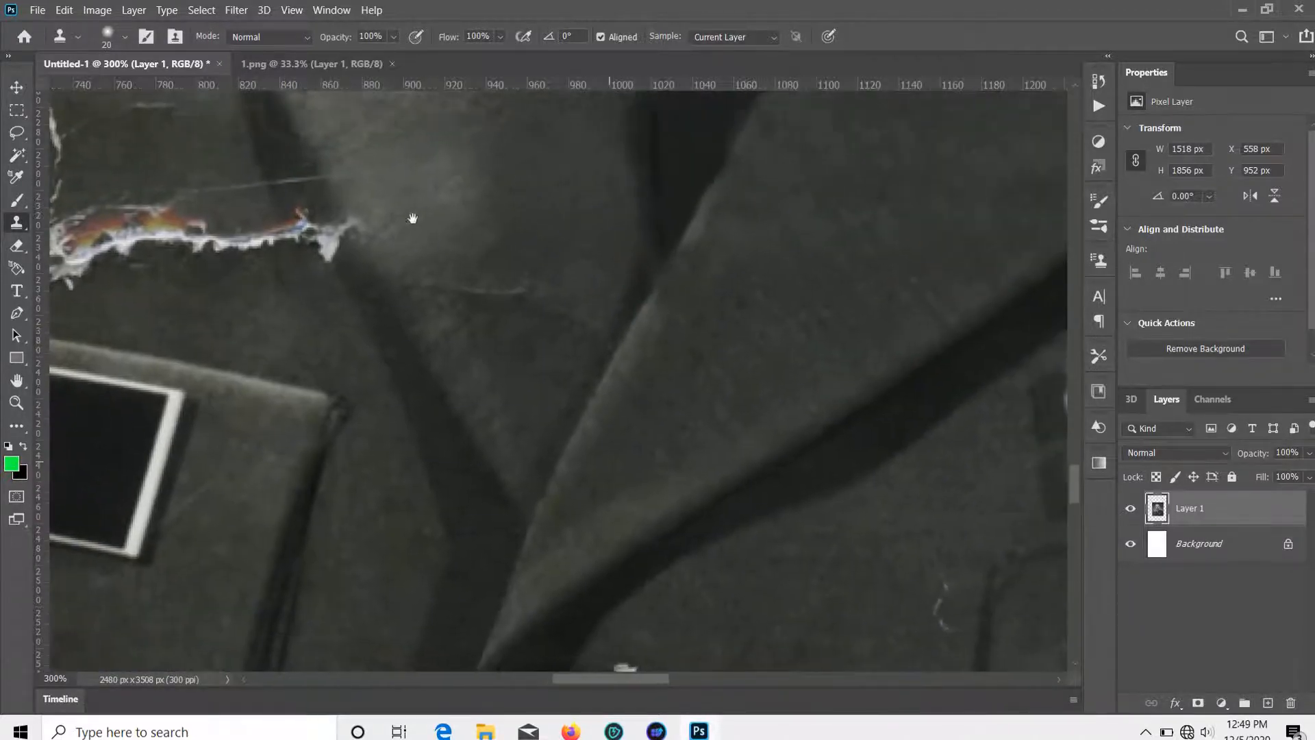
{"action": "key", "text": "bracketleft"}
{"action": "key", "text": "bracketleft"}
{"action": "key", "text": "bracketleft"}
{"action": "key", "text": "bracketleft"}
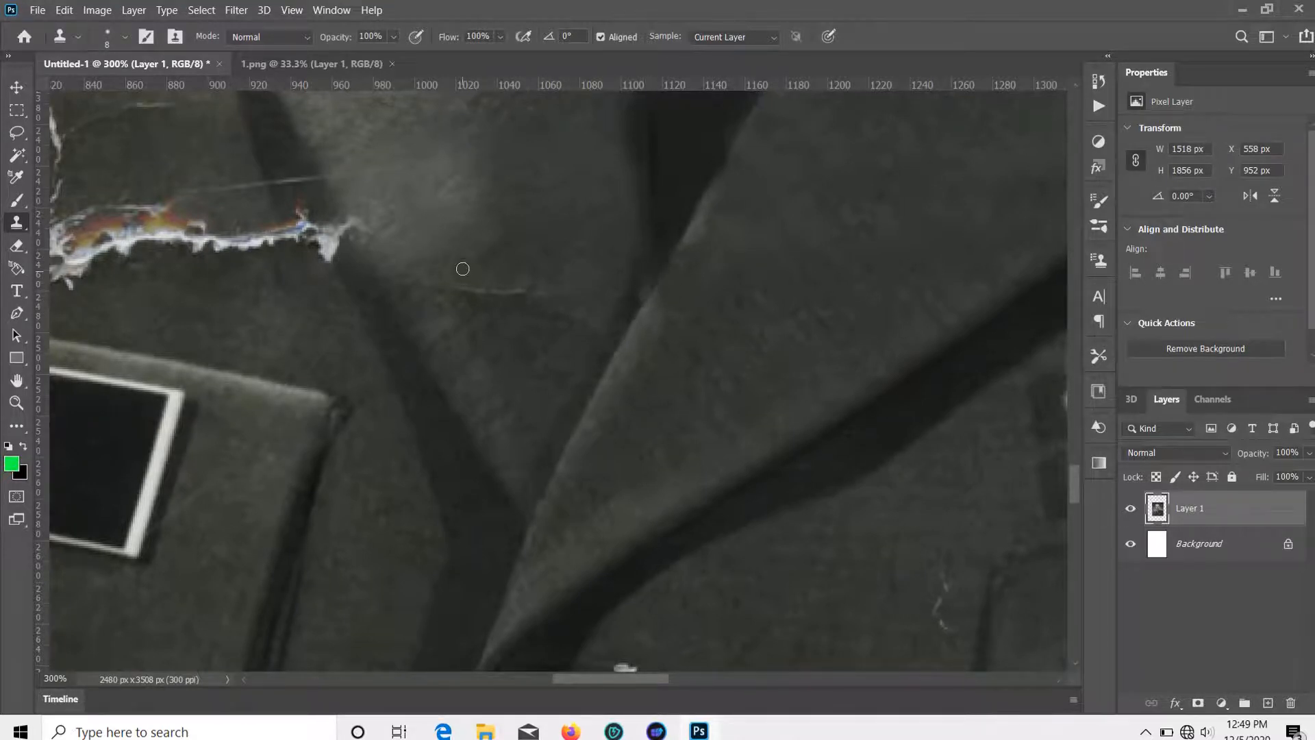
{"action": "key", "text": "bracketright"}
{"action": "key", "text": "bracketright"}
{"action": "key", "text": "bracketright"}
{"action": "key", "text": "bracketright"}
{"action": "left_click_drag", "start_coordinate": [500, 287], "coordinate": [550, 299]}
{"action": "left_click", "coordinate": [560, 263], "text": "alt"}
{"action": "left_click", "coordinate": [583, 322]}
{"action": "left_click", "coordinate": [473, 282]}
{"action": "left_click", "coordinate": [422, 281]}
Clone lapel fabric over the pale smudged patch and the ragged tip of the white crack on the lapel.
{"action": "left_click", "coordinate": [468, 240], "text": "alt"}
{"action": "mouse_move", "coordinate": [540, 190]}
{"action": "left_mouse_down"}
{"action": "mouse_move", "coordinate": [505, 171]}
{"action": "mouse_move", "coordinate": [452, 172]}
{"action": "mouse_move", "coordinate": [443, 203]}
{"action": "mouse_move", "coordinate": [398, 165]}
{"action": "mouse_move", "coordinate": [426, 167]}
{"action": "mouse_move", "coordinate": [373, 140]}
{"action": "left_mouse_up"}
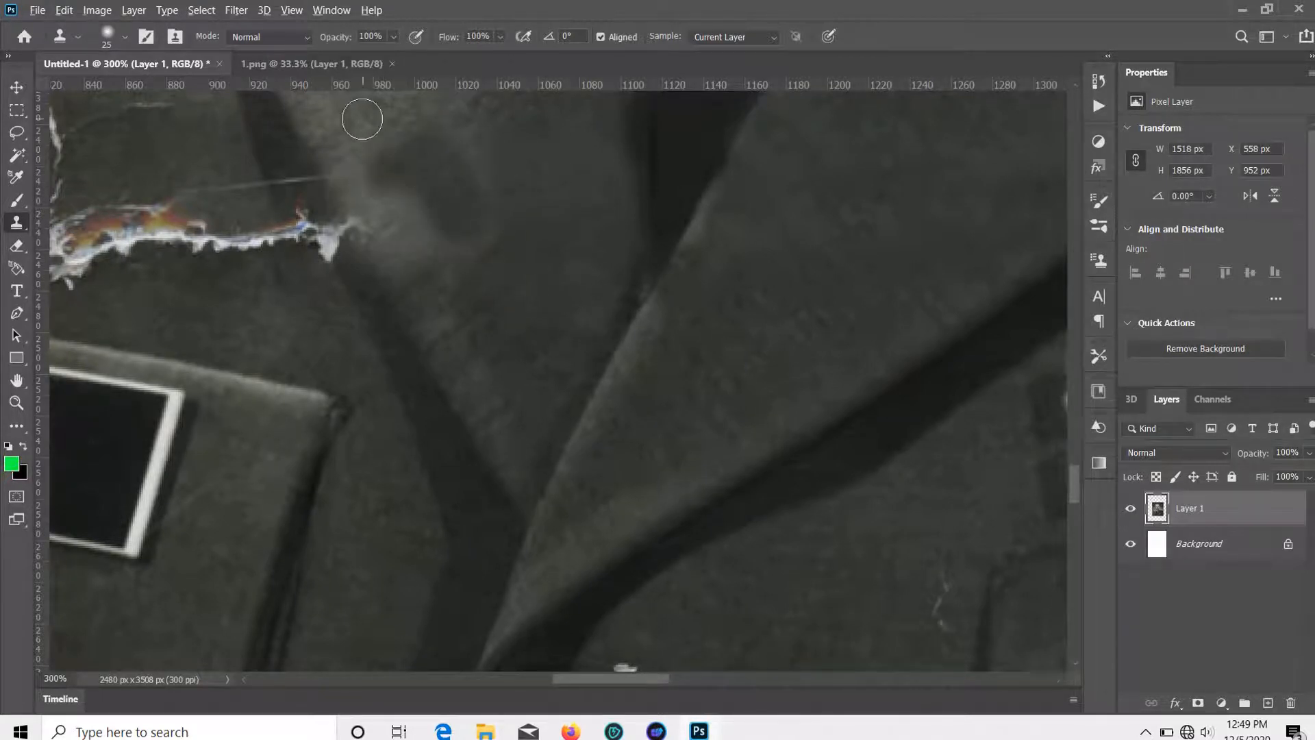
{"action": "left_click", "coordinate": [373, 153], "text": "alt"}
{"action": "left_click", "coordinate": [399, 177]}
{"action": "left_click", "coordinate": [365, 223]}
Clone lighter textured lapel fabric over the dark blotch beside the crack's tip to blend the lapel's shading.
{"action": "scroll", "coordinate": [411, 161], "scroll_direction": "up", "scroll_amount": 2}
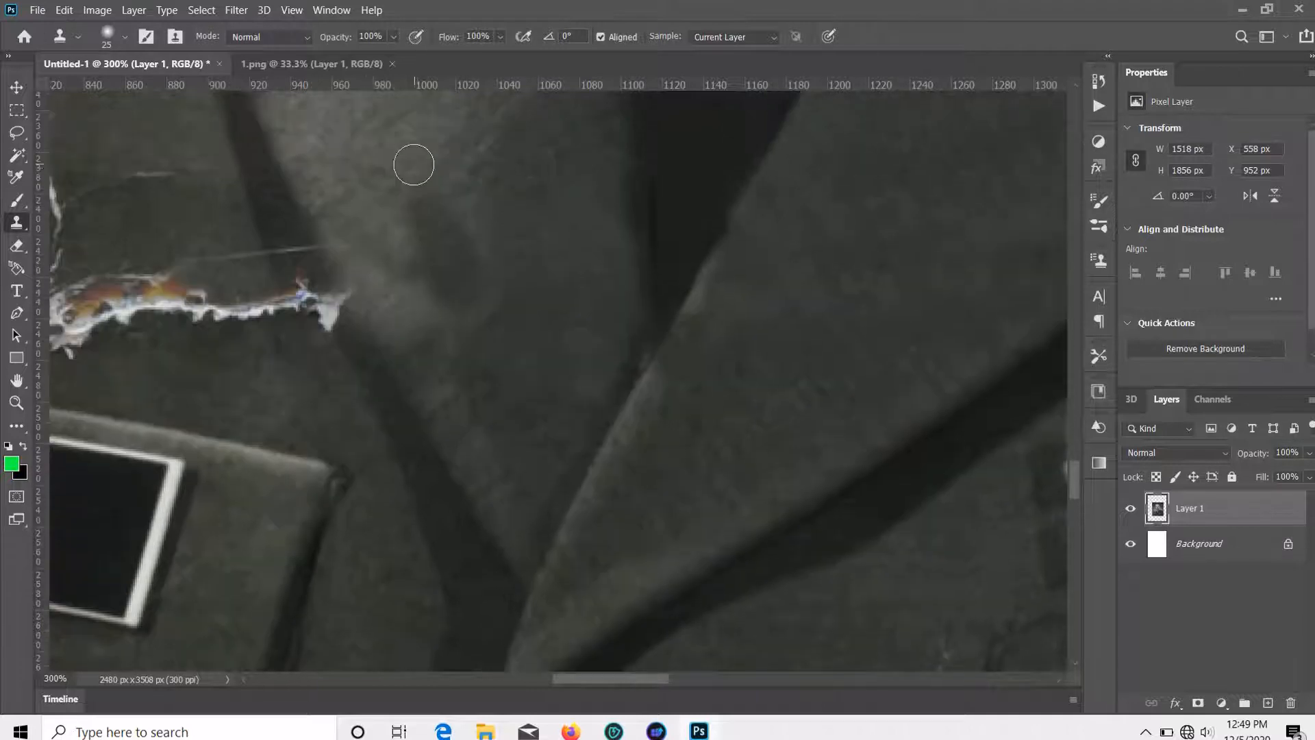
{"action": "left_click", "coordinate": [420, 257]}
{"action": "left_click", "coordinate": [386, 199], "text": "alt"}
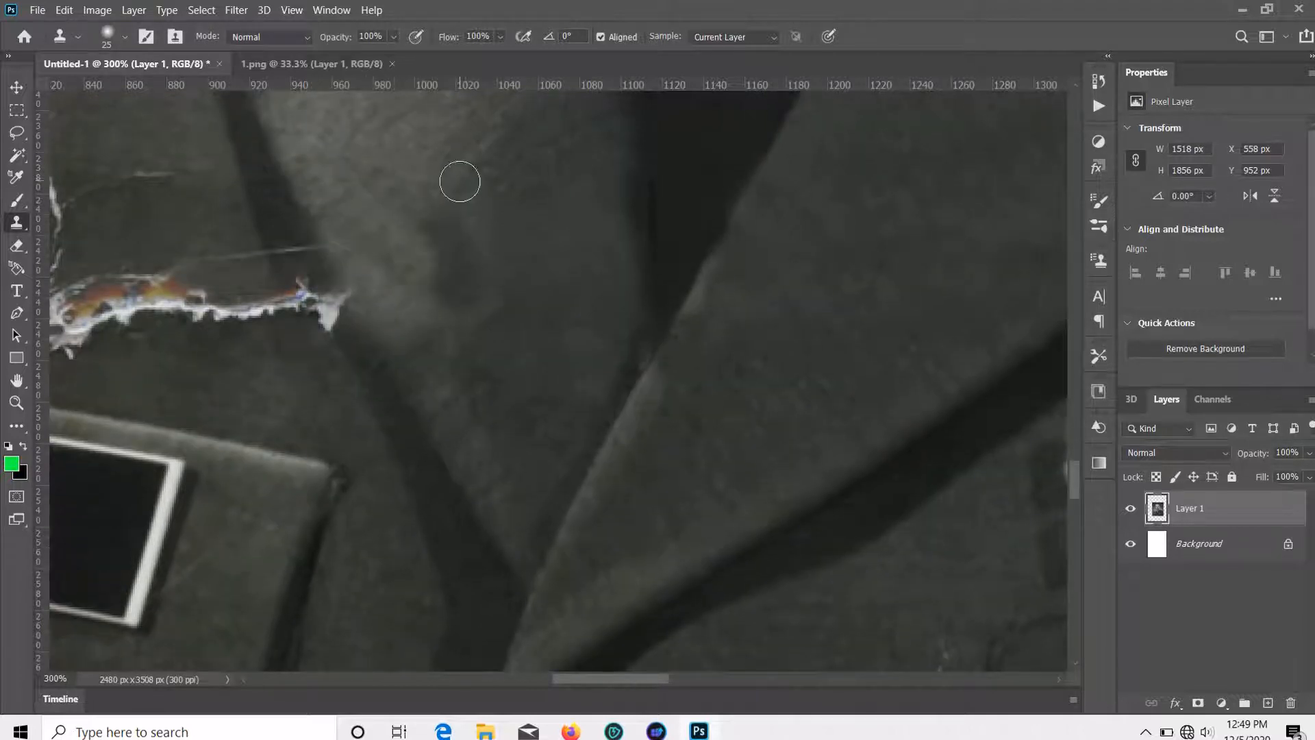
{"action": "mouse_move", "coordinate": [465, 176]}
{"action": "left_mouse_down"}
{"action": "mouse_move", "coordinate": [437, 255]}
{"action": "mouse_move", "coordinate": [449, 275]}
{"action": "left_mouse_up"}
{"action": "left_click", "coordinate": [419, 185], "text": "alt"}
{"action": "left_click", "coordinate": [405, 208], "text": "alt"}
{"action": "left_click", "coordinate": [454, 299]}
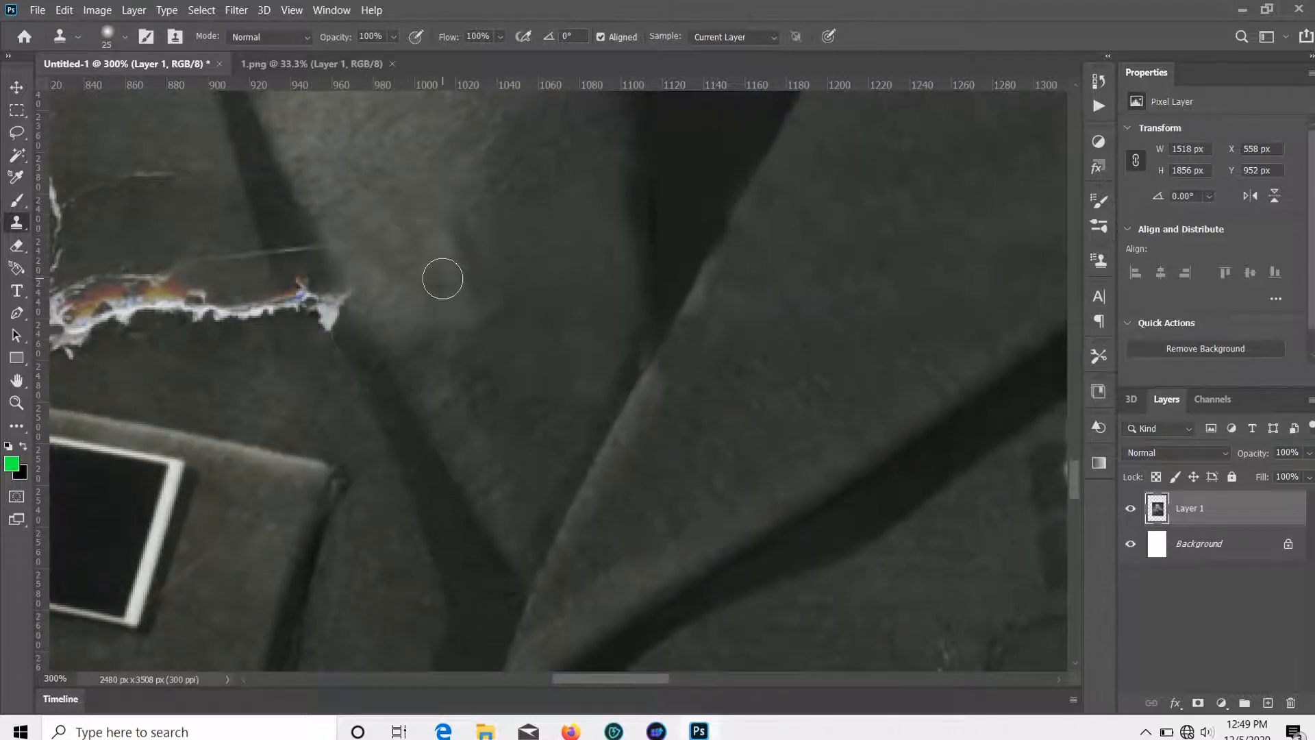
Enlarge the brush to 40 px and clone jacket fabric over the branching vertical crack above the name tag.
{"action": "scroll", "coordinate": [343, 240], "scroll_direction": "down", "scroll_amount": 1}
{"action": "mouse_move", "coordinate": [307, 359]}
{"action": "left_mouse_down"}
{"action": "mouse_move", "coordinate": [594, 417]}
{"action": "mouse_move", "coordinate": [629, 605]}
{"action": "left_mouse_up"}
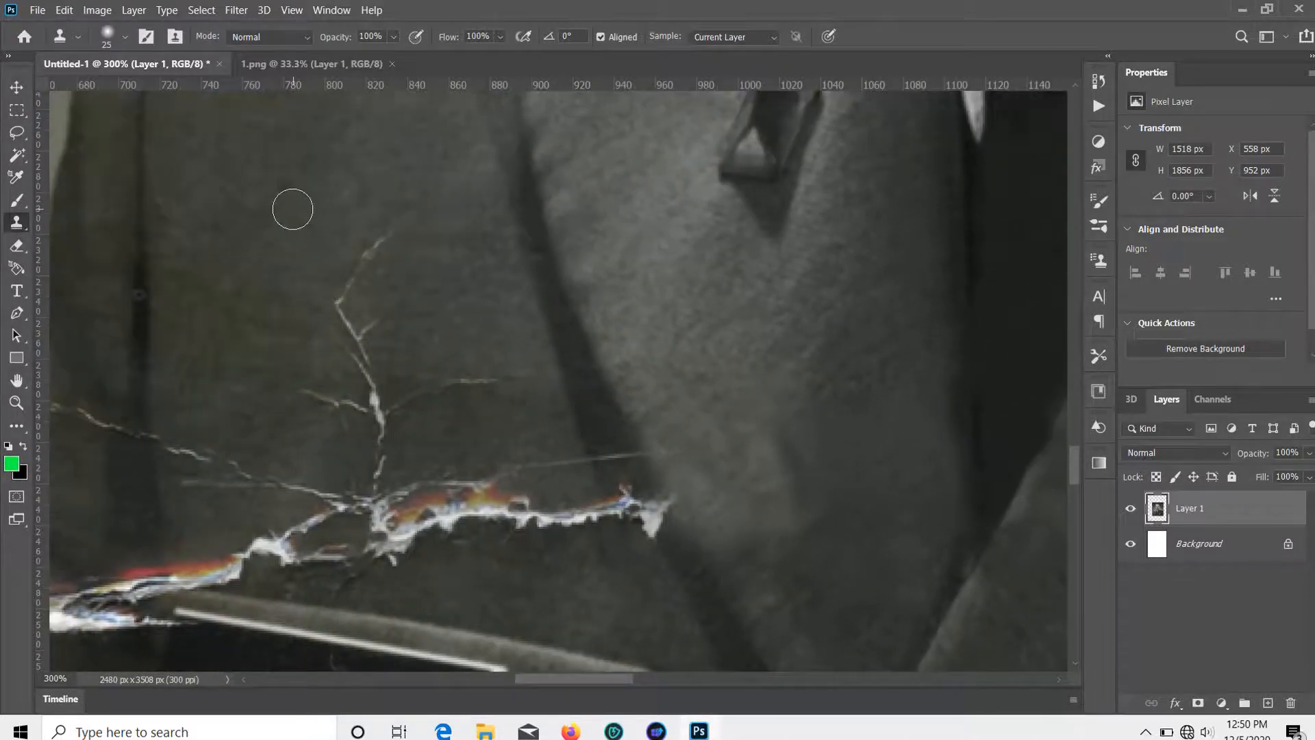
{"action": "key", "text": "bracketright"}
{"action": "key", "text": "ctrl+minus"}
{"action": "key", "text": "ctrl+minus"}
{"action": "key", "text": "ctrl+plus"}
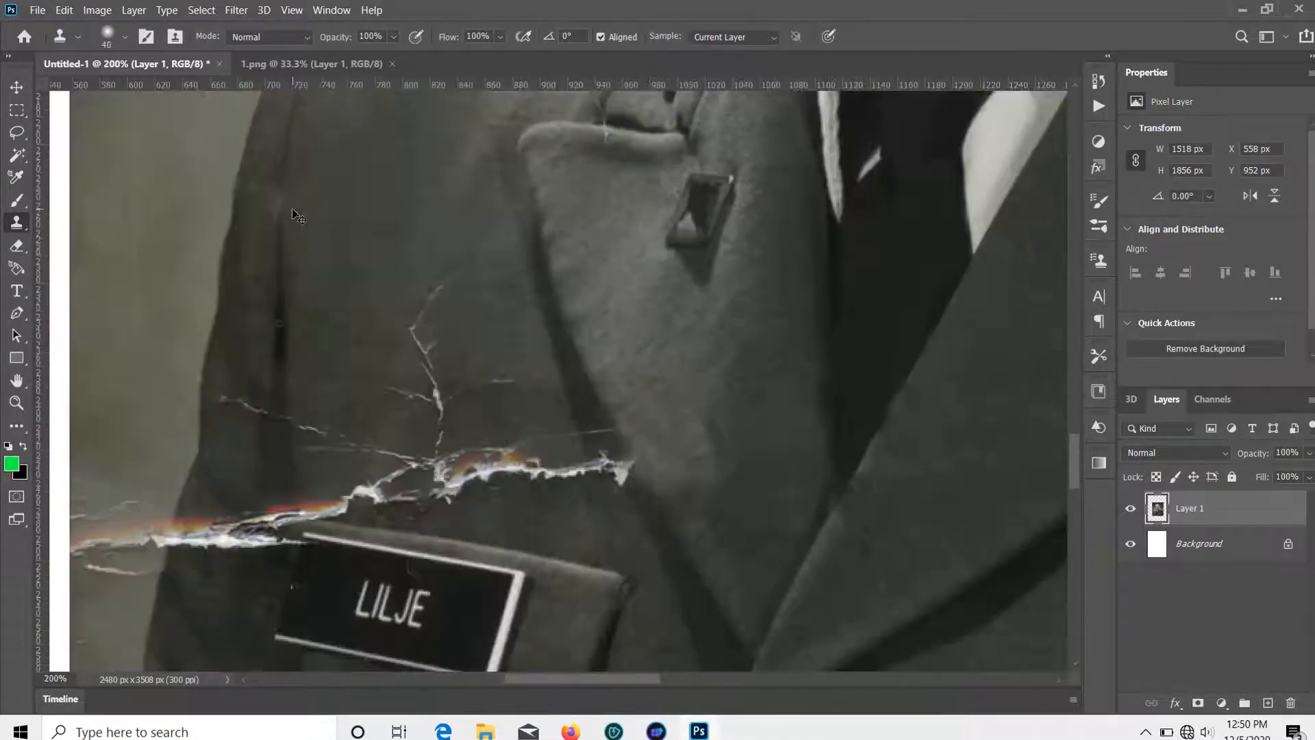
{"action": "scroll", "coordinate": [375, 232], "scroll_direction": "down", "scroll_amount": 1}
{"action": "left_click", "coordinate": [406, 228], "text": "alt"}
{"action": "mouse_move", "coordinate": [439, 268]}
{"action": "left_mouse_down"}
{"action": "mouse_move", "coordinate": [416, 299]}
{"action": "mouse_move", "coordinate": [450, 250]}
{"action": "mouse_move", "coordinate": [413, 315]}
{"action": "mouse_move", "coordinate": [427, 375]}
{"action": "mouse_move", "coordinate": [360, 290]}
{"action": "mouse_move", "coordinate": [427, 333]}
{"action": "mouse_move", "coordinate": [516, 348]}
{"action": "mouse_move", "coordinate": [436, 420]}
{"action": "left_mouse_up"}
{"action": "left_click", "coordinate": [450, 251], "text": "alt"}
{"action": "left_click", "coordinate": [361, 290], "text": "alt"}
{"action": "left_click", "coordinate": [478, 295], "text": "alt"}
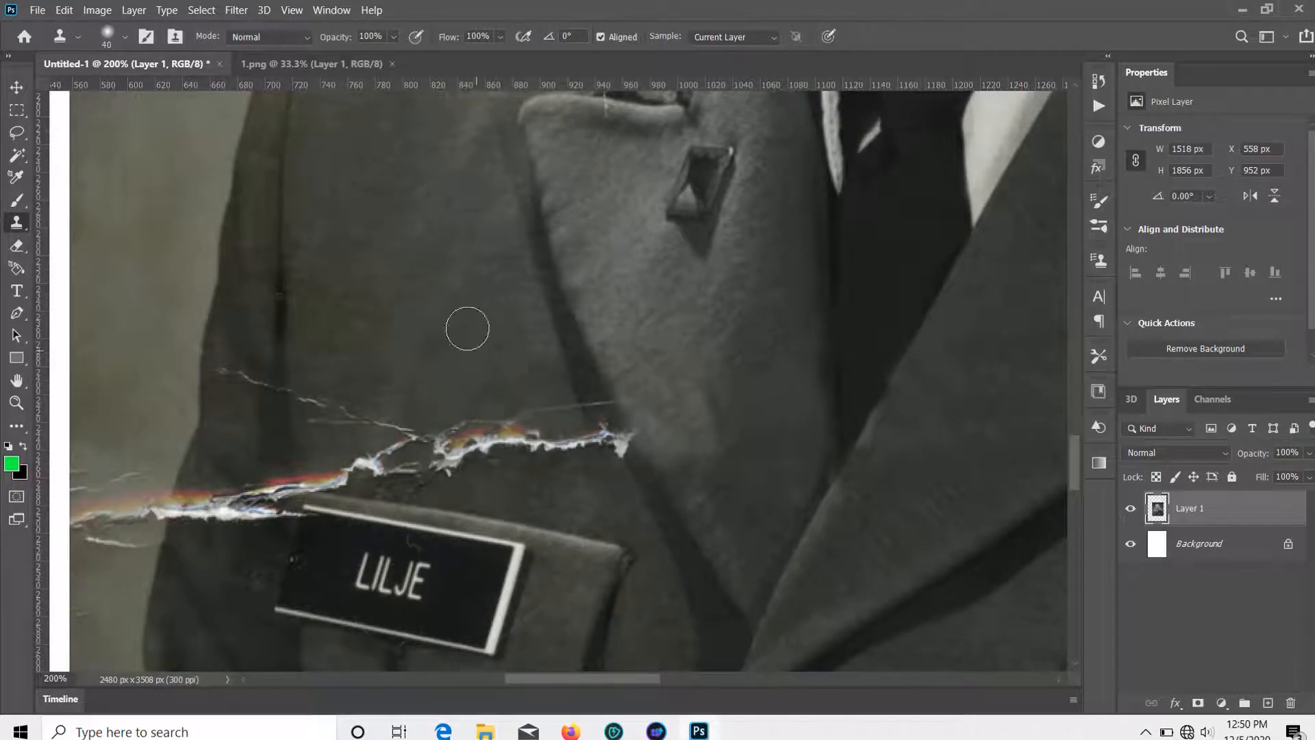
Clone jacket fabric over the wide orange and white crack between the name tag and the lapel.
{"action": "left_click", "coordinate": [484, 360], "text": "alt"}
{"action": "left_click_drag", "start_coordinate": [509, 398], "coordinate": [518, 451]}
{"action": "left_click", "coordinate": [476, 347], "text": "alt"}
{"action": "left_click", "coordinate": [426, 311], "text": "alt"}
{"action": "mouse_move", "coordinate": [425, 463]}
{"action": "left_mouse_down"}
{"action": "mouse_move", "coordinate": [470, 426]}
{"action": "mouse_move", "coordinate": [507, 454]}
{"action": "left_mouse_up"}
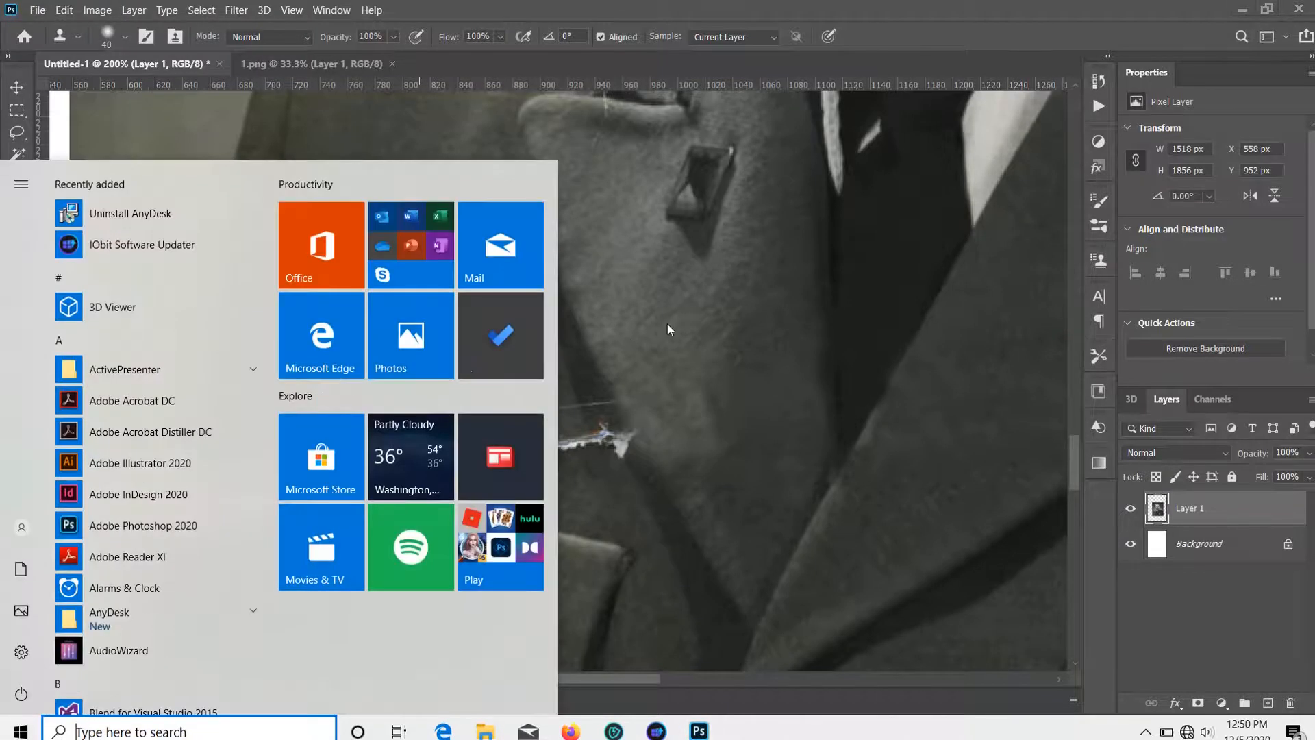
{"action": "left_click", "coordinate": [667, 324]}
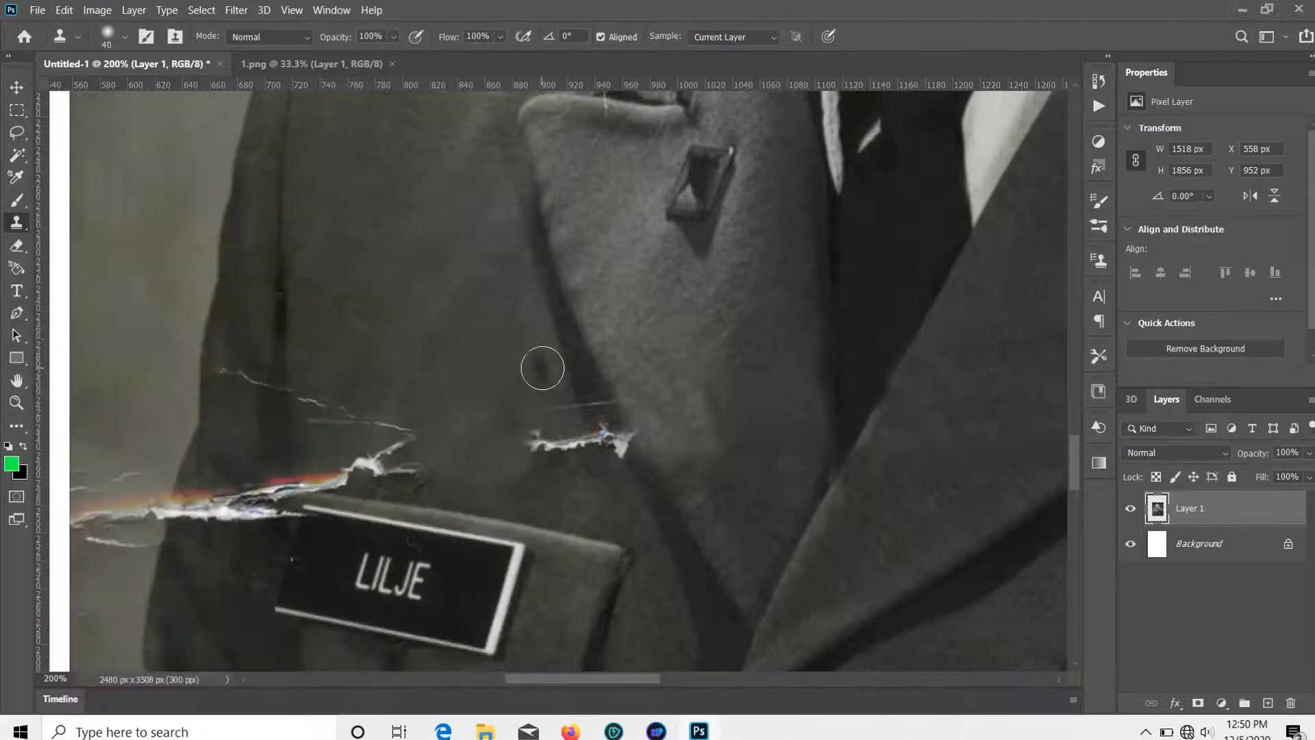
{"action": "key", "text": "super"}
{"action": "left_click", "coordinate": [493, 129]}
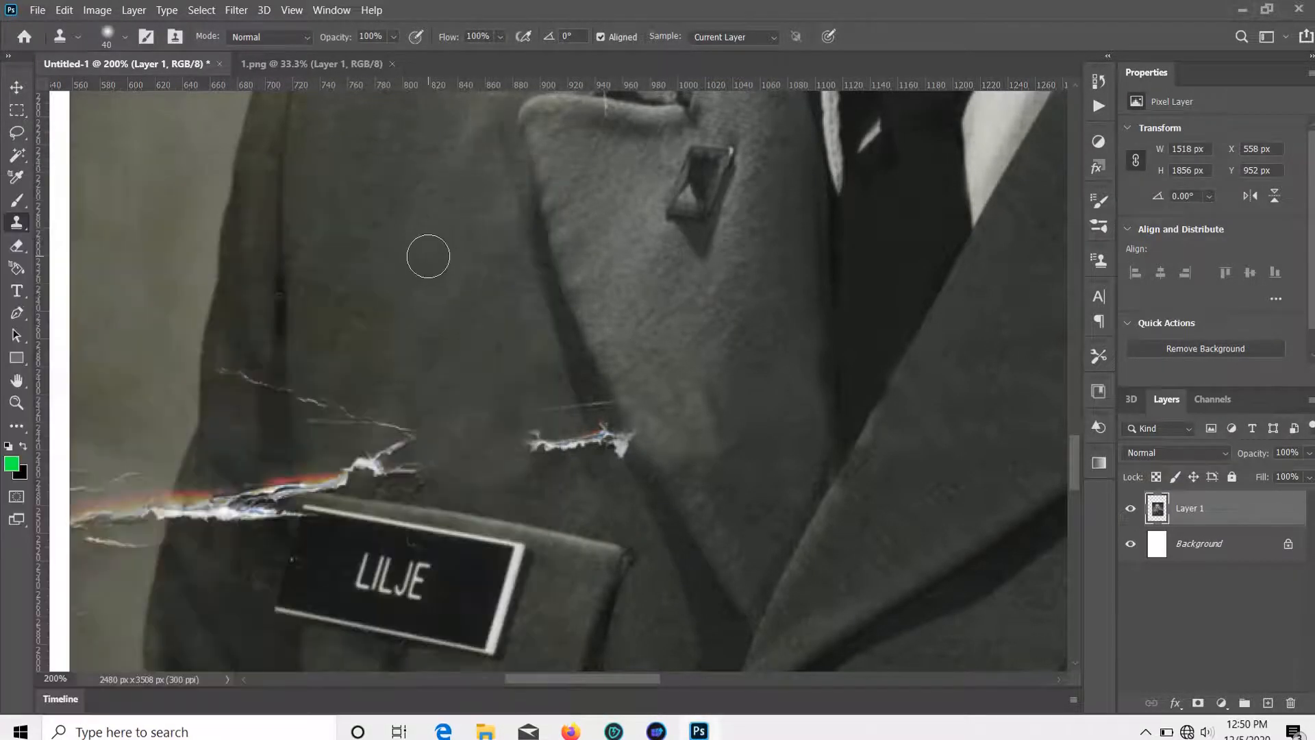
Clone jacket fabric over the thin branching crack lines that rise above the name tag.
{"action": "mouse_move", "coordinate": [346, 411]}
{"action": "left_mouse_down"}
{"action": "mouse_move", "coordinate": [403, 425]}
{"action": "mouse_move", "coordinate": [307, 390]}
{"action": "mouse_move", "coordinate": [333, 367]}
{"action": "mouse_move", "coordinate": [445, 447]}
{"action": "left_mouse_up"}
{"action": "left_click", "coordinate": [341, 317], "text": "alt"}
{"action": "left_click", "coordinate": [393, 440]}
Clone jacket fabric over the short ragged white crack between the pocket flap and the lapel's edge.
{"action": "left_click", "coordinate": [342, 345], "text": "alt"}
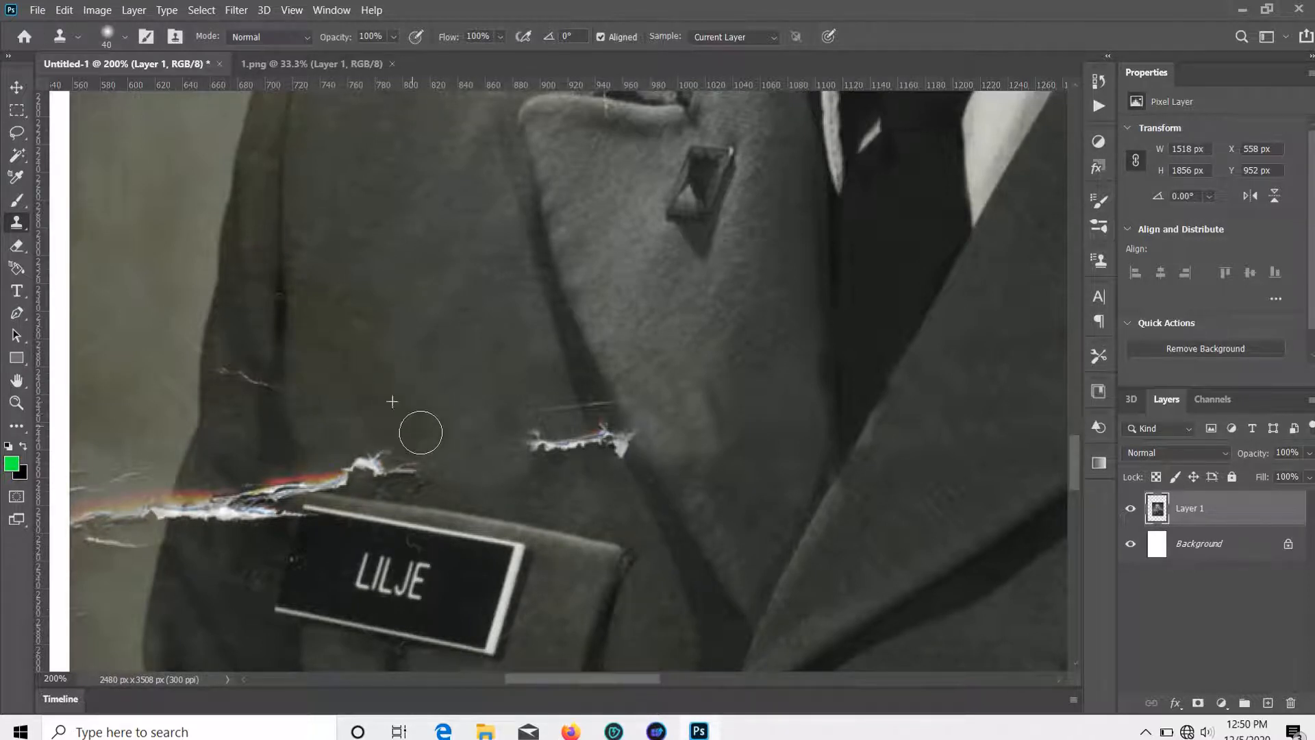
{"action": "left_click_drag", "start_coordinate": [423, 400], "coordinate": [507, 452]}
{"action": "left_click", "coordinate": [354, 347], "text": "alt"}
{"action": "mouse_move", "coordinate": [530, 428]}
{"action": "left_mouse_down"}
{"action": "mouse_move", "coordinate": [508, 416]}
{"action": "mouse_move", "coordinate": [616, 442]}
{"action": "left_mouse_up"}
Clone jacket fabric over the orange and white tip of the crack just above the name tag's corner.
{"action": "scroll", "coordinate": [402, 408], "scroll_direction": "down", "scroll_amount": 2}
{"action": "scroll", "coordinate": [391, 411], "scroll_direction": "up", "scroll_amount": 2}
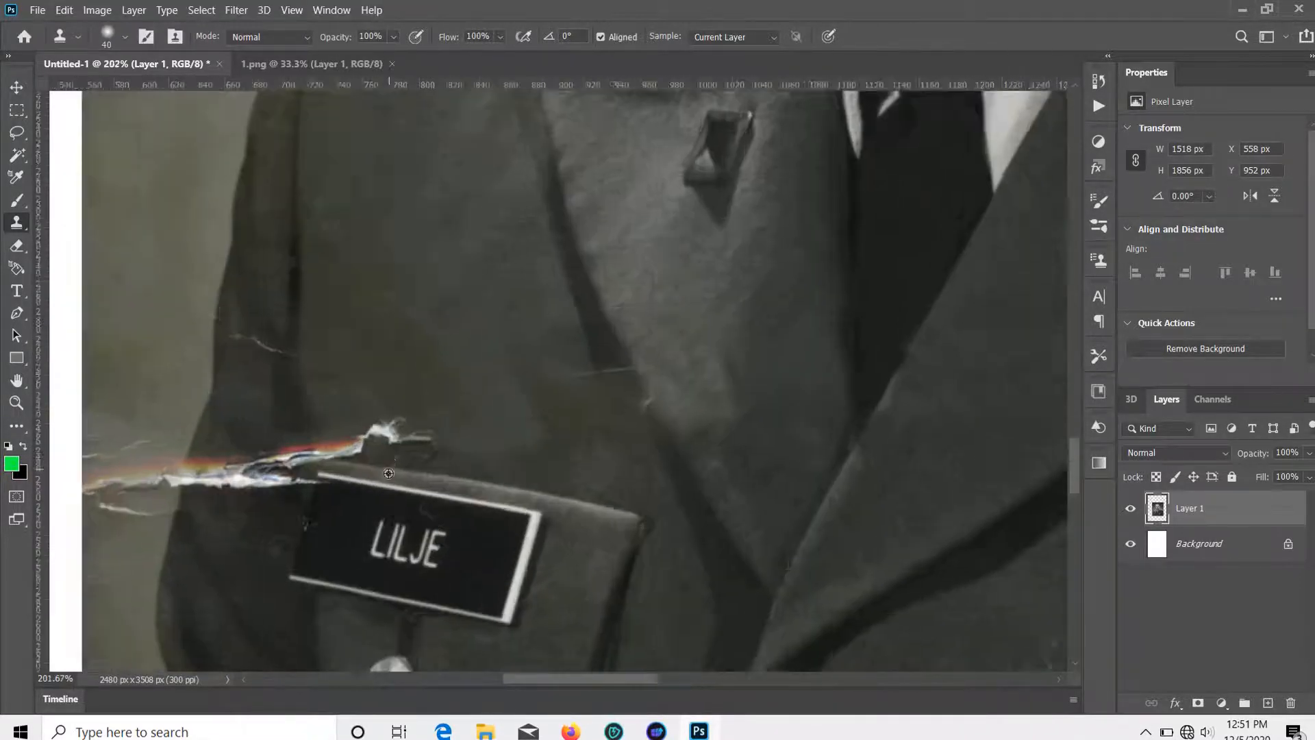
{"action": "scroll", "coordinate": [388, 474], "scroll_direction": "up", "scroll_amount": 3}
{"action": "left_click_drag", "start_coordinate": [386, 378], "coordinate": [461, 405]}
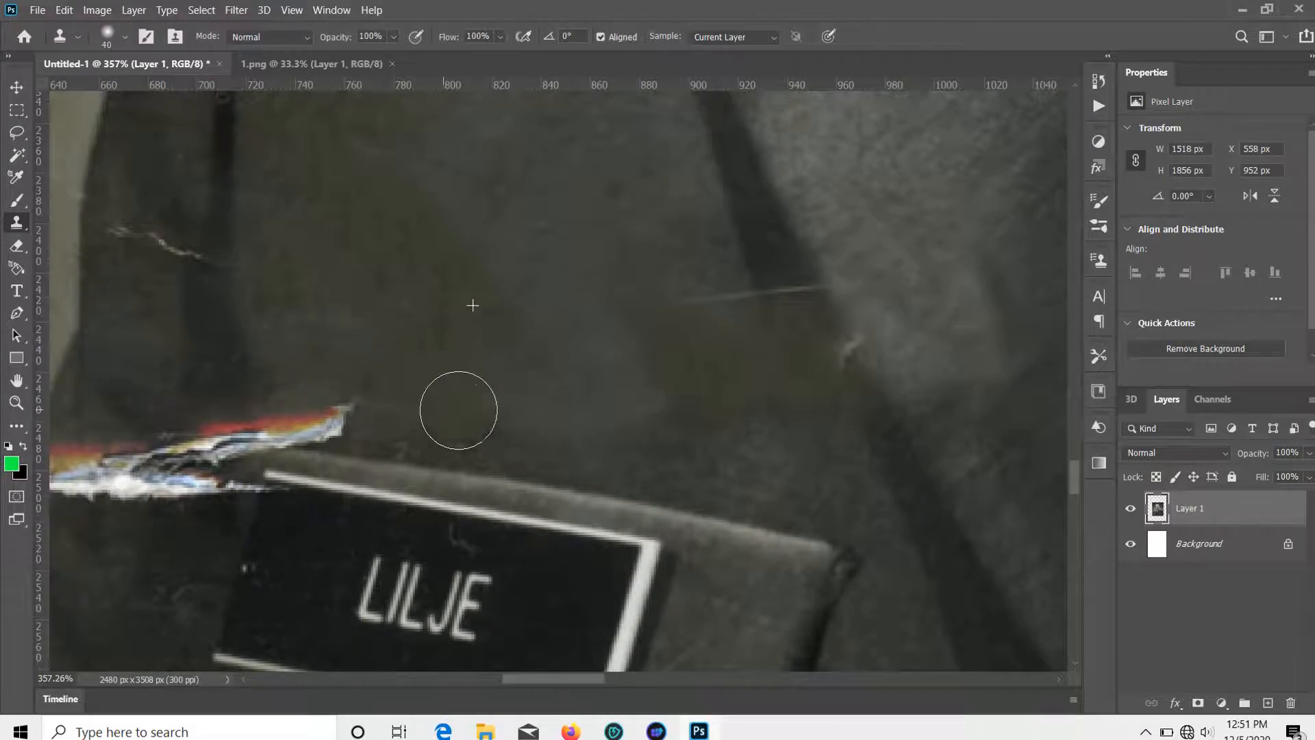
{"action": "mouse_move", "coordinate": [285, 390]}
{"action": "left_mouse_down"}
{"action": "mouse_move", "coordinate": [336, 424]}
{"action": "mouse_move", "coordinate": [359, 389]}
{"action": "left_mouse_up"}
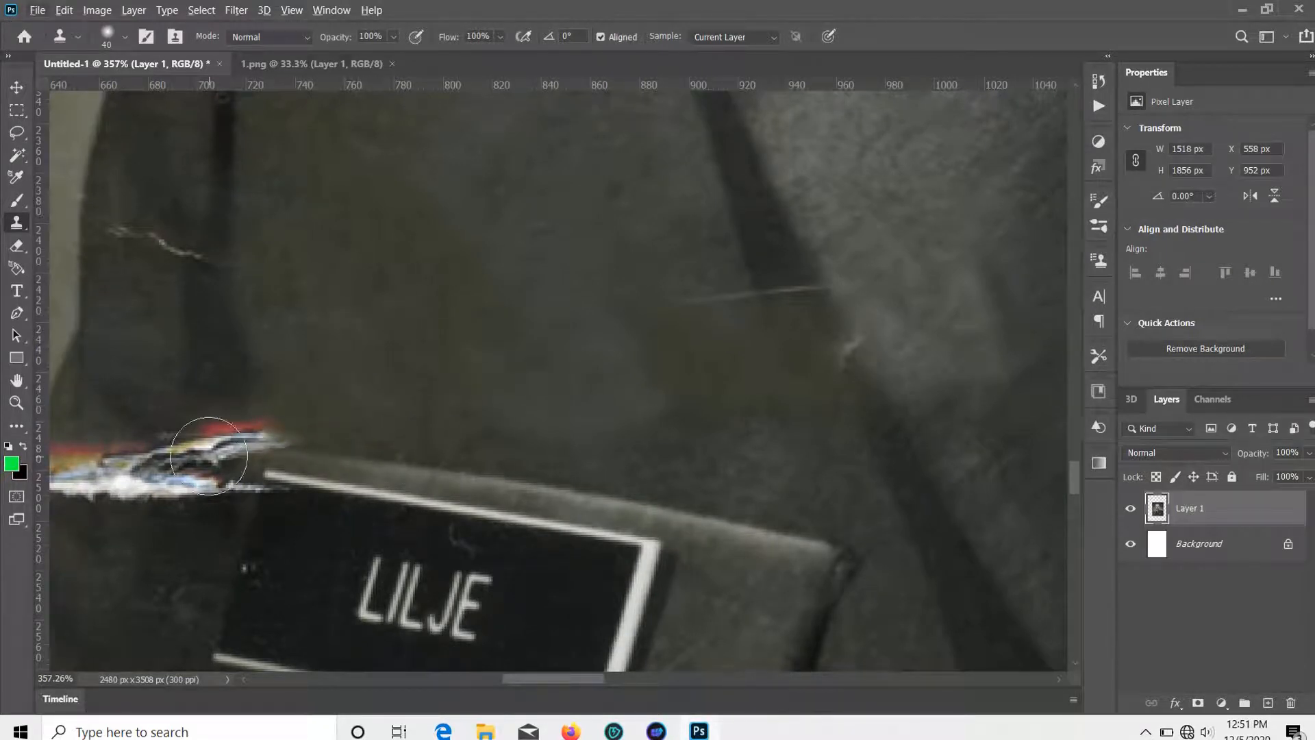
Clone dark sleeve fabric over the middle of the orange and white crack beside the name tag.
{"action": "left_click_drag", "start_coordinate": [205, 445], "coordinate": [401, 391]}
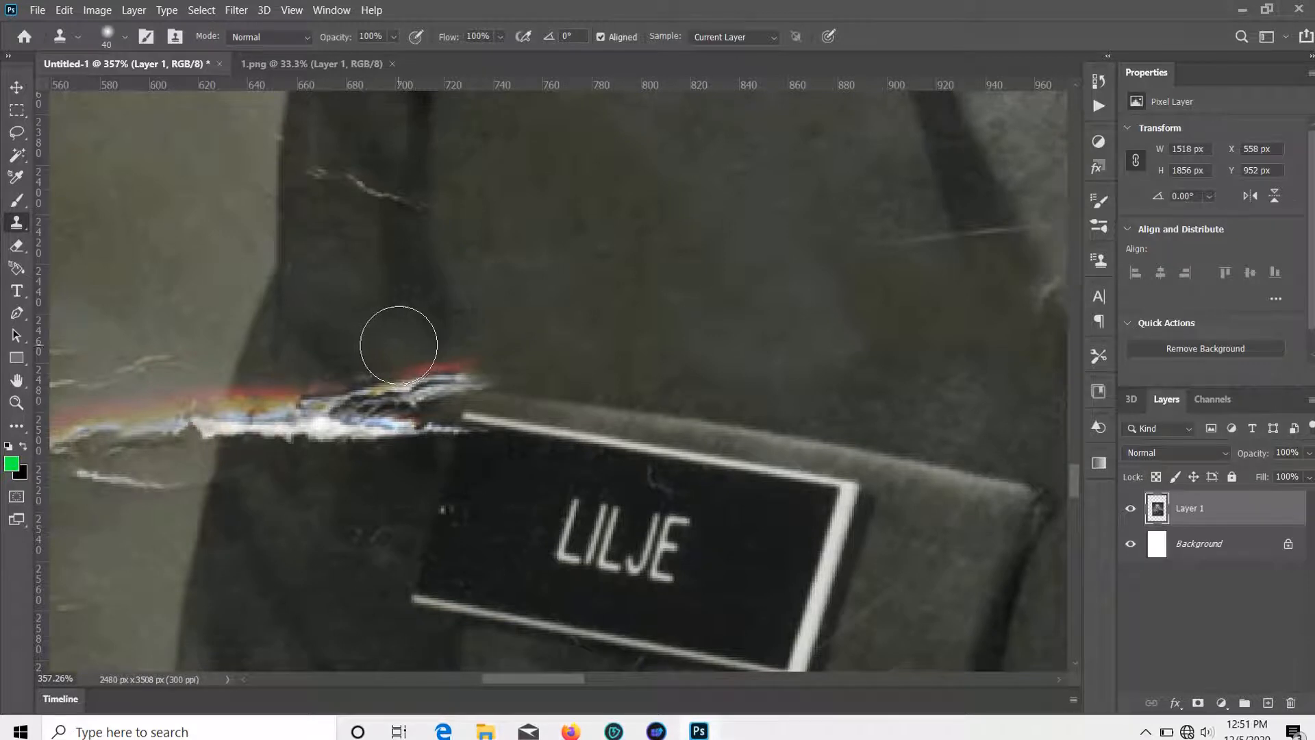
{"action": "left_click", "coordinate": [166, 303]}
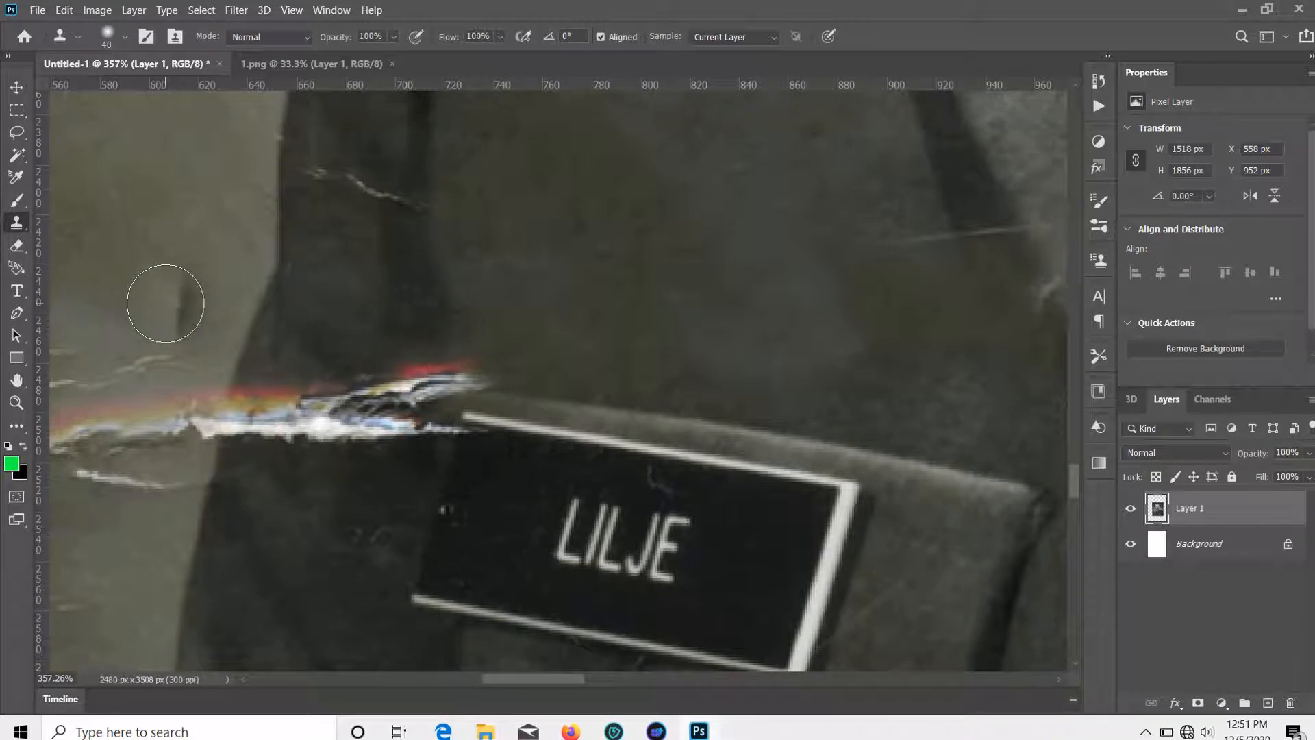
{"action": "key", "text": "ctrl+z"}
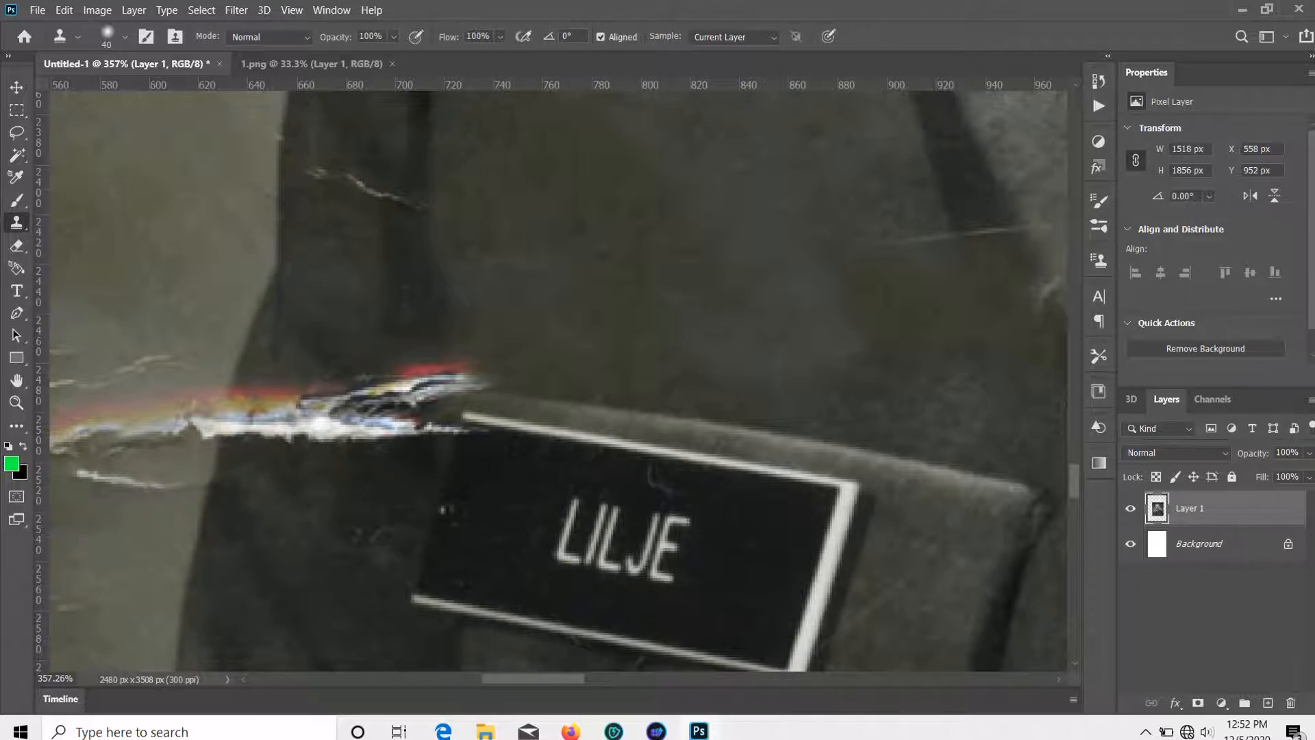
{"action": "left_click", "coordinate": [351, 313], "text": "alt"}
{"action": "mouse_move", "coordinate": [346, 363]}
{"action": "left_mouse_down"}
{"action": "mouse_move", "coordinate": [323, 399]}
{"action": "mouse_move", "coordinate": [346, 408]}
{"action": "mouse_move", "coordinate": [323, 342]}
{"action": "mouse_move", "coordinate": [346, 435]}
{"action": "left_mouse_up"}
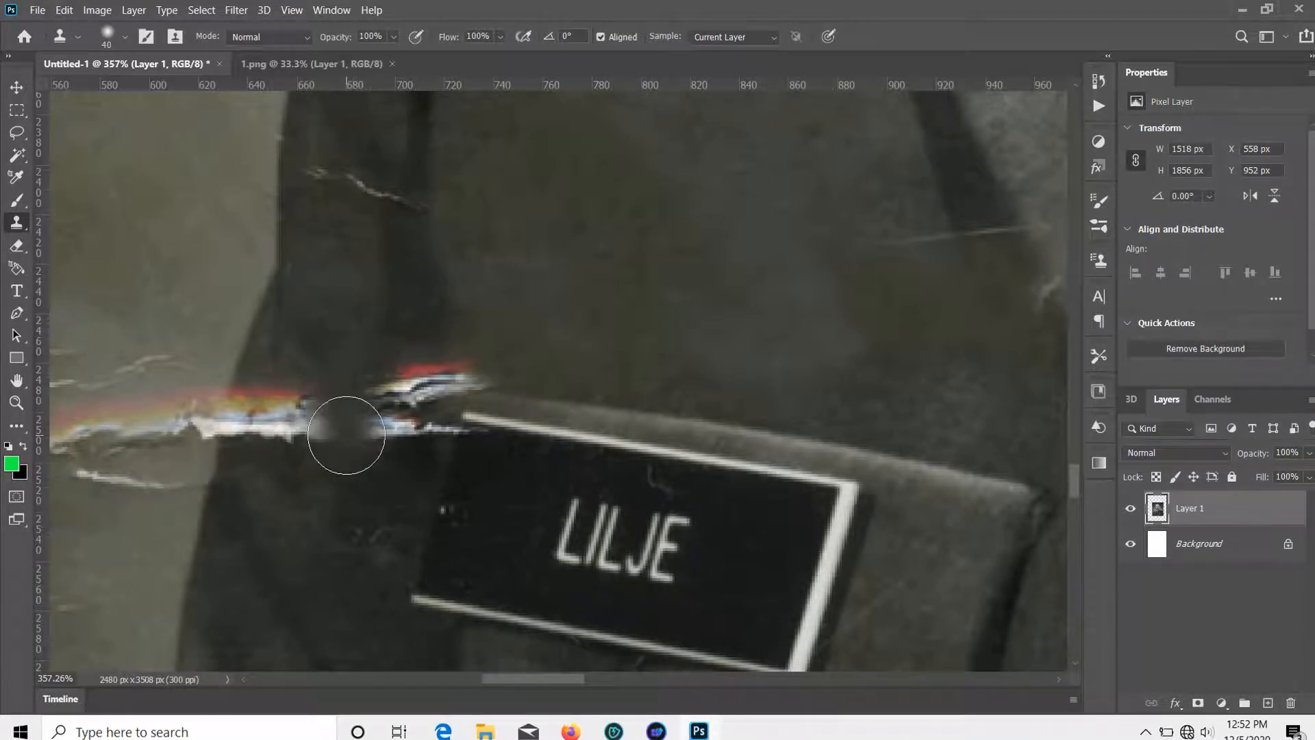
{"action": "left_click", "coordinate": [379, 400]}
Extend the cloned sleeve fabric over the crack out to the sleeve's outer edge and toward the name tag.
{"action": "left_click", "coordinate": [344, 329], "text": "alt"}
{"action": "left_click", "coordinate": [303, 397]}
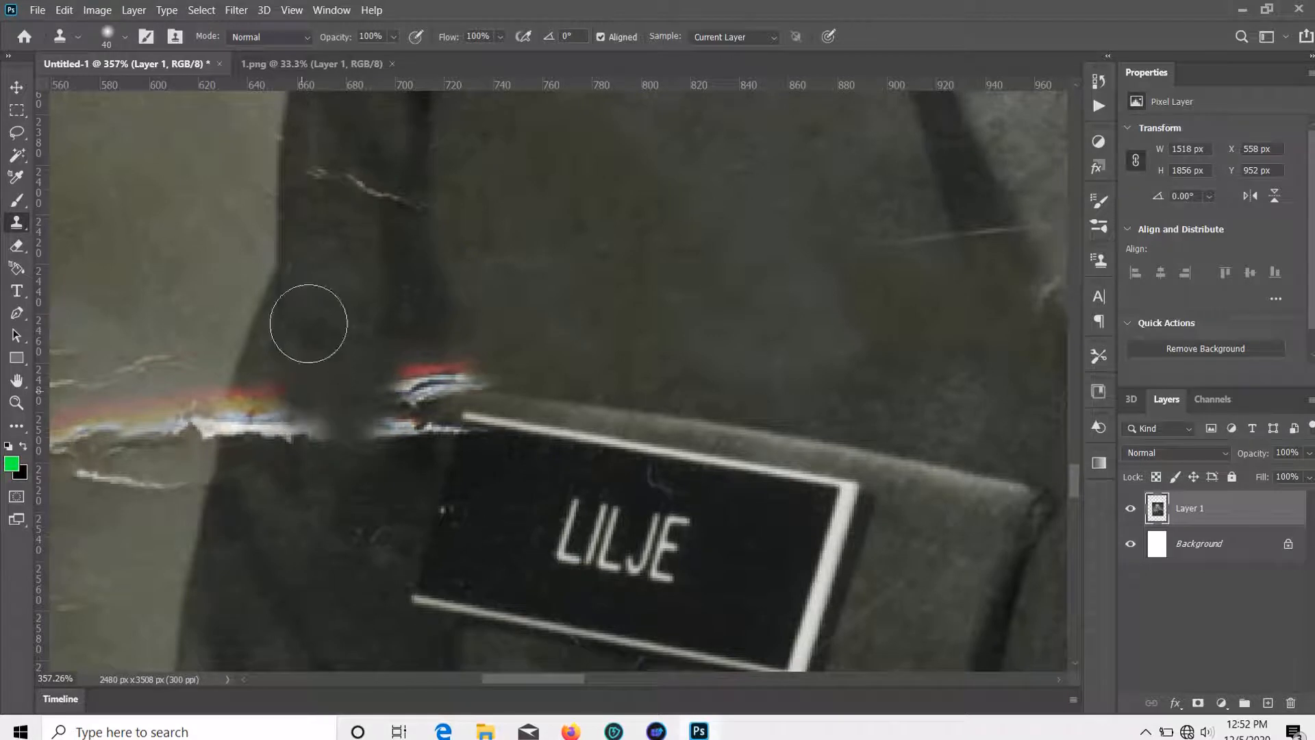
{"action": "left_click", "coordinate": [289, 418]}
{"action": "left_click_drag", "start_coordinate": [313, 404], "coordinate": [264, 407]}
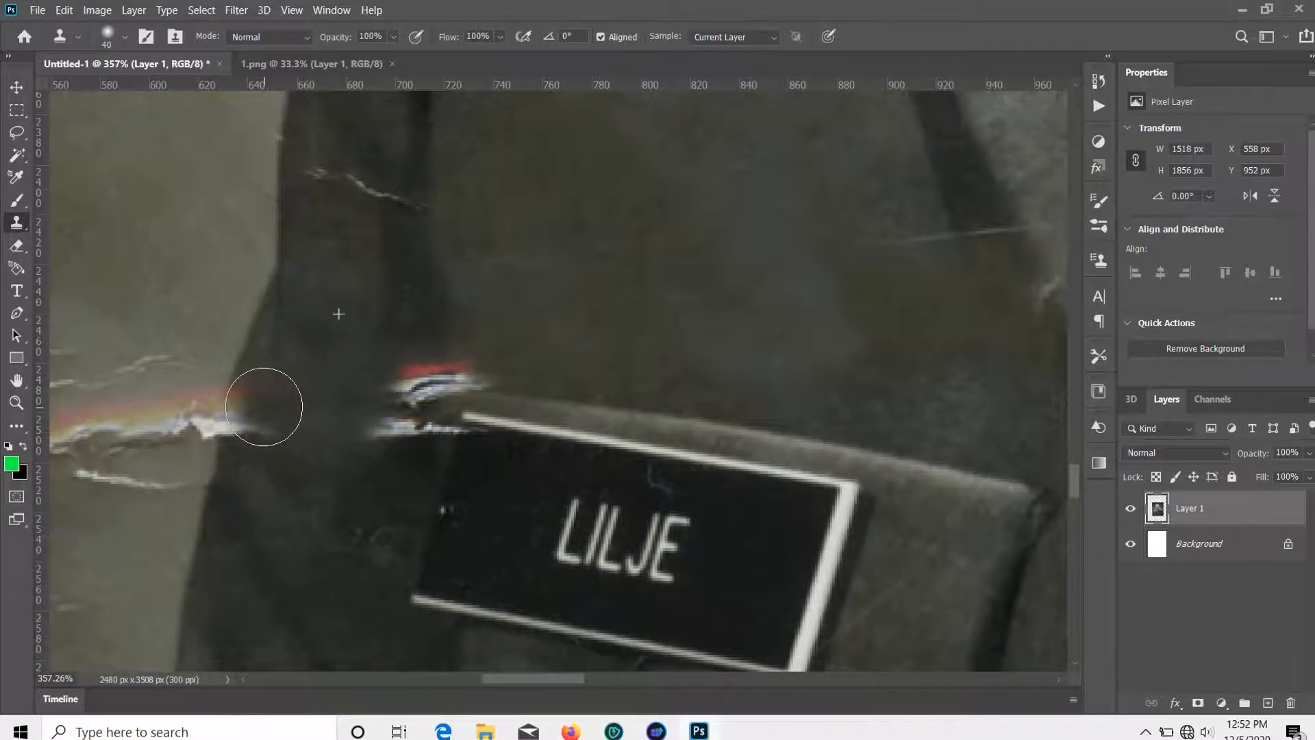
{"action": "left_click", "coordinate": [398, 396]}
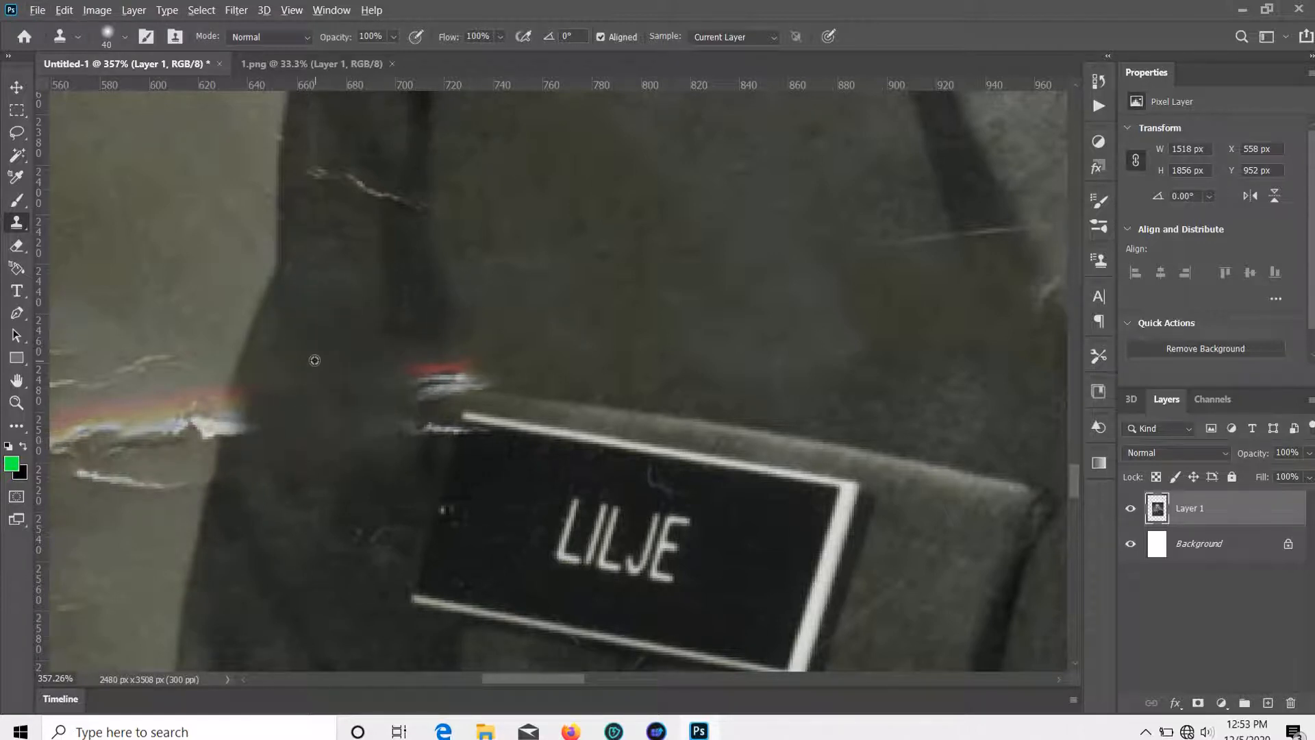
{"action": "left_click", "coordinate": [248, 412]}
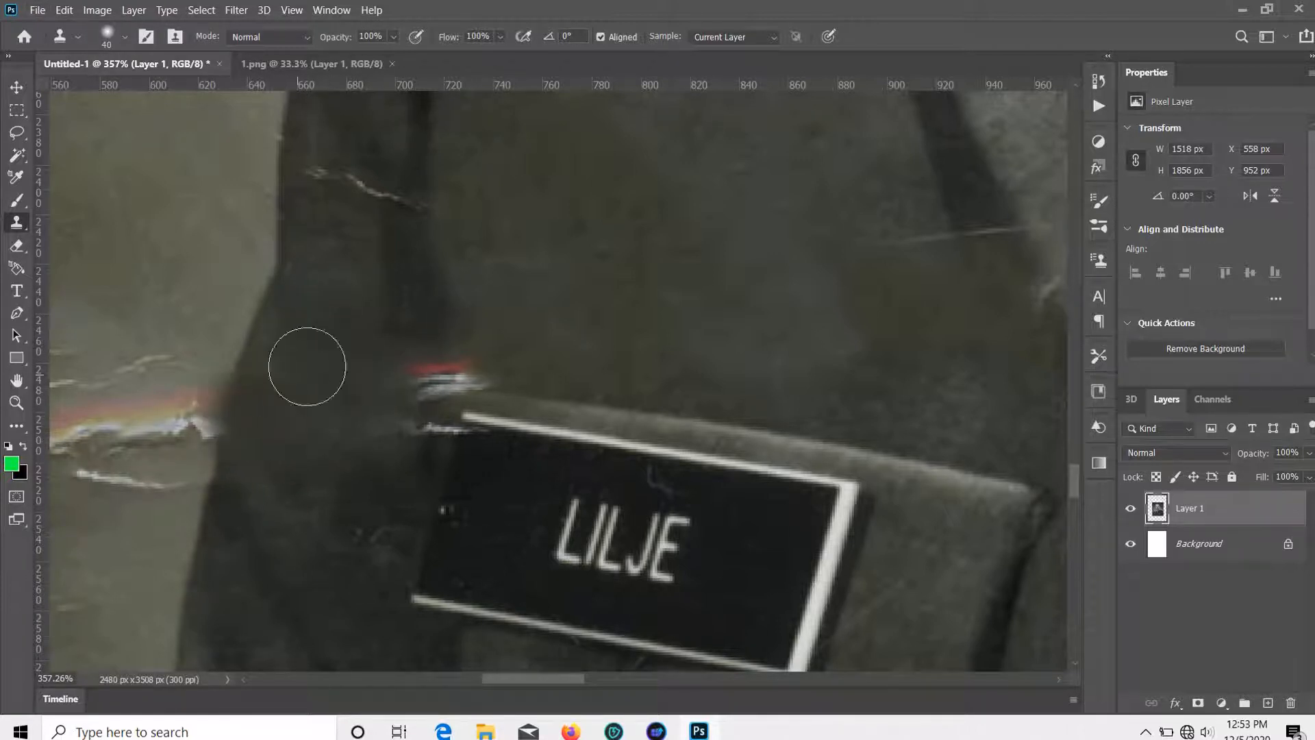
Reduce the brush to 15 px and clone along the sleeve's outer edge to rebuild its outline across the crack.
{"action": "key", "text": "bracketleft"}
{"action": "key", "text": "bracketleft"}
{"action": "key", "text": "bracketleft"}
{"action": "key", "text": "bracketleft"}
{"action": "key", "text": "bracketleft"}
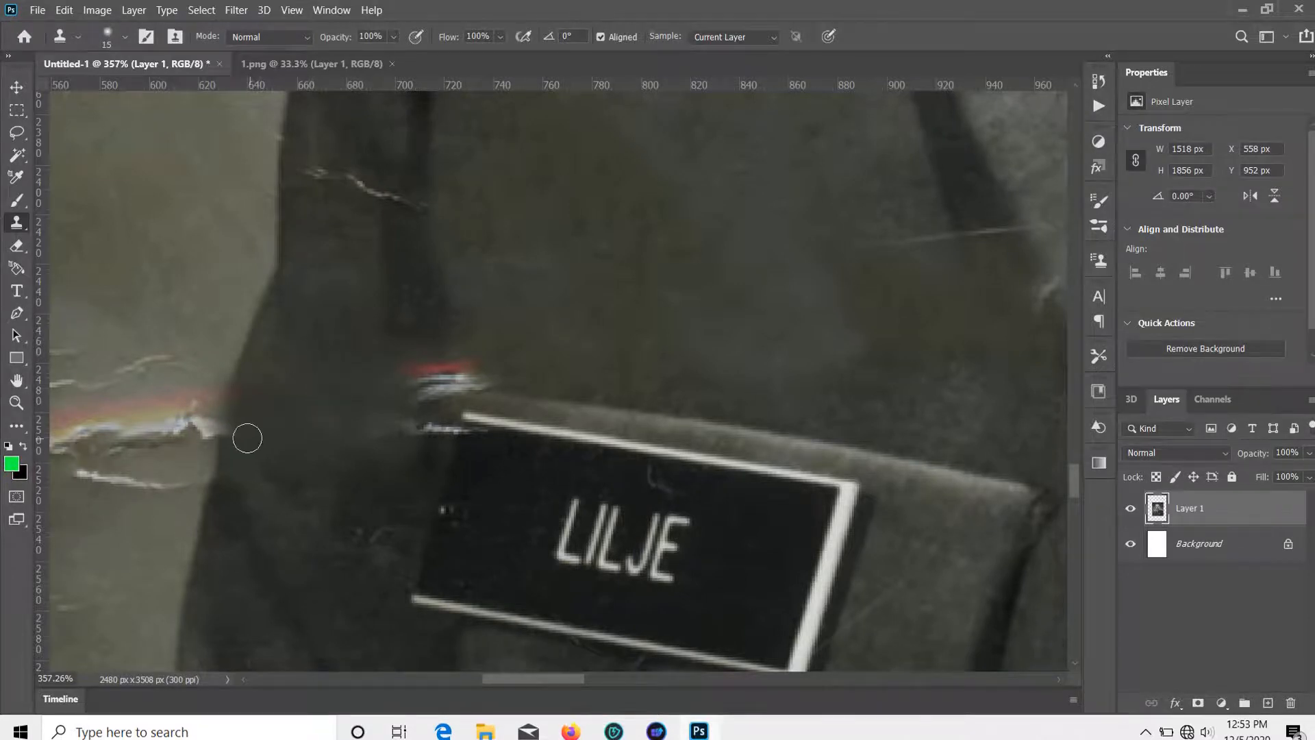
{"action": "scroll", "coordinate": [247, 439], "scroll_direction": "up", "scroll_amount": 3, "text": "alt"}
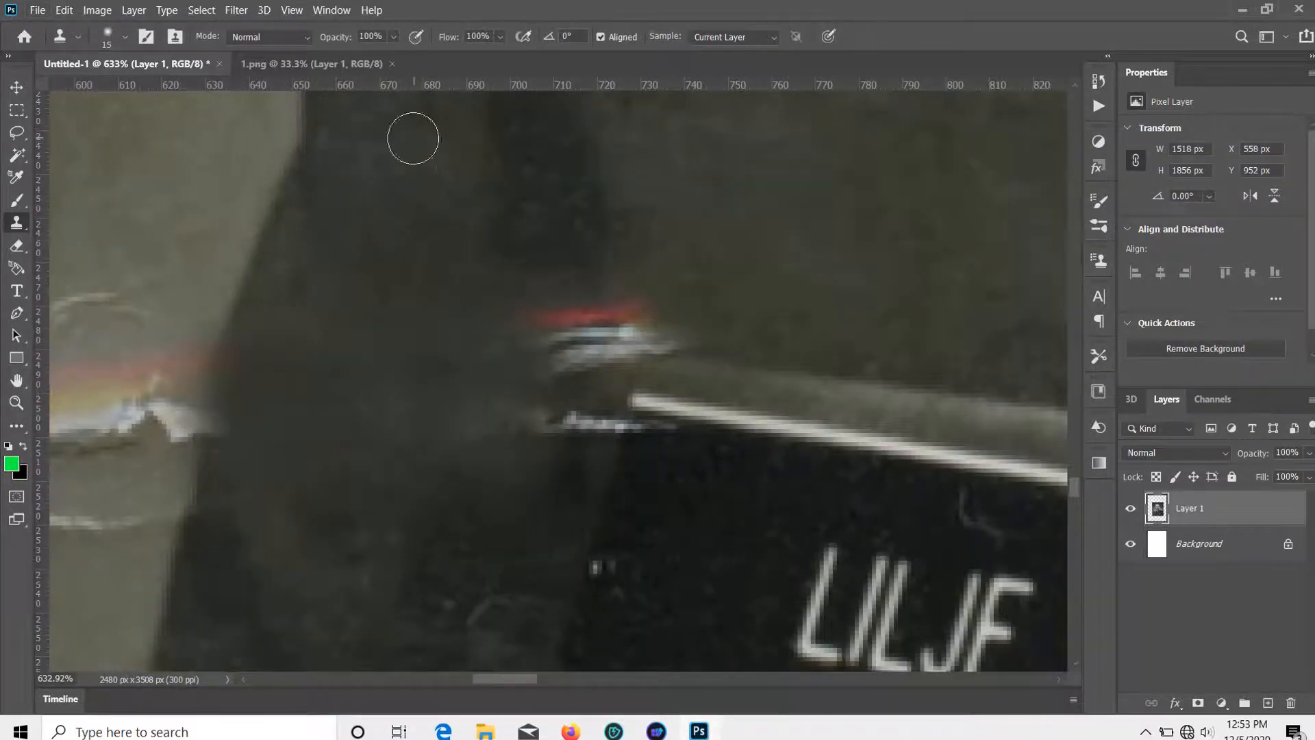
{"action": "left_click_drag", "start_coordinate": [245, 348], "coordinate": [216, 433]}
Clone plain background over the orange and white crack and the thin curved scratches beside the sleeve's edge.
{"action": "left_click", "coordinate": [185, 244], "text": "alt"}
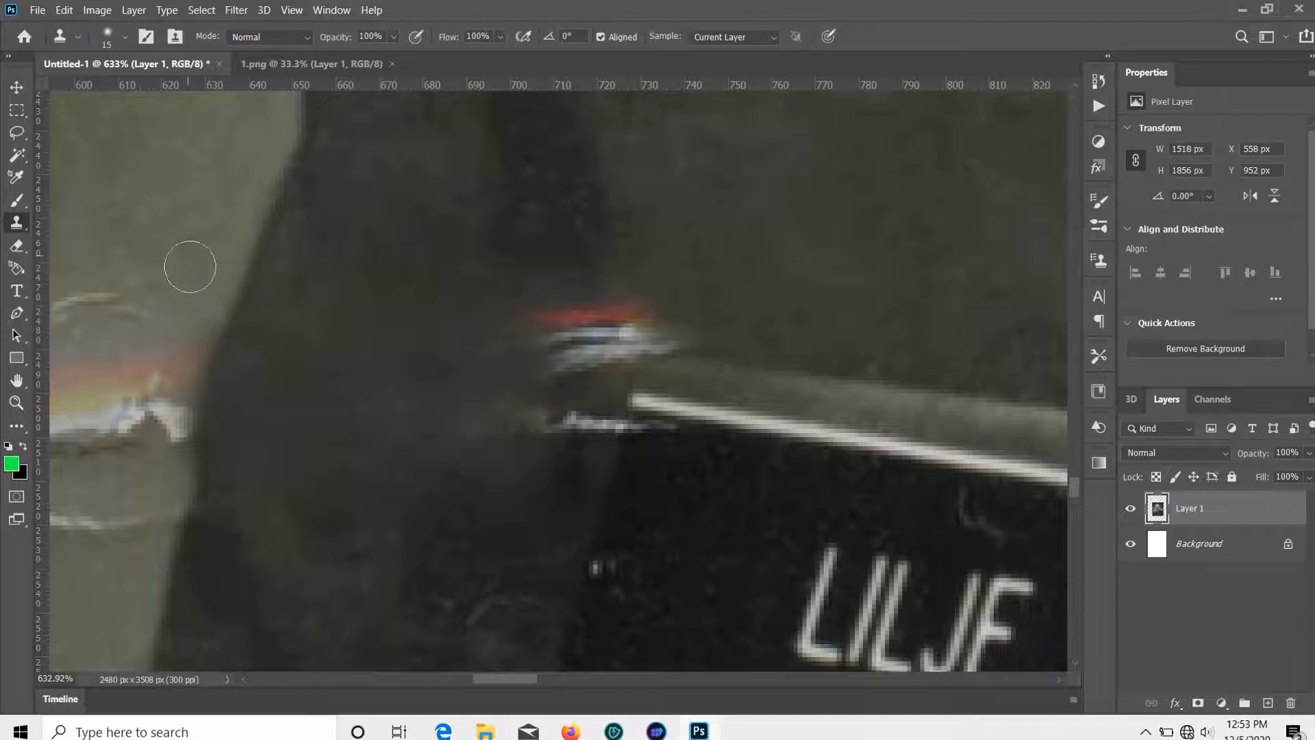
{"action": "left_click_drag", "start_coordinate": [188, 295], "coordinate": [165, 431]}
{"action": "left_click", "coordinate": [192, 200], "text": "alt"}
{"action": "mouse_move", "coordinate": [164, 358]}
{"action": "left_mouse_down"}
{"action": "mouse_move", "coordinate": [151, 411]}
{"action": "mouse_move", "coordinate": [168, 445]}
{"action": "left_mouse_up"}
{"action": "left_click", "coordinate": [183, 237], "text": "alt"}
{"action": "mouse_move", "coordinate": [122, 292]}
{"action": "left_mouse_down"}
{"action": "mouse_move", "coordinate": [96, 452]}
{"action": "mouse_move", "coordinate": [129, 411]}
{"action": "left_mouse_up"}
{"action": "left_click_drag", "start_coordinate": [119, 522], "coordinate": [163, 511]}
{"action": "left_click", "coordinate": [152, 299], "text": "alt"}
{"action": "left_click", "coordinate": [103, 542]}
Enlarge the brush to 35 px and clone jacket fabric over the red and white crack remnants at the name tag's corner.
{"action": "scroll", "coordinate": [147, 423], "scroll_direction": "down", "scroll_amount": 5}
{"action": "scroll", "coordinate": [685, 448], "scroll_direction": "up", "scroll_amount": 6}
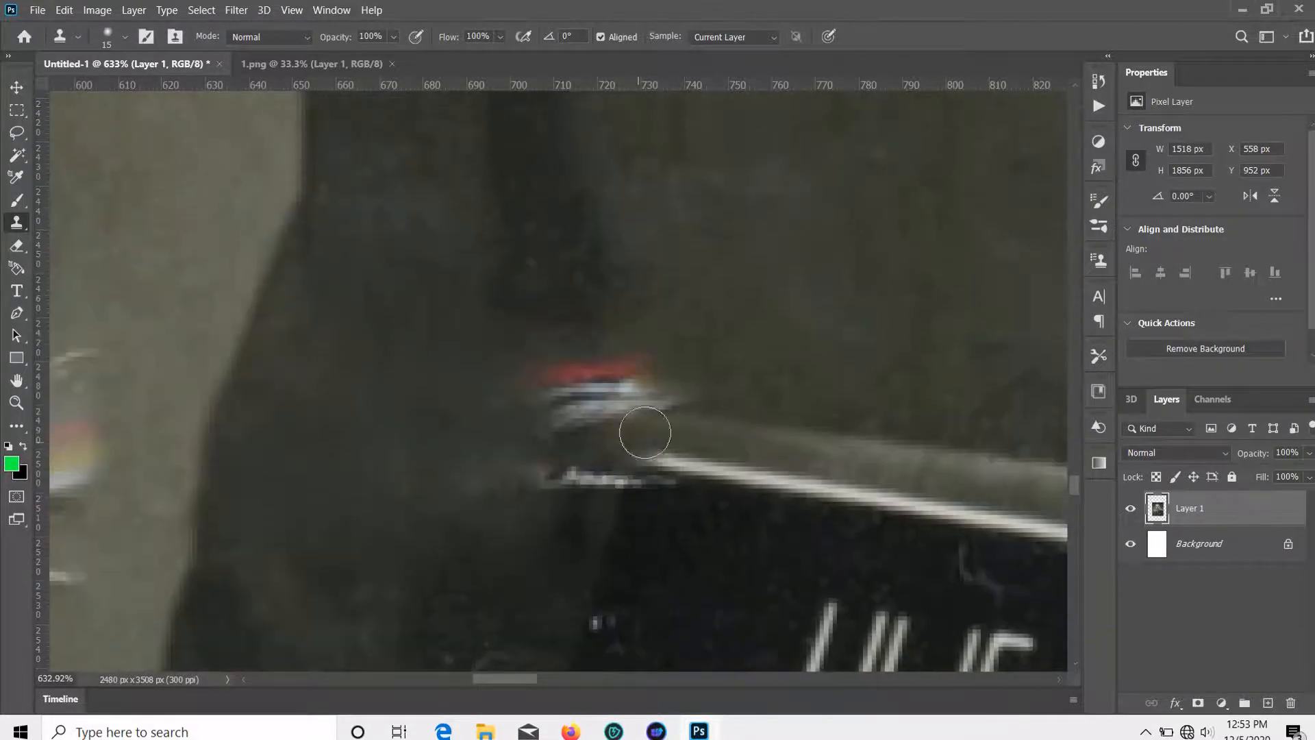
{"action": "key", "text": "bracketright"}
{"action": "key", "text": "bracketright"}
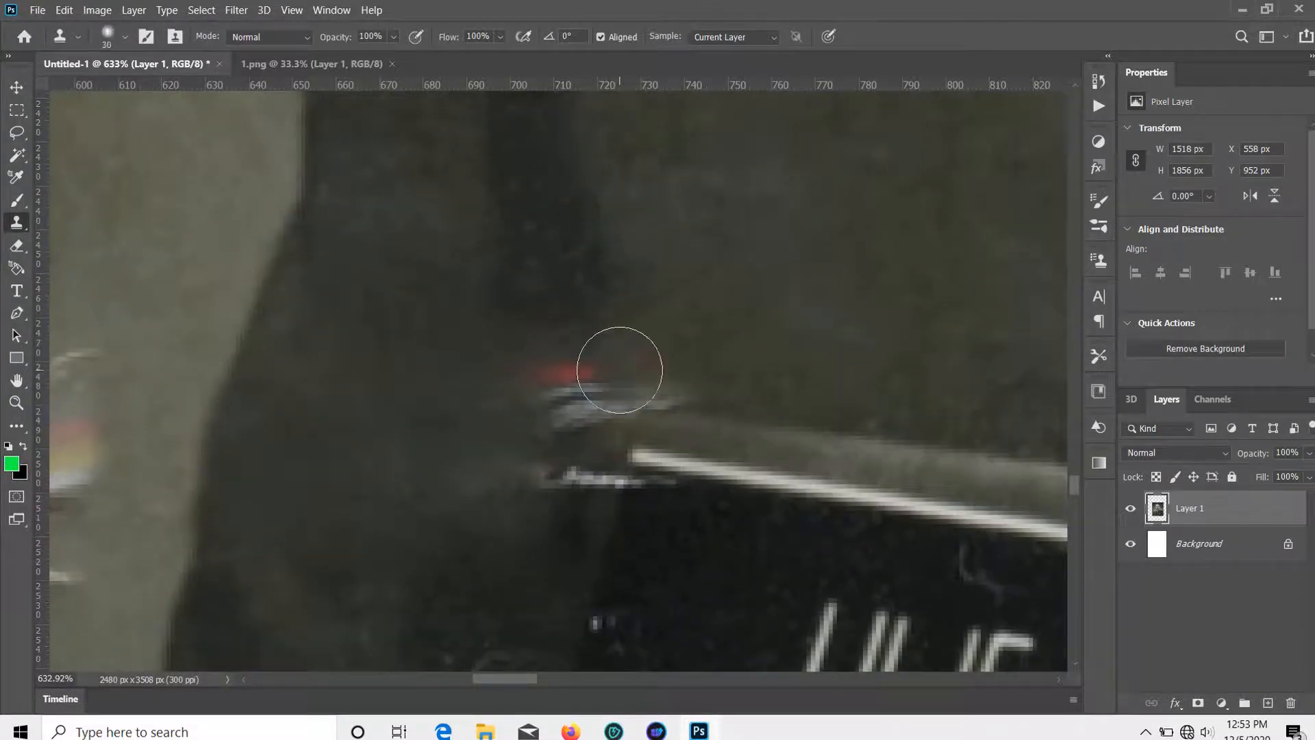
{"action": "mouse_move", "coordinate": [625, 379]}
{"action": "left_mouse_down"}
{"action": "mouse_move", "coordinate": [670, 375]}
{"action": "mouse_move", "coordinate": [551, 392]}
{"action": "mouse_move", "coordinate": [623, 347]}
{"action": "left_mouse_up"}
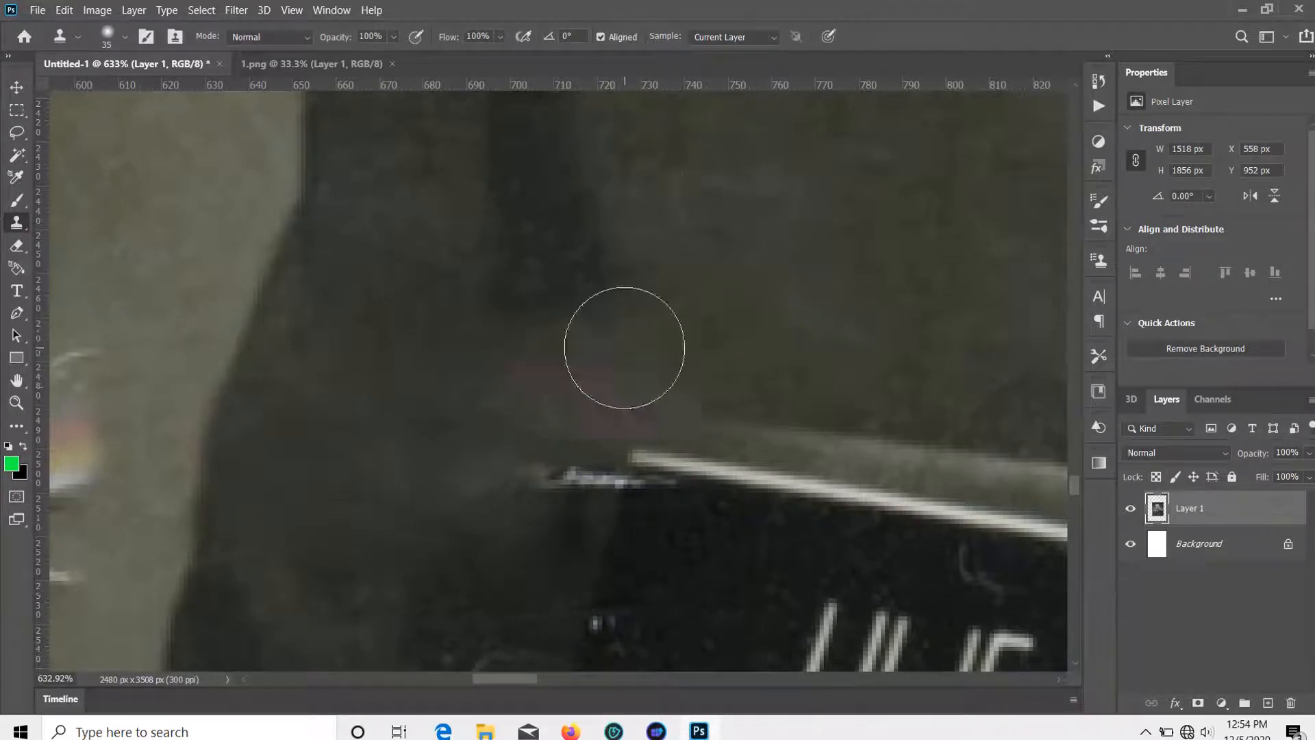
{"action": "scroll", "coordinate": [725, 220], "scroll_direction": "up", "scroll_amount": 2}
{"action": "left_click_drag", "start_coordinate": [552, 567], "coordinate": [584, 569]}
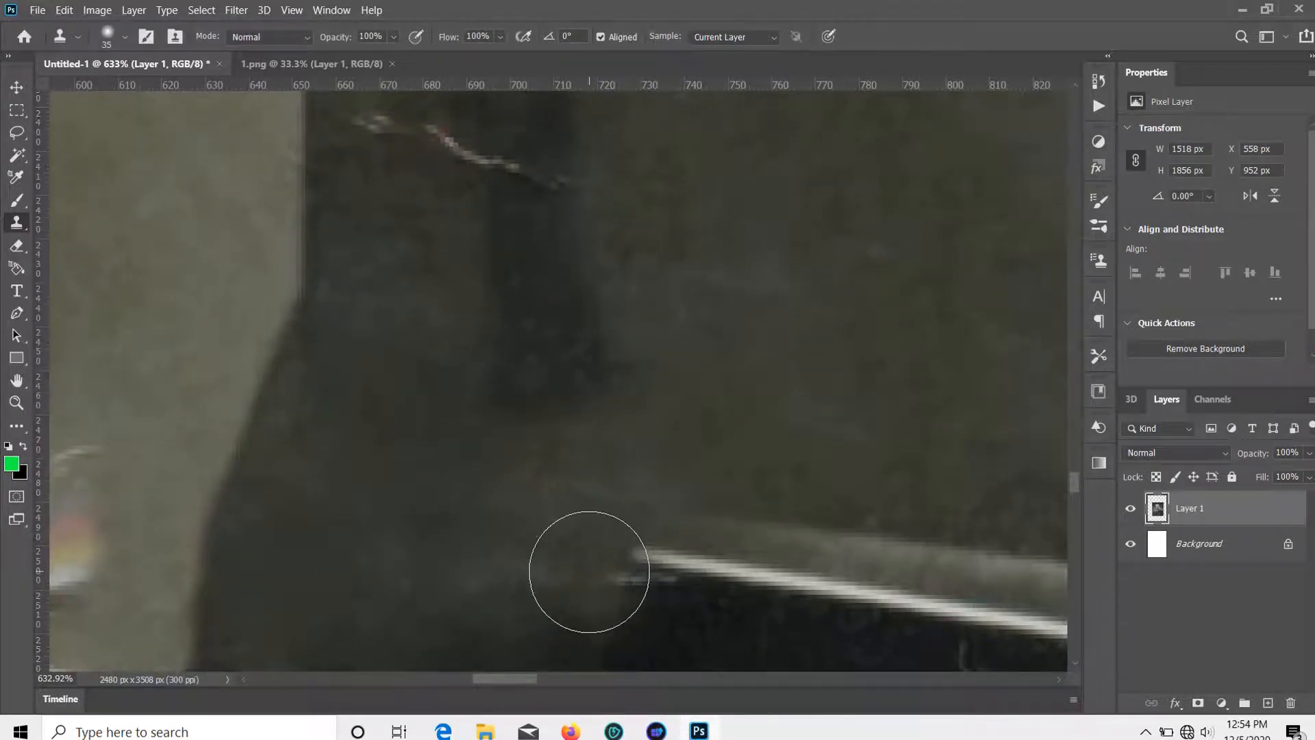
Reduce the brush to 6 px and clone over the white specks and marks along the name tag's edge nearest the sleeve.
{"action": "scroll", "coordinate": [616, 541], "scroll_direction": "down", "scroll_amount": 3}
{"action": "key", "text": "bracketleft"}
{"action": "key", "text": "bracketleft"}
{"action": "key", "text": "bracketleft"}
{"action": "key", "text": "bracketleft"}
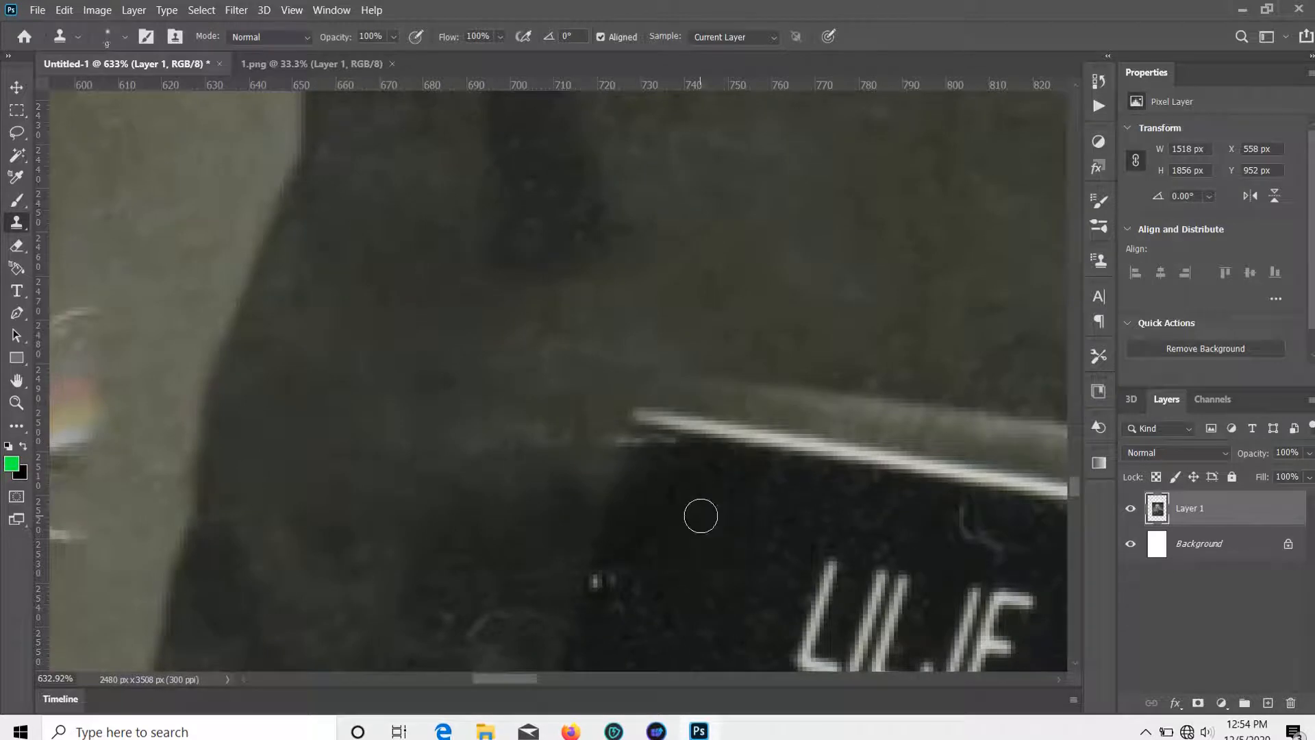
{"action": "scroll", "coordinate": [649, 499], "scroll_direction": "down", "scroll_amount": 2}
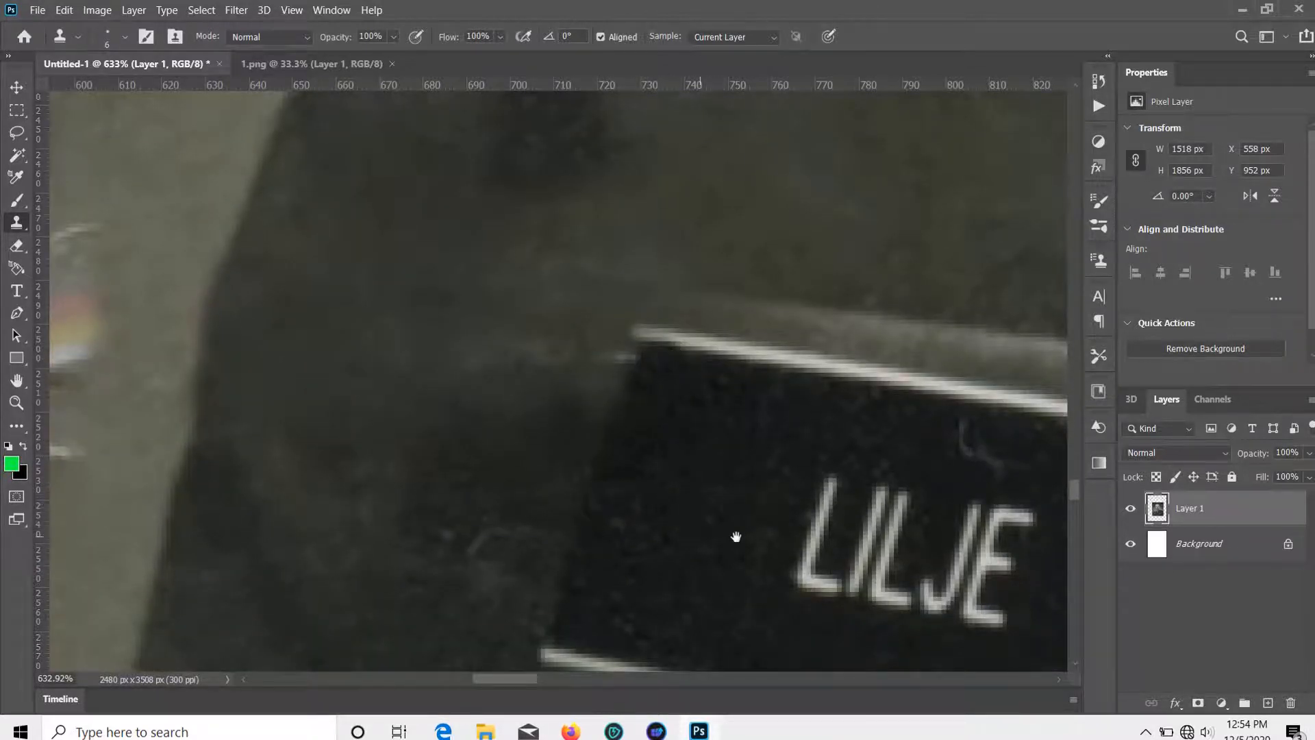
Clone out the fine scratches on the name tag's dark face and in the fabric around its lower corner.
{"action": "left_click_drag", "start_coordinate": [737, 536], "coordinate": [507, 402]}
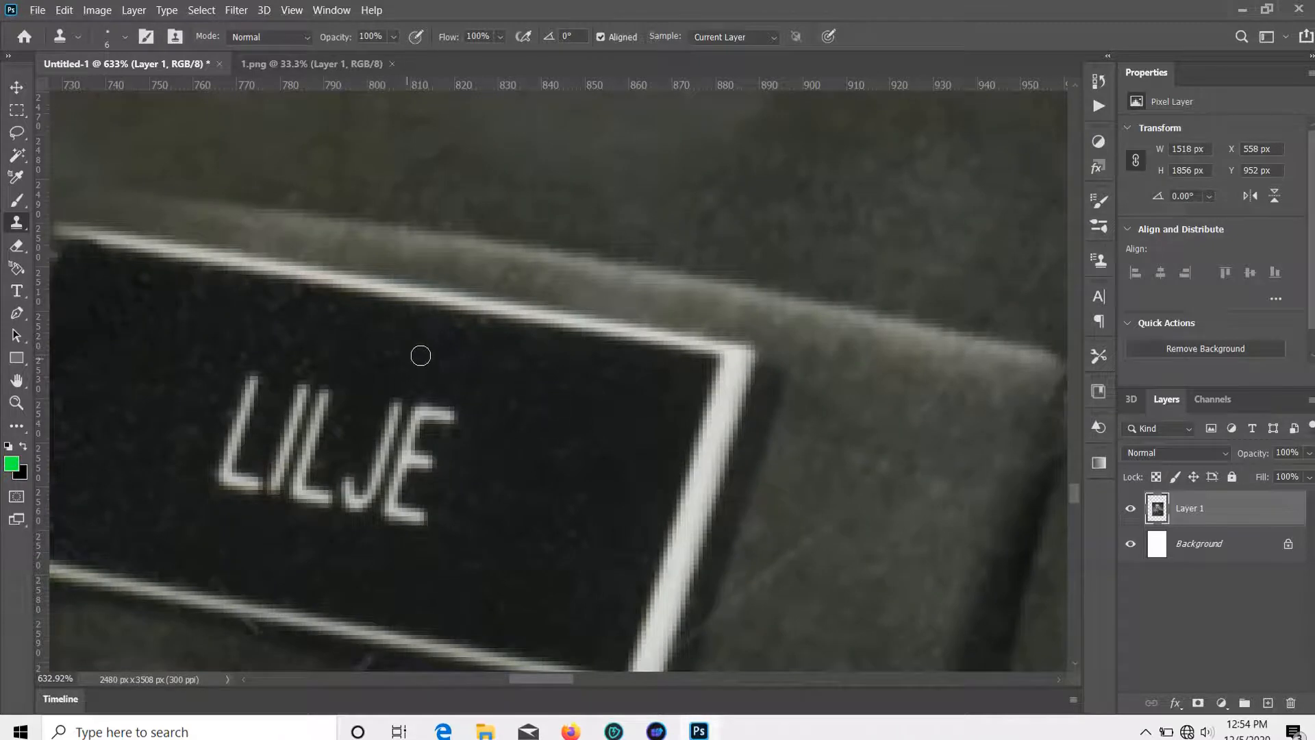
{"action": "left_click_drag", "start_coordinate": [749, 463], "coordinate": [479, 484]}
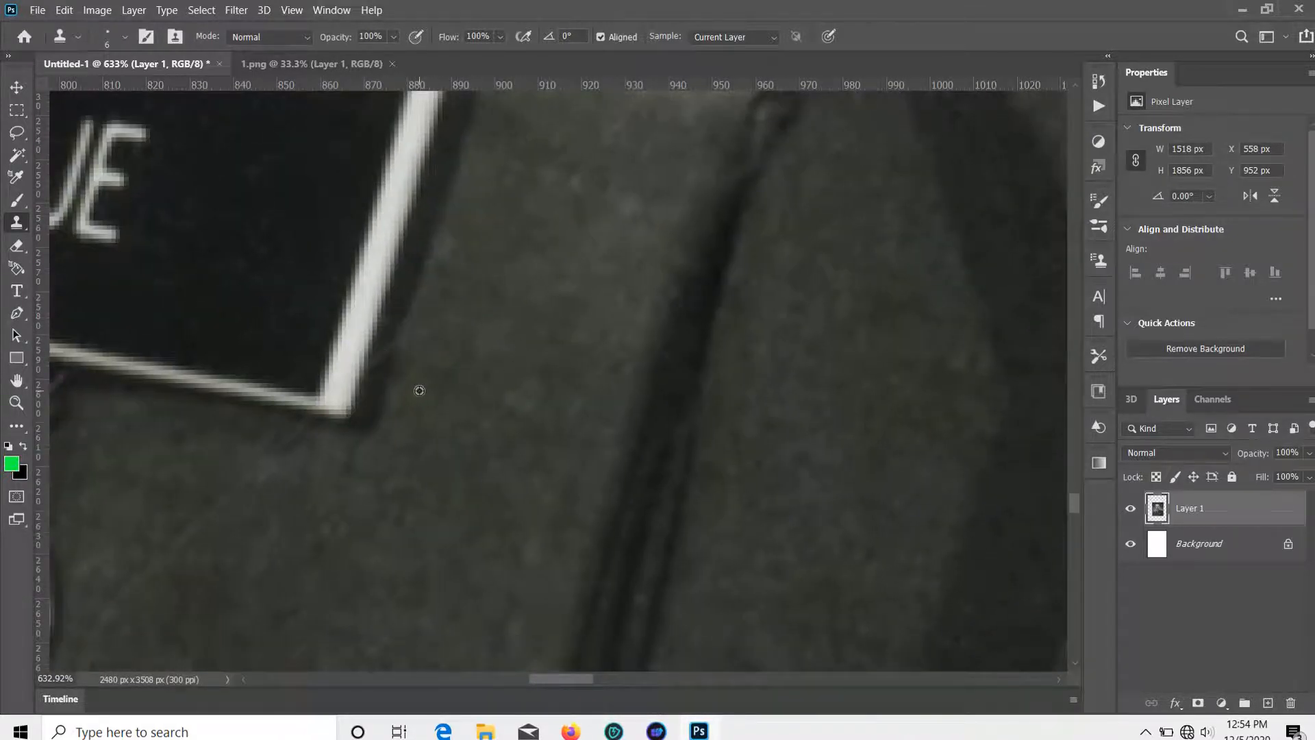
{"action": "left_click_drag", "start_coordinate": [546, 266], "coordinate": [473, 429]}
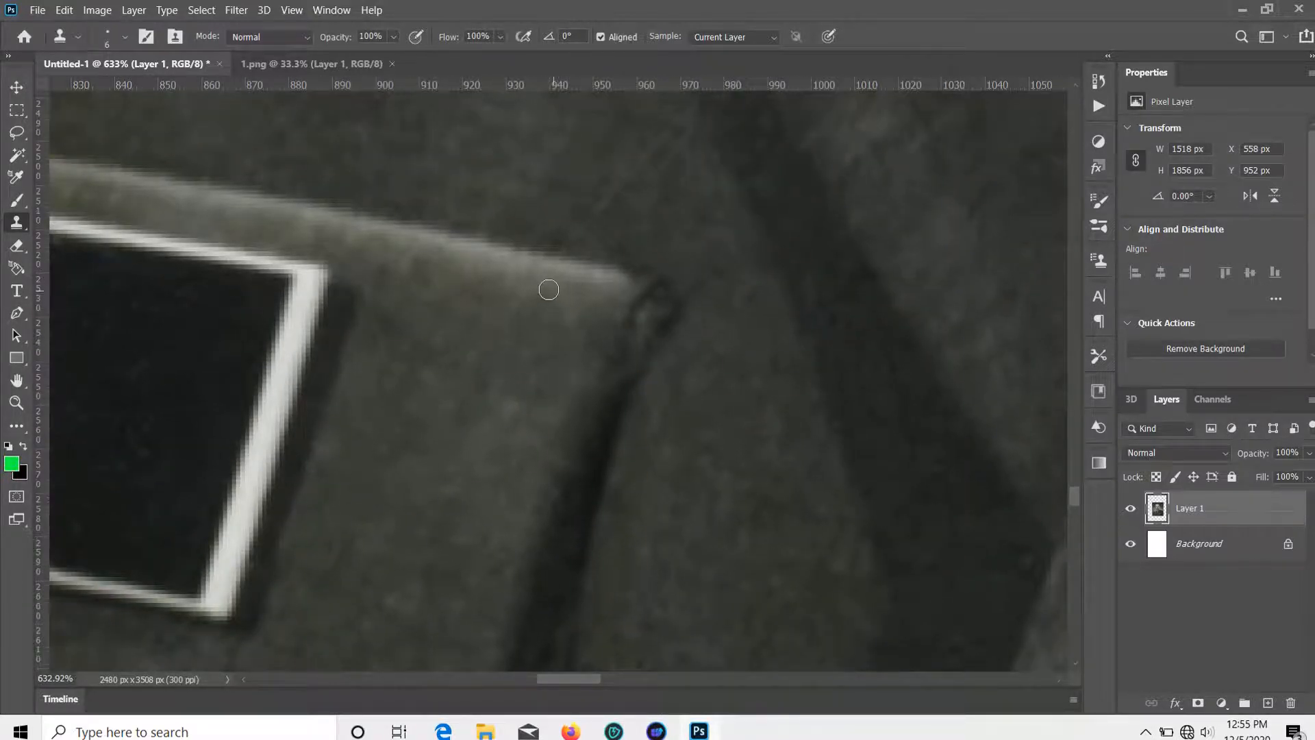
Clone dark shadow over the thin white scratch crossing the lapel's shadow above the pocket.
{"action": "scroll", "coordinate": [548, 290], "scroll_direction": "up", "scroll_amount": 5}
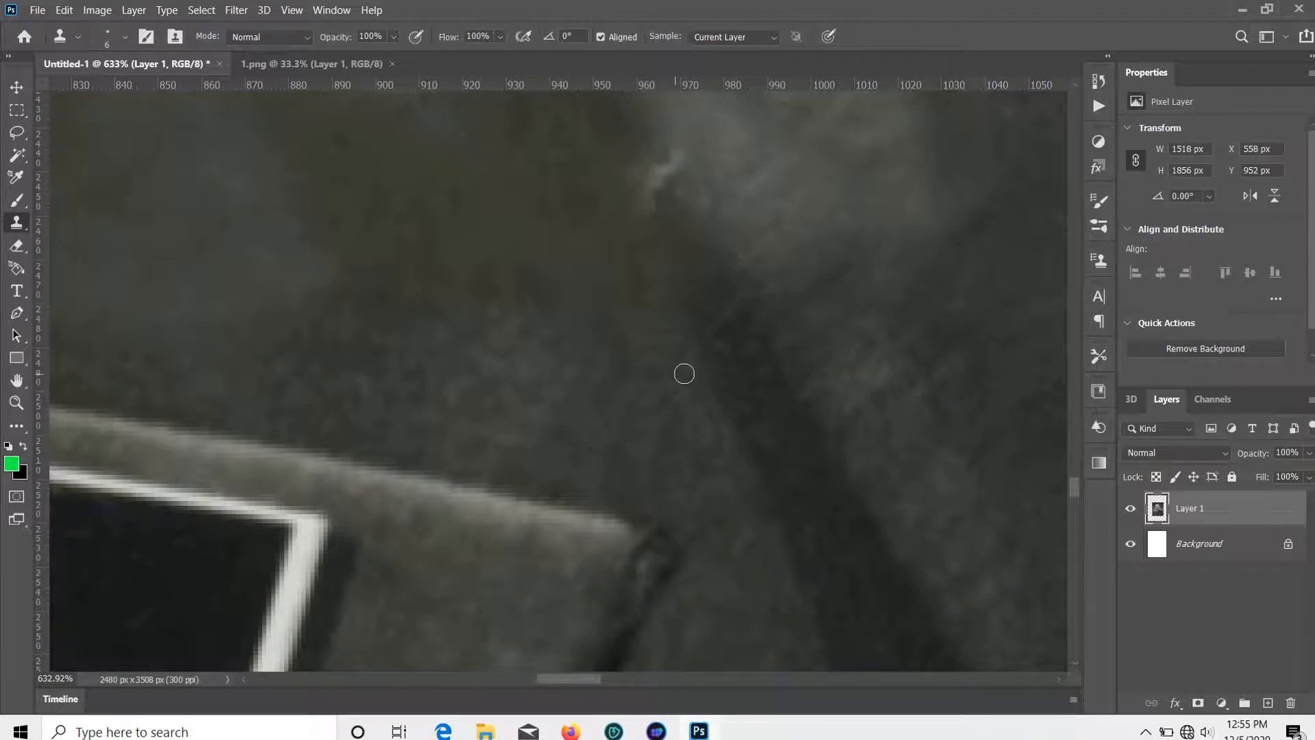
{"action": "scroll", "coordinate": [776, 248], "scroll_direction": "up", "scroll_amount": 5}
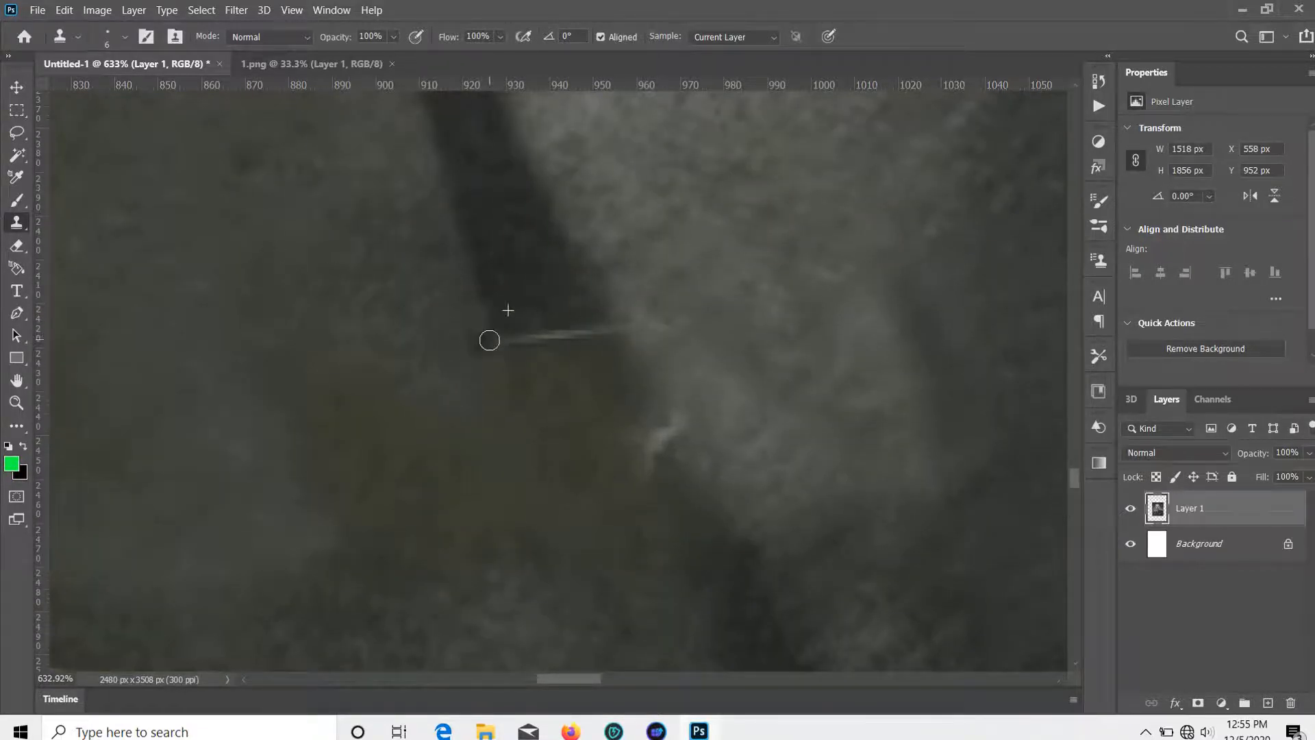
{"action": "scroll", "coordinate": [700, 323], "scroll_direction": "down", "scroll_amount": 2}
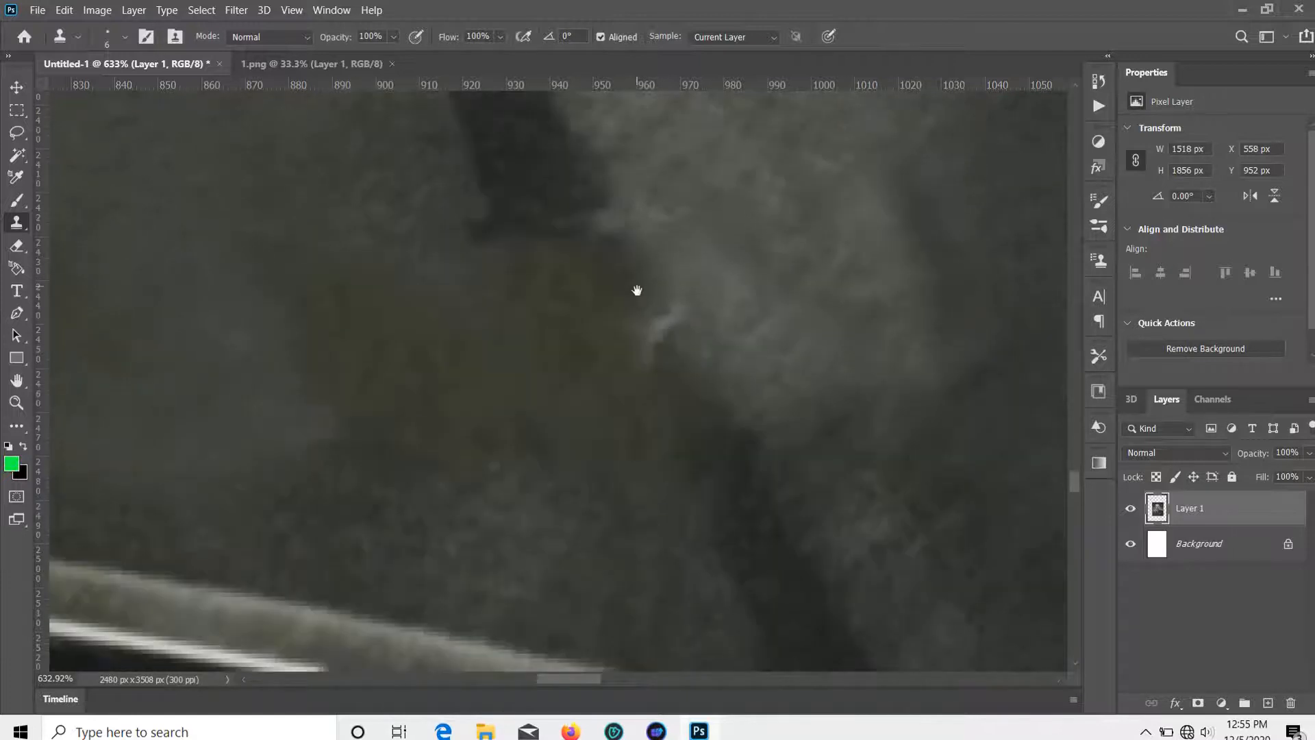
Enlarge the brush to 70 px and clone gray jacket fabric over the olive patches on the chest near the sleeve seam.
{"action": "key", "text": "ctrl+1"}
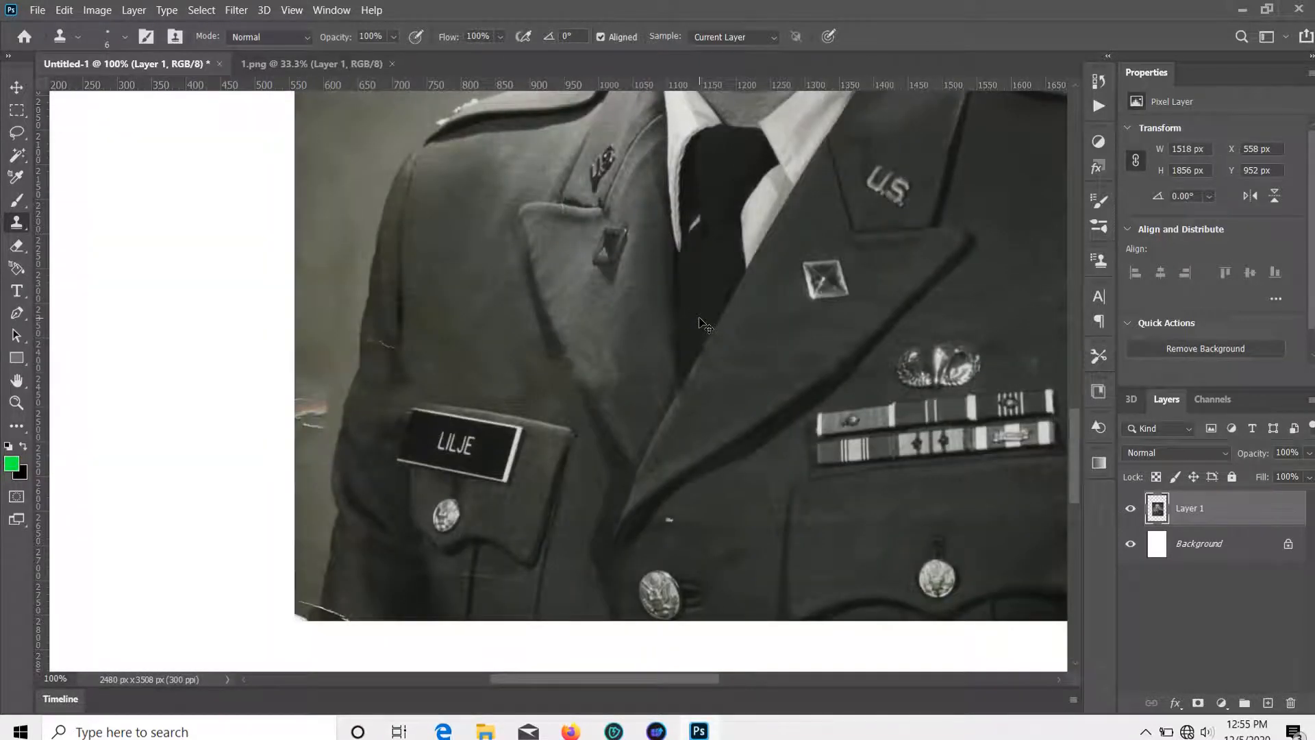
{"action": "key", "text": "ctrl+plus"}
{"action": "scroll", "coordinate": [419, 252], "scroll_direction": "up", "scroll_amount": 3}
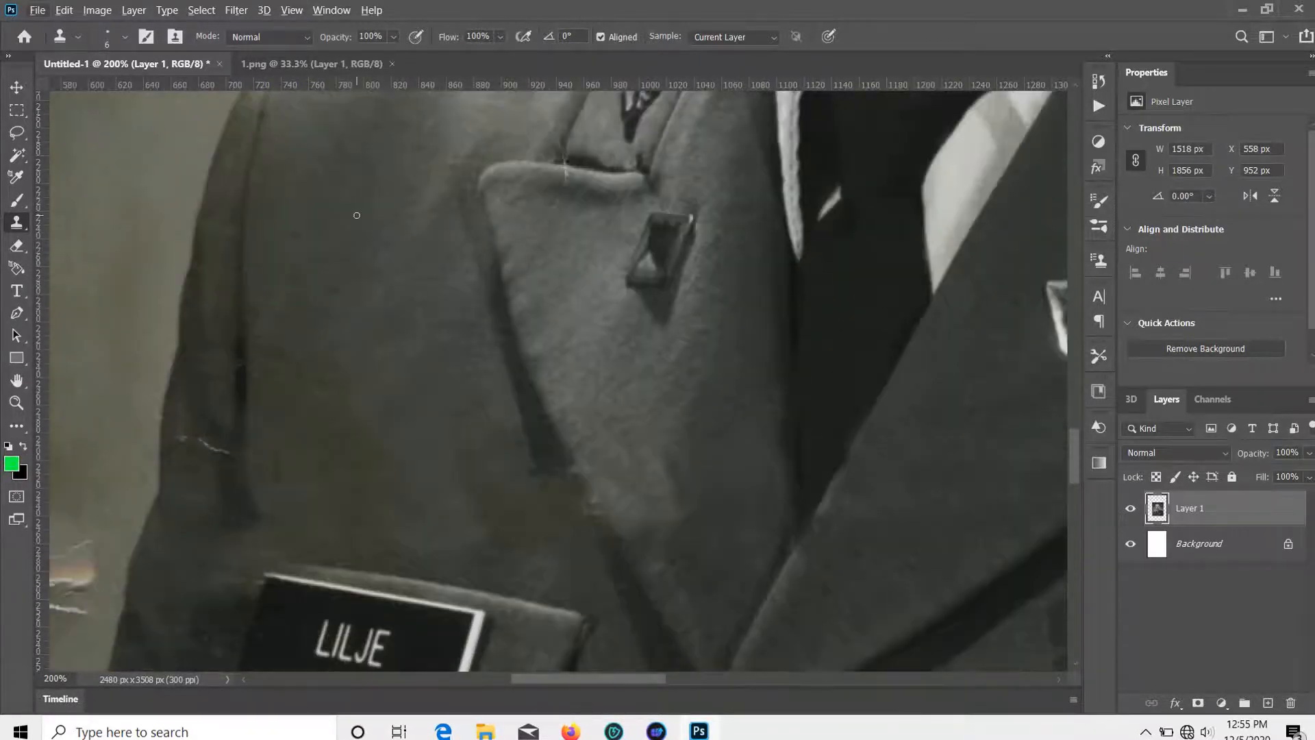
{"action": "scroll", "coordinate": [392, 197], "scroll_direction": "down", "scroll_amount": 1}
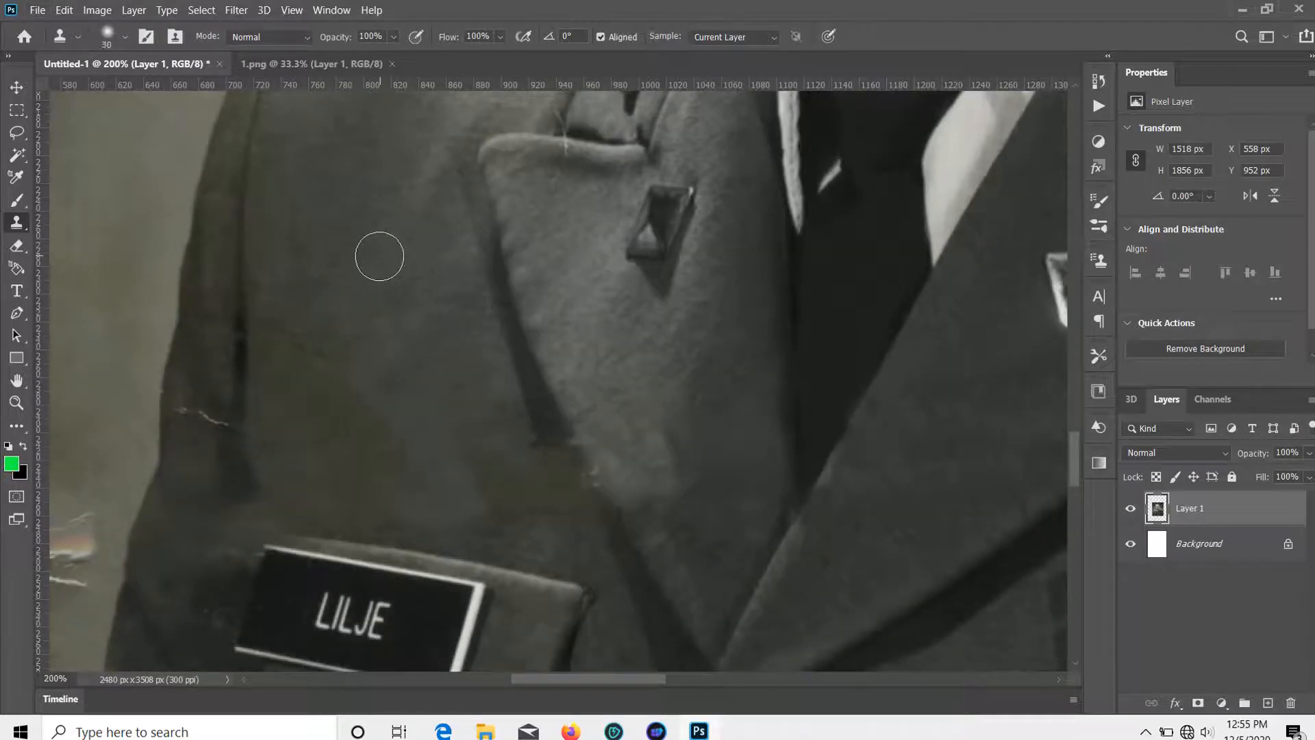
{"action": "key", "text": "bracketright"}
{"action": "key", "text": "bracketright"}
{"action": "key", "text": "bracketright"}
{"action": "key", "text": "bracketright"}
{"action": "scroll", "coordinate": [377, 205], "scroll_direction": "down", "scroll_amount": 1}
{"action": "left_click", "coordinate": [376, 225], "text": "alt"}
{"action": "left_click_drag", "start_coordinate": [331, 344], "coordinate": [378, 399]}
{"action": "left_click", "coordinate": [389, 204], "text": "alt"}
{"action": "left_click", "coordinate": [284, 290]}
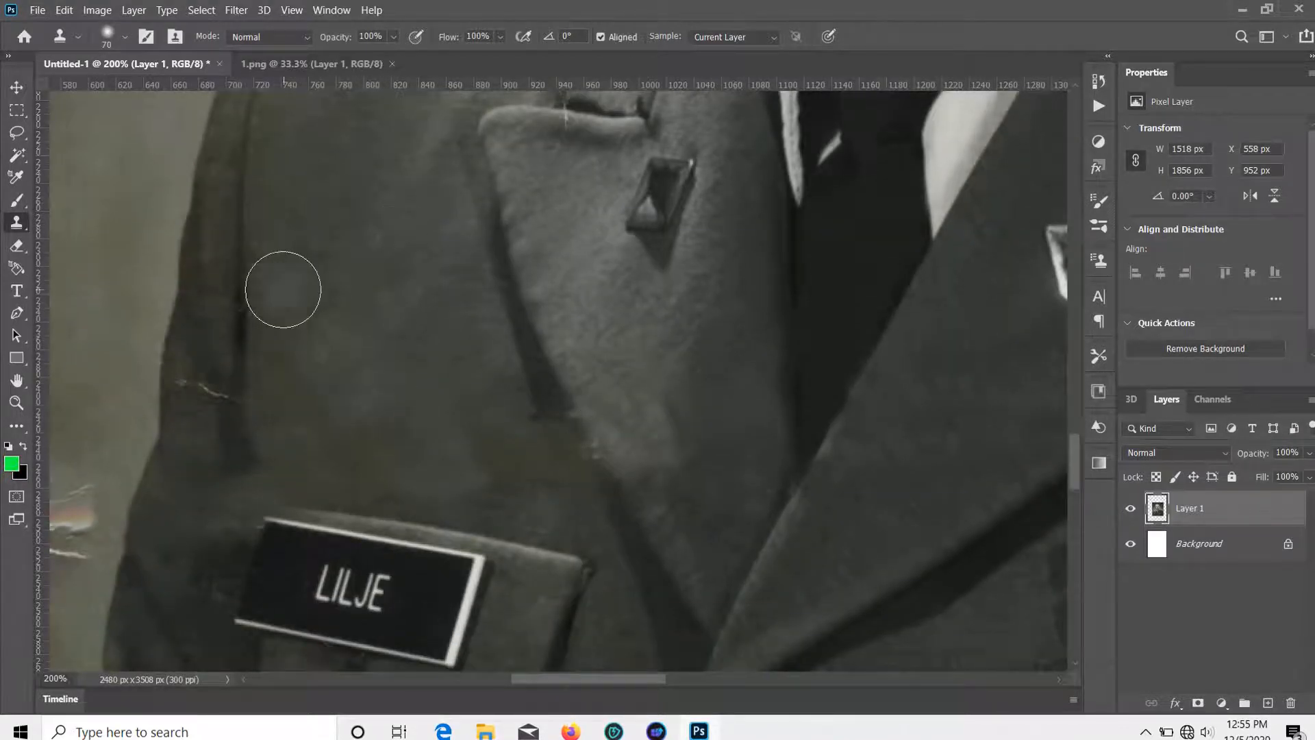
Clone gray jacket fabric over the olive patches on the chest between the sleeve seam and the lapel's shadow.
{"action": "left_click", "coordinate": [348, 171], "text": "alt"}
{"action": "left_click", "coordinate": [472, 452]}
{"action": "left_click", "coordinate": [418, 220], "text": "alt"}
{"action": "left_click", "coordinate": [396, 455]}
{"action": "left_click", "coordinate": [423, 443]}
{"action": "left_click", "coordinate": [395, 208], "text": "alt"}
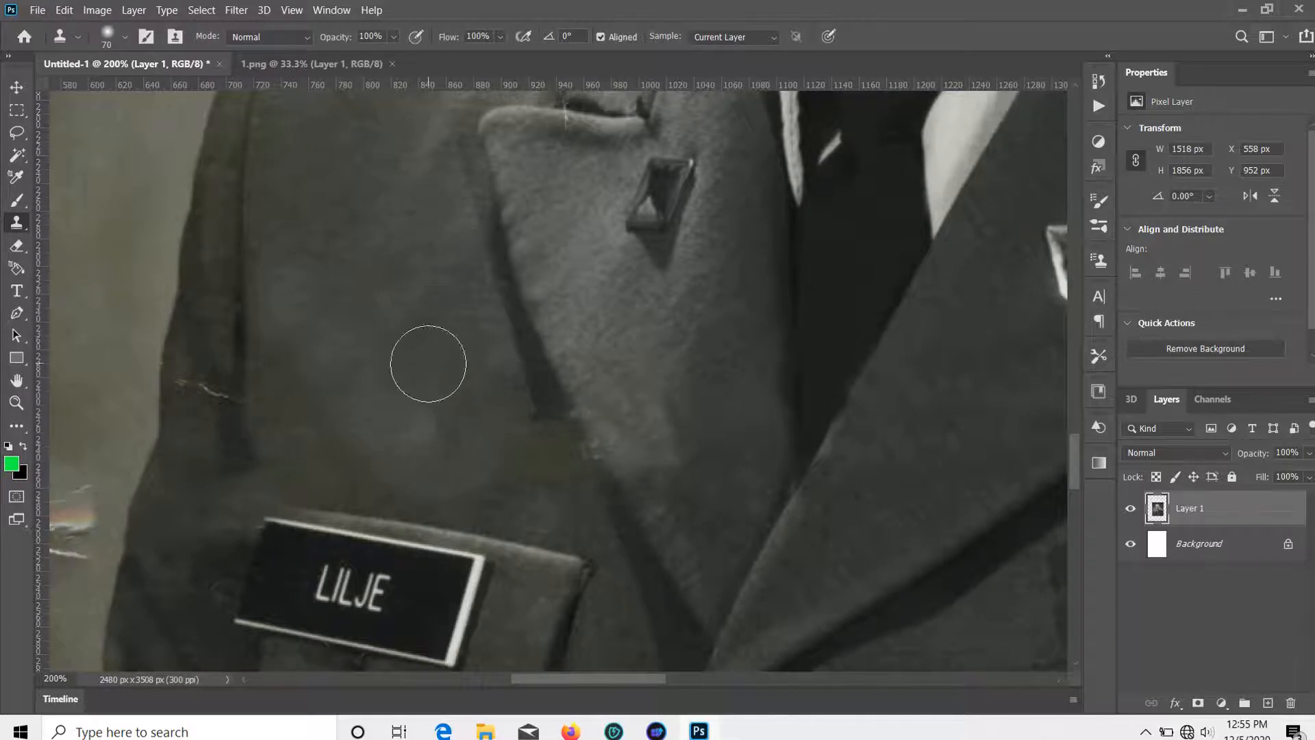
{"action": "left_click", "coordinate": [440, 419]}
Clone clean chest fabric over the remaining olive discoloration directly above the name tag and beside the lapel's lower edge.
{"action": "scroll", "coordinate": [440, 315], "scroll_direction": "down", "scroll_amount": 2}
{"action": "left_click", "coordinate": [375, 146], "text": "alt"}
{"action": "left_click", "coordinate": [411, 398]}
{"action": "left_click", "coordinate": [351, 220], "text": "alt"}
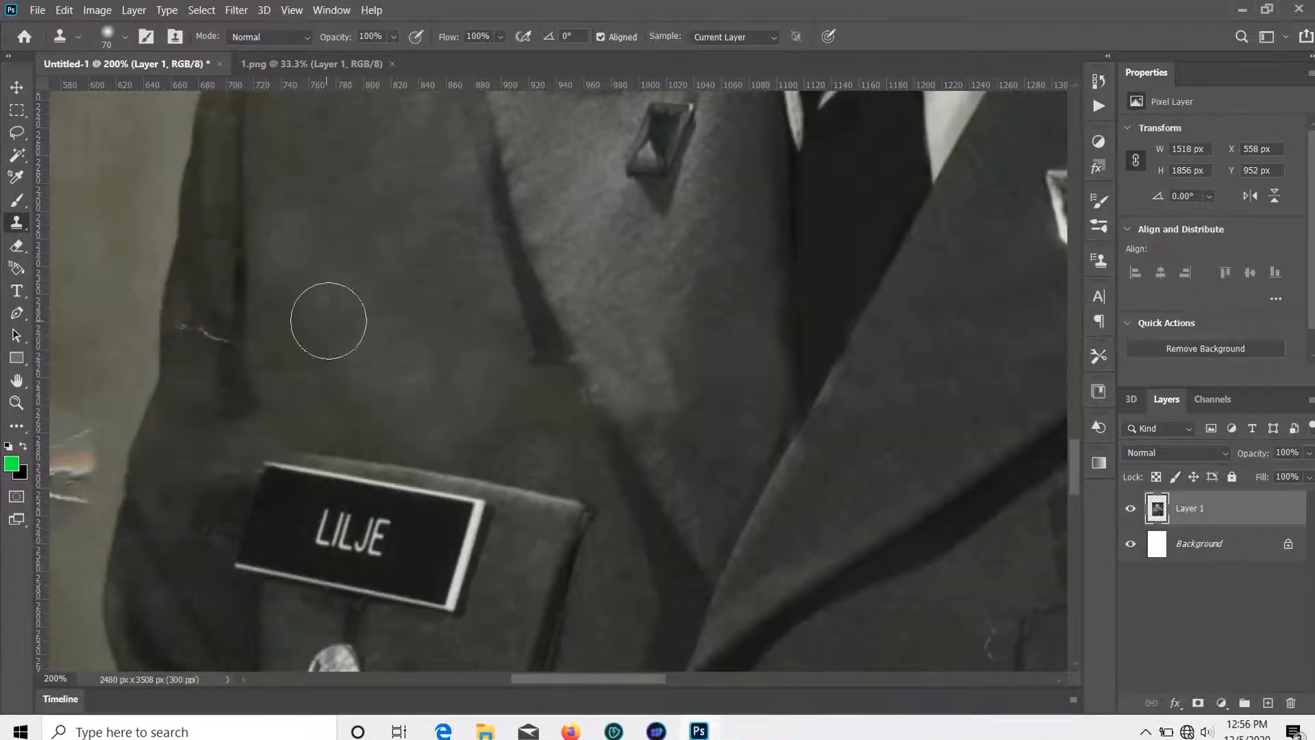
{"action": "left_click", "coordinate": [304, 321]}
{"action": "left_click", "coordinate": [341, 384]}
{"action": "left_click", "coordinate": [374, 168], "text": "alt"}
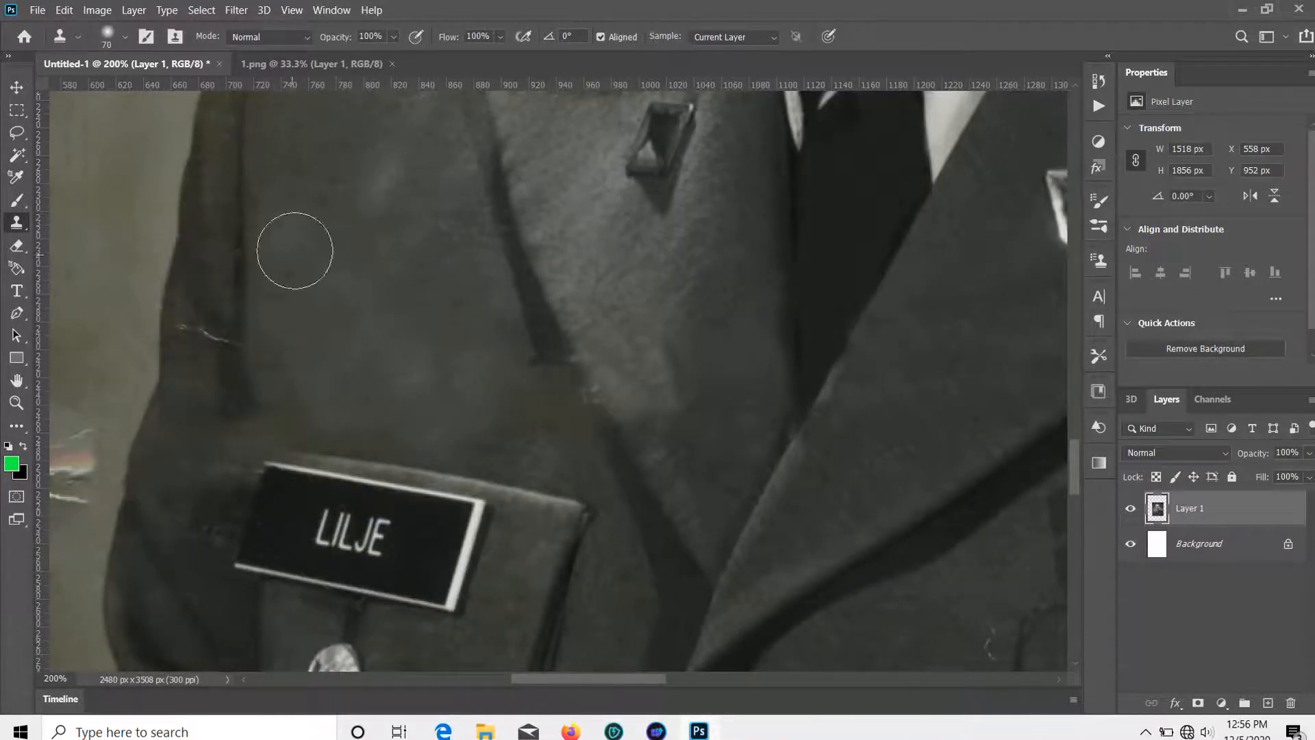
{"action": "left_click", "coordinate": [278, 416]}
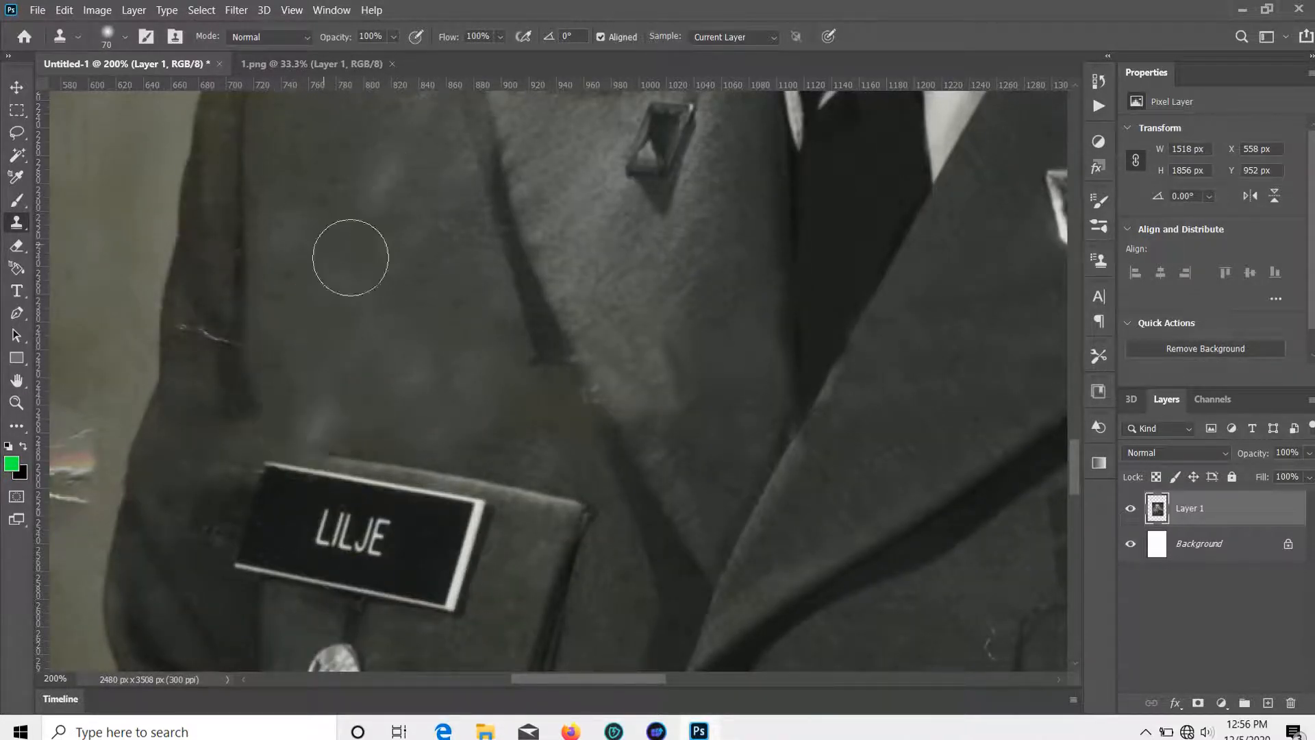
{"action": "left_click", "coordinate": [514, 370]}
{"action": "scroll", "coordinate": [468, 392], "scroll_direction": "up", "scroll_amount": 3}
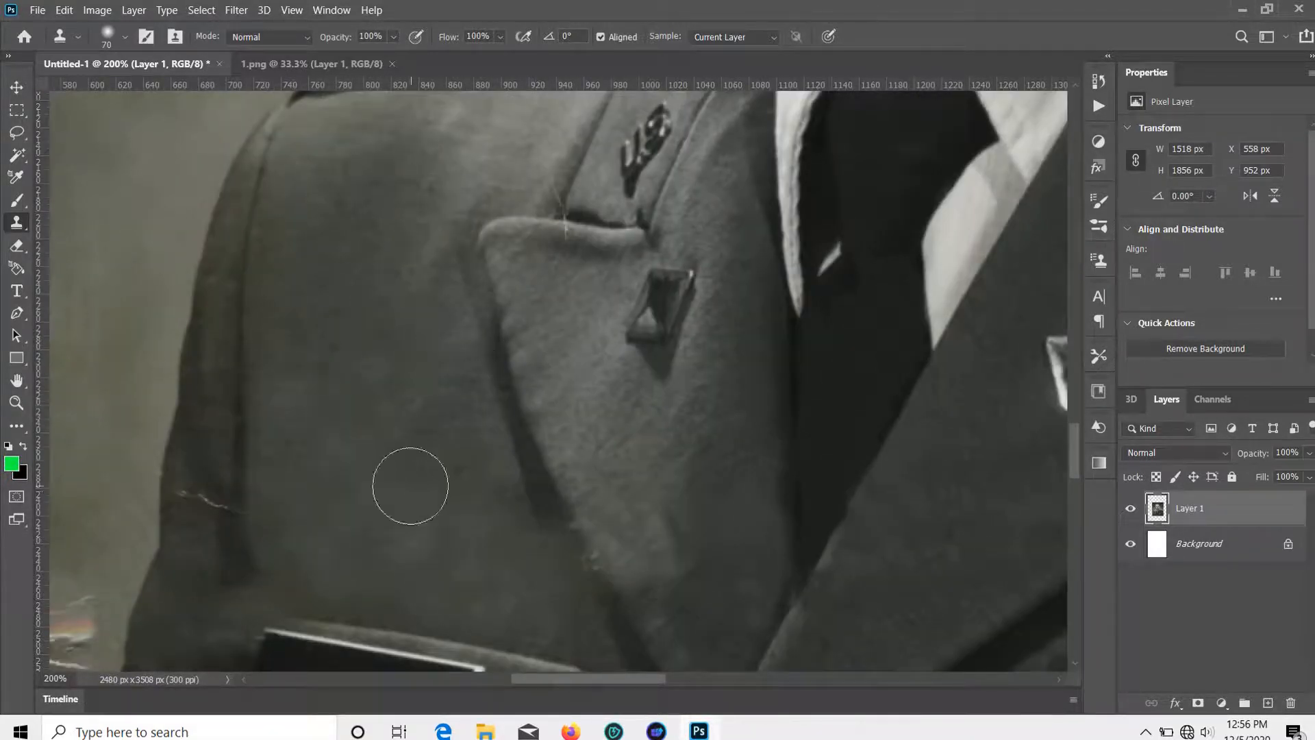
{"action": "scroll", "coordinate": [409, 485], "scroll_direction": "down", "scroll_amount": 1}
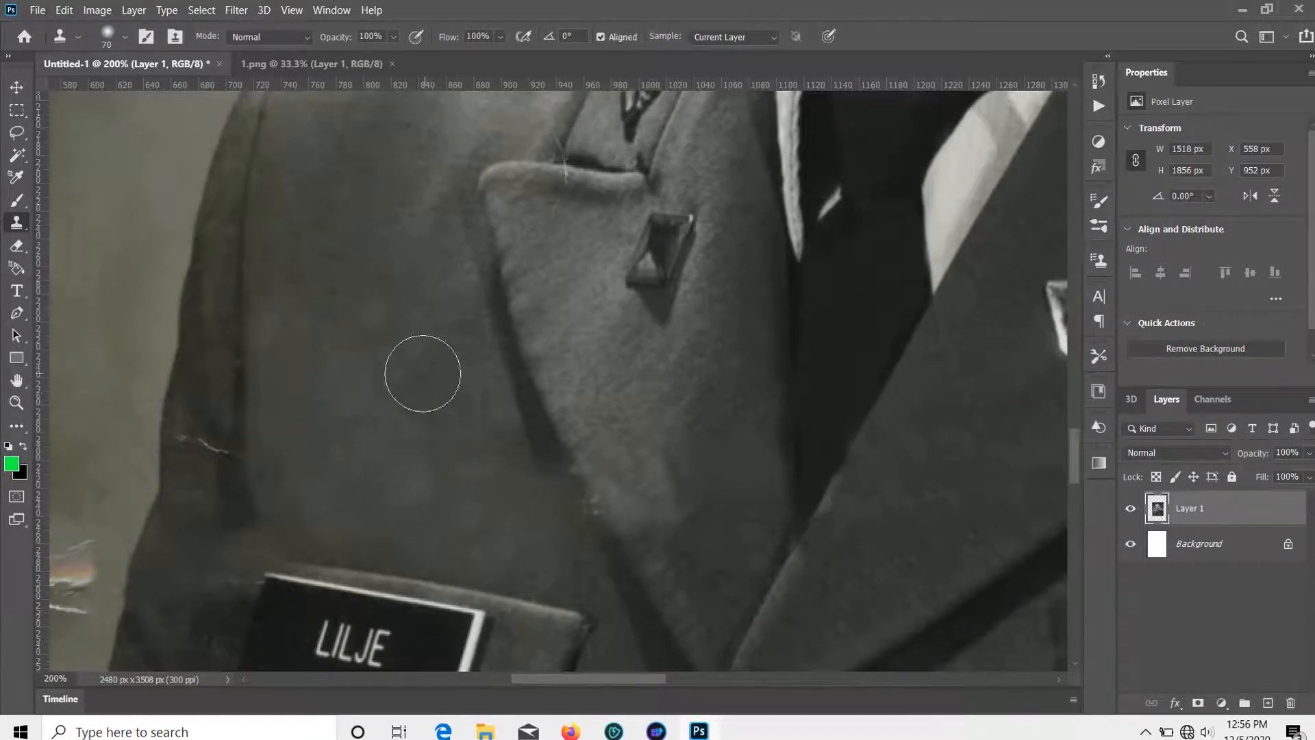
Clone lapel fabric and its edge shadow over the white specks and broken edge on the lower lapel.
{"action": "scroll", "coordinate": [420, 373], "scroll_direction": "down", "scroll_amount": 2}
{"action": "left_click", "coordinate": [569, 273], "text": "alt"}
{"action": "left_click", "coordinate": [596, 341]}
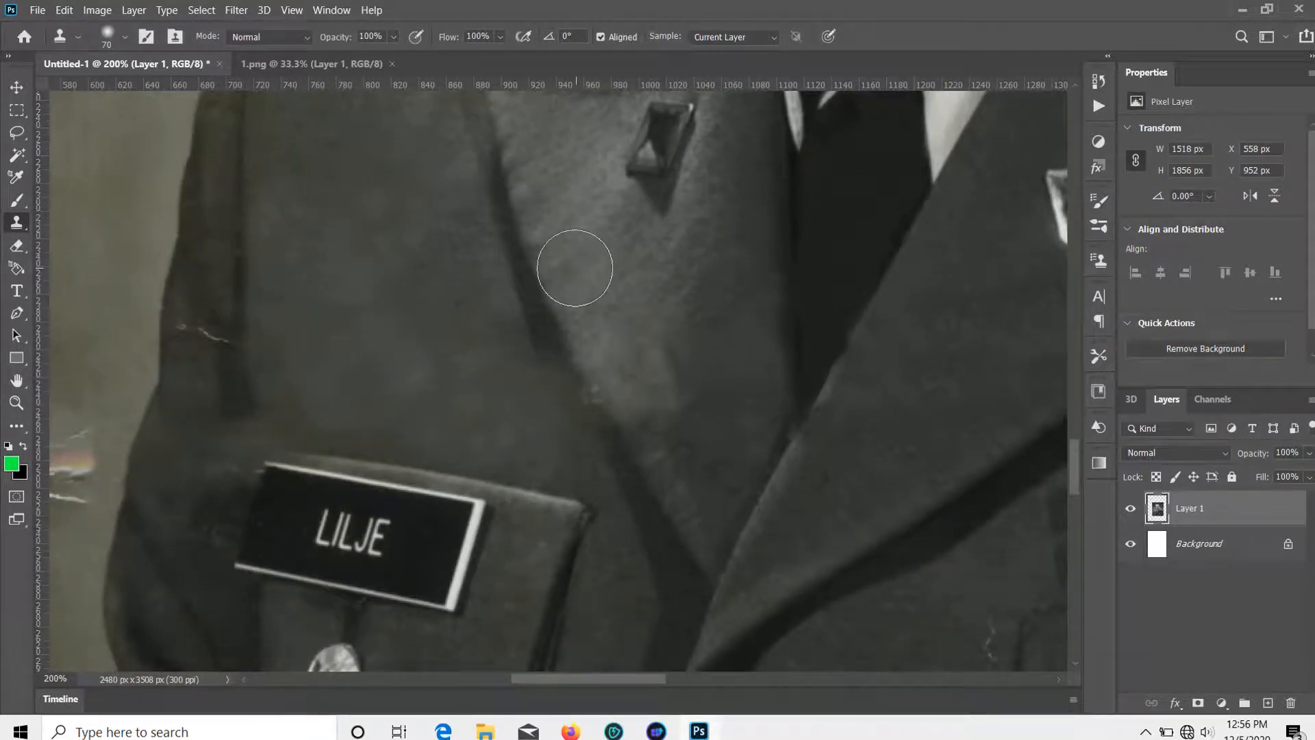
{"action": "left_click", "coordinate": [563, 249], "text": "alt"}
{"action": "left_click_drag", "start_coordinate": [603, 363], "coordinate": [614, 377]}
{"action": "left_click_drag", "start_coordinate": [566, 312], "coordinate": [599, 379]}
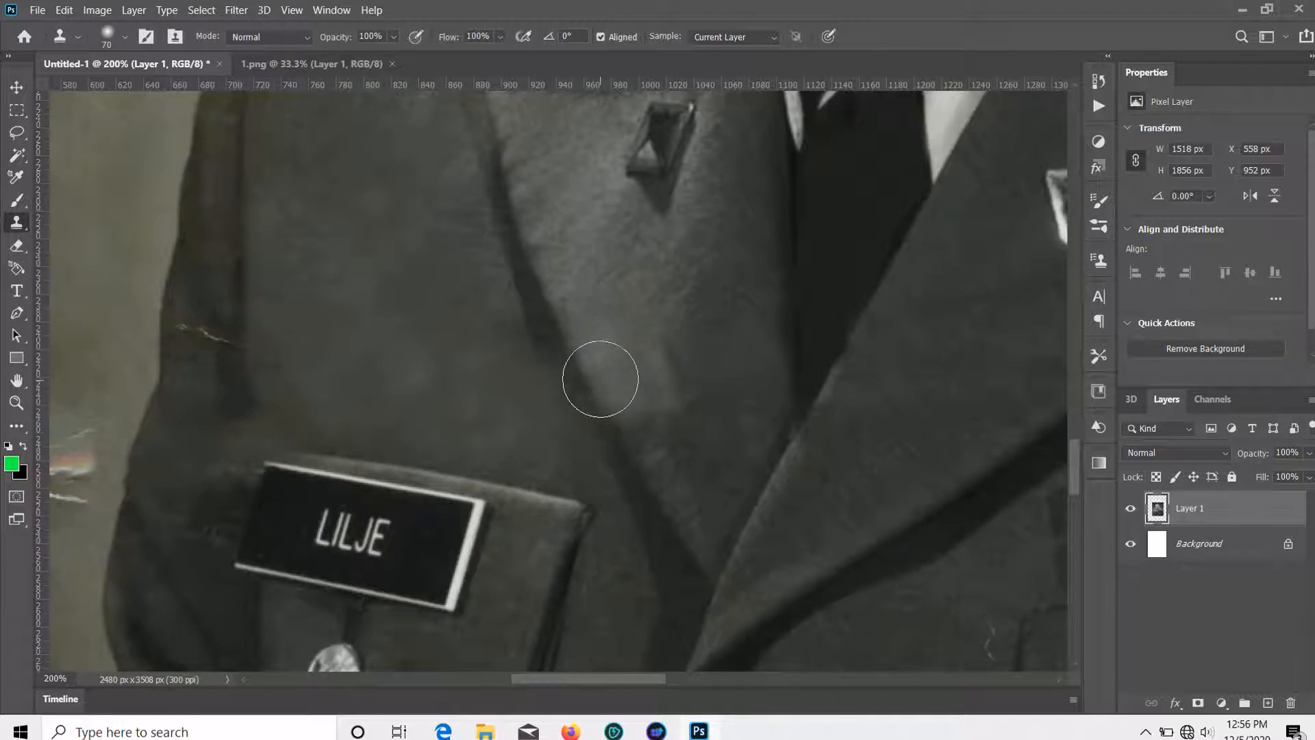
{"action": "left_click", "coordinate": [564, 280], "text": "alt"}
{"action": "left_click", "coordinate": [549, 301]}
{"action": "left_click", "coordinate": [548, 299], "text": "alt"}
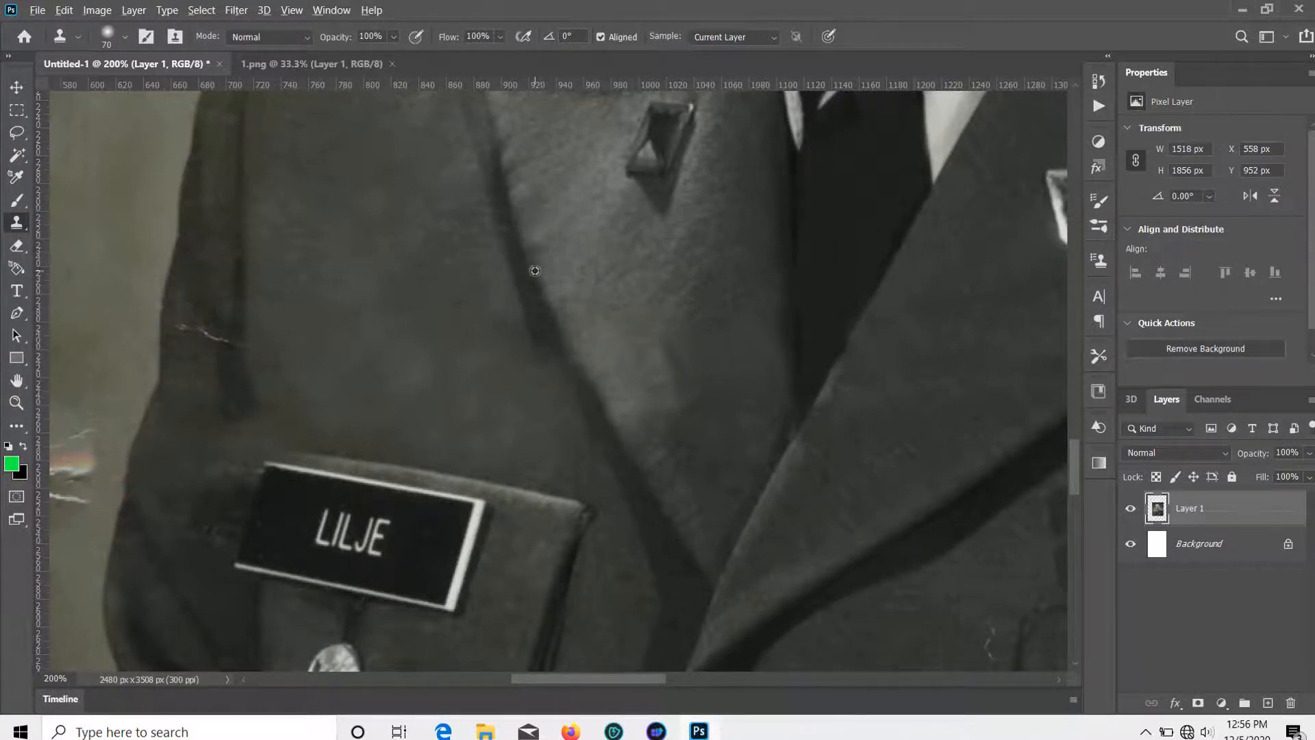
Clone dark sleeve fabric over the thin white scratch on the upper sleeve beside the seam.
{"action": "scroll", "coordinate": [719, 343], "scroll_direction": "down", "scroll_amount": 2}
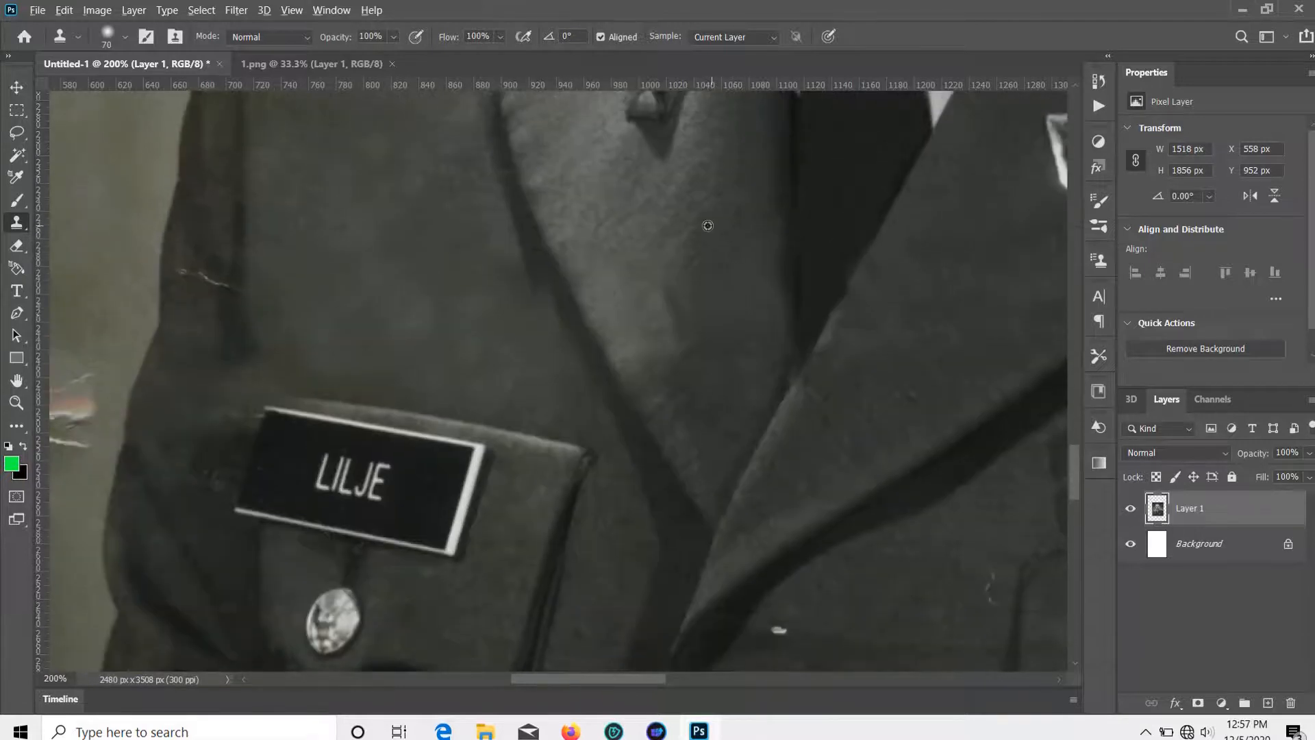
{"action": "scroll", "coordinate": [714, 211], "scroll_direction": "down", "scroll_amount": 1}
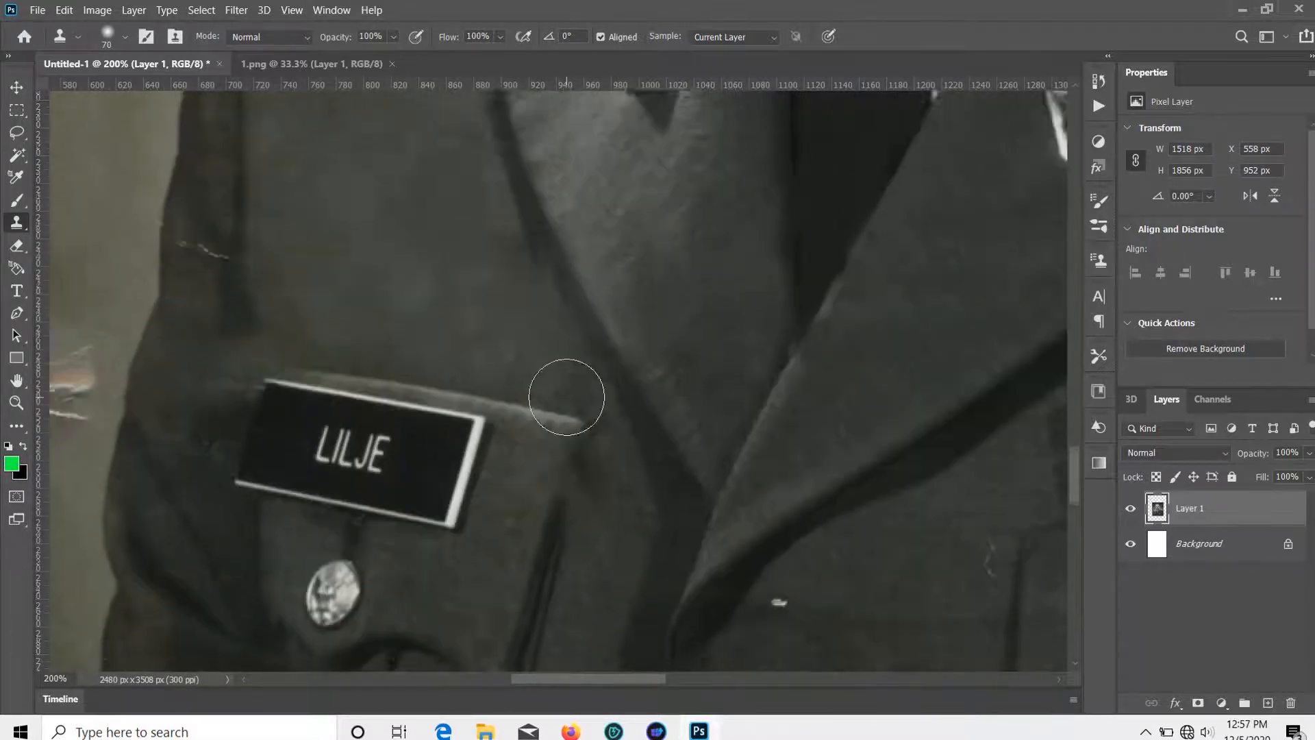
{"action": "scroll", "coordinate": [529, 329], "scroll_direction": "up", "scroll_amount": 1}
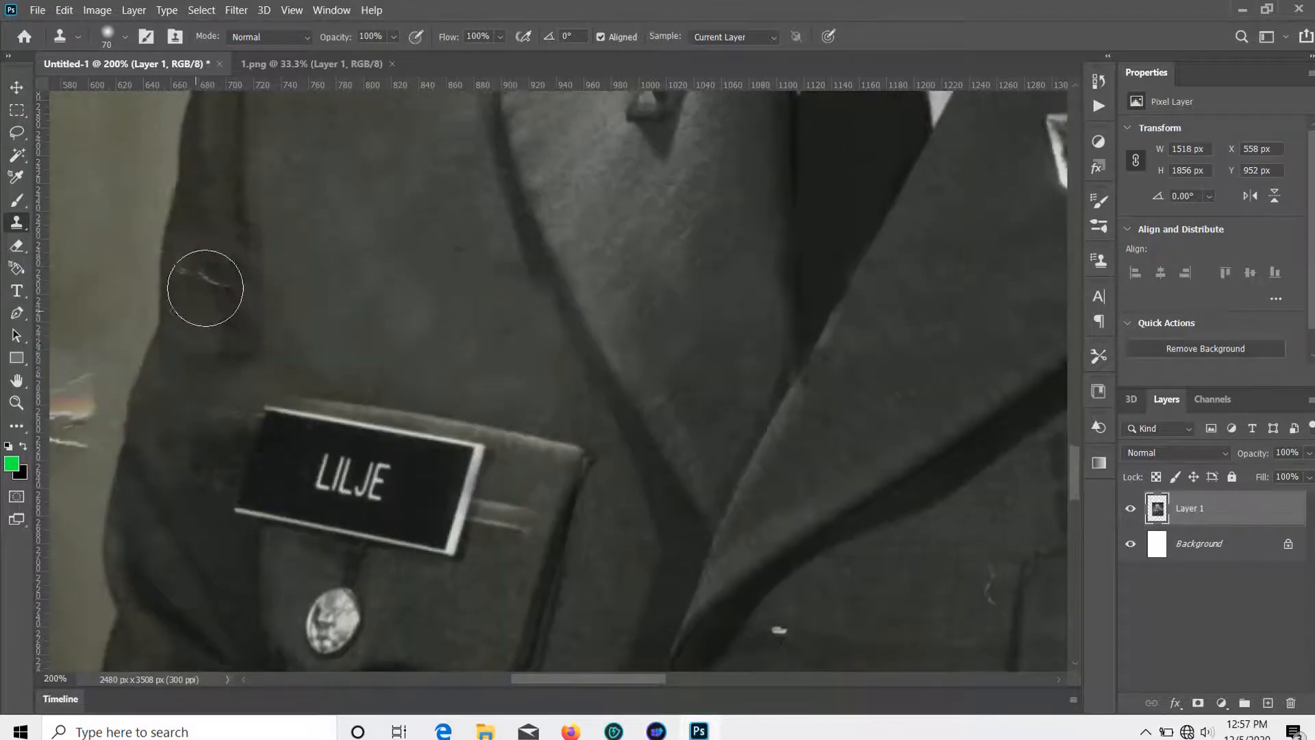
{"action": "left_click", "coordinate": [202, 238], "text": "alt"}
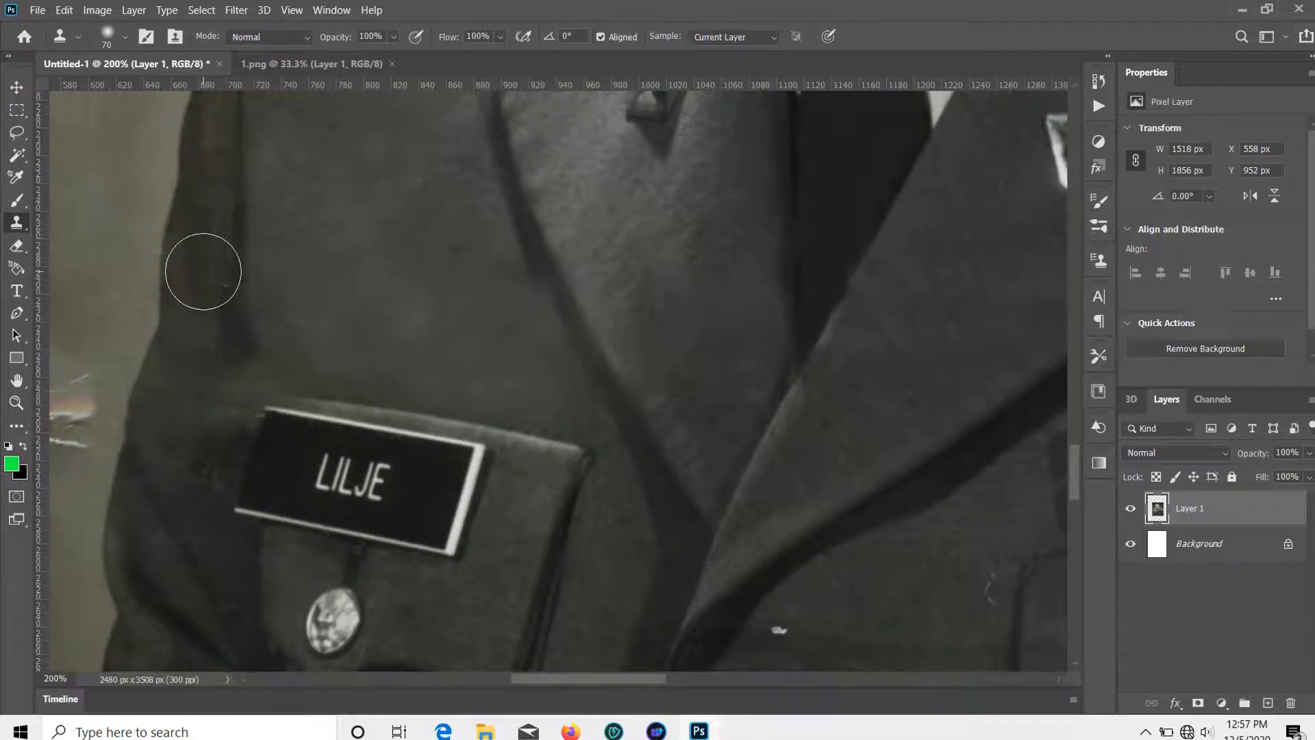
{"action": "left_click_drag", "start_coordinate": [204, 272], "coordinate": [217, 281]}
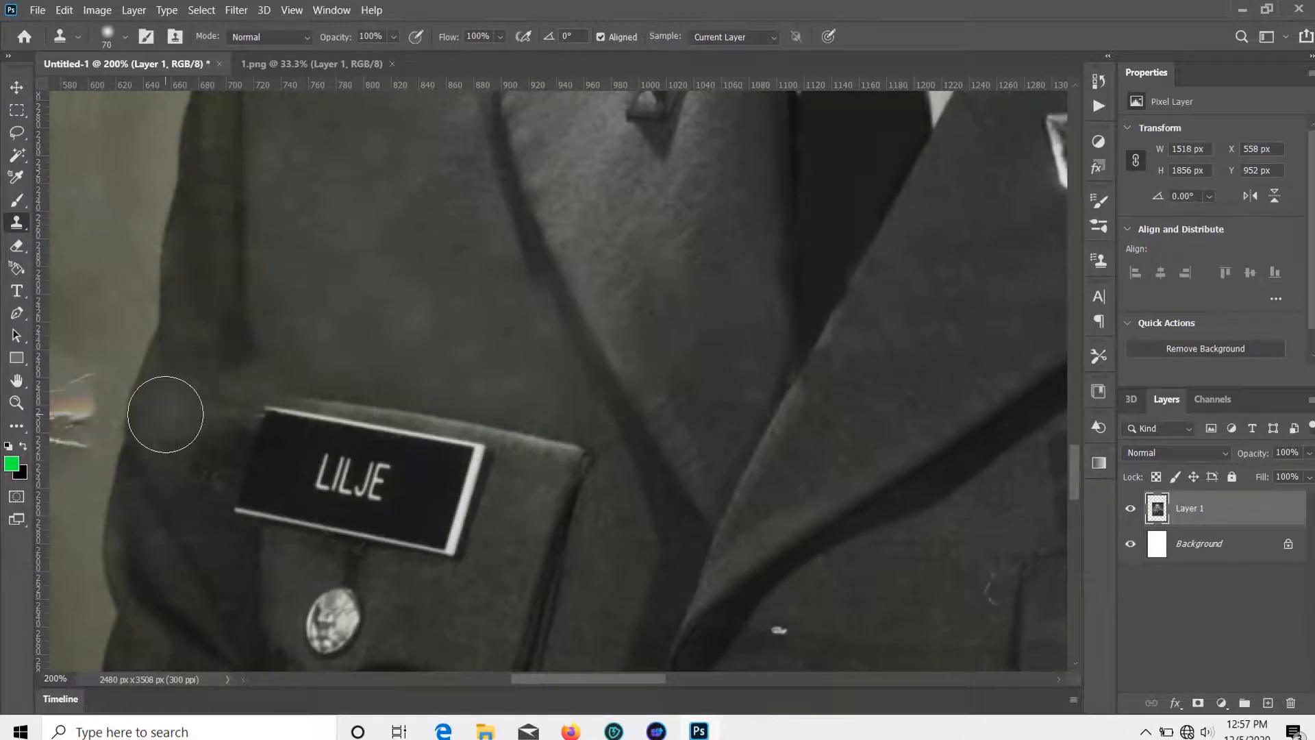
Clone dark sleeve fabric over the faded discoloration on the sleeve beside the name tag.
{"action": "scroll", "coordinate": [194, 439], "scroll_direction": "down", "scroll_amount": 3}
{"action": "left_click", "coordinate": [194, 439], "text": "alt"}
{"action": "left_click_drag", "start_coordinate": [176, 367], "coordinate": [143, 319]}
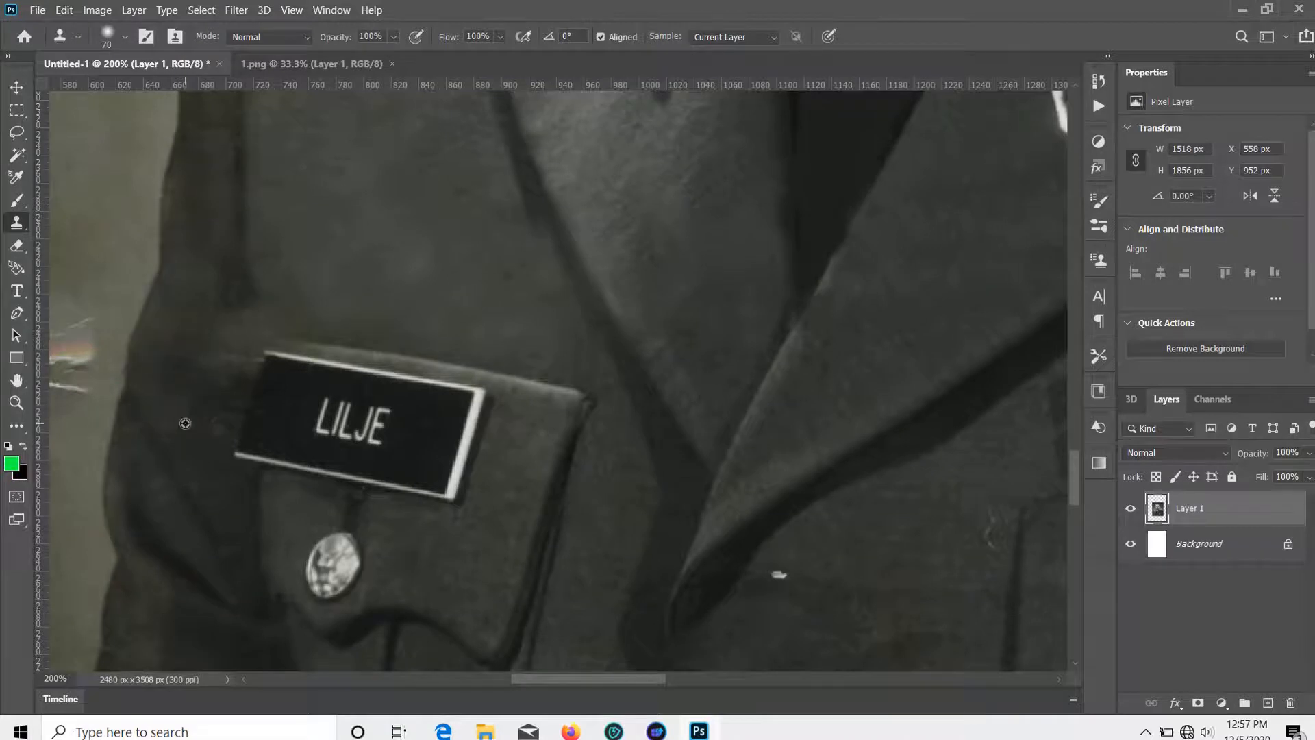
{"action": "left_click", "coordinate": [185, 422], "text": "alt"}
{"action": "left_click", "coordinate": [163, 355]}
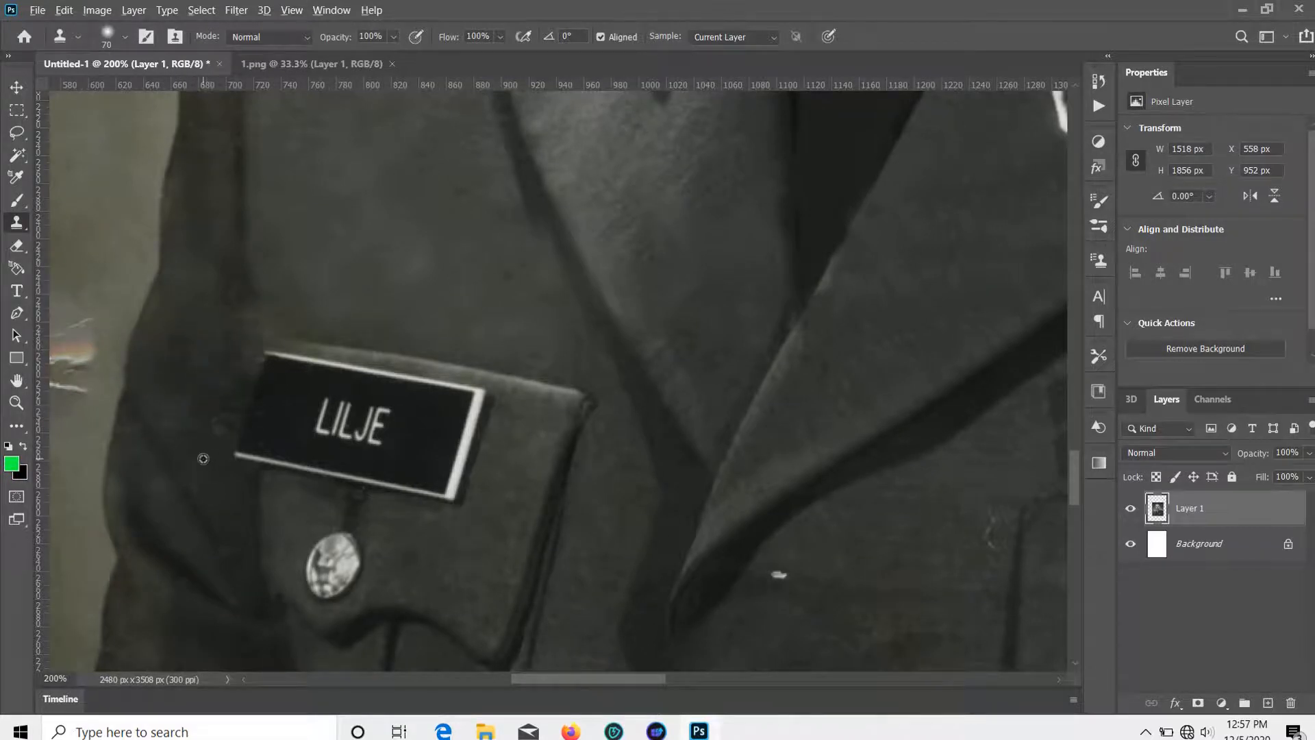
Reduce the brush to 10 px and clone dark sleeve fabric over the white crack at the photo's lower left corner.
{"action": "scroll", "coordinate": [514, 654], "scroll_direction": "down", "scroll_amount": 3}
{"action": "scroll", "coordinate": [514, 655], "scroll_direction": "down", "scroll_amount": 5}
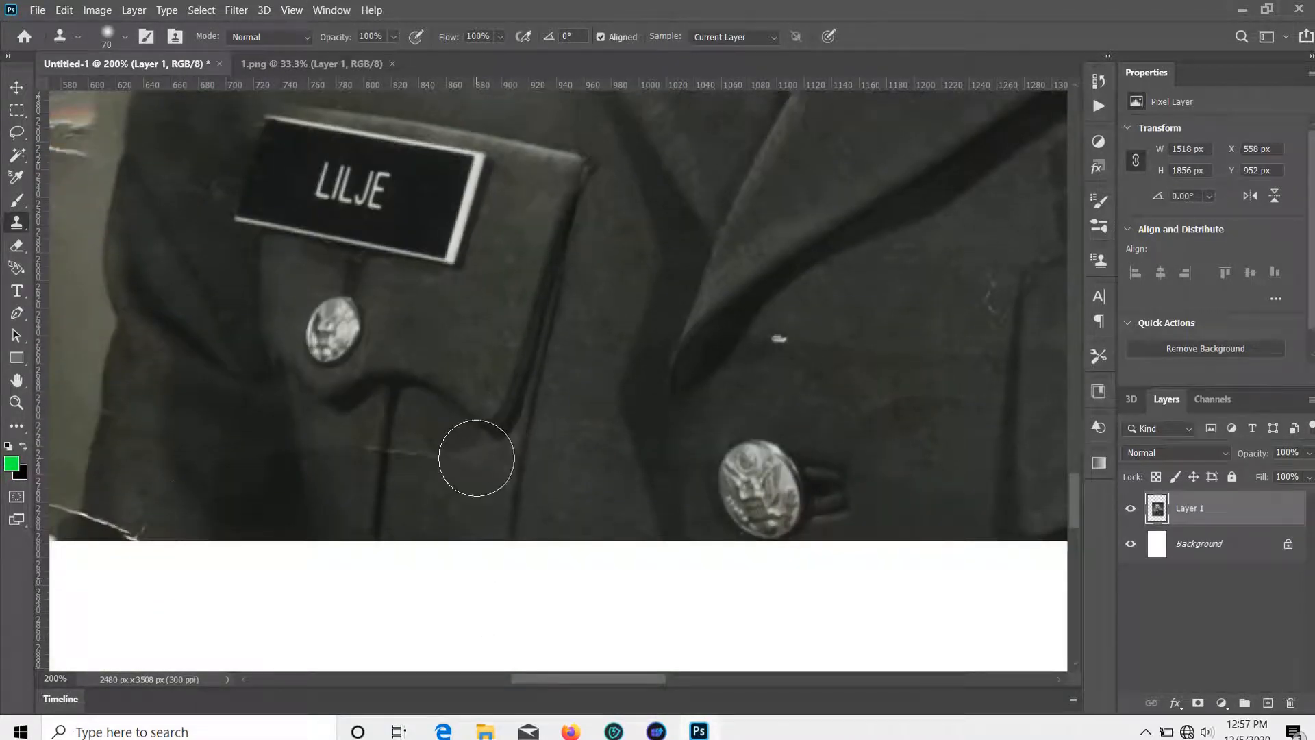
{"action": "scroll", "coordinate": [137, 521], "scroll_direction": "up", "scroll_amount": 5}
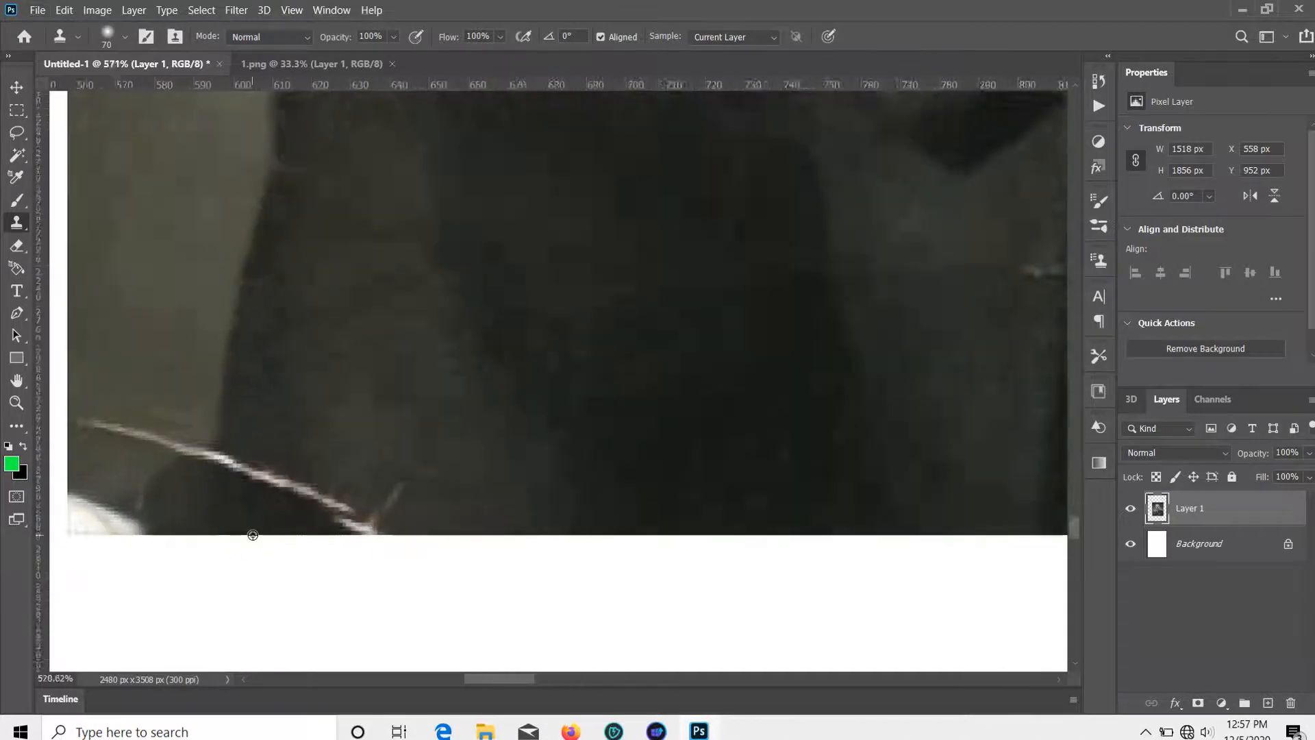
{"action": "left_click", "coordinate": [330, 342], "text": "alt"}
{"action": "key", "text": "bracketleft"}
{"action": "key", "text": "bracketleft"}
{"action": "key", "text": "bracketleft"}
{"action": "key", "text": "bracketleft"}
{"action": "key", "text": "bracketleft"}
{"action": "key", "text": "bracketleft"}
{"action": "key", "text": "bracketleft"}
{"action": "key", "text": "bracketleft"}
{"action": "key", "text": "bracketleft"}
{"action": "key", "text": "bracketleft"}
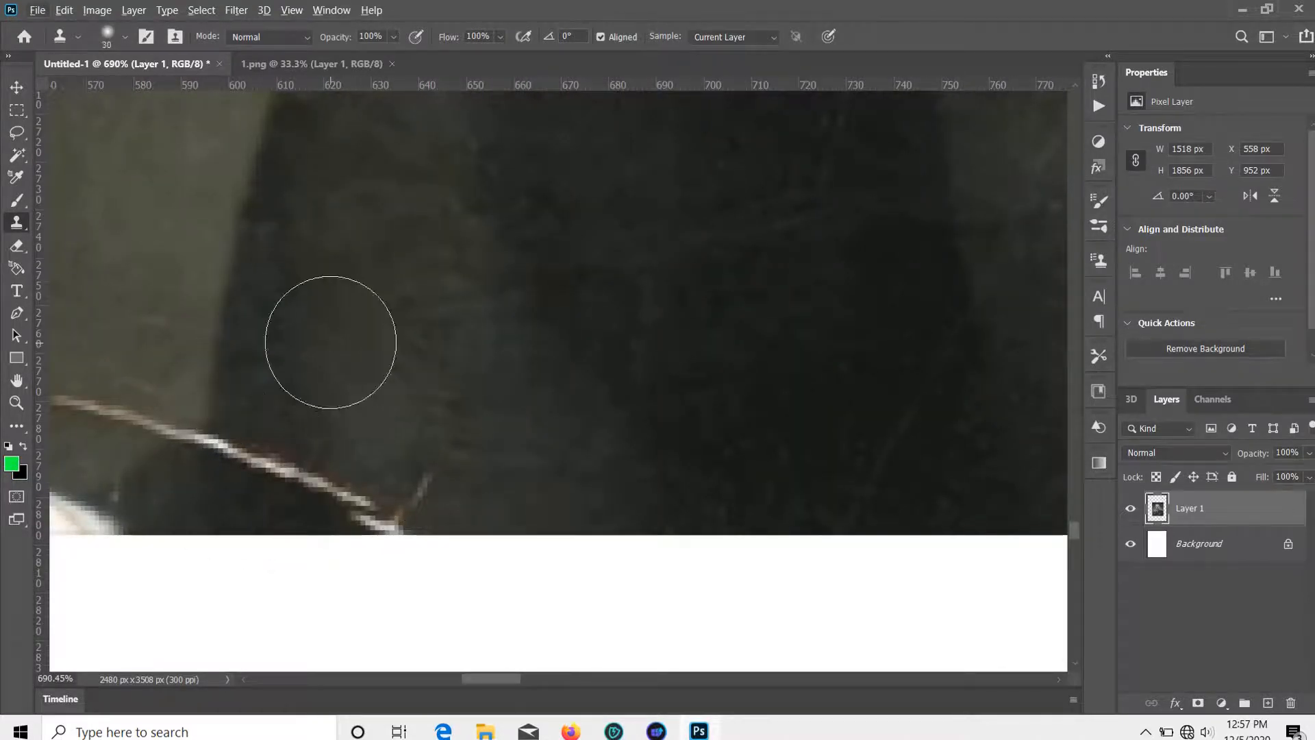
{"action": "left_click", "coordinate": [329, 398], "text": "alt"}
{"action": "mouse_move", "coordinate": [282, 466]}
{"action": "left_mouse_down"}
{"action": "mouse_move", "coordinate": [366, 519]}
{"action": "mouse_move", "coordinate": [427, 496]}
{"action": "left_mouse_up"}
{"action": "left_click", "coordinate": [358, 419], "text": "alt"}
{"action": "scroll", "coordinate": [419, 474], "scroll_direction": "down", "scroll_amount": 1}
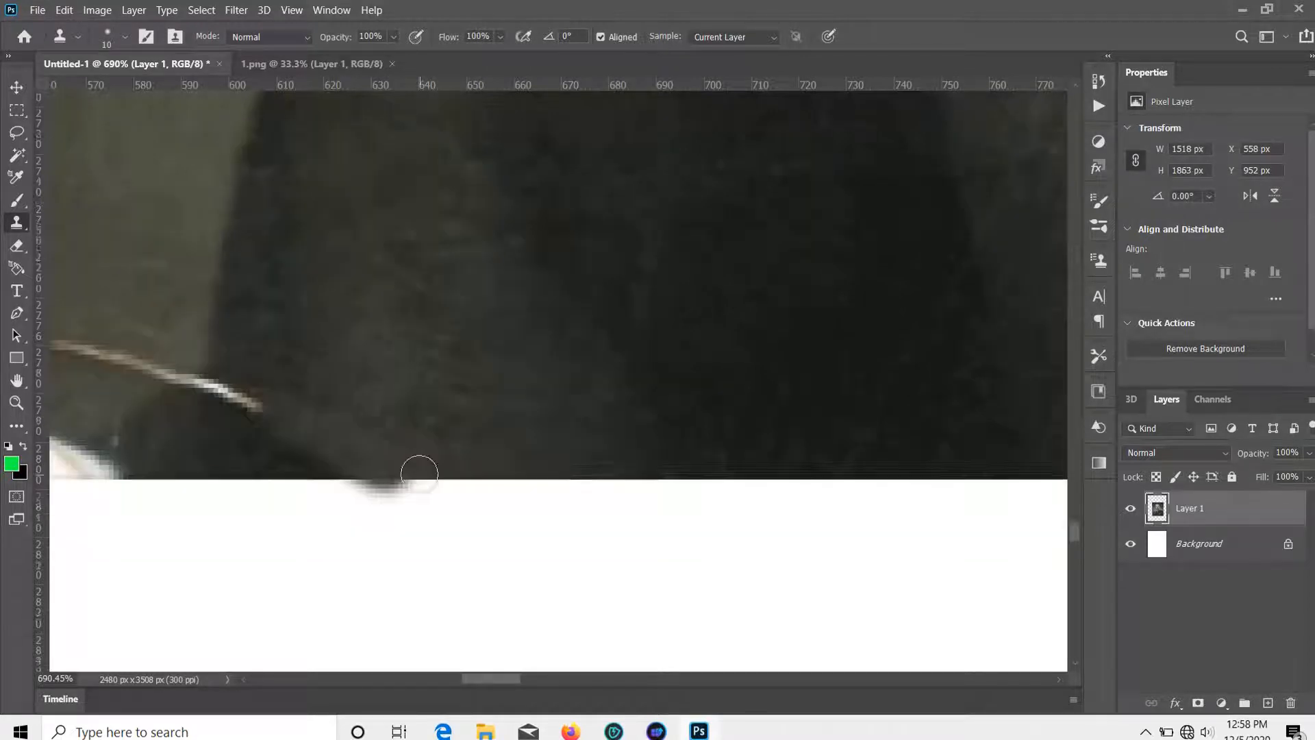
Undo the last clone stroke along the photo's bottom edge.
{"action": "key", "text": "ctrl+z"}
{"action": "scroll", "coordinate": [385, 408], "scroll_direction": "up", "scroll_amount": 2}
{"action": "key", "text": "ctrl+minus"}
{"action": "key", "text": "ctrl+minus"}
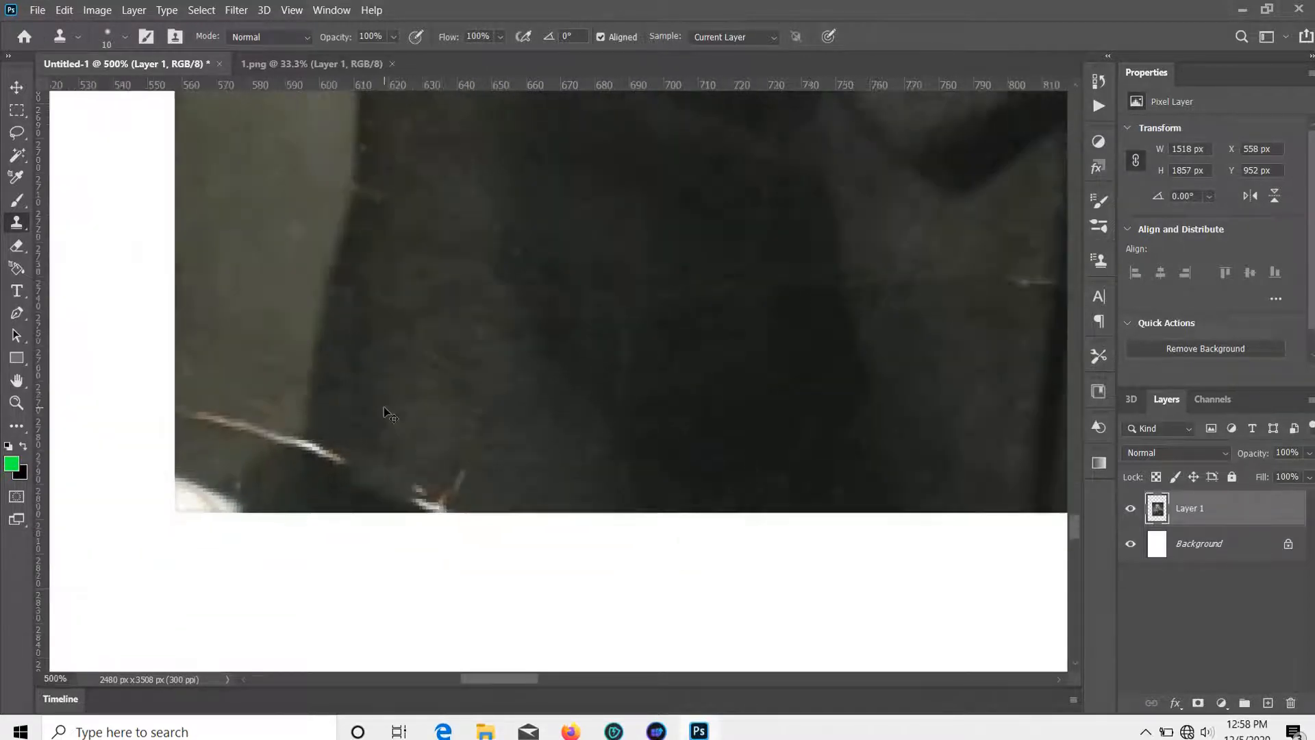
{"action": "key", "text": "ctrl+minus"}
{"action": "scroll", "coordinate": [509, 260], "scroll_direction": "up", "scroll_amount": 2}
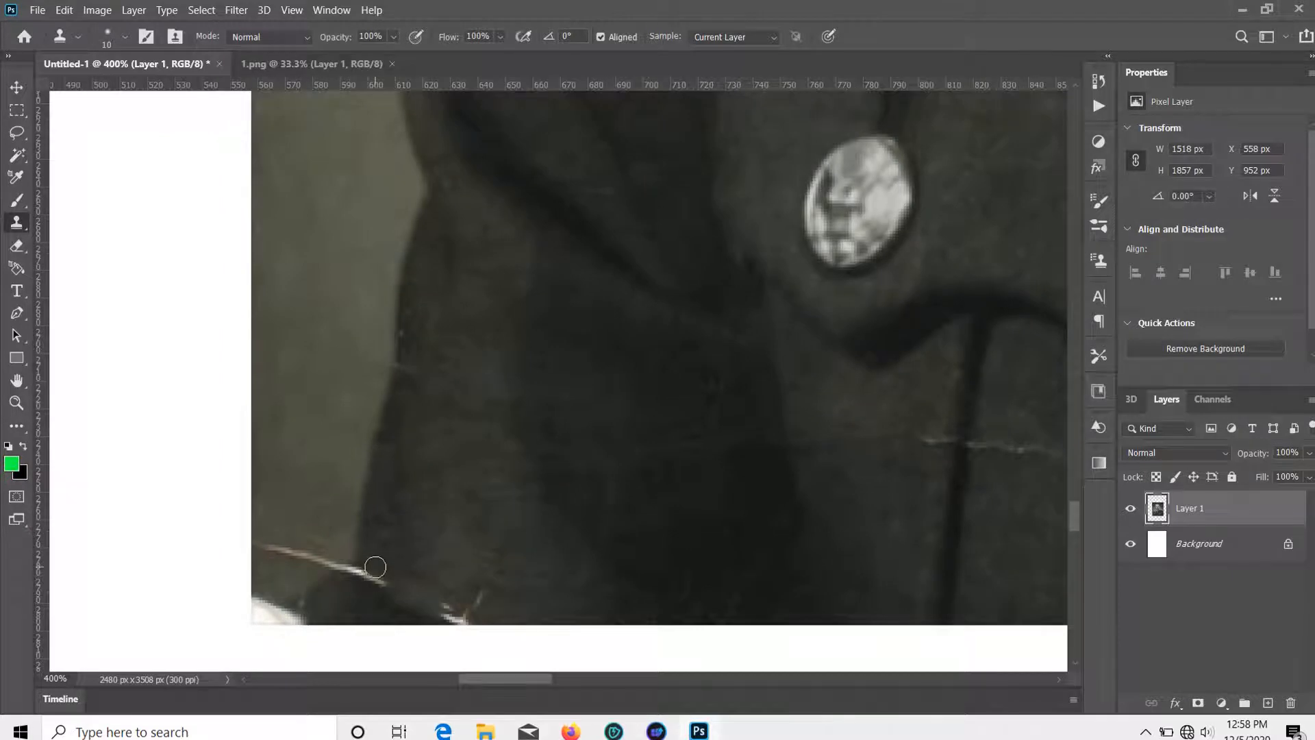
Enlarge the brush to 30 px, hide the Background layer and clone sleeve fabric over the crack's end at the bottom edge.
{"action": "key", "text": "bracketright"}
{"action": "key", "text": "bracketright"}
{"action": "scroll", "coordinate": [452, 341], "scroll_direction": "down", "scroll_amount": 1}
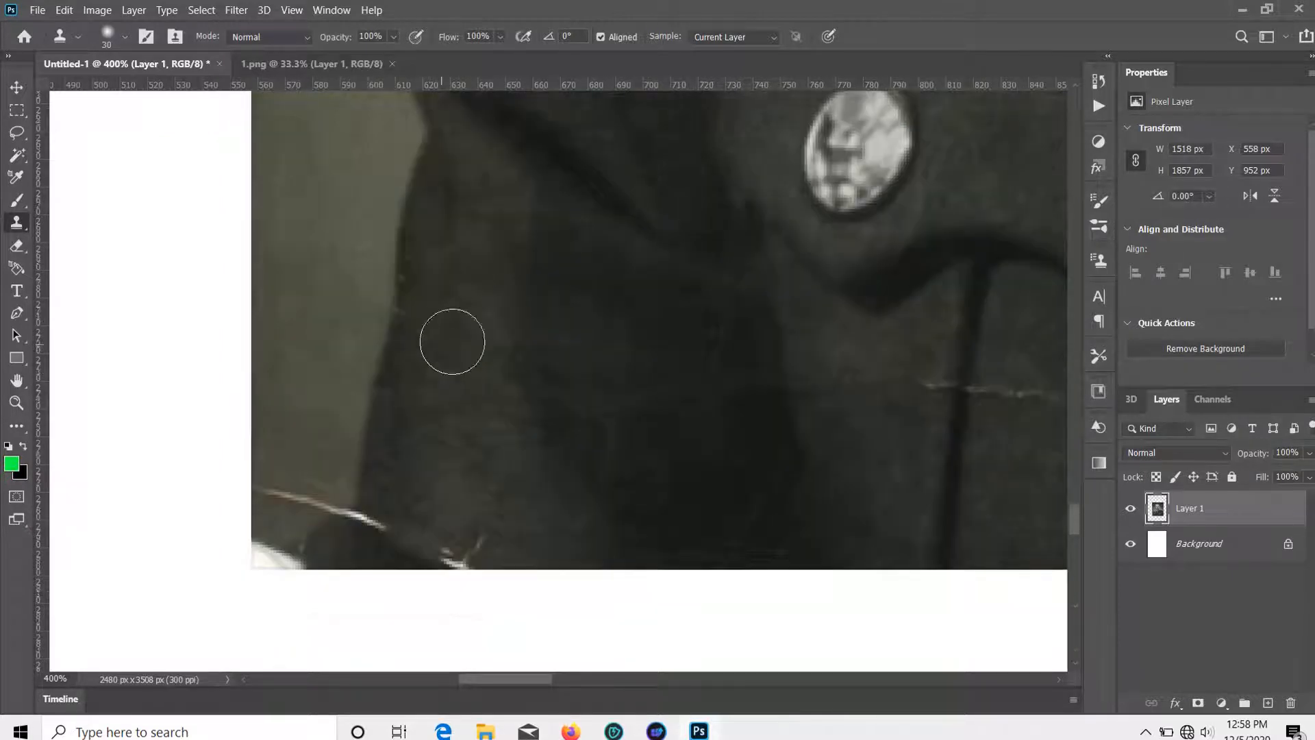
{"action": "left_click", "coordinate": [1131, 543]}
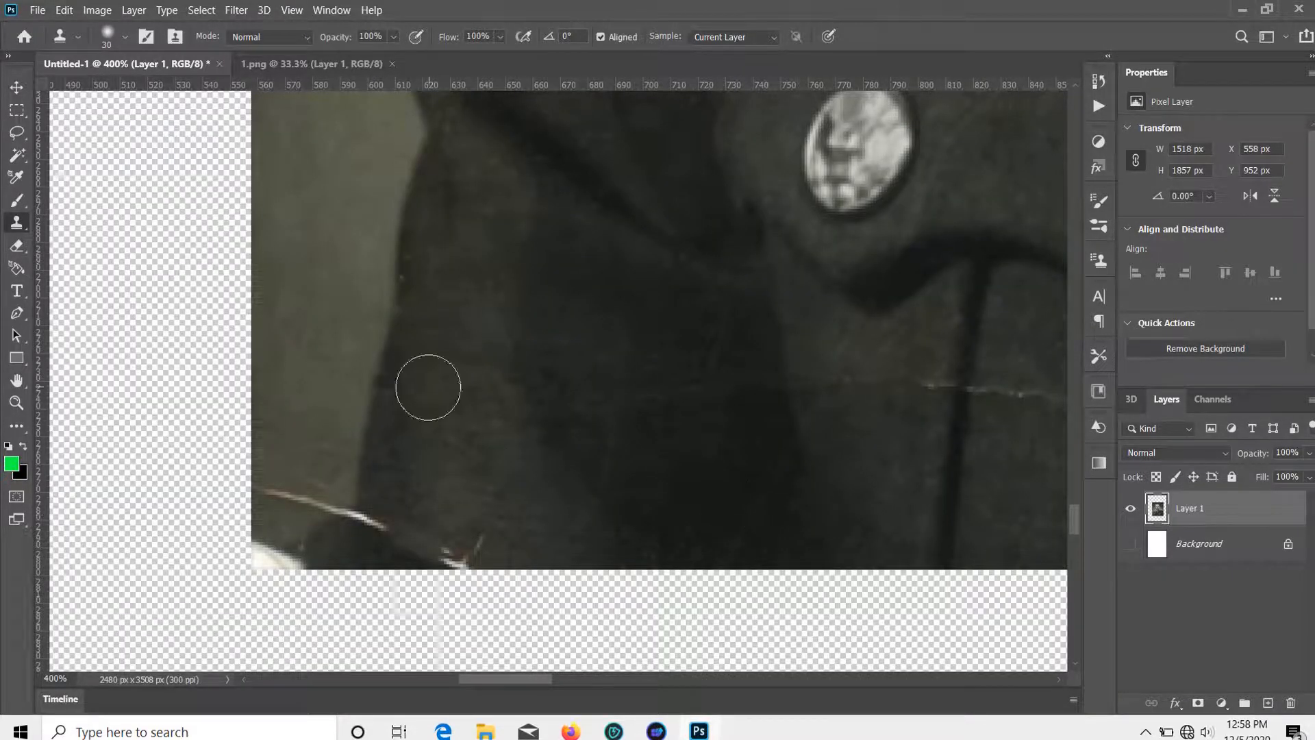
{"action": "left_click_drag", "start_coordinate": [449, 552], "coordinate": [485, 544]}
{"action": "left_click", "coordinate": [440, 376], "text": "alt"}
Try cloning sleeve fabric over the crack's white middle section and shifting the photo layer slightly left and down.
{"action": "left_click", "coordinate": [443, 347], "text": "alt"}
{"action": "left_click_drag", "start_coordinate": [393, 521], "coordinate": [370, 520]}
{"action": "left_click", "coordinate": [439, 436], "text": "alt"}
{"action": "left_click", "coordinate": [16, 87]}
{"action": "left_click_drag", "start_coordinate": [400, 277], "coordinate": [356, 310]}
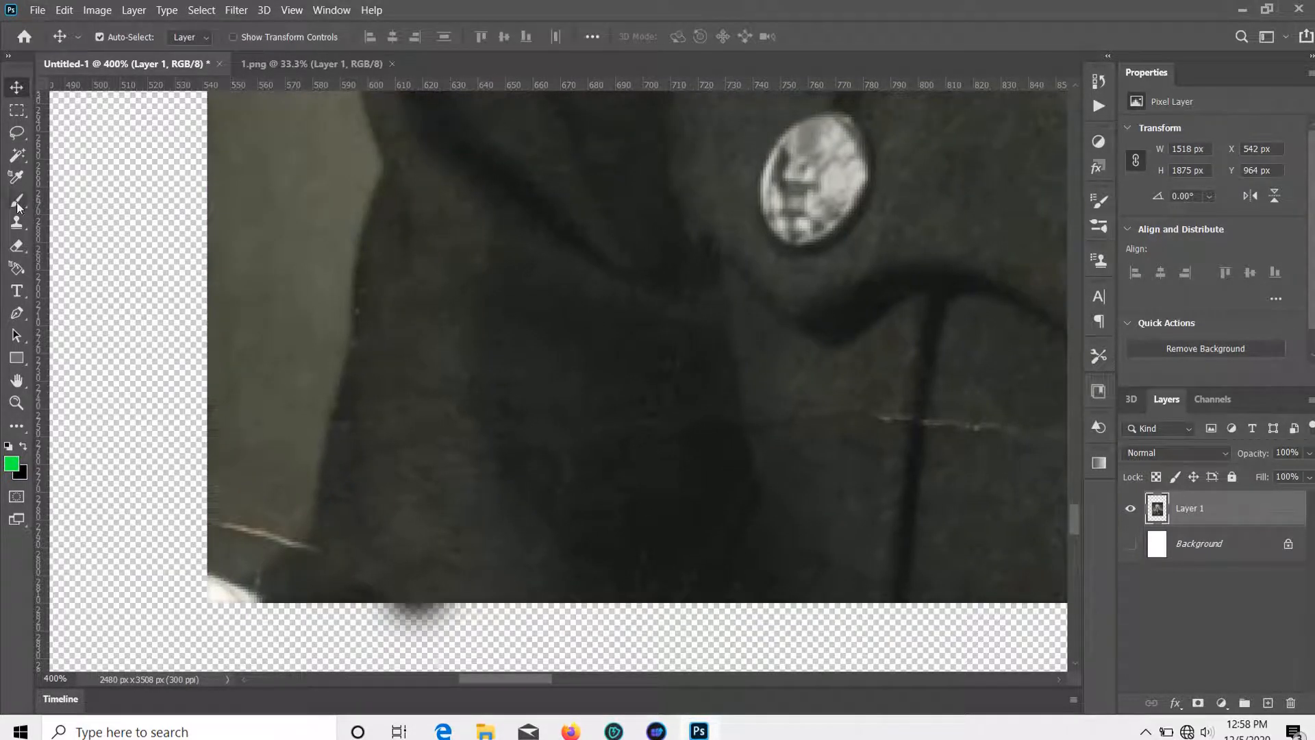
Try cloning the olive backdrop over the reddish crack beside the sleeve in the photo's lower left corner.
{"action": "left_click", "coordinate": [17, 221]}
{"action": "left_click", "coordinate": [256, 408], "text": "alt"}
{"action": "left_click", "coordinate": [234, 525]}
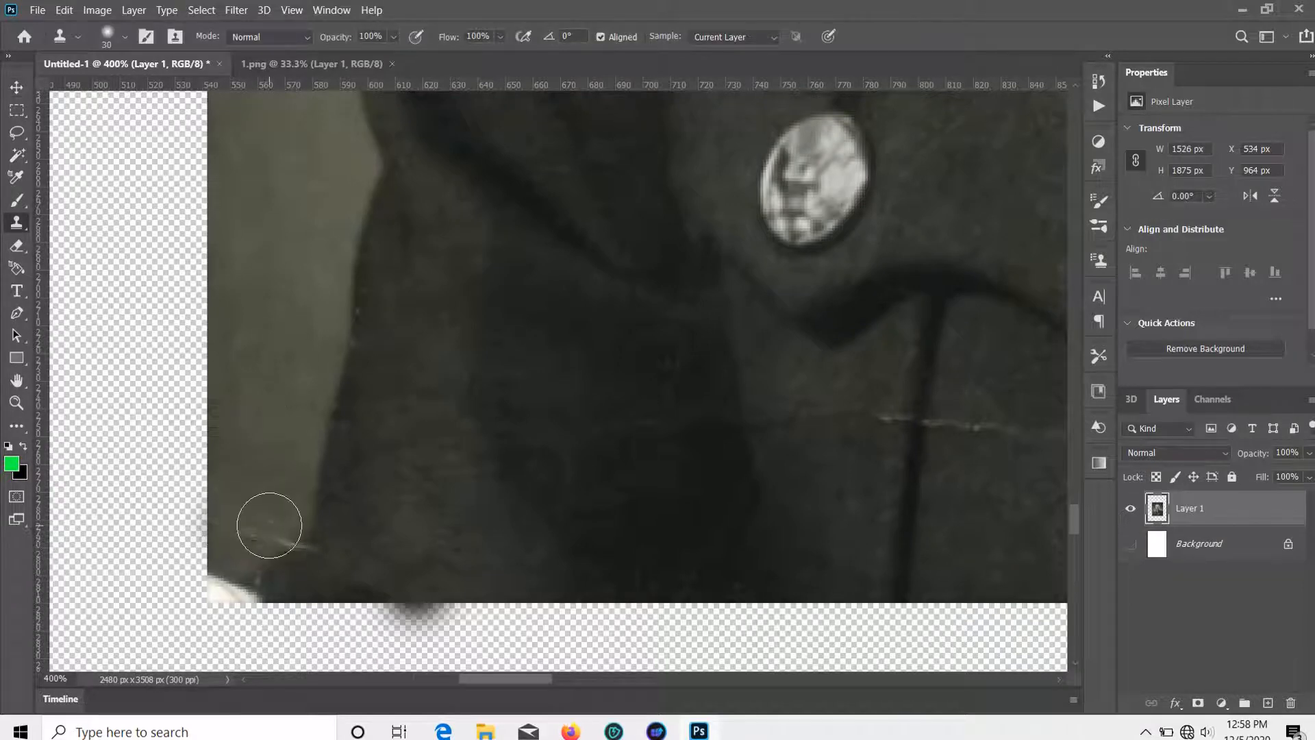
{"action": "left_click", "coordinate": [269, 524]}
{"action": "left_click", "coordinate": [283, 528]}
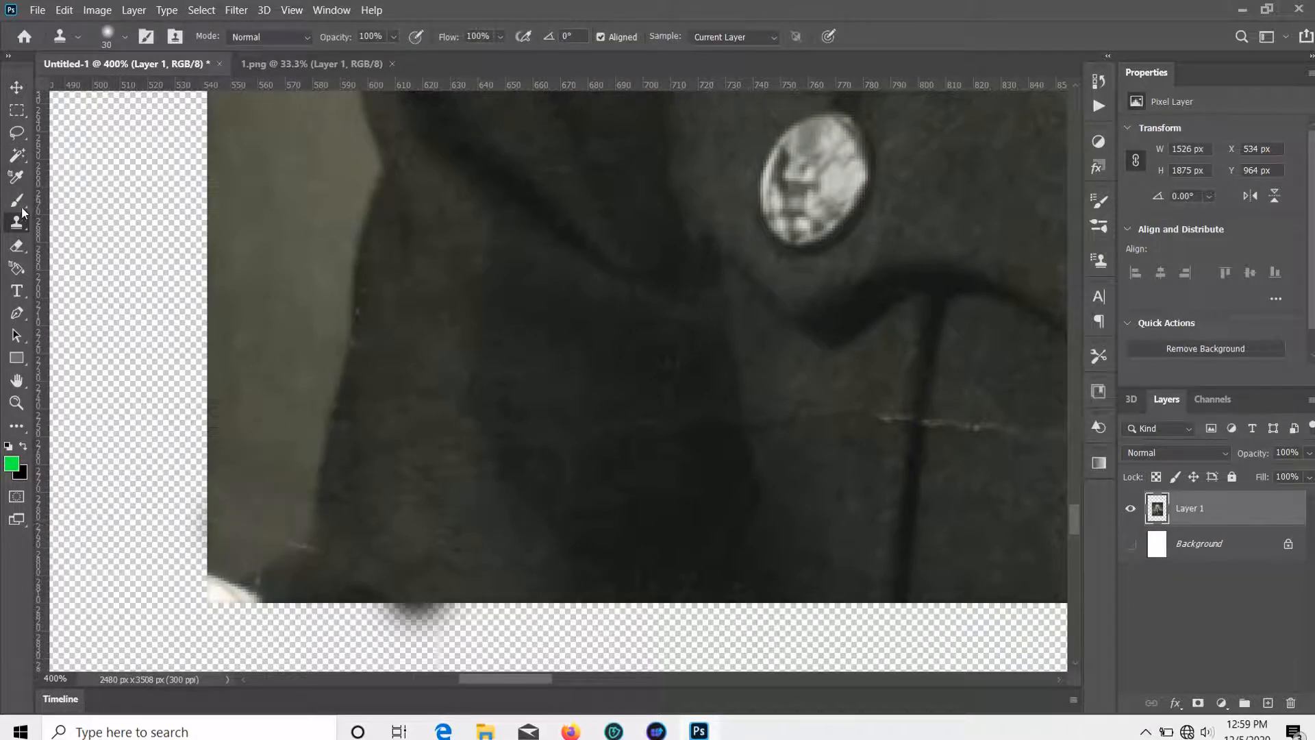
Try the Eraser on the dark smudge that spills past the photo's bottom edge.
{"action": "left_click", "coordinate": [16, 245]}
{"action": "left_click", "coordinate": [424, 623]}
{"action": "key", "text": "ctrl+z"}
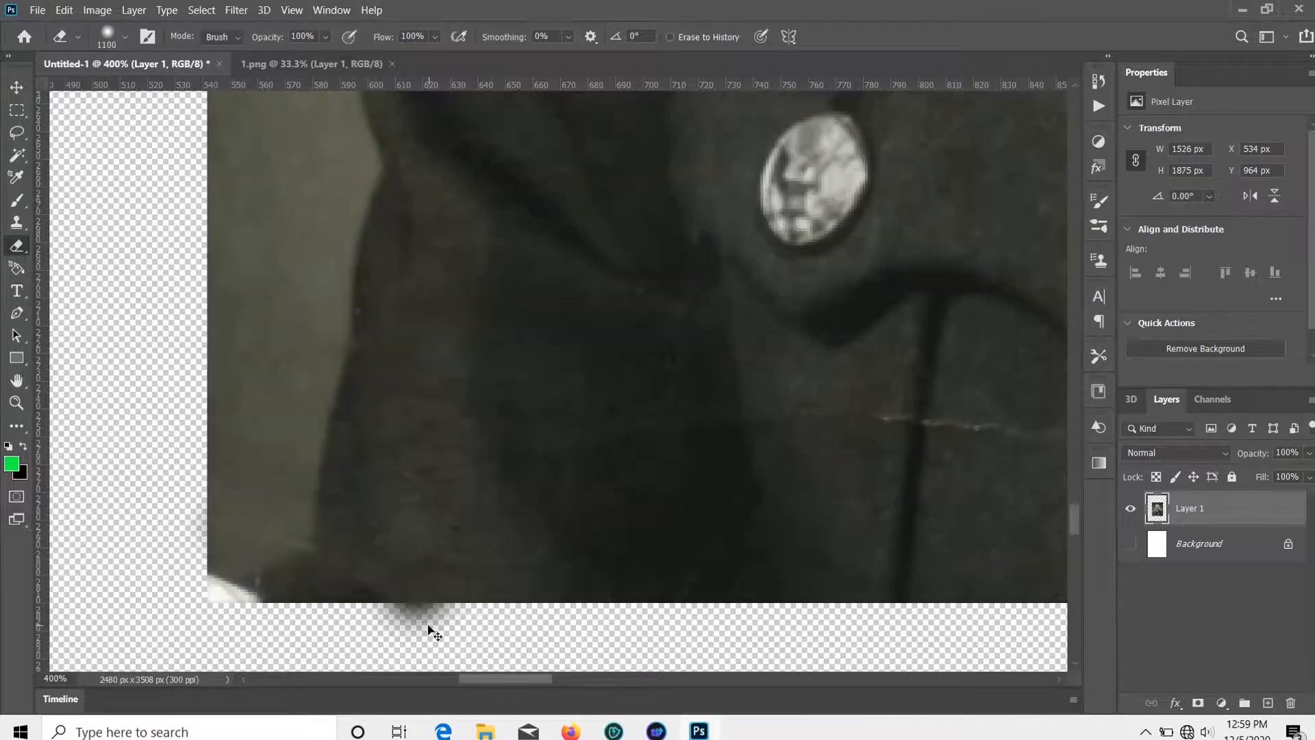
{"action": "key", "text": "bracketright"}
{"action": "key", "text": "bracketright"}
{"action": "key", "text": "bracketright"}
{"action": "key", "text": "bracketright"}
{"action": "key", "text": "bracketright"}
{"action": "scroll", "coordinate": [561, 543], "scroll_direction": "up", "scroll_amount": 7}
{"action": "scroll", "coordinate": [560, 544], "scroll_direction": "down", "scroll_amount": 4}
{"action": "scroll", "coordinate": [559, 545], "scroll_direction": "down", "scroll_amount": 3}
Undo the backdrop cloning, the photo layer's shift and the last clone stroke on the sleeve's crack.
{"action": "left_click", "coordinate": [18, 91]}
{"action": "key", "text": "ctrl+z"}
{"action": "left_click", "coordinate": [19, 227]}
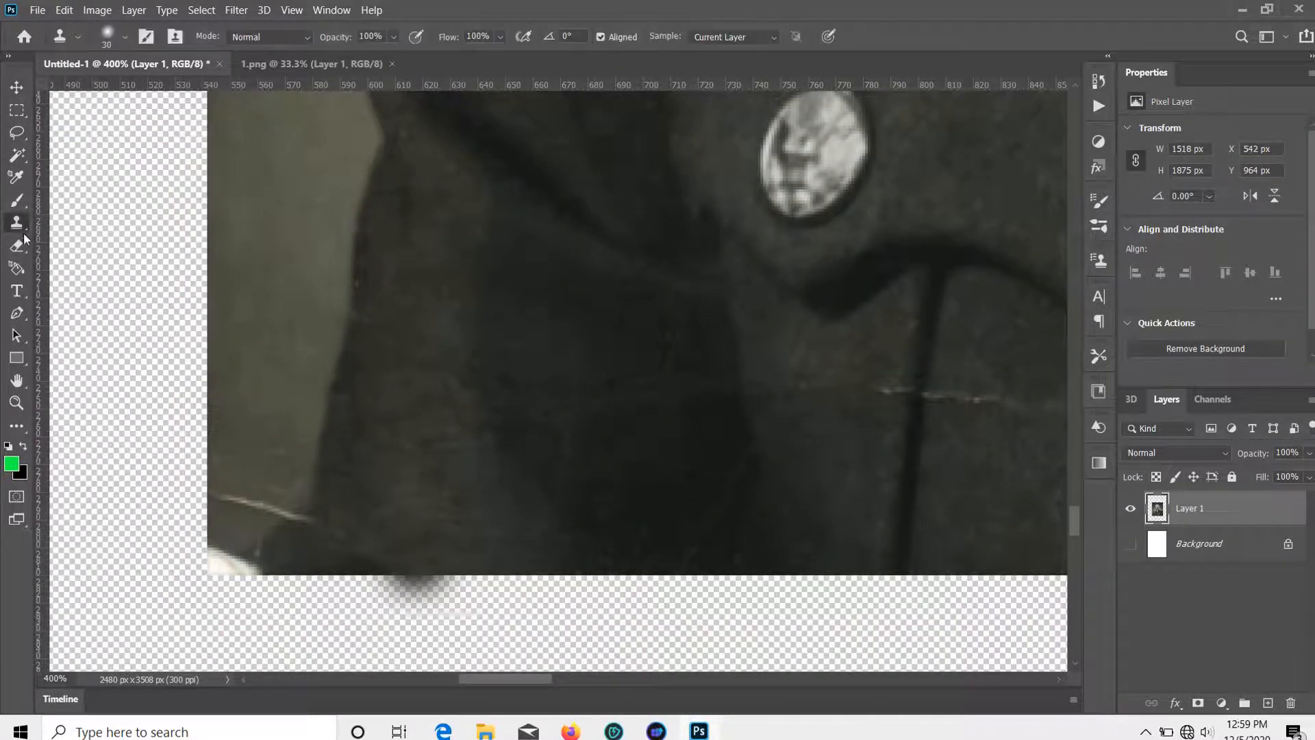
{"action": "key", "text": "ctrl+z"}
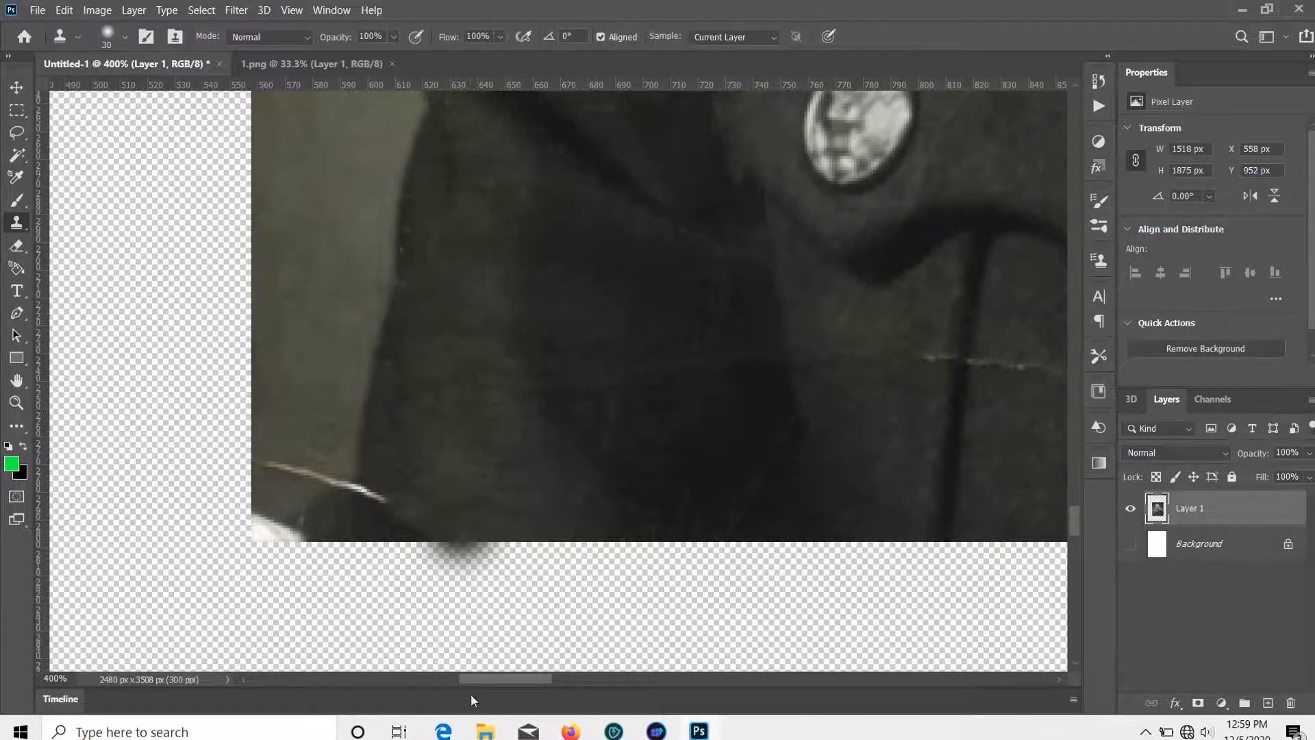
Clone the olive backdrop and the dark sleeve edge over the crack in the photo's lower left corner.
{"action": "scroll", "coordinate": [646, 608], "scroll_direction": "right", "scroll_amount": 1}
{"action": "scroll", "coordinate": [646, 608], "scroll_direction": "up", "scroll_amount": 5}
{"action": "scroll", "coordinate": [646, 608], "scroll_direction": "down", "scroll_amount": 2}
{"action": "scroll", "coordinate": [388, 340], "scroll_direction": "down", "scroll_amount": 6}
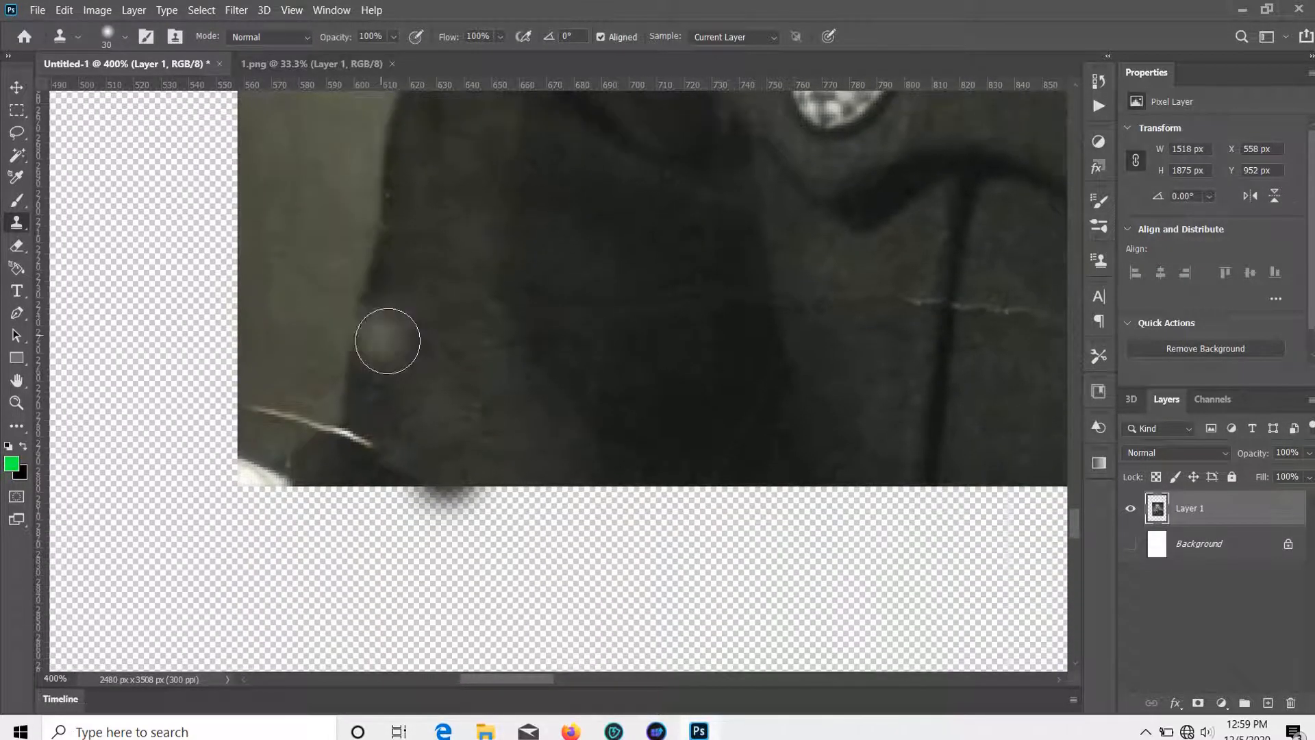
{"action": "left_click", "coordinate": [293, 389], "text": "alt"}
{"action": "left_click_drag", "start_coordinate": [257, 407], "coordinate": [269, 409]}
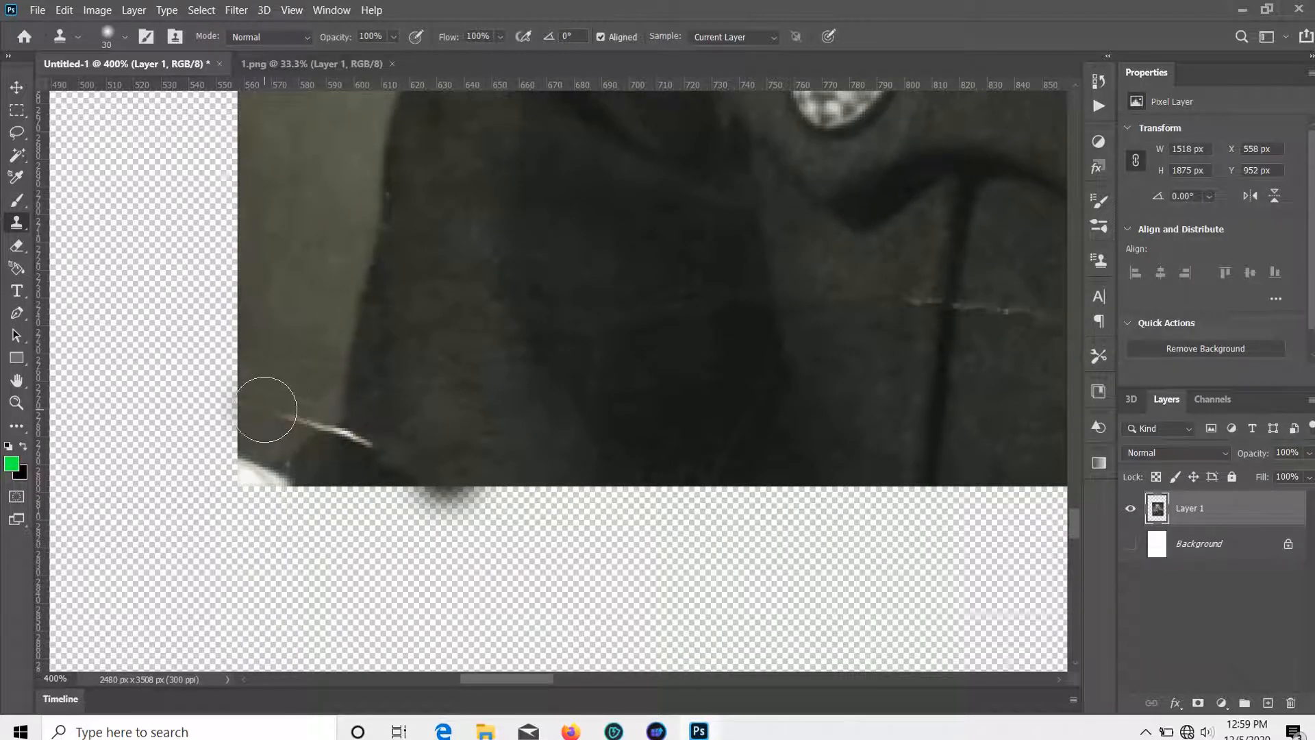
{"action": "left_click", "coordinate": [308, 323], "text": "alt"}
{"action": "left_click", "coordinate": [367, 376], "text": "alt"}
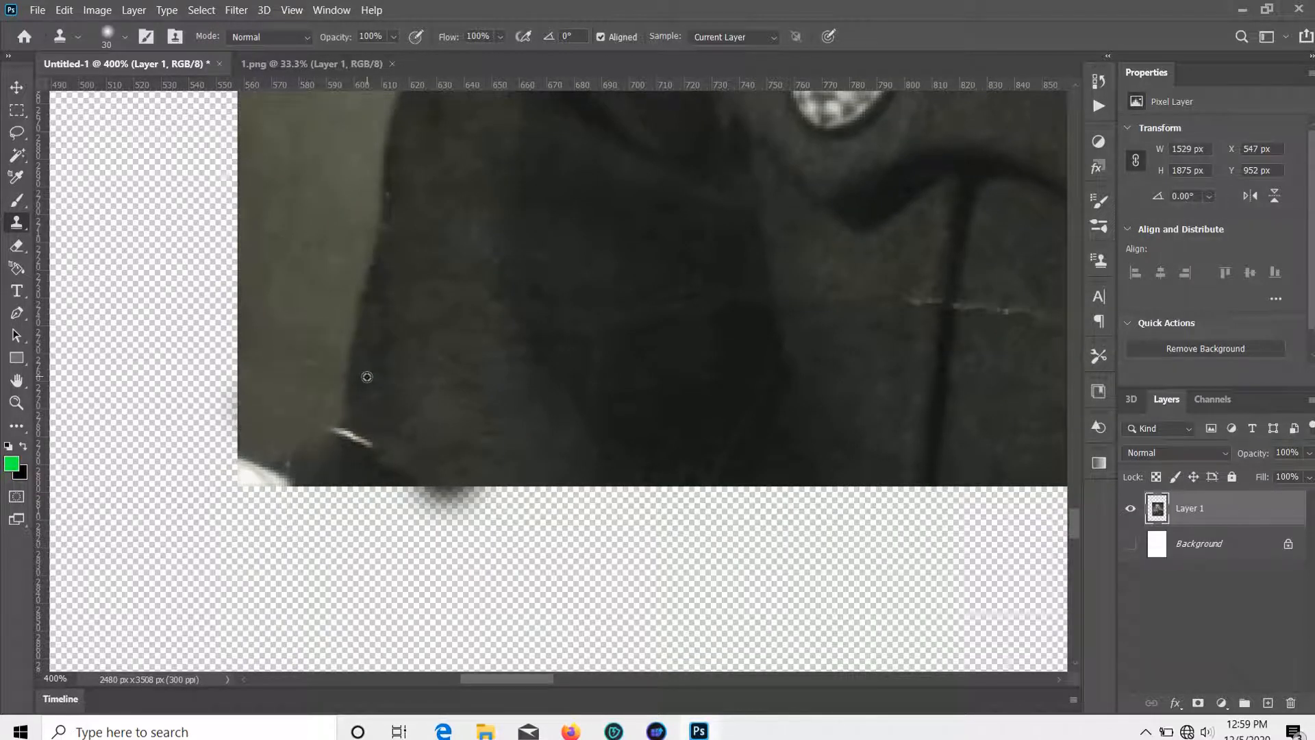
{"action": "left_click", "coordinate": [351, 433]}
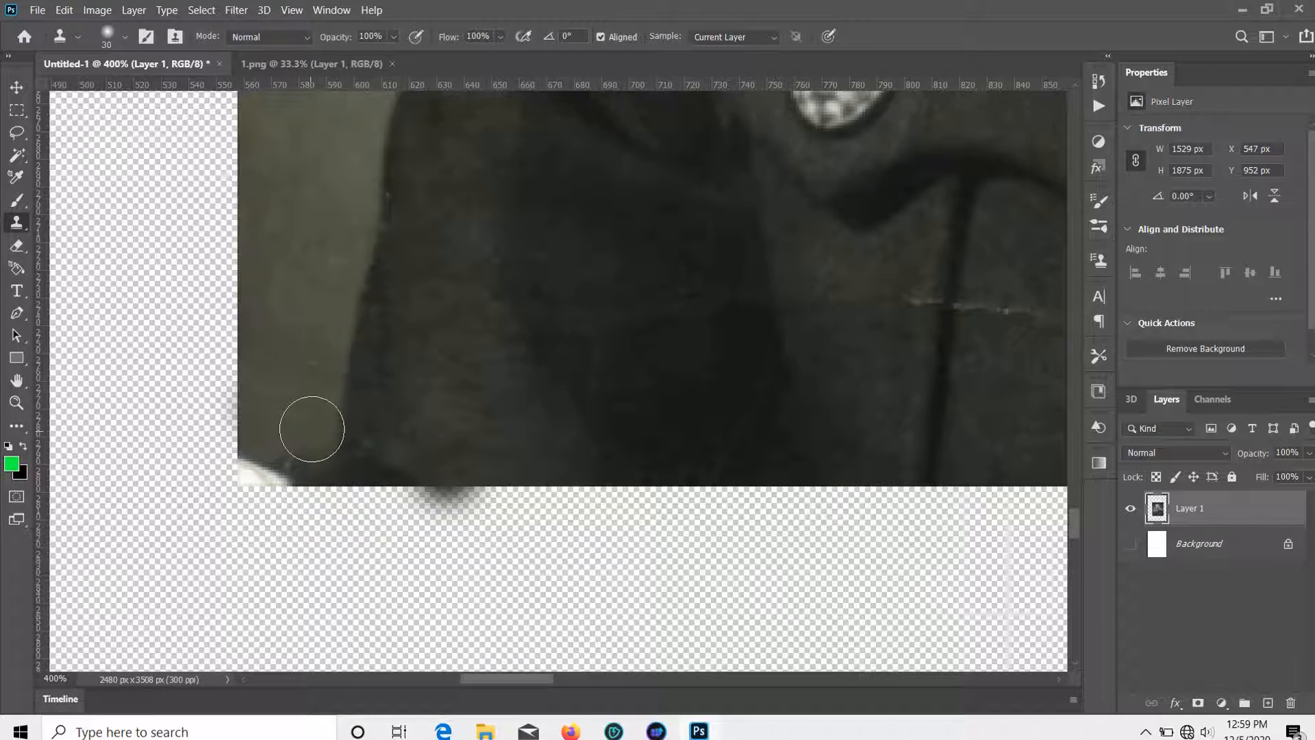
Clone darker fabric from the sleeve's shadow over the brownish discolored area of the lower sleeve.
{"action": "left_click", "coordinate": [624, 267], "text": "alt"}
{"action": "mouse_move", "coordinate": [492, 219]}
{"action": "left_mouse_down"}
{"action": "mouse_move", "coordinate": [490, 288]}
{"action": "mouse_move", "coordinate": [446, 262]}
{"action": "left_mouse_up"}
{"action": "left_click", "coordinate": [564, 211], "text": "alt"}
{"action": "mouse_move", "coordinate": [438, 202]}
{"action": "left_mouse_down"}
{"action": "mouse_move", "coordinate": [418, 277]}
{"action": "mouse_move", "coordinate": [504, 260]}
{"action": "mouse_move", "coordinate": [614, 264]}
{"action": "mouse_move", "coordinate": [651, 378]}
{"action": "mouse_move", "coordinate": [510, 377]}
{"action": "left_mouse_up"}
{"action": "left_click", "coordinate": [650, 378], "text": "alt"}
{"action": "left_click", "coordinate": [712, 395], "text": "alt"}
{"action": "mouse_move", "coordinate": [436, 328]}
{"action": "left_mouse_down"}
{"action": "mouse_move", "coordinate": [446, 389]}
{"action": "mouse_move", "coordinate": [513, 425]}
{"action": "mouse_move", "coordinate": [562, 427]}
{"action": "left_mouse_up"}
{"action": "left_click", "coordinate": [658, 386], "text": "alt"}
{"action": "left_click", "coordinate": [691, 407]}
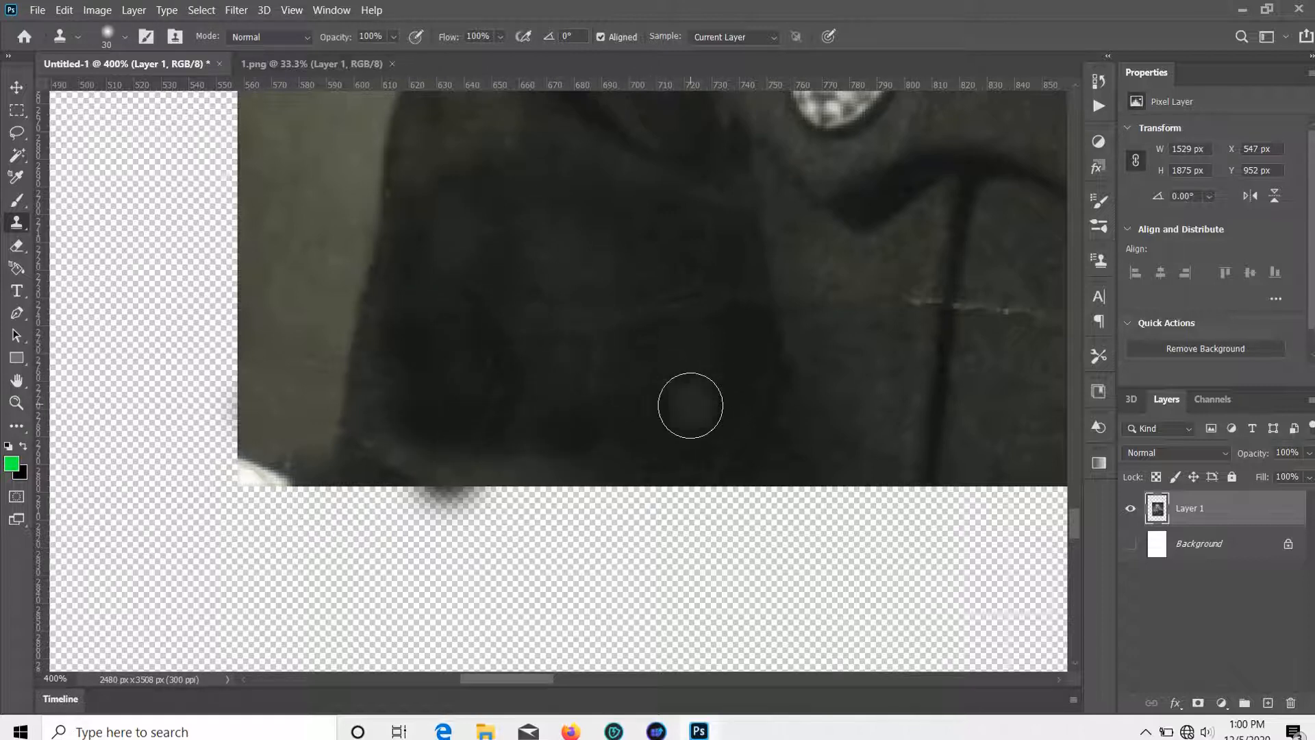
Clone dark fabric over the faint crack line and uneven patches on the lower sleeve.
{"action": "left_click_drag", "start_coordinate": [399, 446], "coordinate": [552, 458]}
{"action": "scroll", "coordinate": [660, 240], "scroll_direction": "down", "scroll_amount": 3}
{"action": "scroll", "coordinate": [546, 273], "scroll_direction": "up", "scroll_amount": 2}
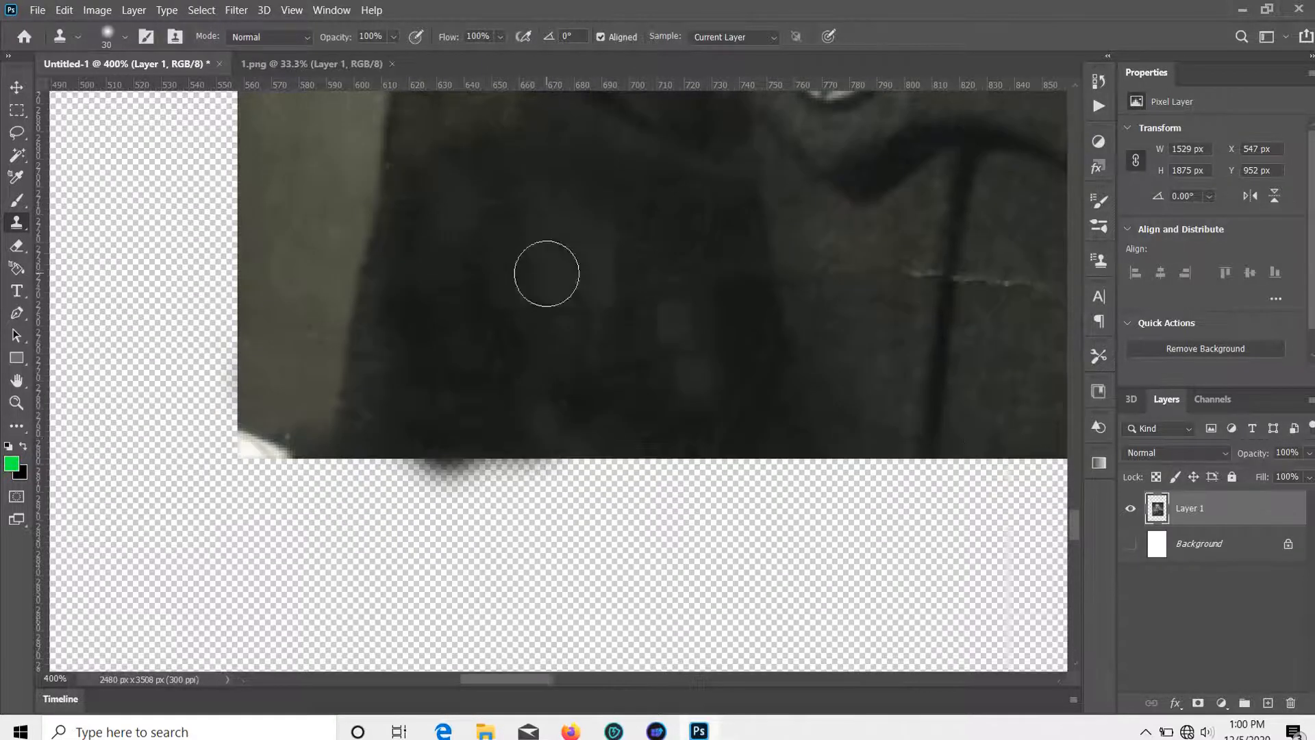
Clone jacket fabric and the dark seam over the light crack beneath the pocket flap.
{"action": "mouse_move", "coordinate": [860, 363]}
{"action": "left_mouse_down"}
{"action": "mouse_move", "coordinate": [680, 430]}
{"action": "mouse_move", "coordinate": [397, 479]}
{"action": "left_mouse_up"}
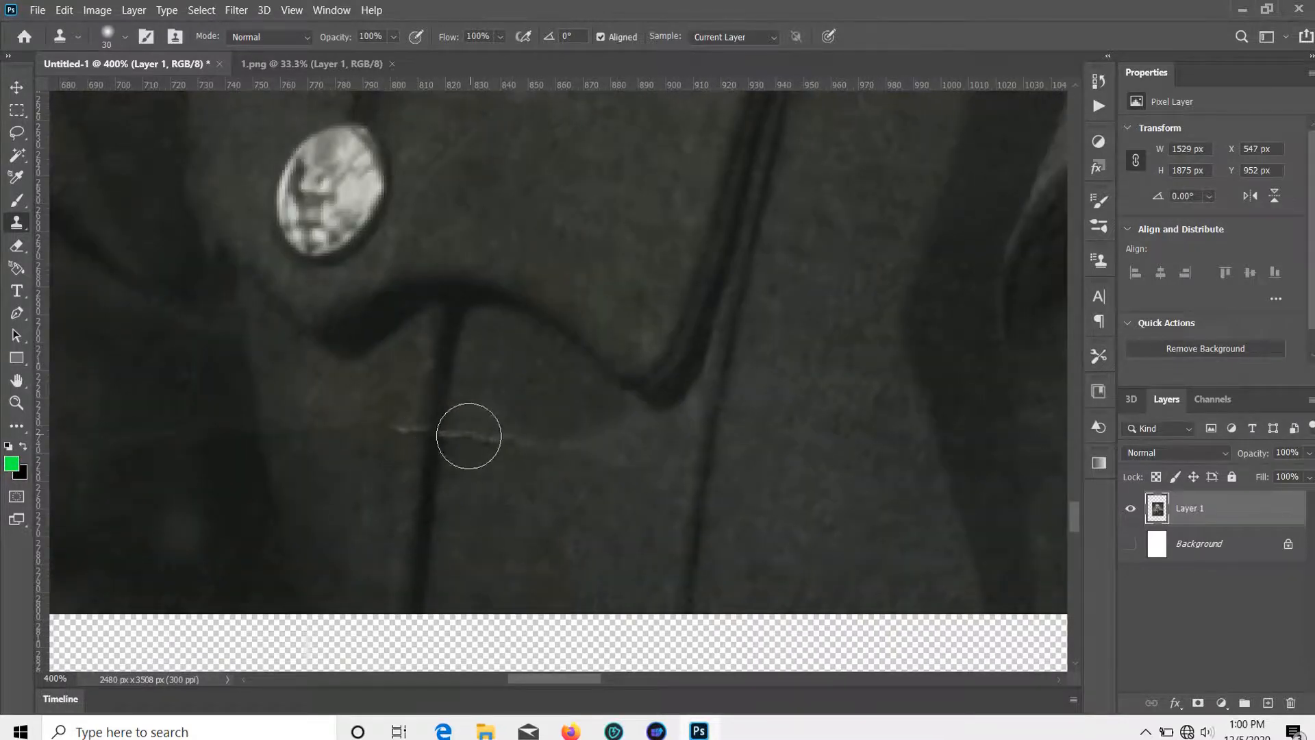
{"action": "left_click_drag", "start_coordinate": [469, 436], "coordinate": [552, 446]}
{"action": "left_click", "coordinate": [356, 476], "text": "alt"}
{"action": "left_click_drag", "start_coordinate": [387, 431], "coordinate": [438, 452]}
{"action": "key", "text": "ctrl+z"}
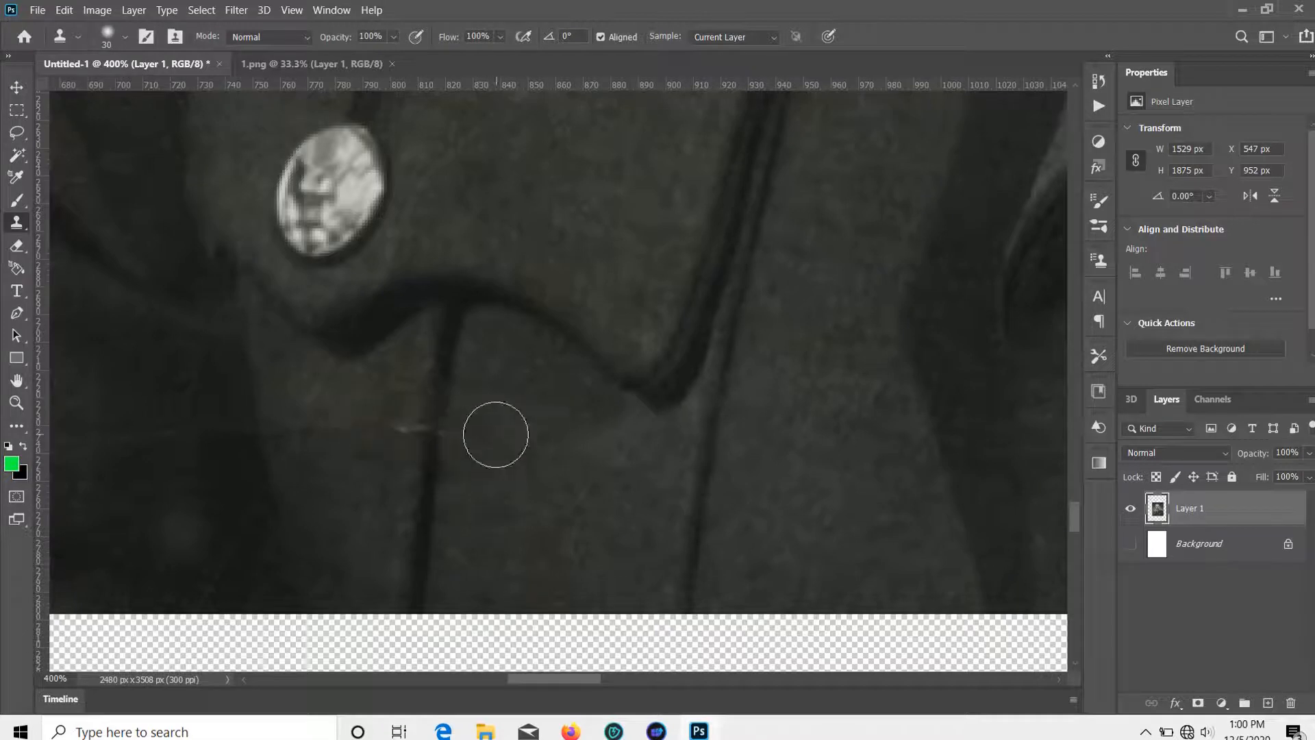
{"action": "left_click", "coordinate": [439, 388], "text": "alt"}
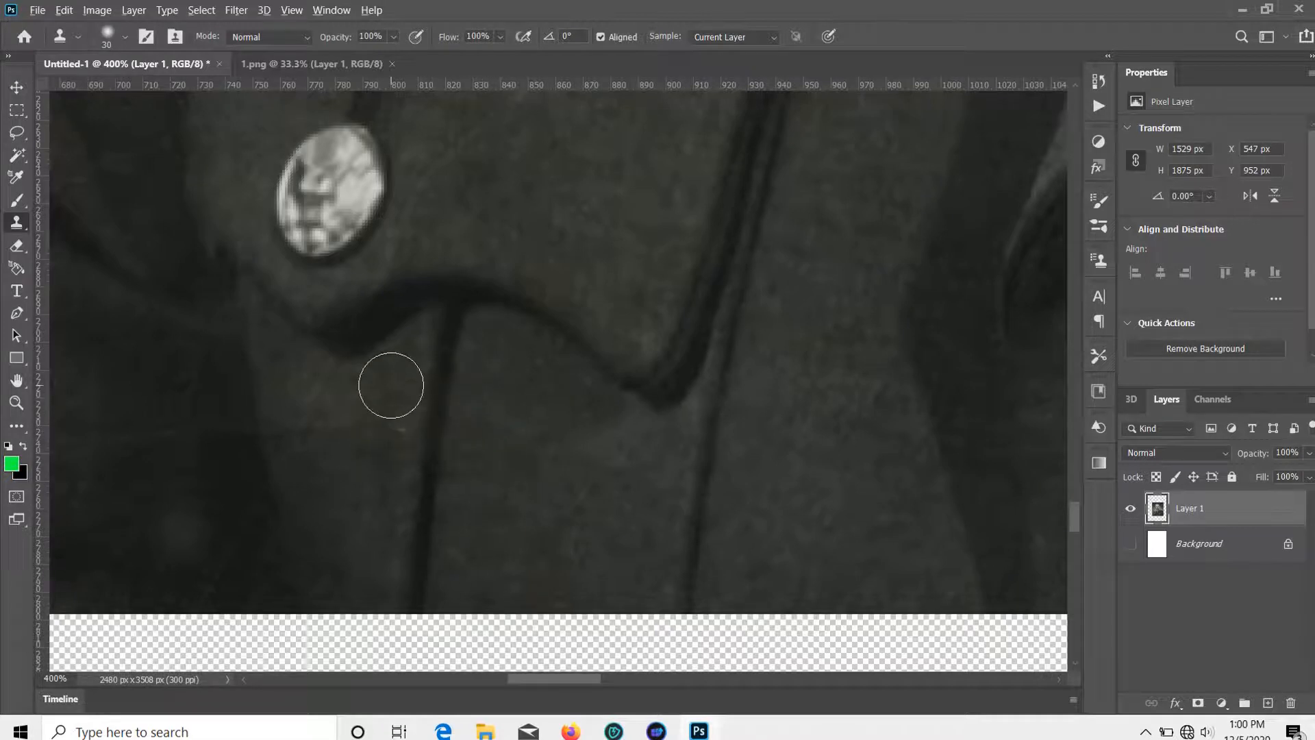
{"action": "scroll", "coordinate": [568, 446], "scroll_direction": "down", "scroll_amount": 1}
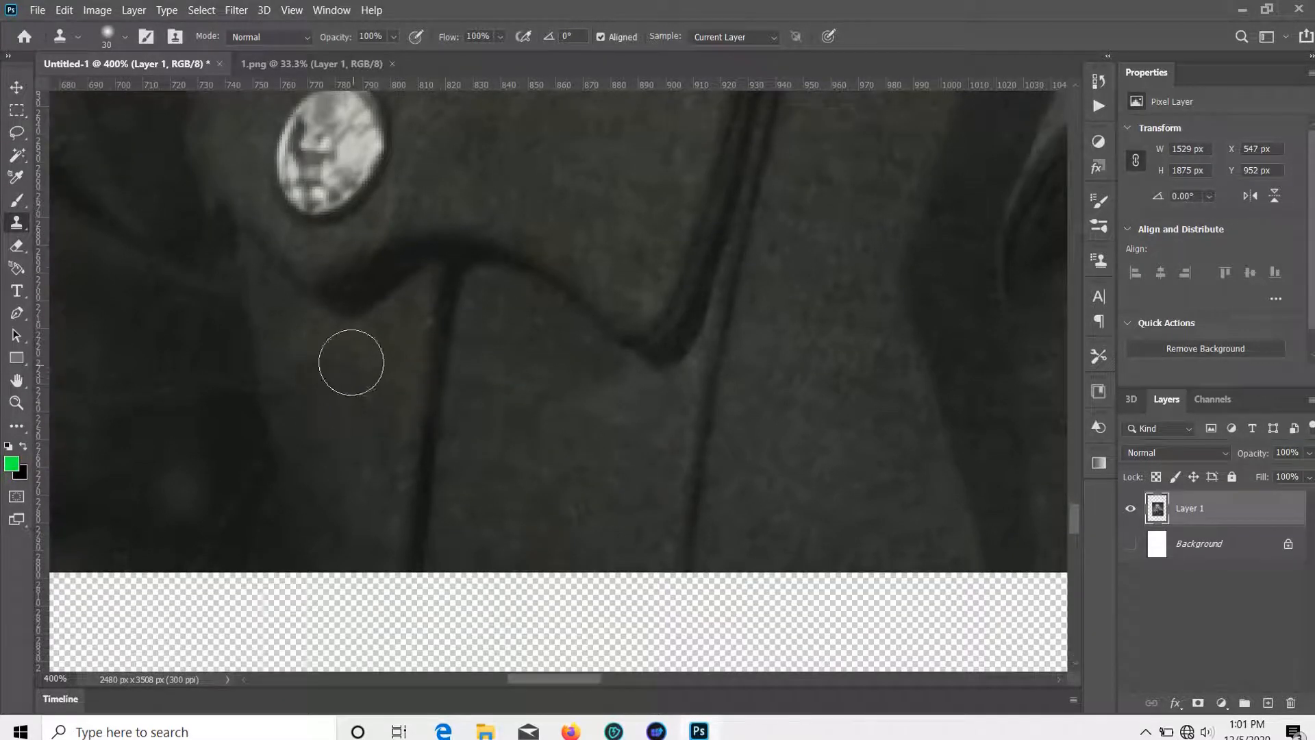
Clone the dark backdrop over the upper branch of the crack left of the head, using a 125 px brush.
{"action": "scroll", "coordinate": [400, 376], "scroll_direction": "up", "scroll_amount": 4}
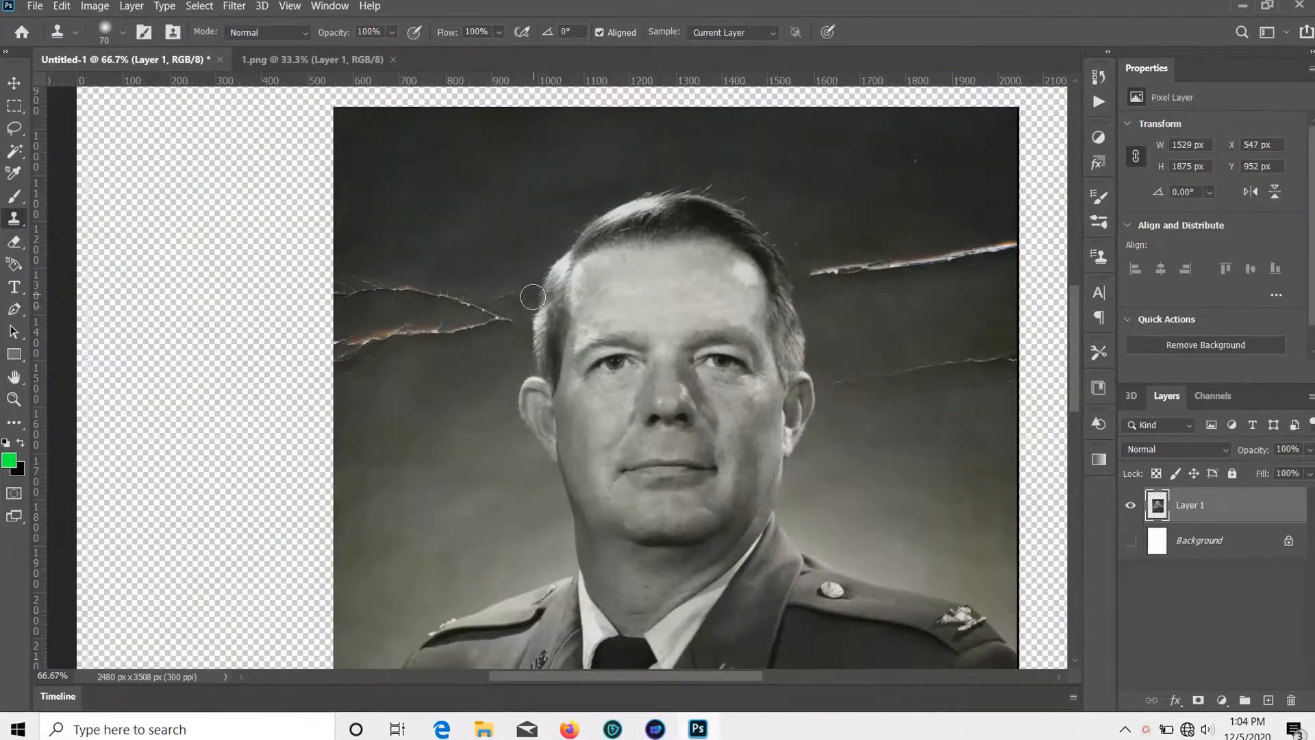
{"action": "scroll", "coordinate": [260, 257], "scroll_direction": "up", "scroll_amount": 2}
{"action": "scroll", "coordinate": [261, 273], "scroll_direction": "down", "scroll_amount": 4}
{"action": "scroll", "coordinate": [283, 245], "scroll_direction": "up", "scroll_amount": 3}
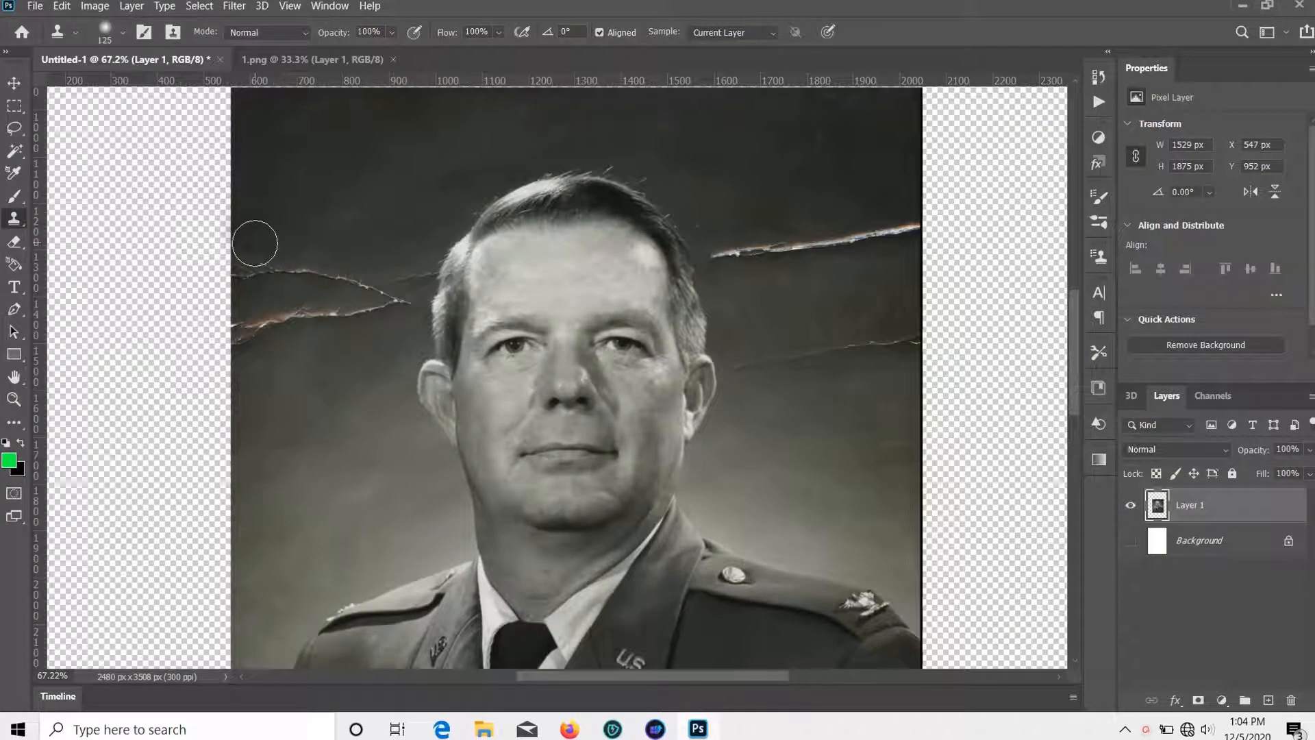
{"action": "left_click_drag", "start_coordinate": [237, 273], "coordinate": [280, 270]}
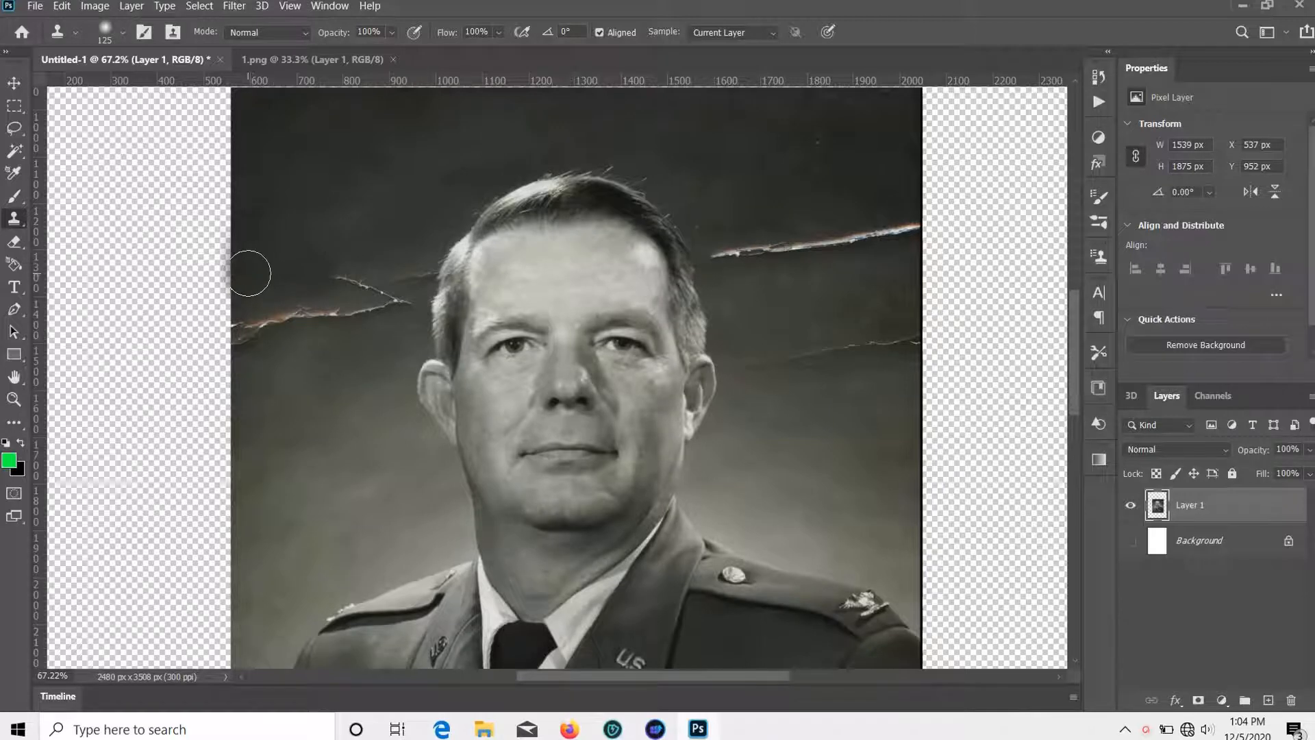
{"action": "left_click_drag", "start_coordinate": [367, 277], "coordinate": [408, 302]}
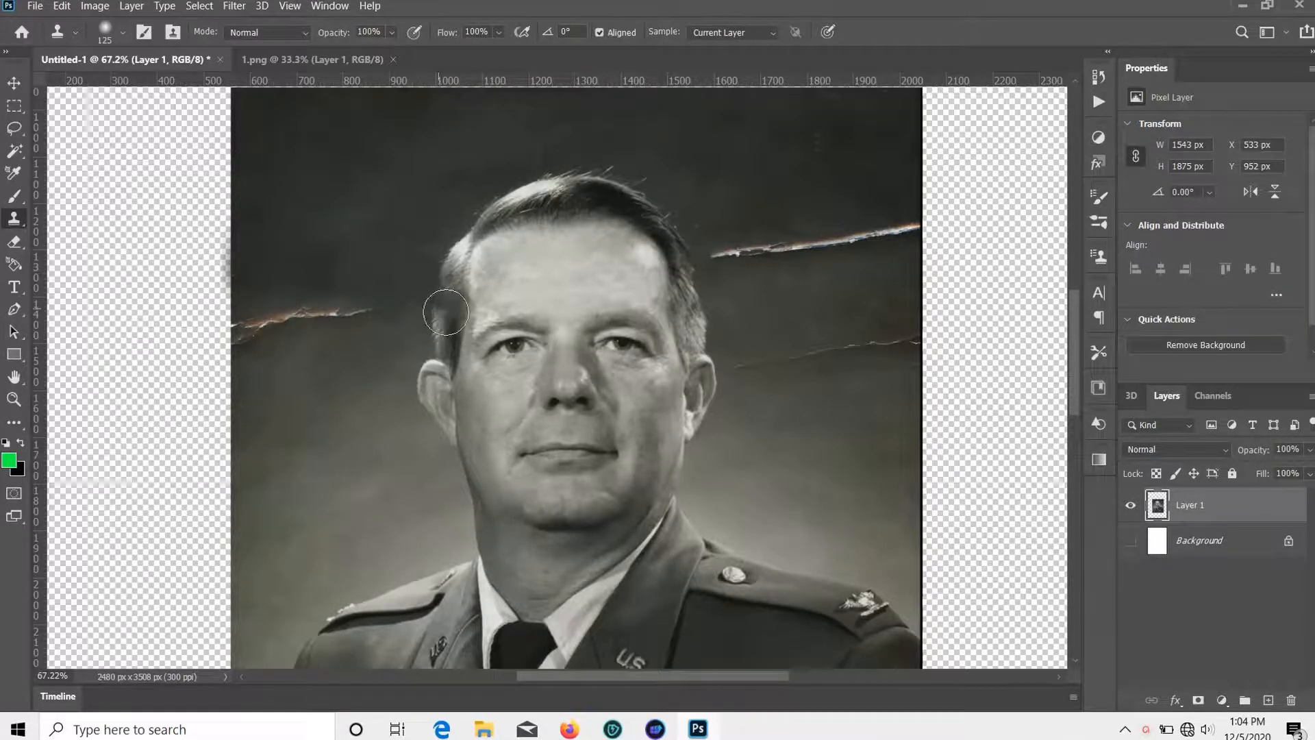
Clone backdrop tones over the lower branch of the crack between the photo's left edge and the hair.
{"action": "scroll", "coordinate": [418, 271], "scroll_direction": "up", "scroll_amount": 4}
{"action": "scroll", "coordinate": [381, 202], "scroll_direction": "down", "scroll_amount": 5}
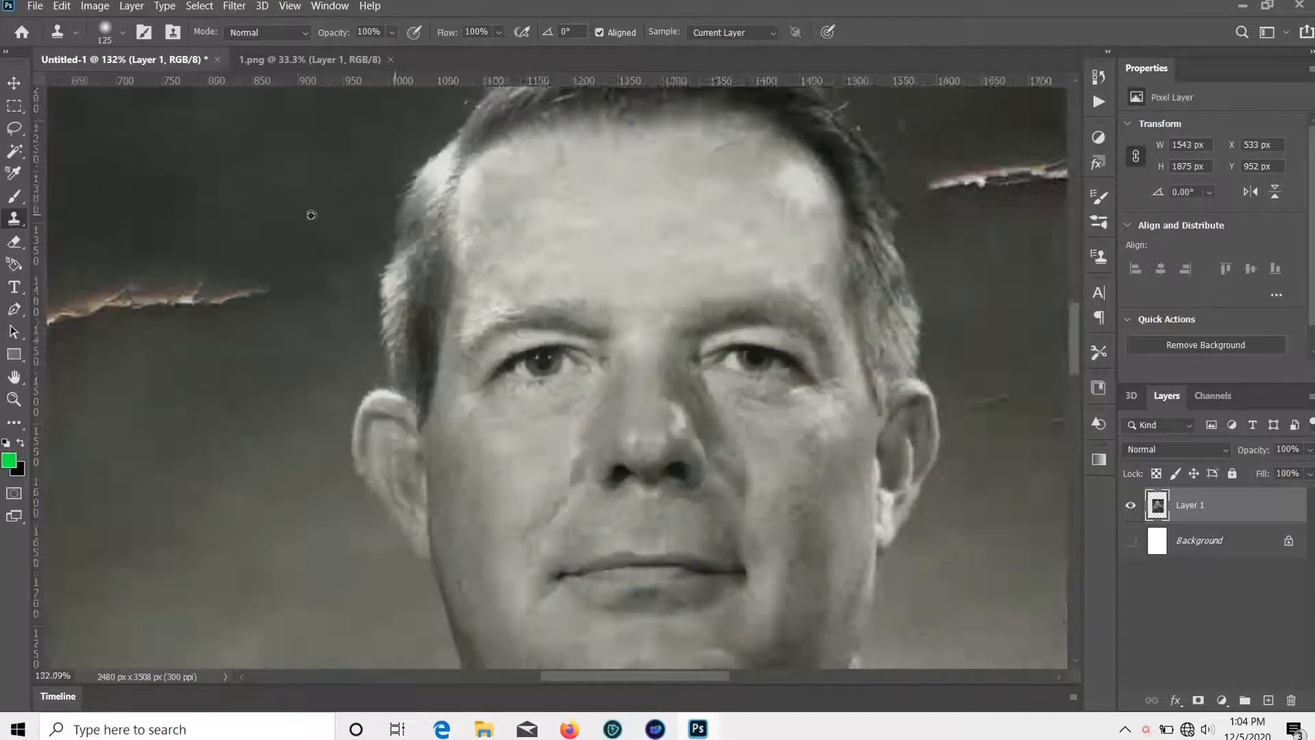
{"action": "scroll", "coordinate": [206, 152], "scroll_direction": "up", "scroll_amount": 4}
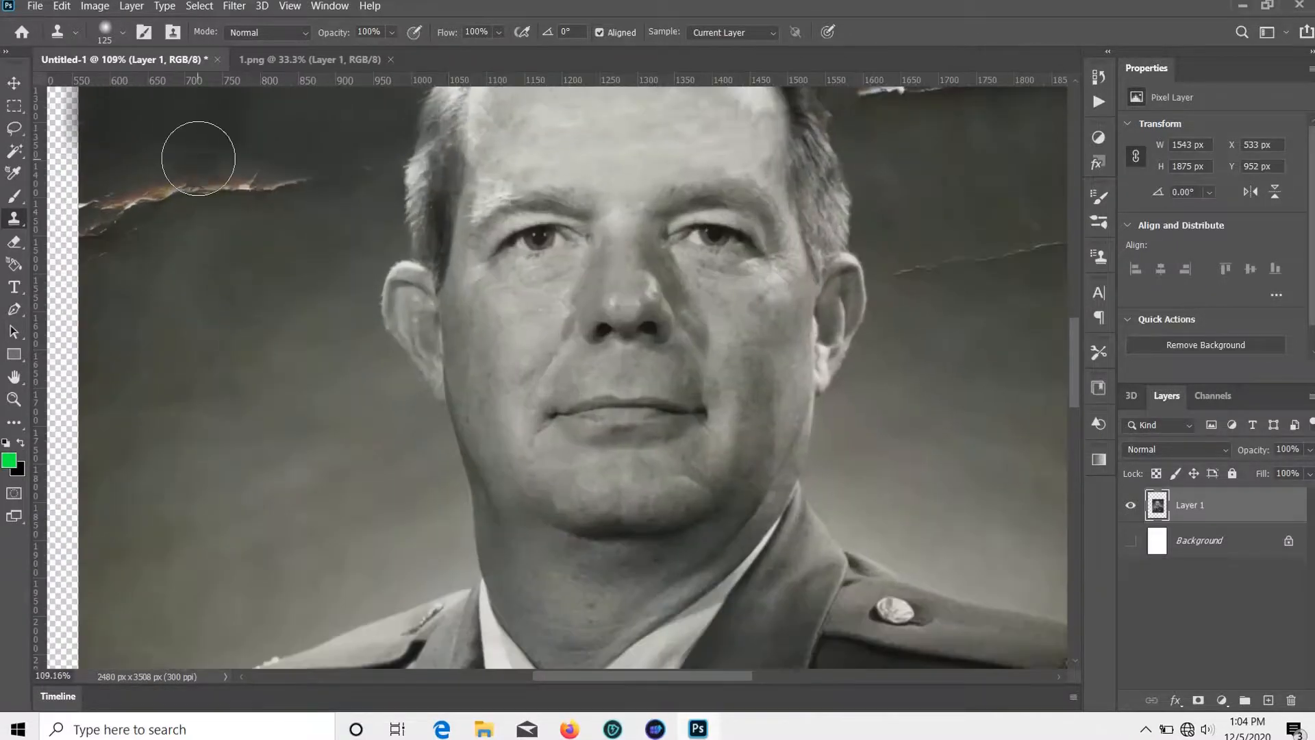
{"action": "mouse_move", "coordinate": [199, 153]}
{"action": "left_mouse_down"}
{"action": "mouse_move", "coordinate": [271, 397]}
{"action": "mouse_move", "coordinate": [319, 388]}
{"action": "mouse_move", "coordinate": [242, 390]}
{"action": "mouse_move", "coordinate": [170, 445]}
{"action": "left_mouse_up"}
{"action": "left_click", "coordinate": [240, 310], "text": "alt"}
{"action": "left_click", "coordinate": [179, 381], "text": "alt"}
{"action": "left_click", "coordinate": [170, 412]}
{"action": "scroll", "coordinate": [164, 415], "scroll_direction": "up", "scroll_amount": 13}
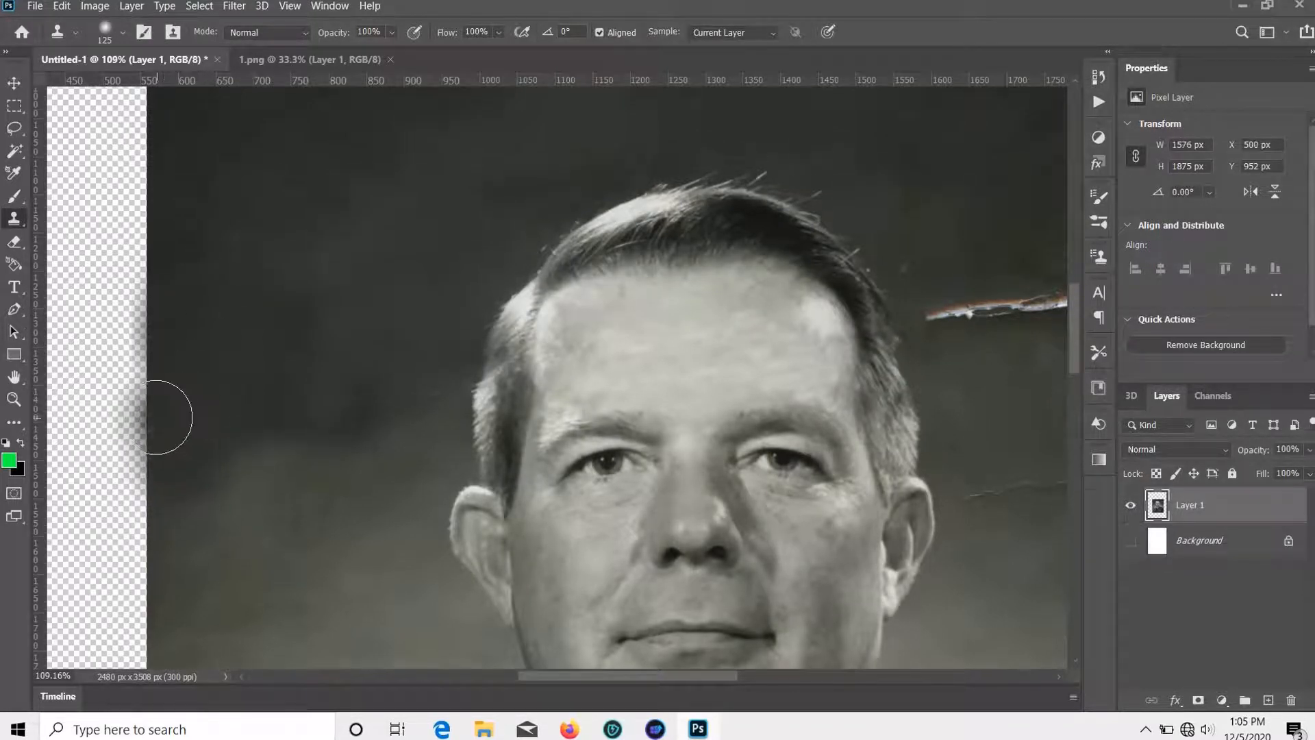
Clone dark backdrop over the bright crack remnant at the photo's left edge, using a 40 px brush.
{"action": "key", "text": "bracketleft"}
{"action": "key", "text": "bracketleft"}
{"action": "key", "text": "bracketleft"}
{"action": "key", "text": "bracketleft"}
{"action": "key", "text": "bracketleft"}
{"action": "key", "text": "bracketleft"}
{"action": "key", "text": "bracketleft"}
{"action": "key", "text": "bracketleft"}
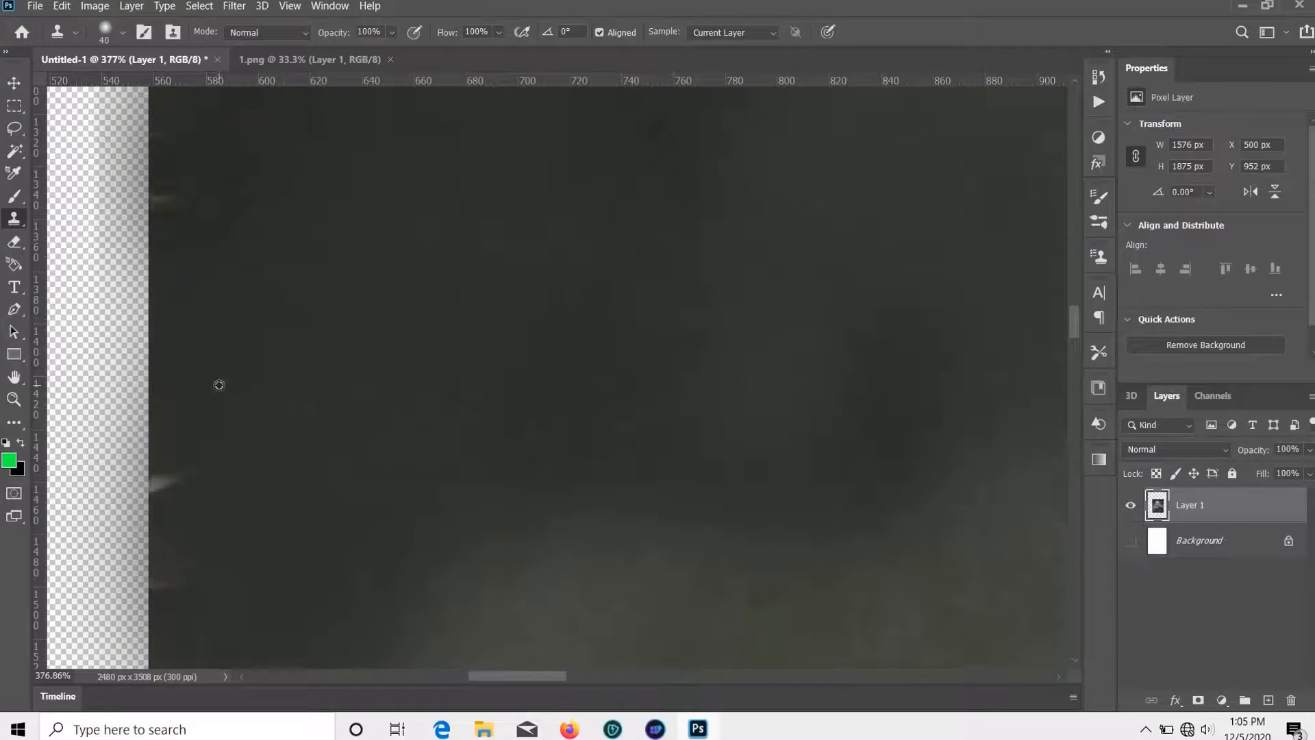
{"action": "left_click", "coordinate": [218, 385], "text": "alt"}
{"action": "left_click", "coordinate": [179, 485]}
{"action": "left_click", "coordinate": [168, 480]}
Clean up the remaining light specks along the photo's left edge with a 10 px Clone Stamp.
{"action": "key", "text": "bracketleft"}
{"action": "key", "text": "bracketleft"}
{"action": "key", "text": "bracketleft"}
{"action": "key", "text": "bracketleft"}
{"action": "key", "text": "bracketleft"}
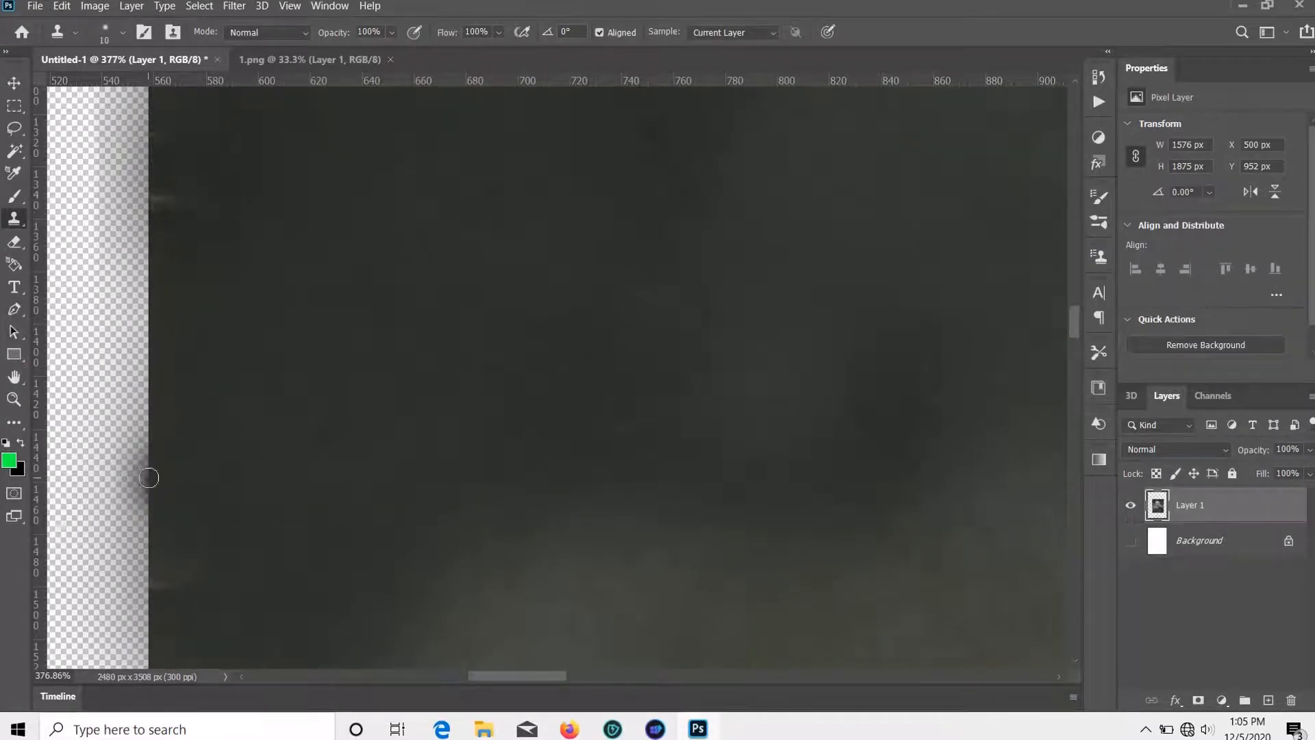
{"action": "scroll", "coordinate": [232, 281], "scroll_direction": "up", "scroll_amount": 3}
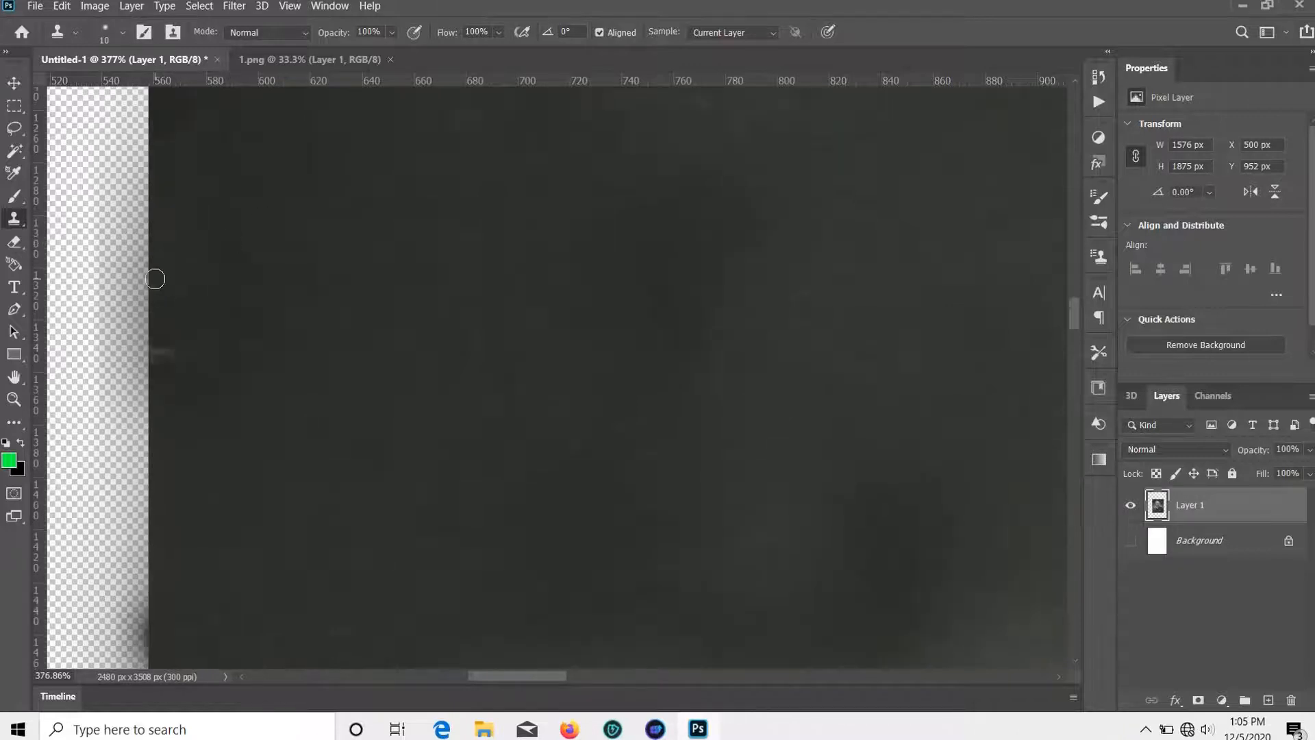
{"action": "scroll", "coordinate": [258, 273], "scroll_direction": "up", "scroll_amount": 3}
Try a 100 px Eraser on the dark smudge past the photo's left edge, and undo the erasing.
{"action": "key", "text": "ctrl+minus"}
{"action": "key", "text": "ctrl+minus"}
{"action": "key", "text": "ctrl+minus"}
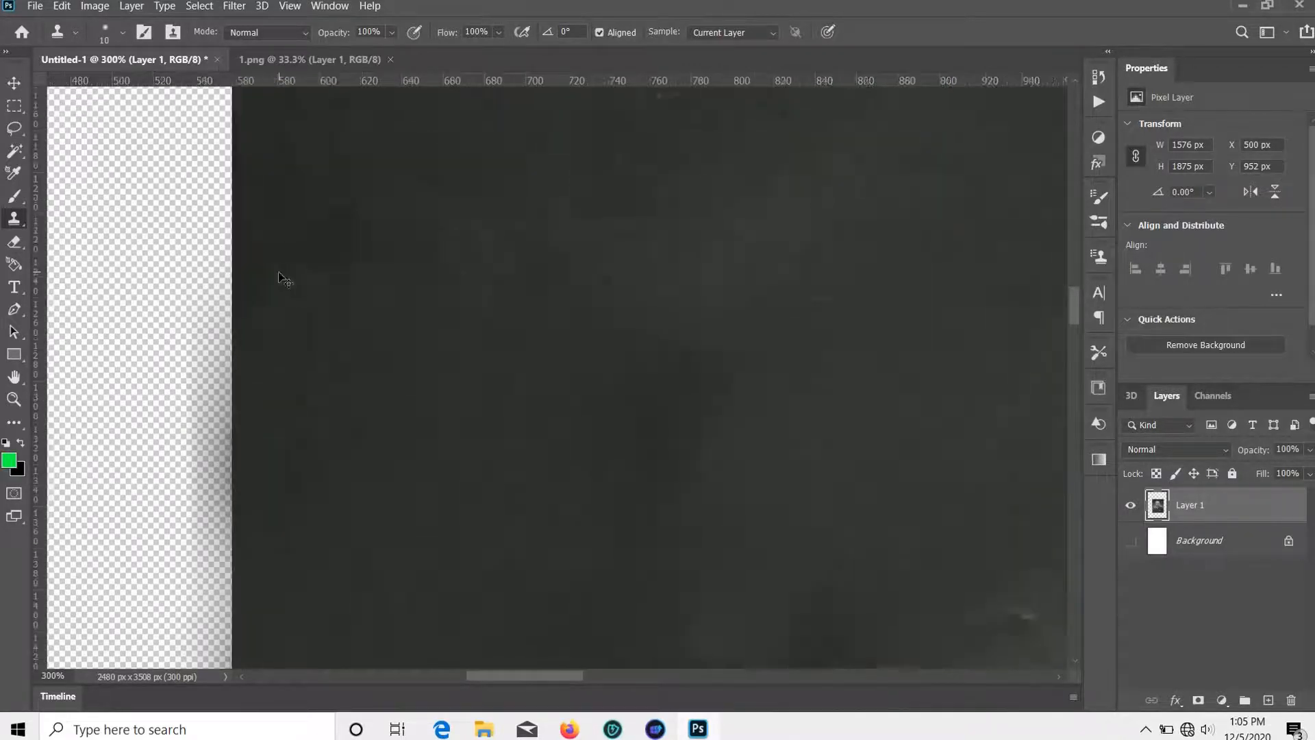
{"action": "left_click_drag", "start_coordinate": [603, 367], "coordinate": [347, 341]}
{"action": "key", "text": "e"}
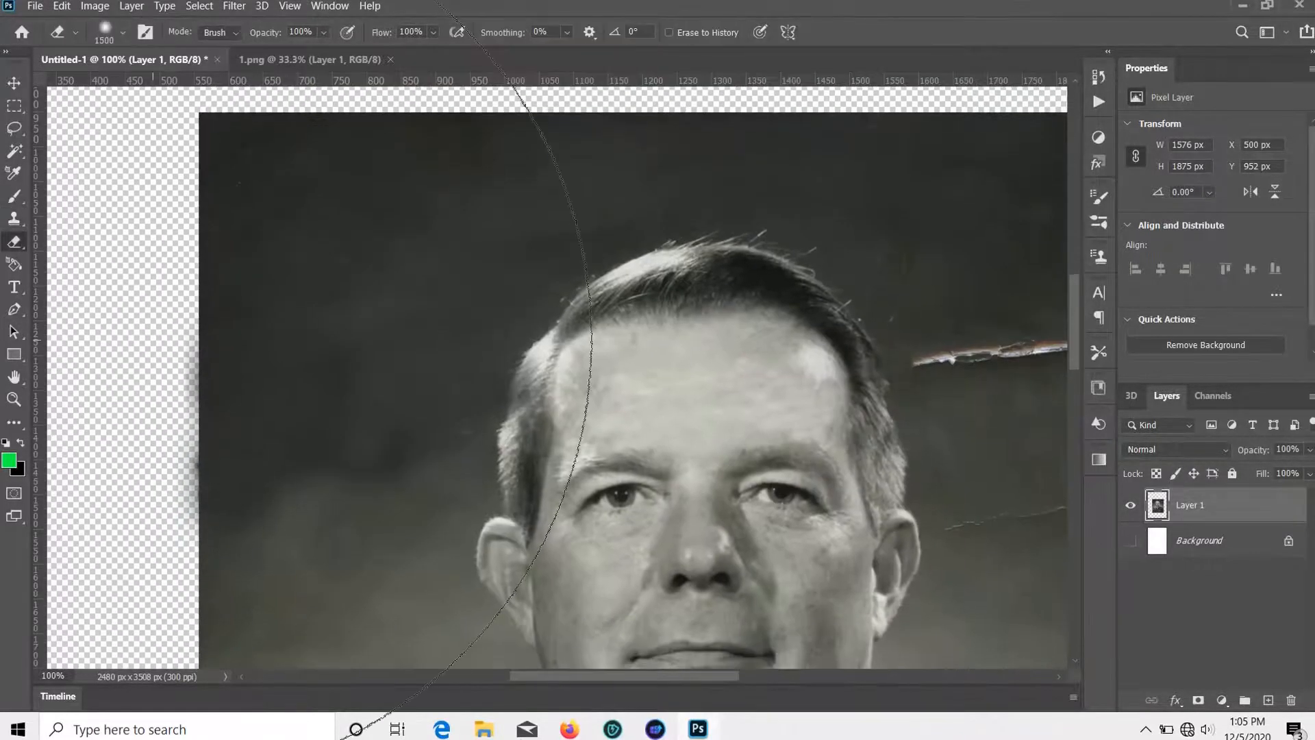
{"action": "key", "text": "bracketleft"}
{"action": "key", "text": "bracketleft"}
{"action": "key", "text": "bracketleft"}
{"action": "key", "text": "bracketleft"}
{"action": "key", "text": "bracketleft"}
{"action": "key", "text": "bracketleft"}
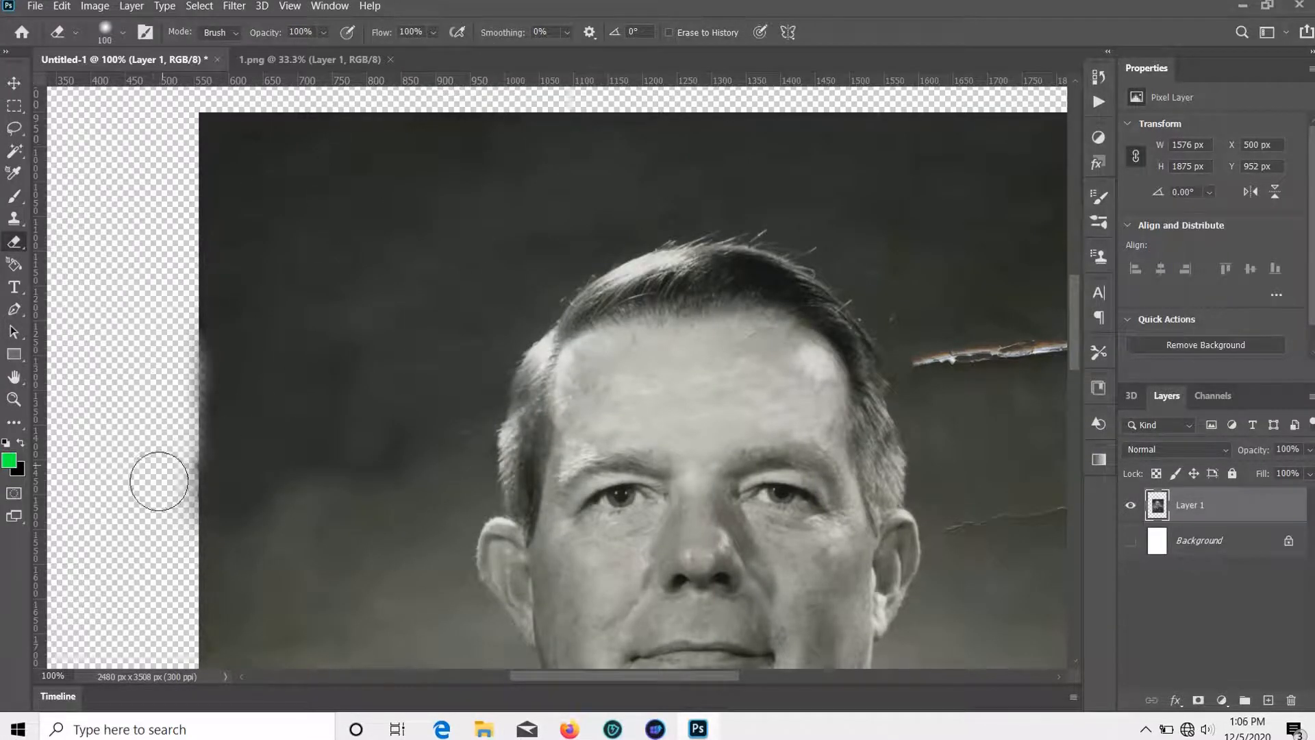
{"action": "key", "text": "z"}
{"action": "key", "text": "e"}
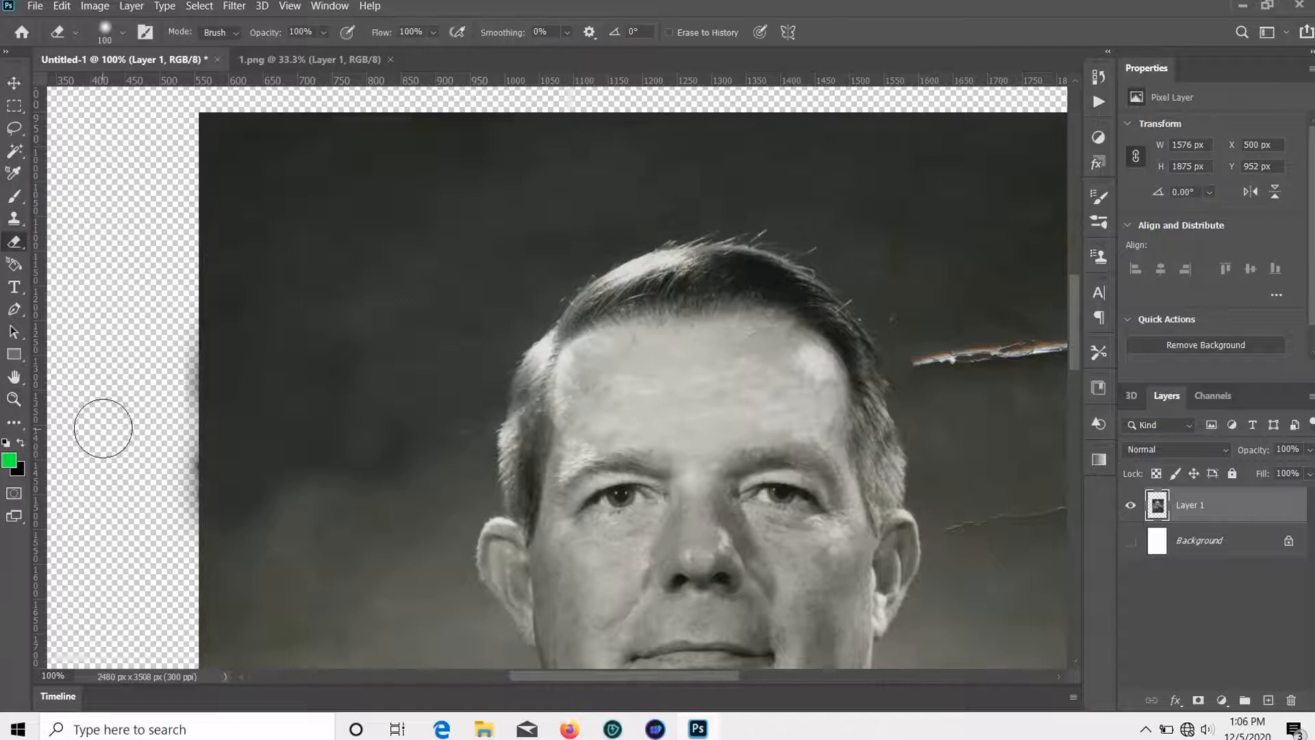
Erase the dark smudge spilling past the photo's left edge with a 50 px brush at 0% hardness.
{"action": "key", "text": "bracketleft"}
{"action": "right_click", "coordinate": [152, 141]}
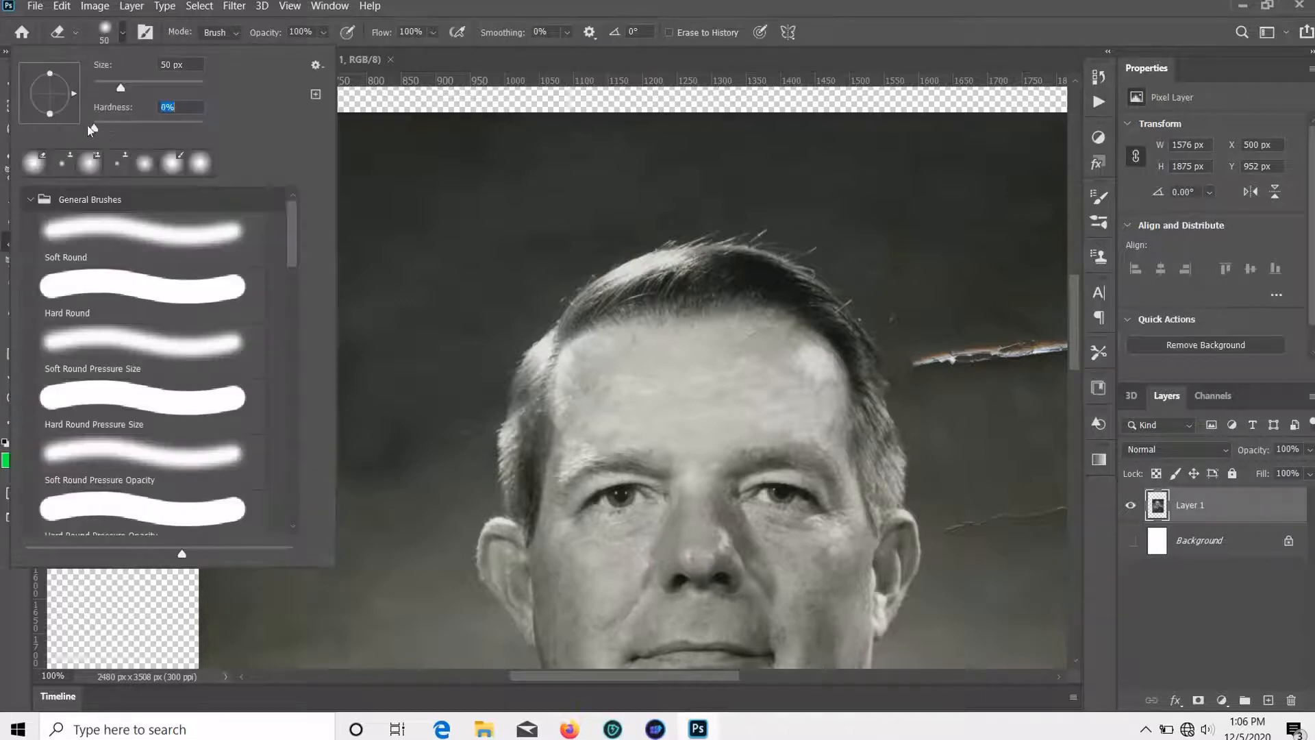
{"action": "key", "text": "Return"}
{"action": "key", "text": "F5"}
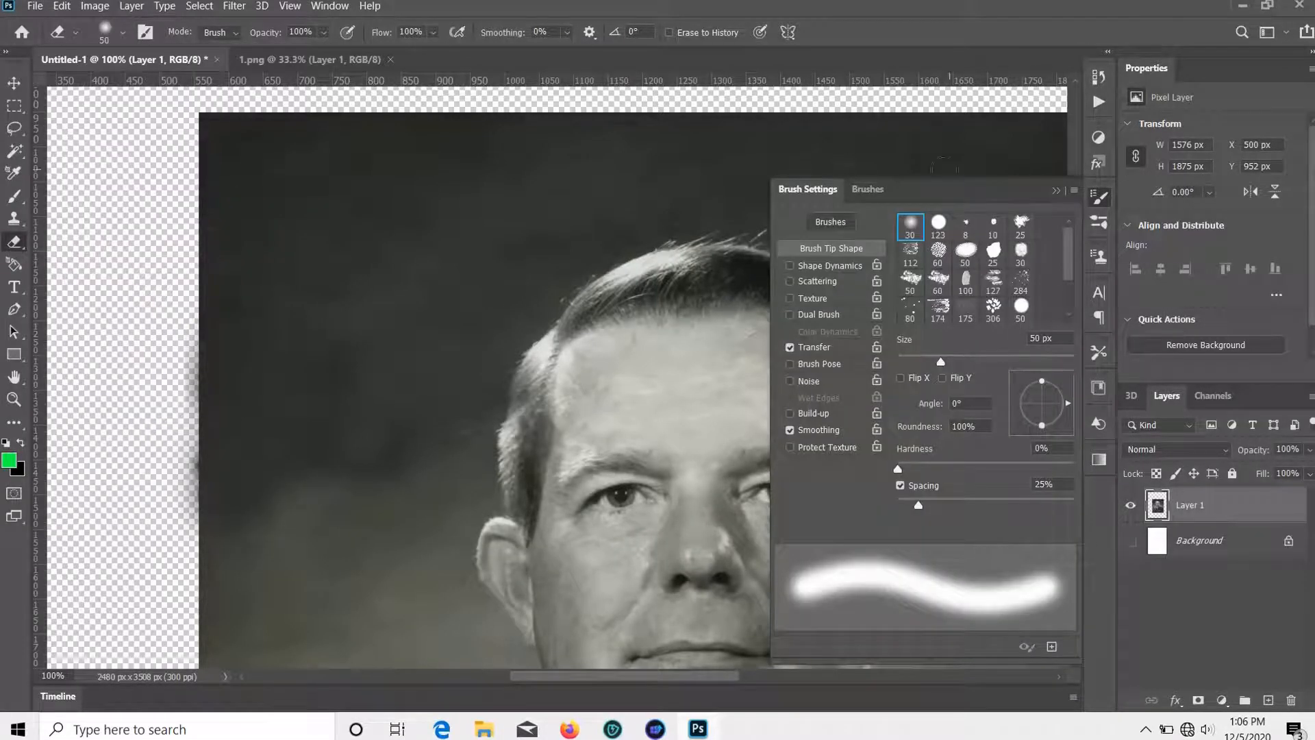
{"action": "key", "text": "F5"}
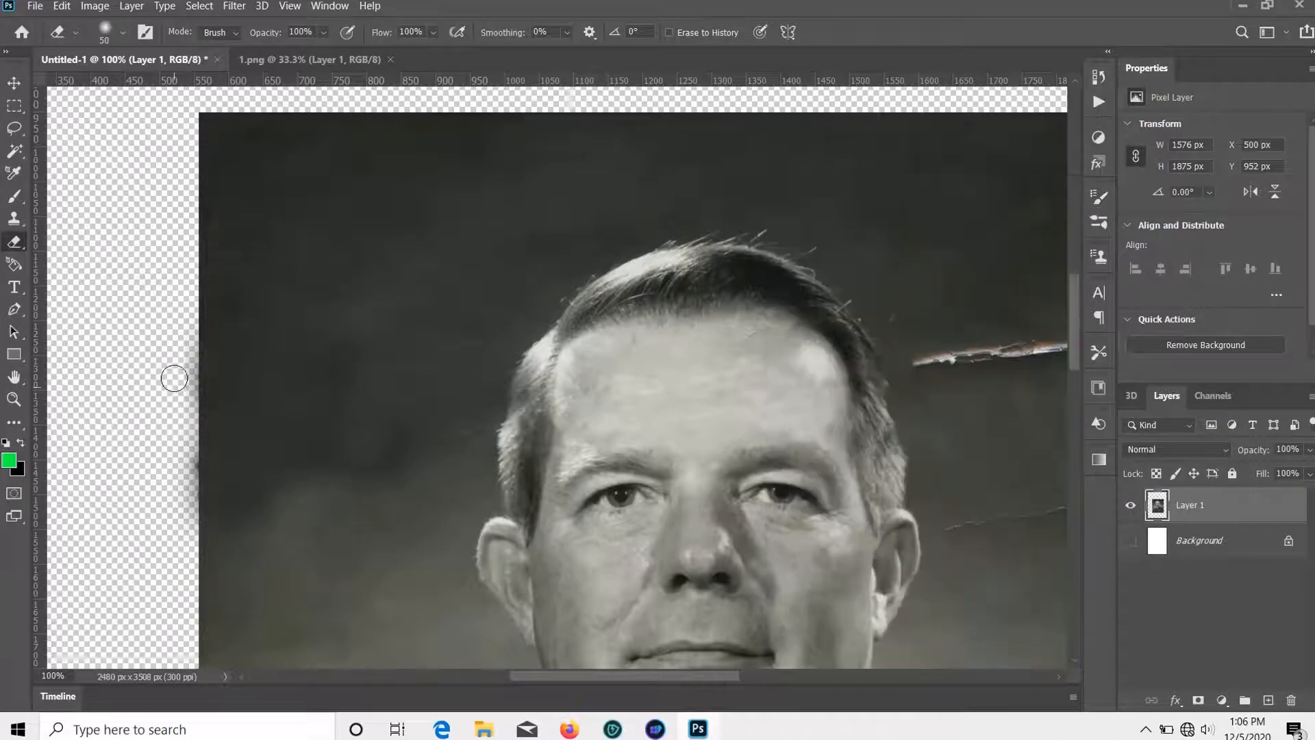
{"action": "left_click_drag", "start_coordinate": [178, 378], "coordinate": [181, 449]}
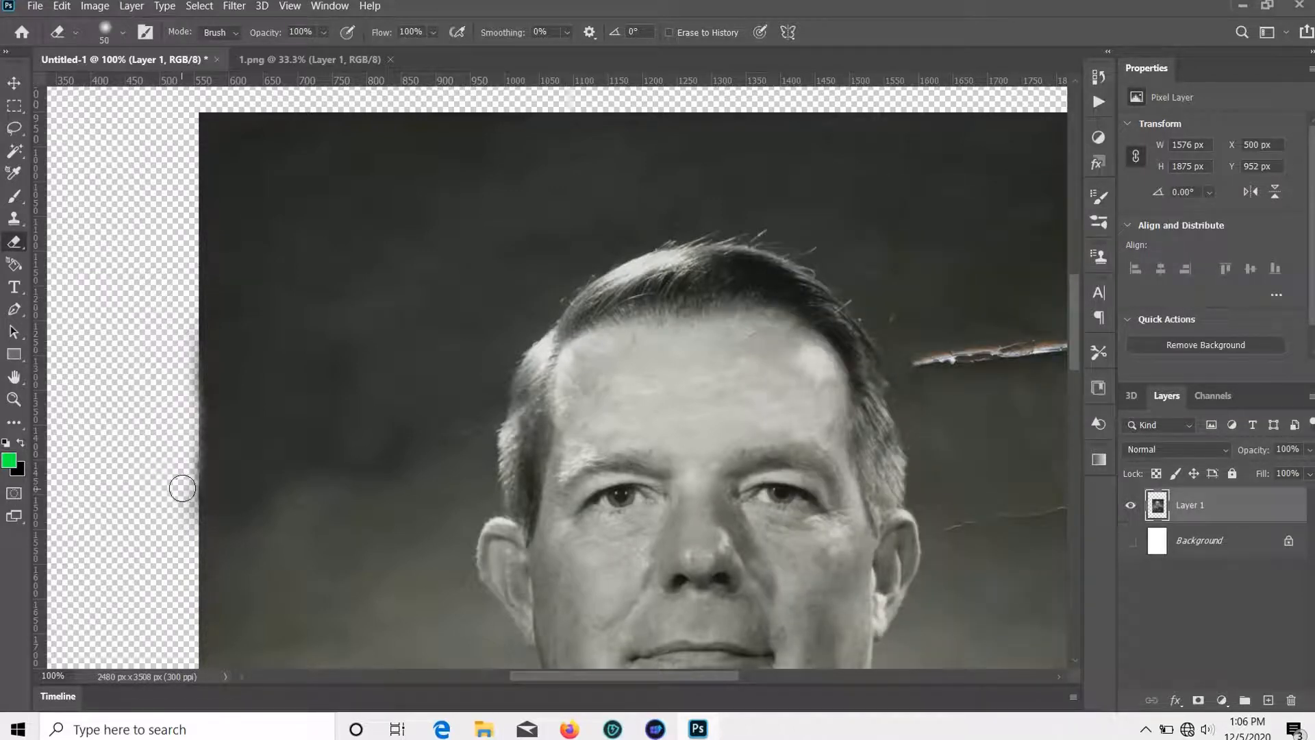
Clone the straight upper part of the photo's left edge down over the eroded border, using a 60 px brush.
{"action": "key", "text": "s"}
{"action": "scroll", "coordinate": [179, 334], "scroll_direction": "up", "scroll_amount": 5}
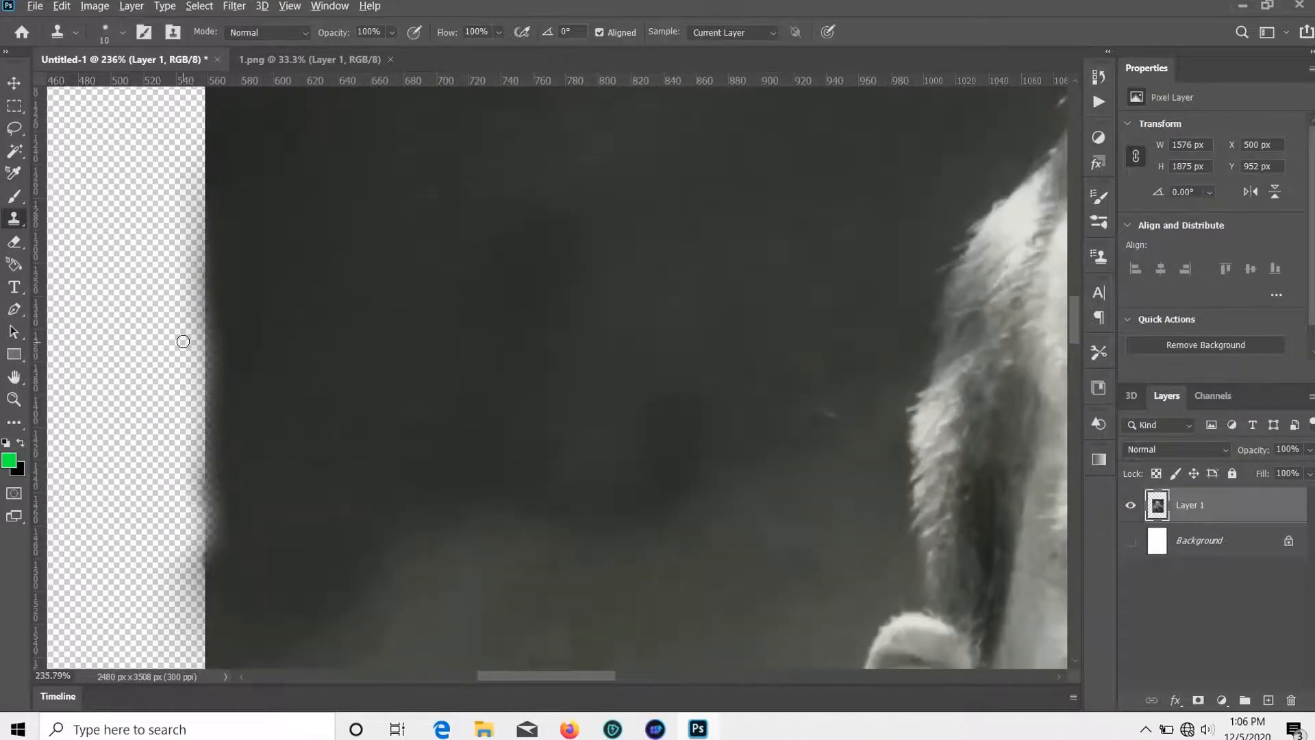
{"action": "key", "text": "bracketright"}
{"action": "key", "text": "bracketright"}
{"action": "key", "text": "bracketright"}
{"action": "key", "text": "bracketright"}
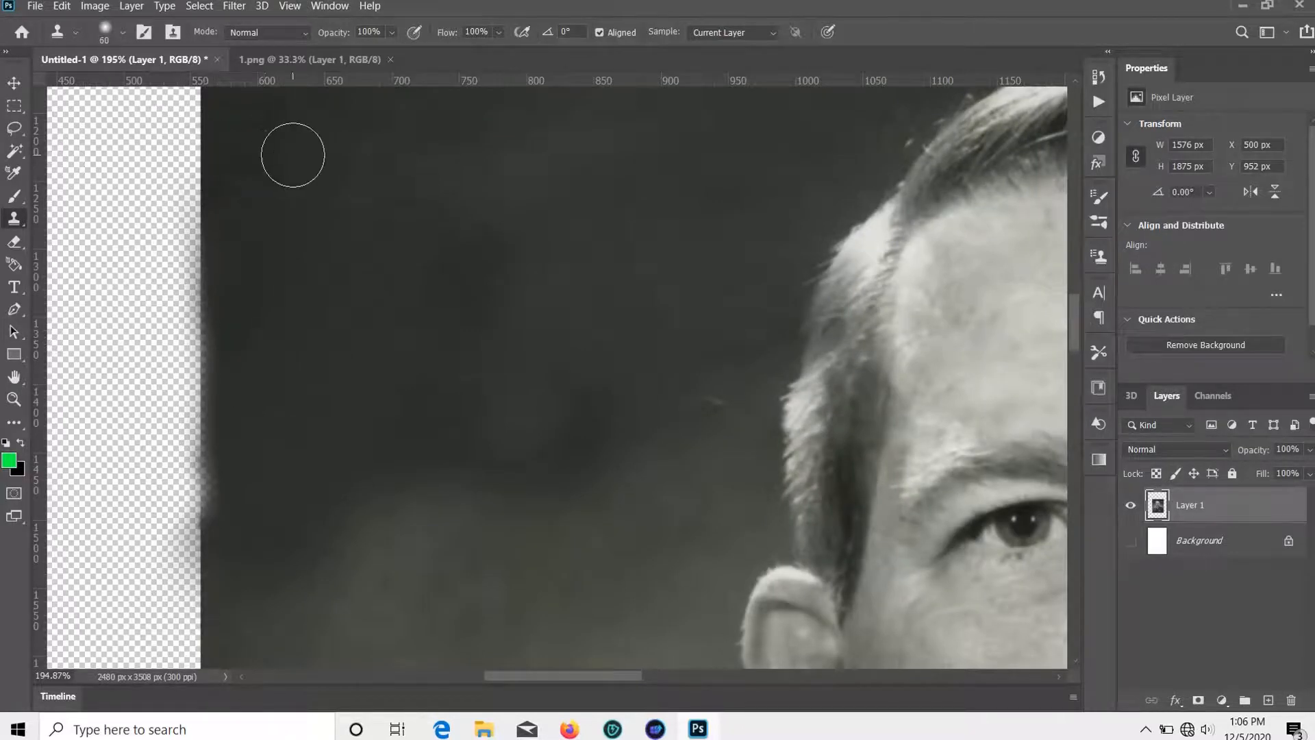
{"action": "left_click", "coordinate": [201, 126], "text": "alt"}
{"action": "left_click_drag", "start_coordinate": [202, 278], "coordinate": [182, 317]}
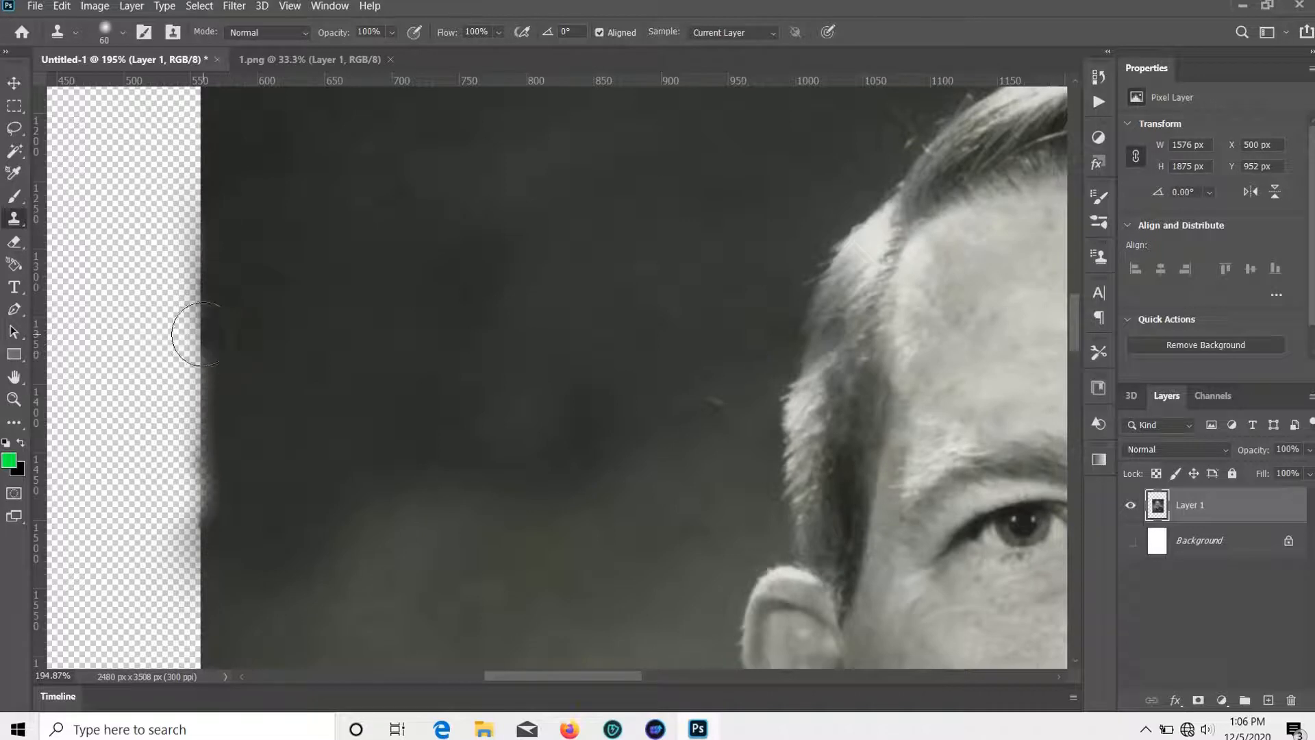
{"action": "left_click", "coordinate": [205, 370]}
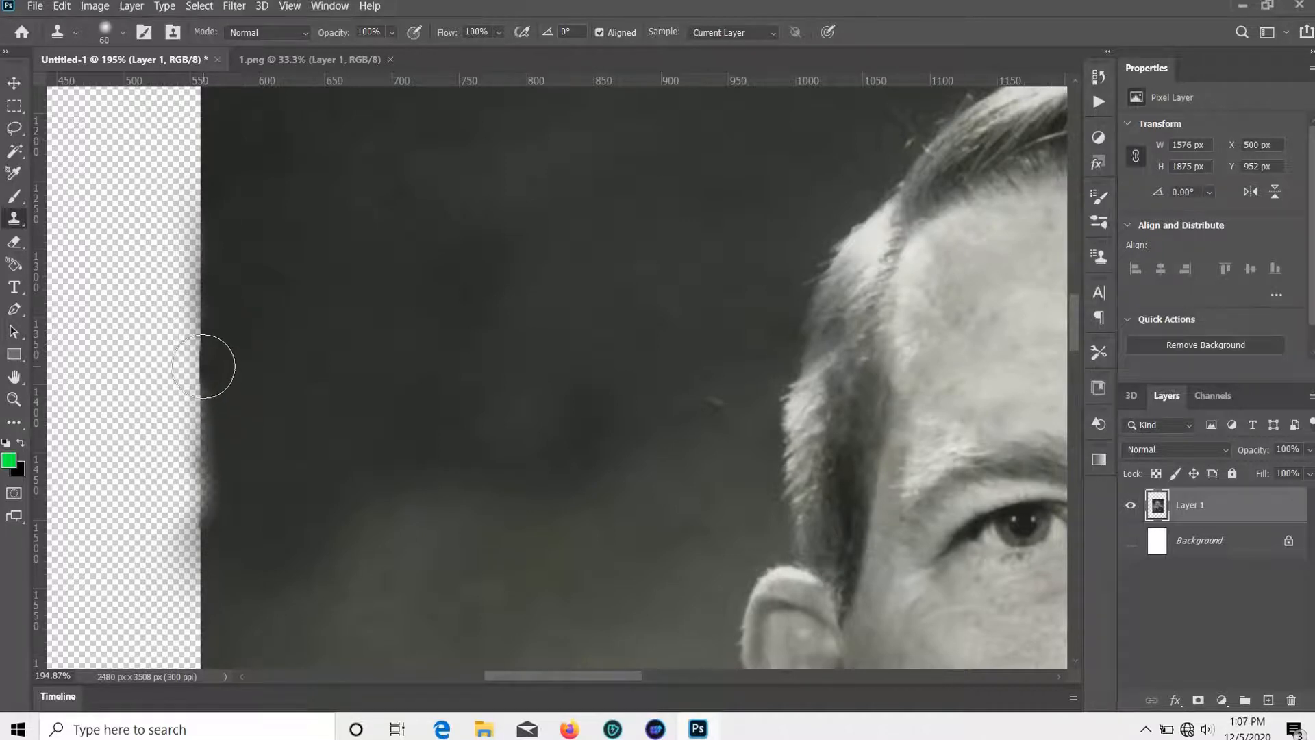
Clone dark backdrop over the remaining eroded spots farther down the photo's left edge.
{"action": "scroll", "coordinate": [184, 302], "scroll_direction": "down", "scroll_amount": 3}
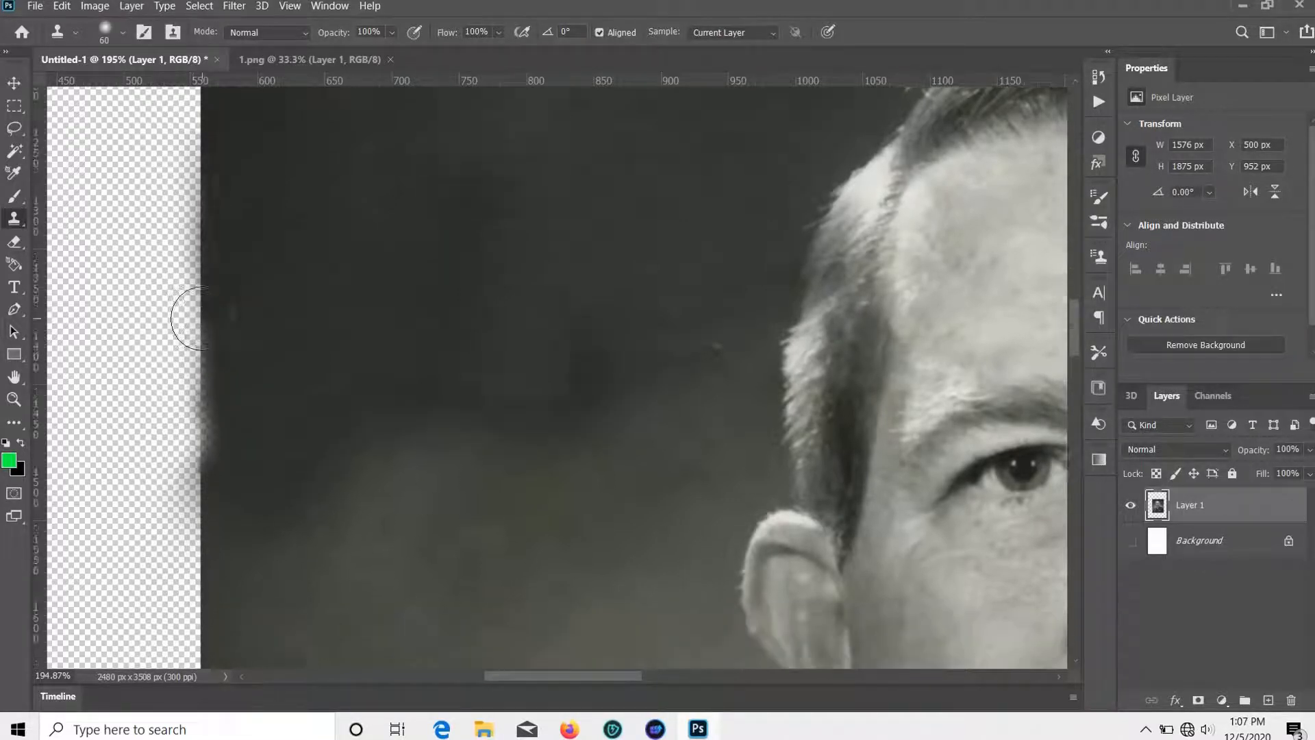
{"action": "scroll", "coordinate": [194, 220], "scroll_direction": "up", "scroll_amount": 4}
{"action": "scroll", "coordinate": [182, 270], "scroll_direction": "down", "scroll_amount": 3}
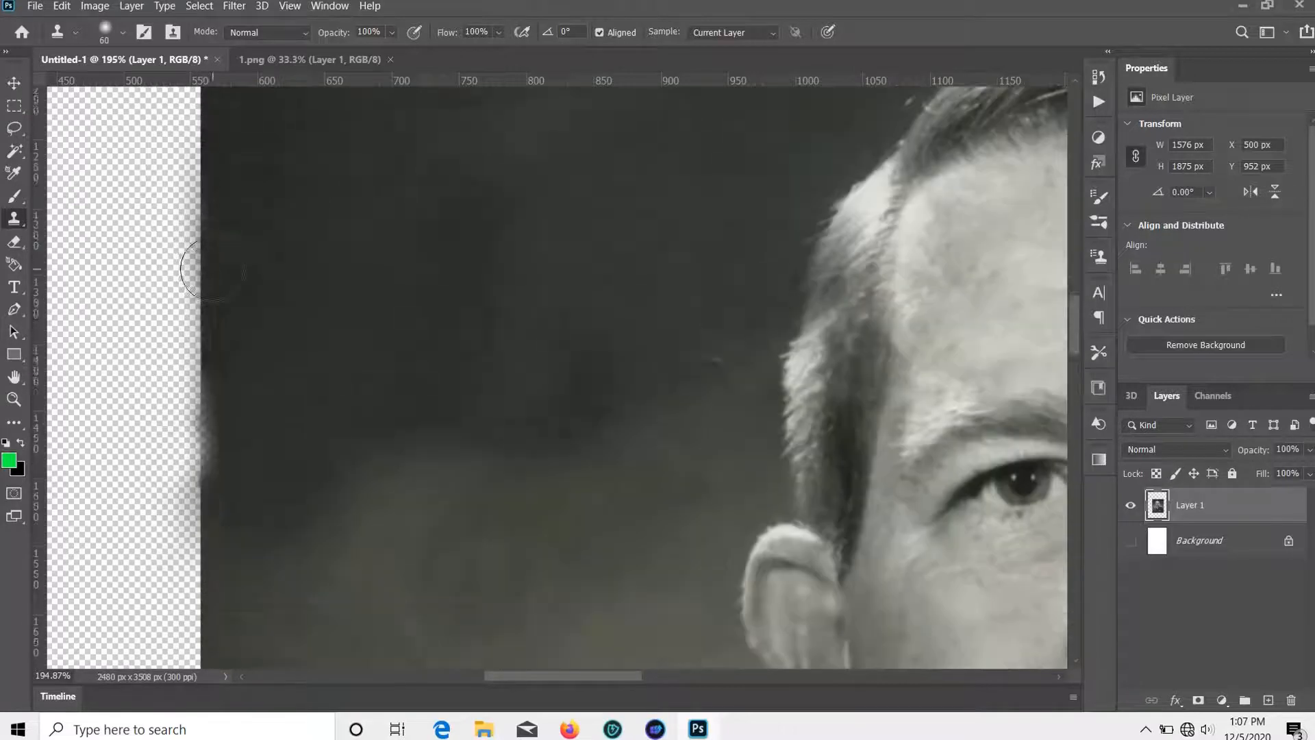
{"action": "scroll", "coordinate": [230, 241], "scroll_direction": "up", "scroll_amount": 3}
{"action": "scroll", "coordinate": [205, 329], "scroll_direction": "down", "scroll_amount": 3}
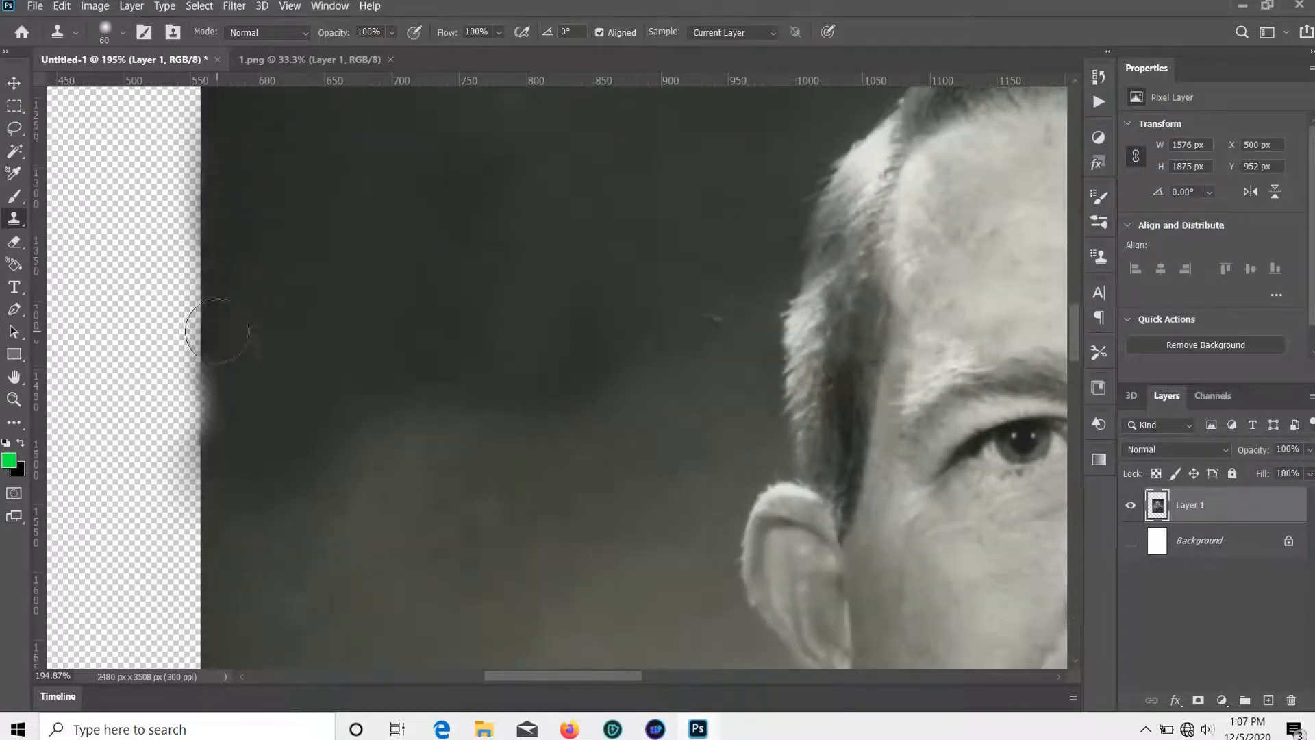
{"action": "left_click", "coordinate": [199, 343]}
{"action": "scroll", "coordinate": [212, 309], "scroll_direction": "up", "scroll_amount": 5}
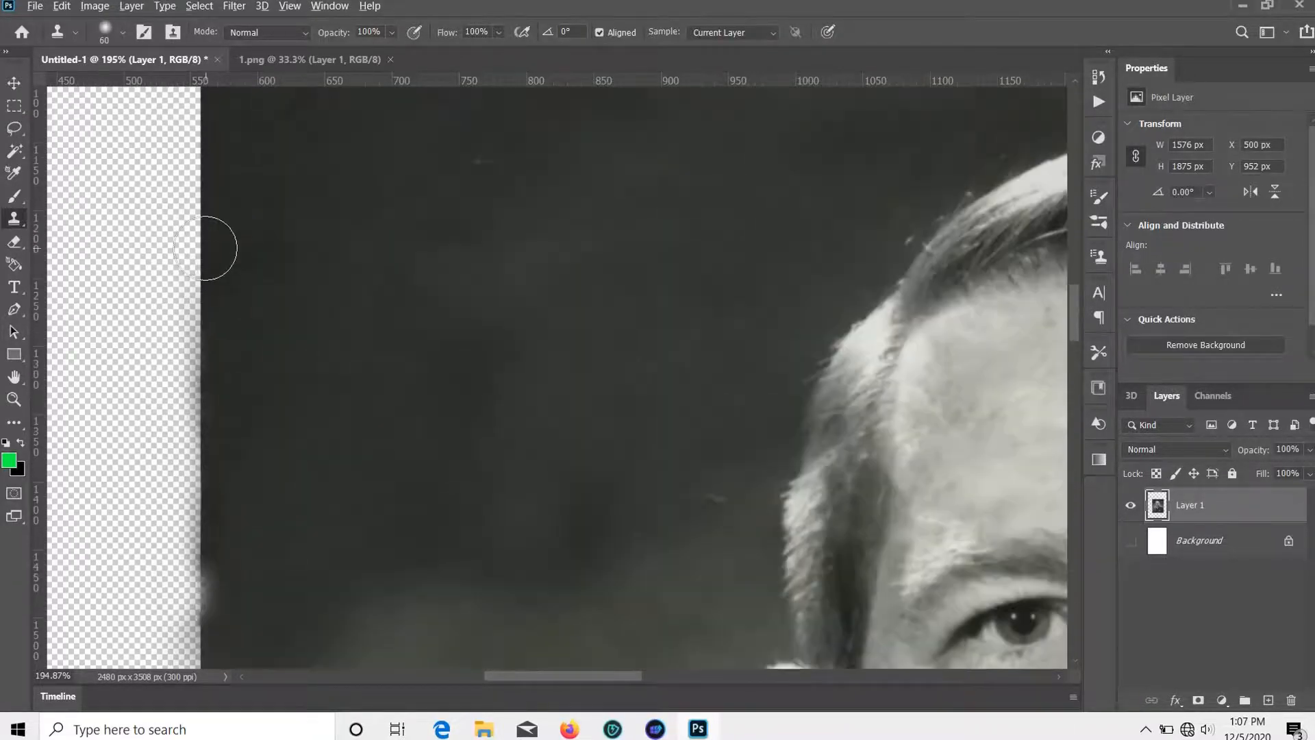
{"action": "scroll", "coordinate": [209, 260], "scroll_direction": "down", "scroll_amount": 4}
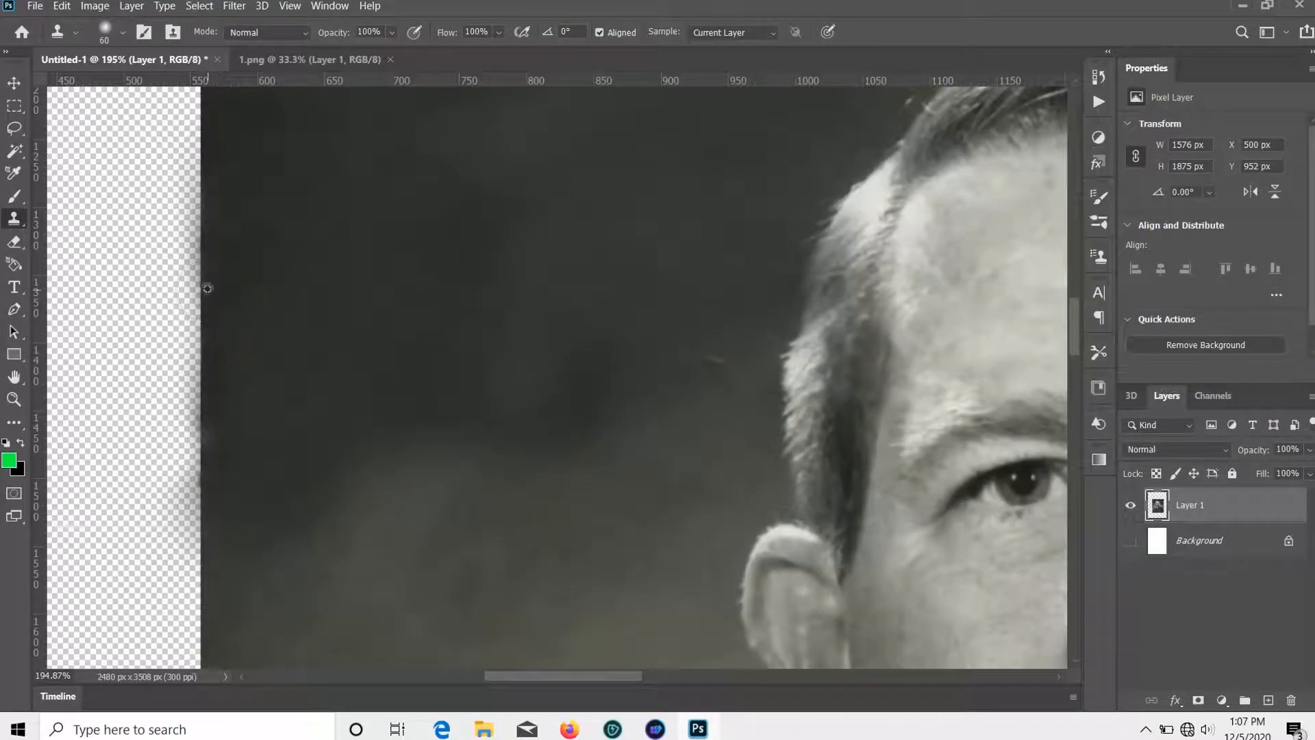
{"action": "left_click", "coordinate": [223, 437]}
{"action": "left_click", "coordinate": [273, 333], "text": "alt"}
{"action": "left_click", "coordinate": [221, 443]}
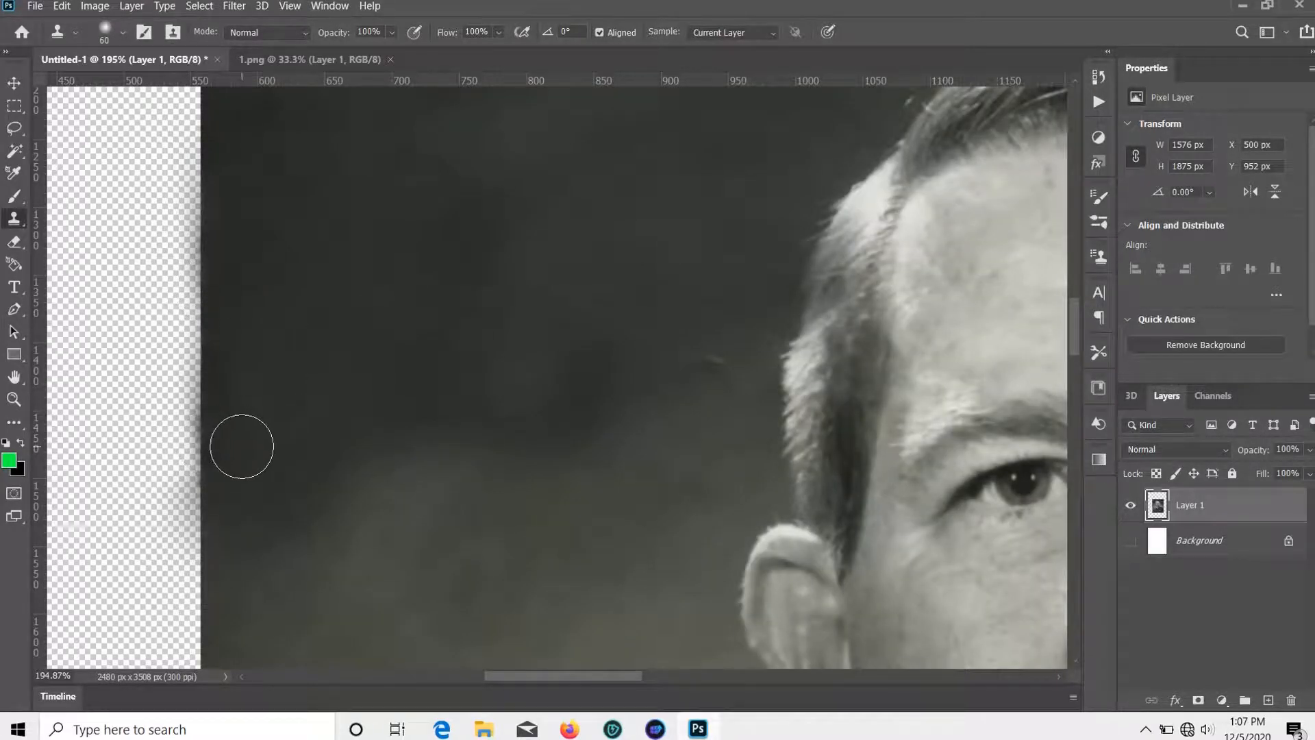
{"action": "scroll", "coordinate": [233, 388], "scroll_direction": "down", "scroll_amount": 2}
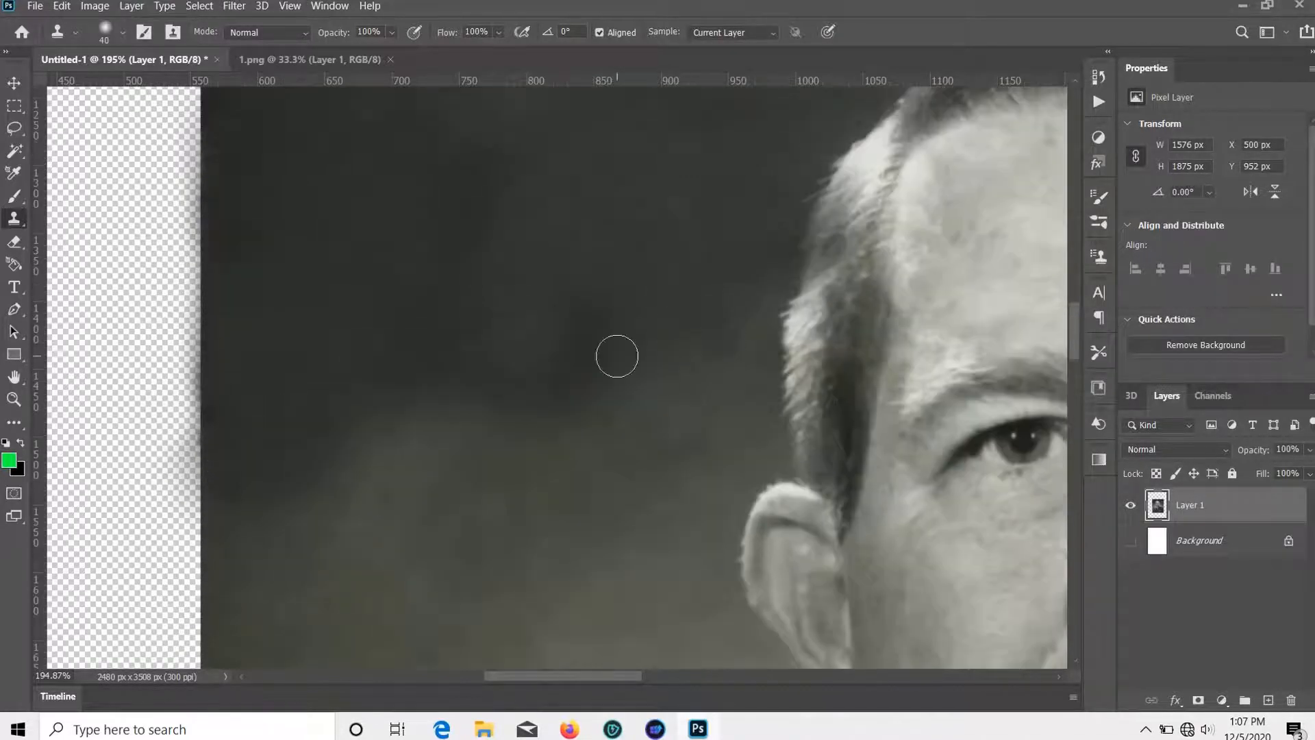
{"action": "key", "text": "ctrl+minus"}
{"action": "key", "text": "ctrl+minus"}
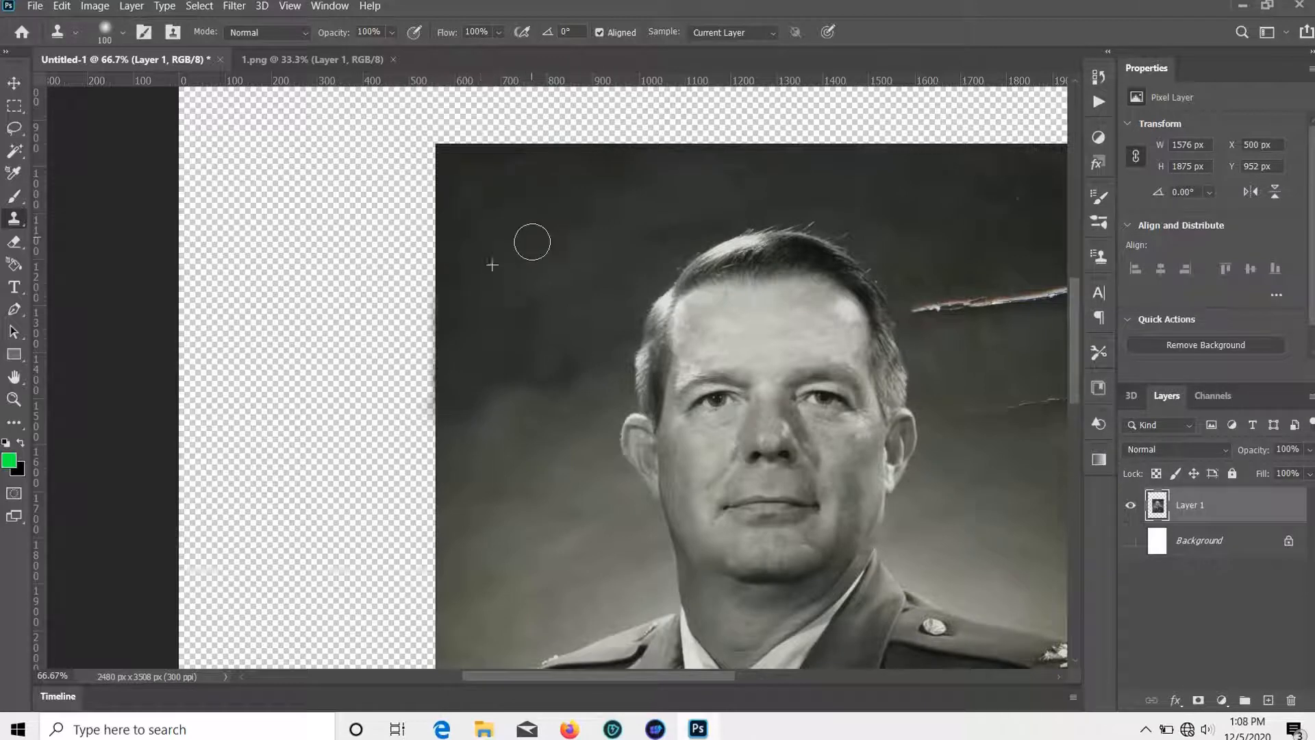
Clone dark backdrop over the long crack running from beside the hair toward the photo's right edge, using a 100 px brush.
{"action": "scroll", "coordinate": [605, 327], "scroll_direction": "right", "scroll_amount": 5}
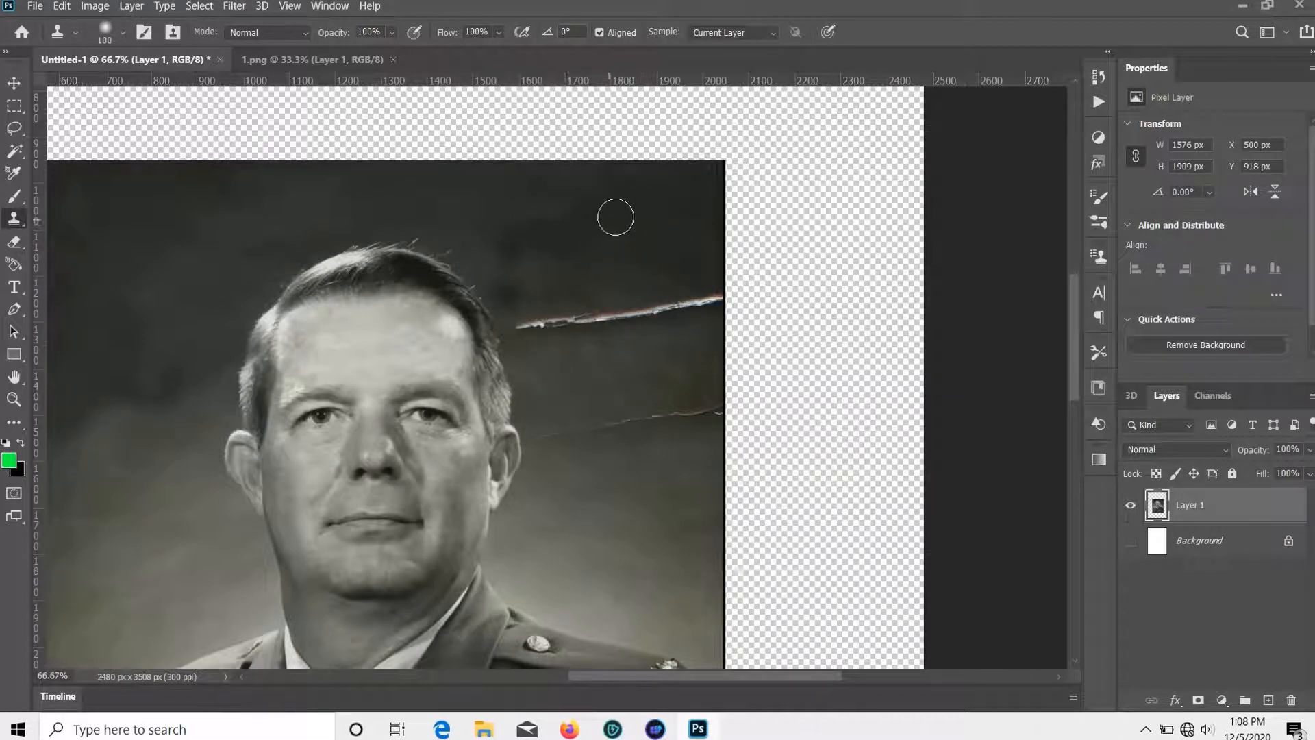
{"action": "left_click_drag", "start_coordinate": [521, 330], "coordinate": [582, 318]}
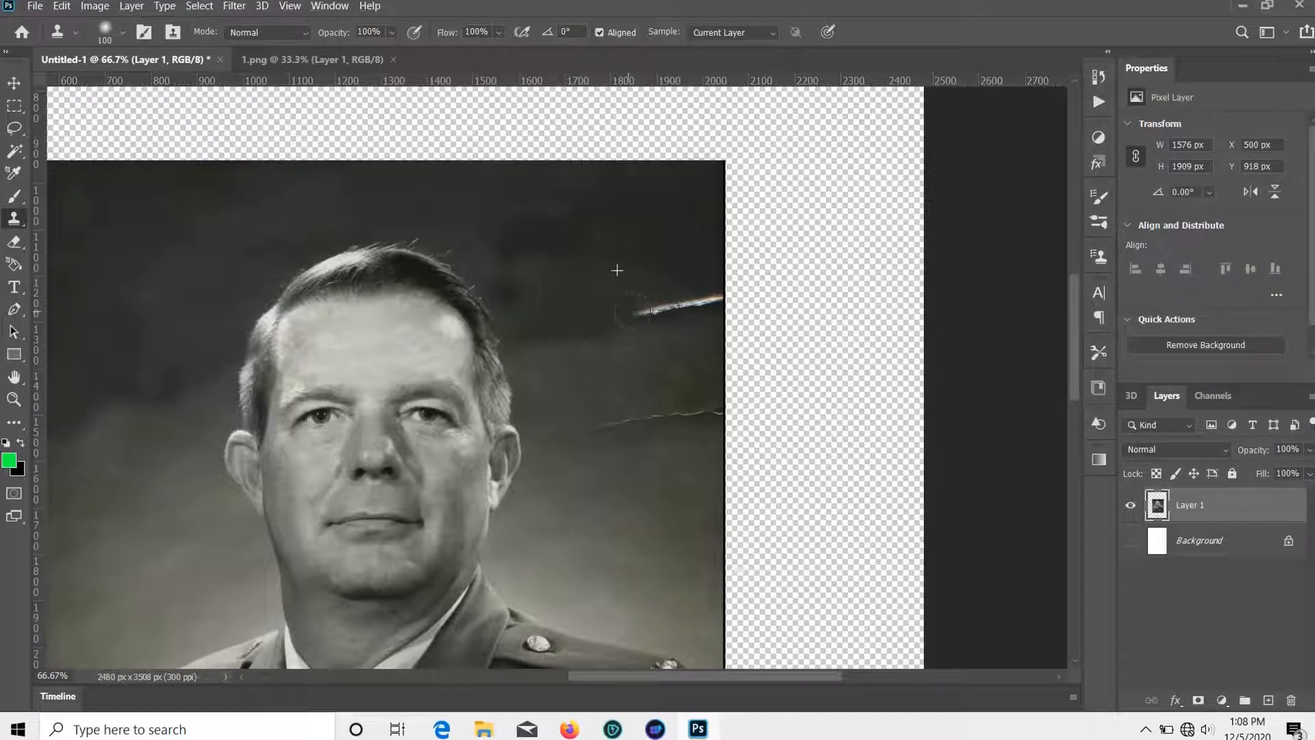
{"action": "left_click", "coordinate": [657, 271], "text": "alt"}
{"action": "left_click_drag", "start_coordinate": [673, 312], "coordinate": [703, 297]}
Clone the clean border and nearby backdrop over the end of the upper crack at the photo's right edge.
{"action": "scroll", "coordinate": [723, 296], "scroll_direction": "up", "scroll_amount": 14}
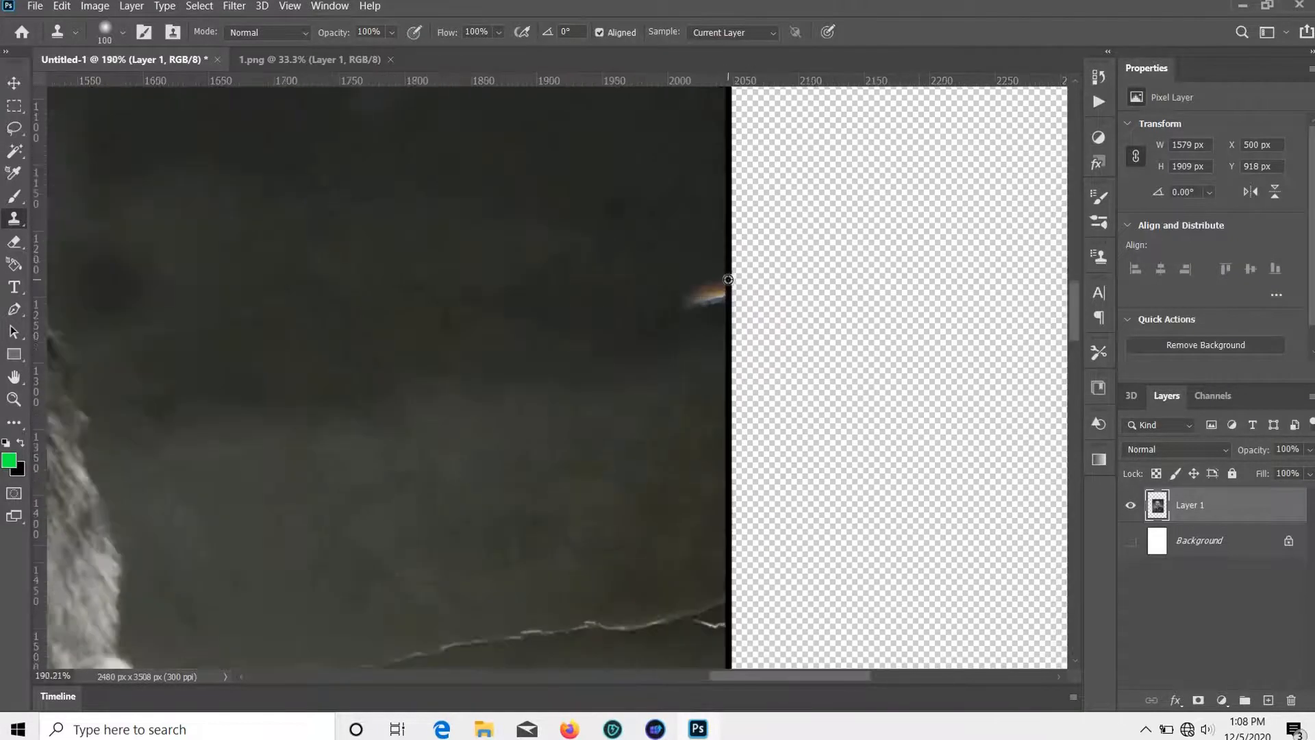
{"action": "left_click", "coordinate": [731, 289]}
{"action": "key", "text": "ctrl+z"}
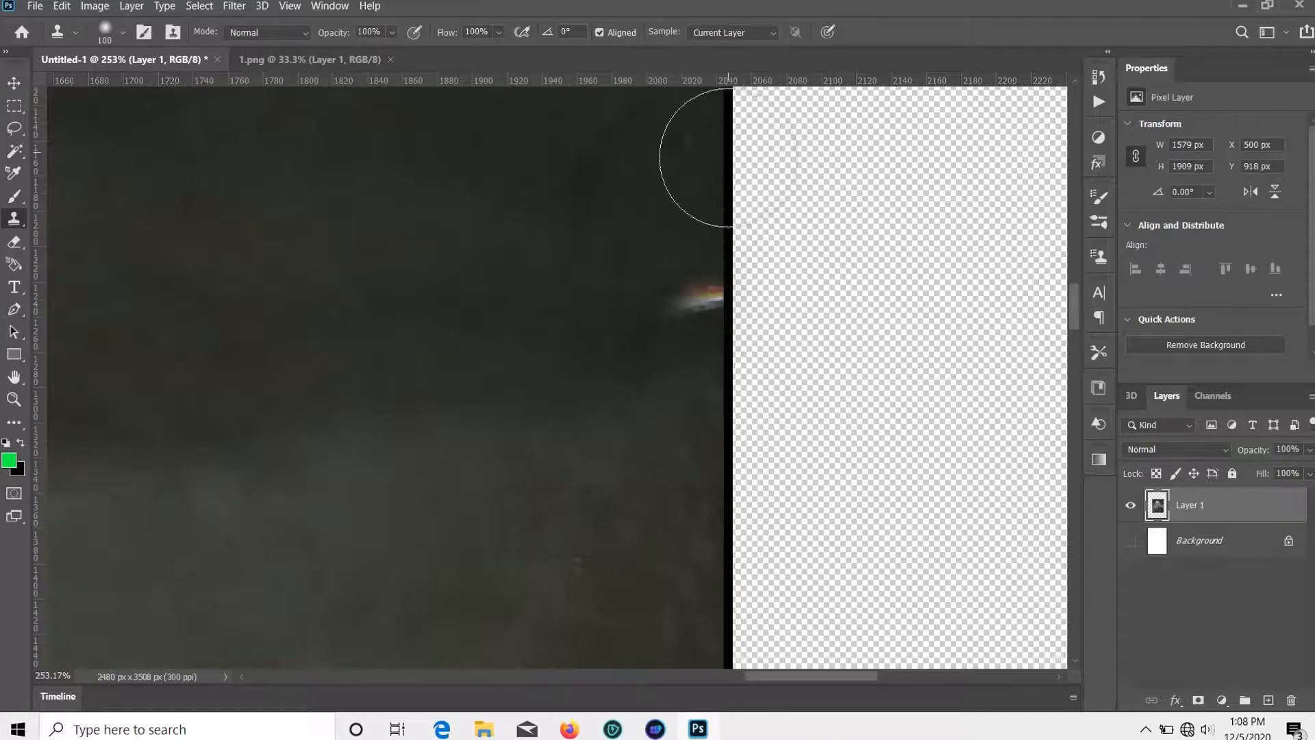
{"action": "left_click", "coordinate": [729, 310]}
{"action": "scroll", "coordinate": [729, 311], "scroll_direction": "up", "scroll_amount": 2}
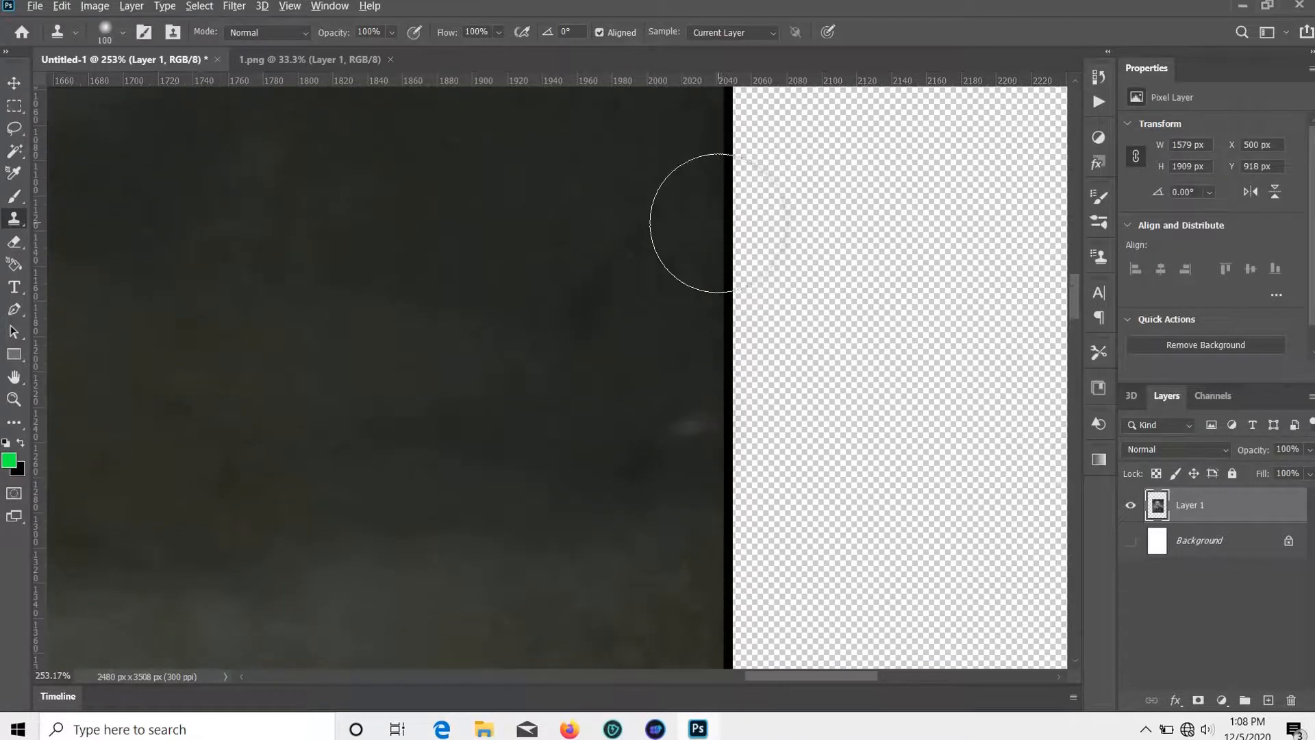
{"action": "left_click", "coordinate": [726, 224], "text": "alt"}
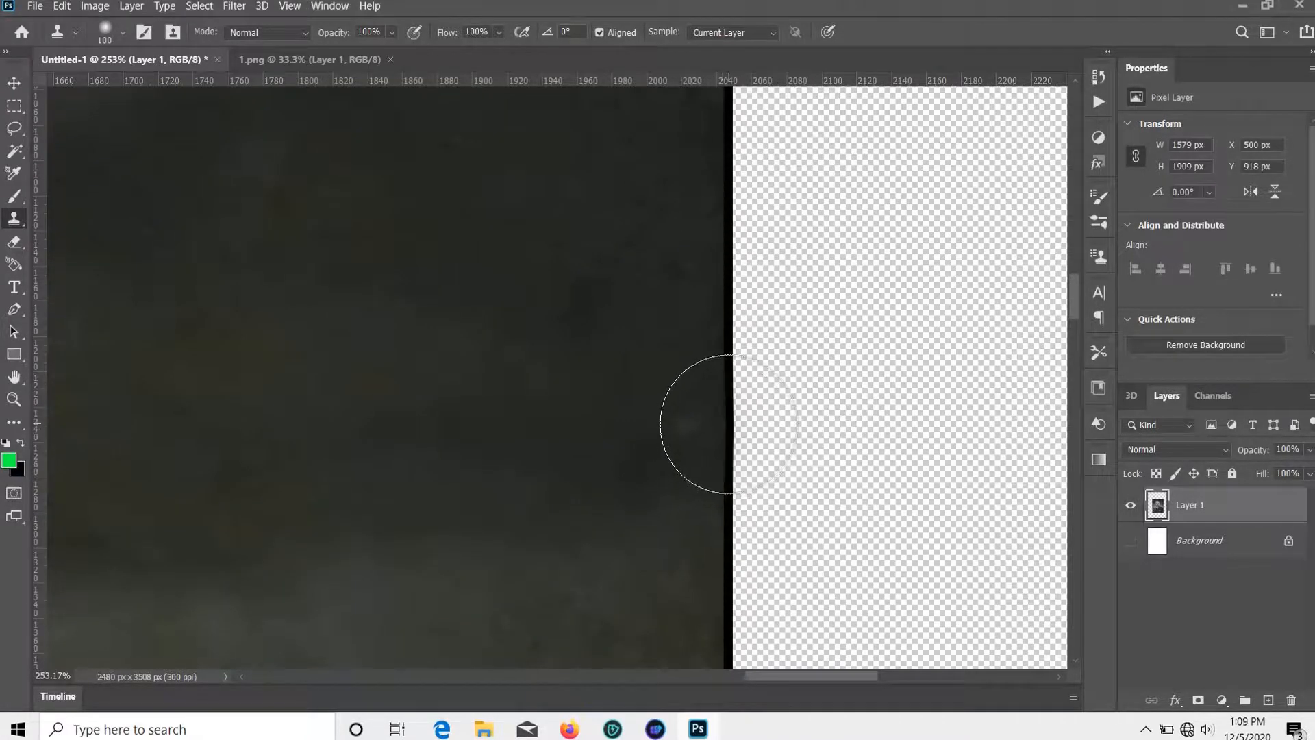
{"action": "left_click", "coordinate": [727, 425]}
{"action": "left_click", "coordinate": [631, 281], "text": "alt"}
{"action": "left_click", "coordinate": [658, 429]}
Clone clean border and backdrop over the thin lower crack and the small scratches reaching the photo's right edge.
{"action": "scroll", "coordinate": [647, 429], "scroll_direction": "down", "scroll_amount": 8}
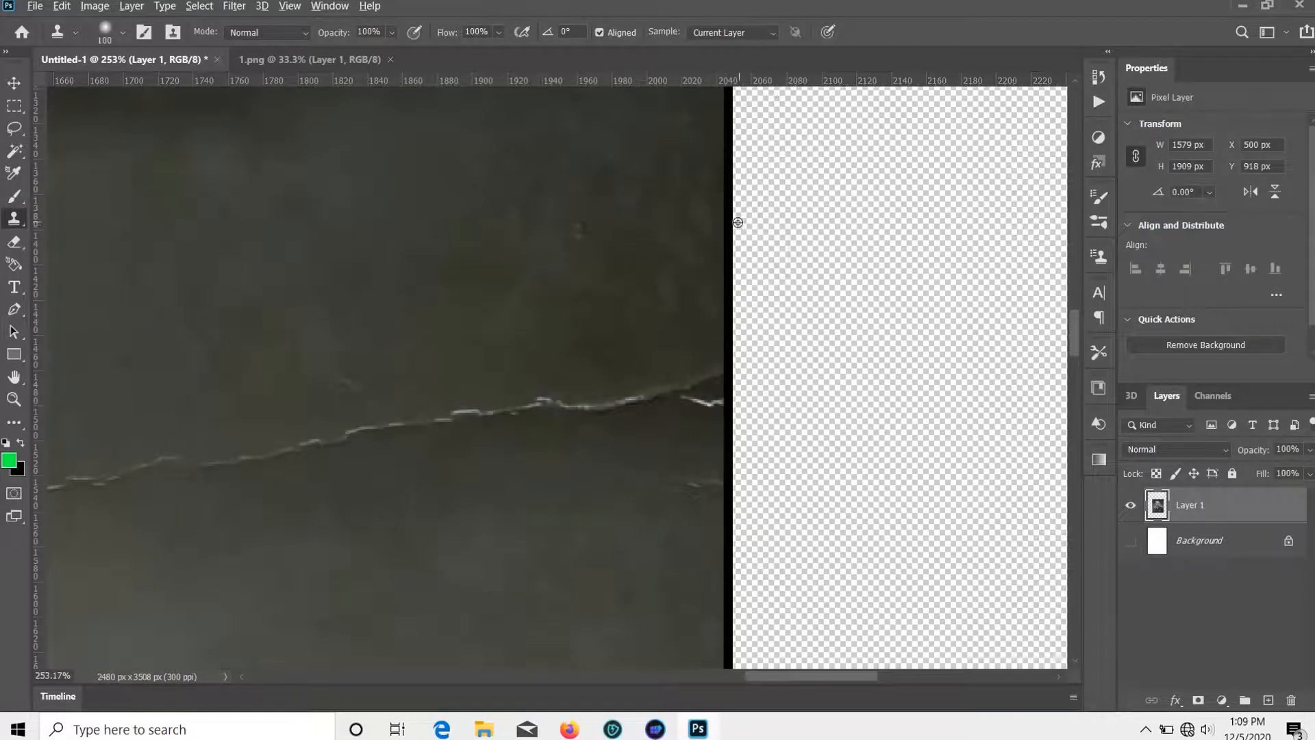
{"action": "left_click", "coordinate": [729, 200], "text": "alt"}
{"action": "left_click", "coordinate": [725, 382]}
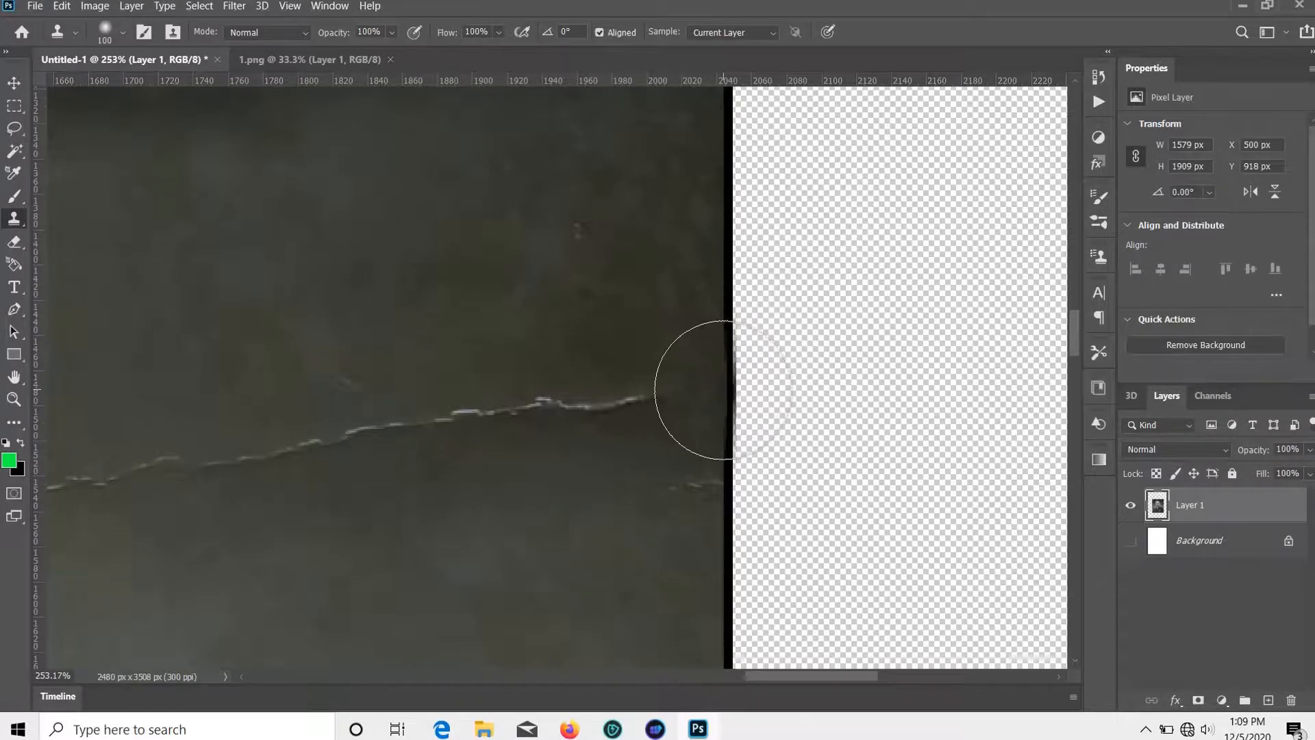
{"action": "mouse_move", "coordinate": [608, 399]}
{"action": "left_mouse_down"}
{"action": "mouse_move", "coordinate": [494, 388]}
{"action": "mouse_move", "coordinate": [445, 421]}
{"action": "left_mouse_up"}
{"action": "left_click", "coordinate": [602, 358], "text": "alt"}
{"action": "left_click", "coordinate": [655, 485]}
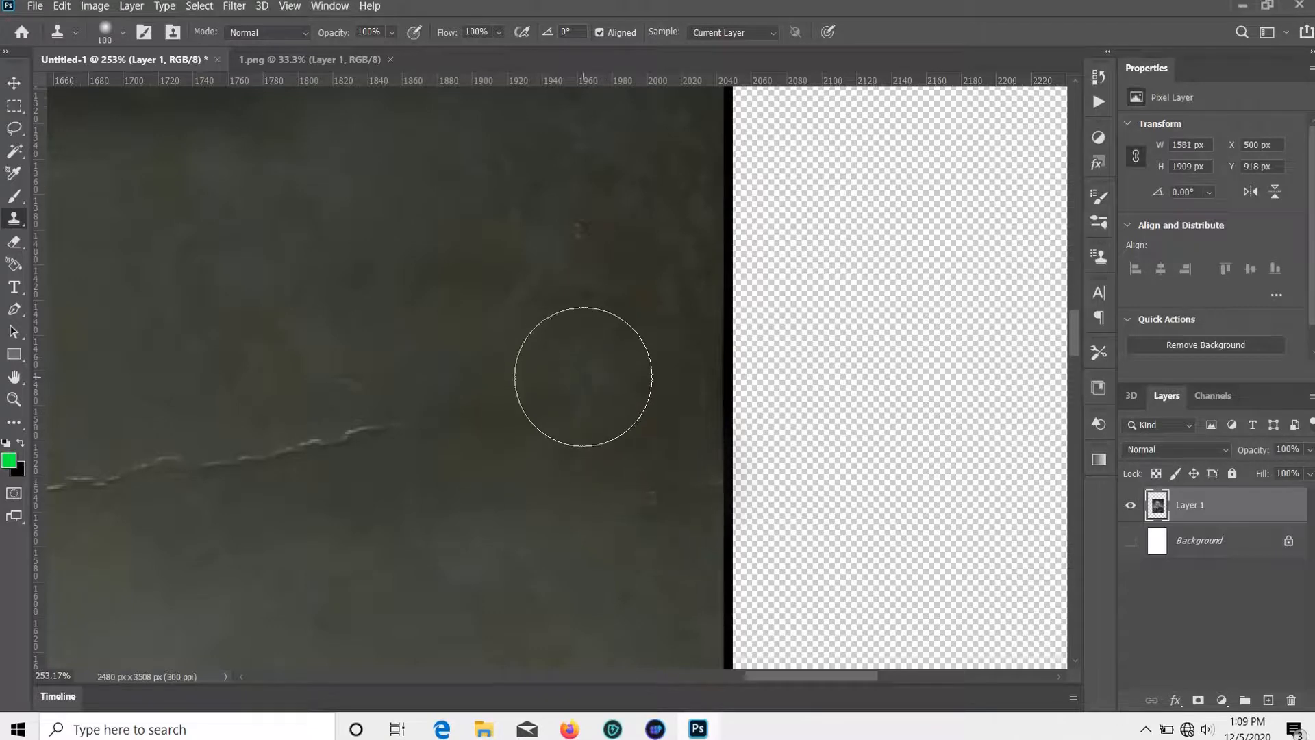
{"action": "key", "text": "ctrl+minus"}
{"action": "key", "text": "ctrl+minus"}
{"action": "key", "text": "ctrl+minus"}
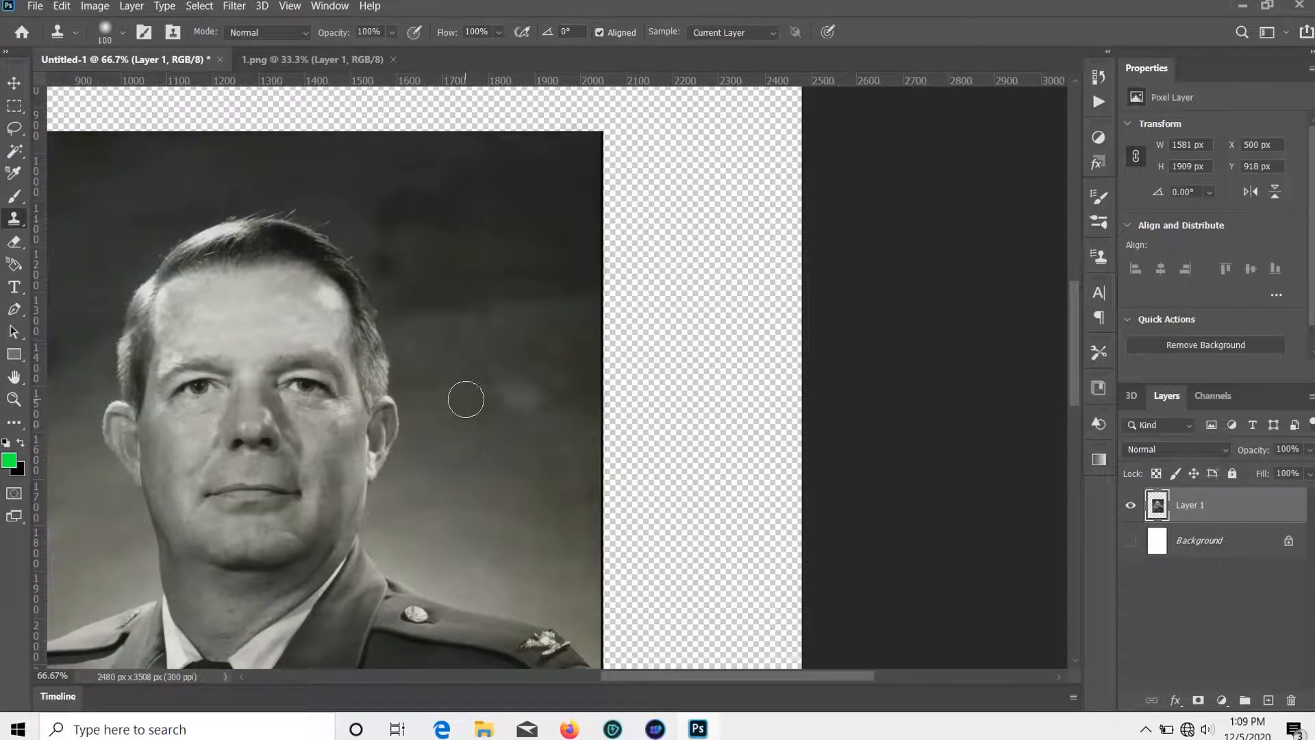
Clone clean backdrop over the uneven patches between the head, the shoulder and the photo's right edge.
{"action": "scroll", "coordinate": [487, 404], "scroll_direction": "up", "scroll_amount": 2}
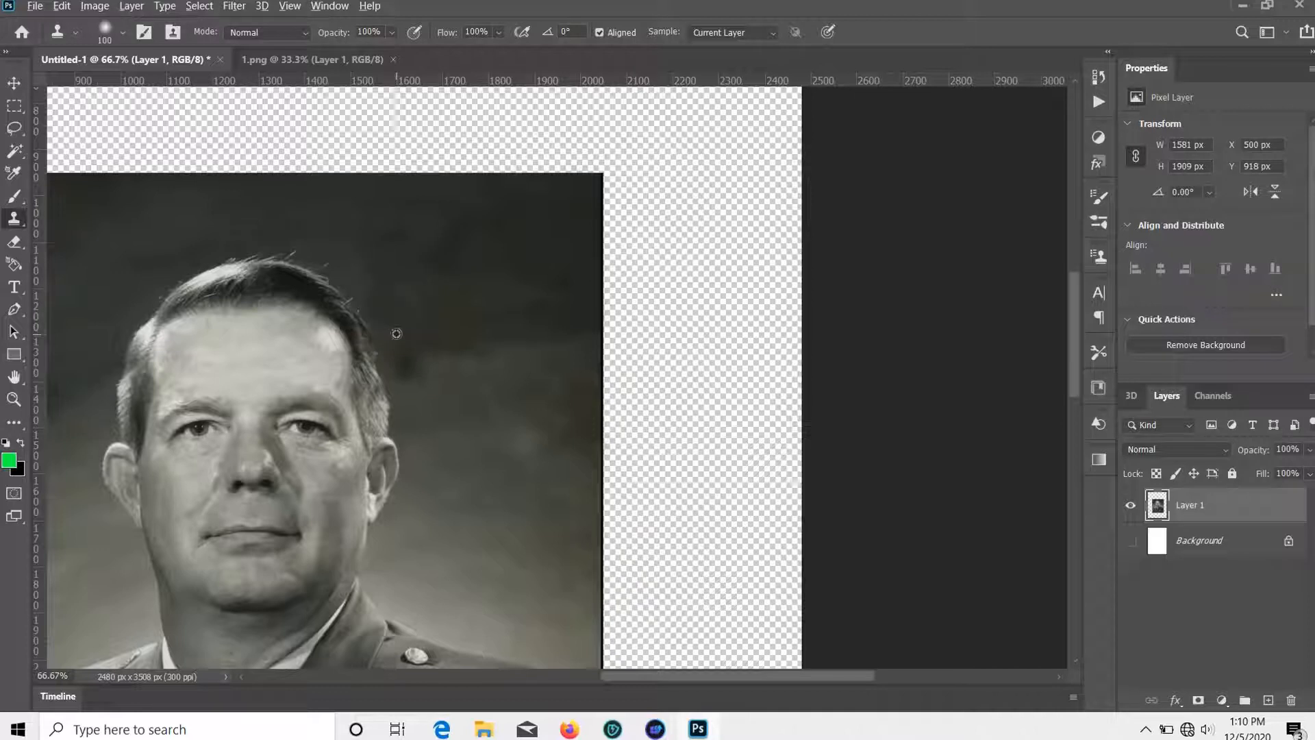
{"action": "scroll", "coordinate": [456, 462], "scroll_direction": "down", "scroll_amount": 5}
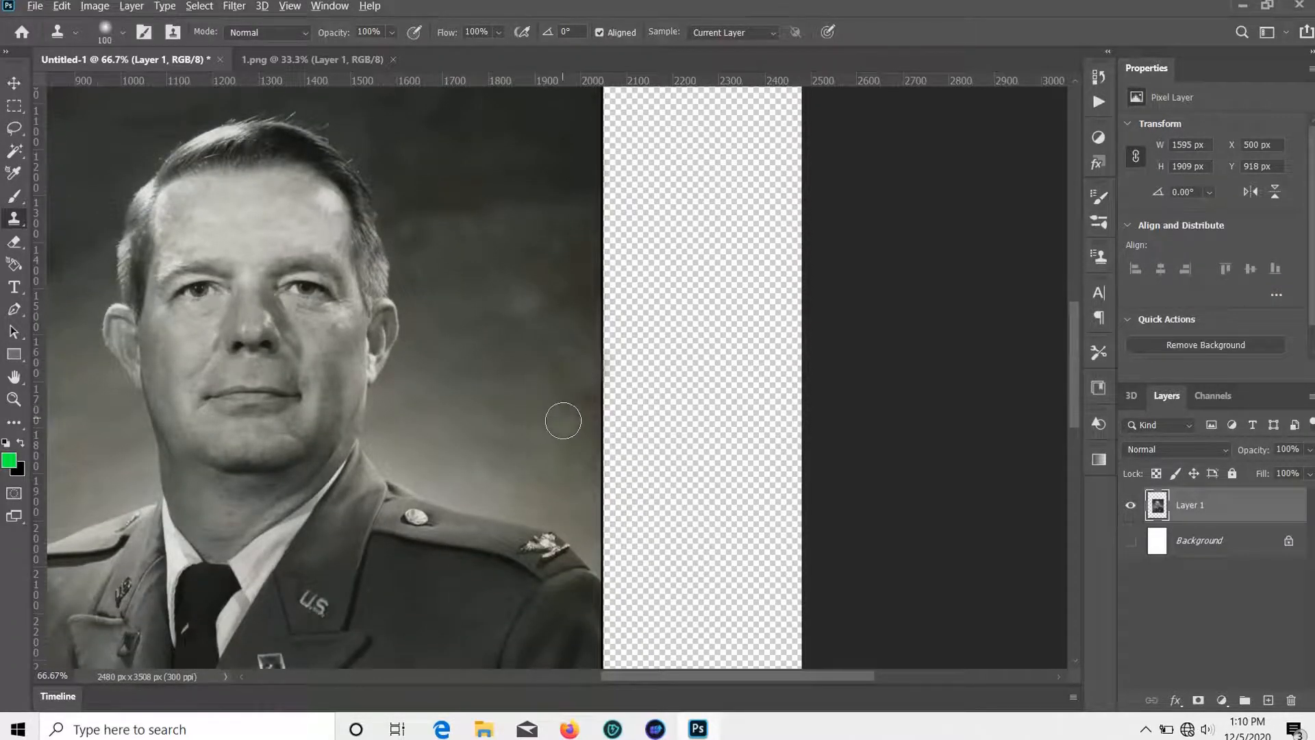
{"action": "mouse_move", "coordinate": [554, 497]}
{"action": "left_mouse_down"}
{"action": "mouse_move", "coordinate": [490, 478]}
{"action": "mouse_move", "coordinate": [555, 503]}
{"action": "left_mouse_up"}
Clone backdrop over the reddish tear and white scratches at the photo's left edge, beside the sleeve near the name tag.
{"action": "scroll", "coordinate": [548, 502], "scroll_direction": "down", "scroll_amount": 3}
{"action": "mouse_move", "coordinate": [486, 418]}
{"action": "left_mouse_down"}
{"action": "mouse_move", "coordinate": [752, 528]}
{"action": "mouse_move", "coordinate": [788, 596]}
{"action": "left_mouse_up"}
{"action": "mouse_move", "coordinate": [450, 374]}
{"action": "left_mouse_down"}
{"action": "mouse_move", "coordinate": [557, 224]}
{"action": "mouse_move", "coordinate": [533, 44]}
{"action": "mouse_move", "coordinate": [531, 58]}
{"action": "left_mouse_up"}
{"action": "scroll", "coordinate": [308, 530], "scroll_direction": "up", "scroll_amount": 9}
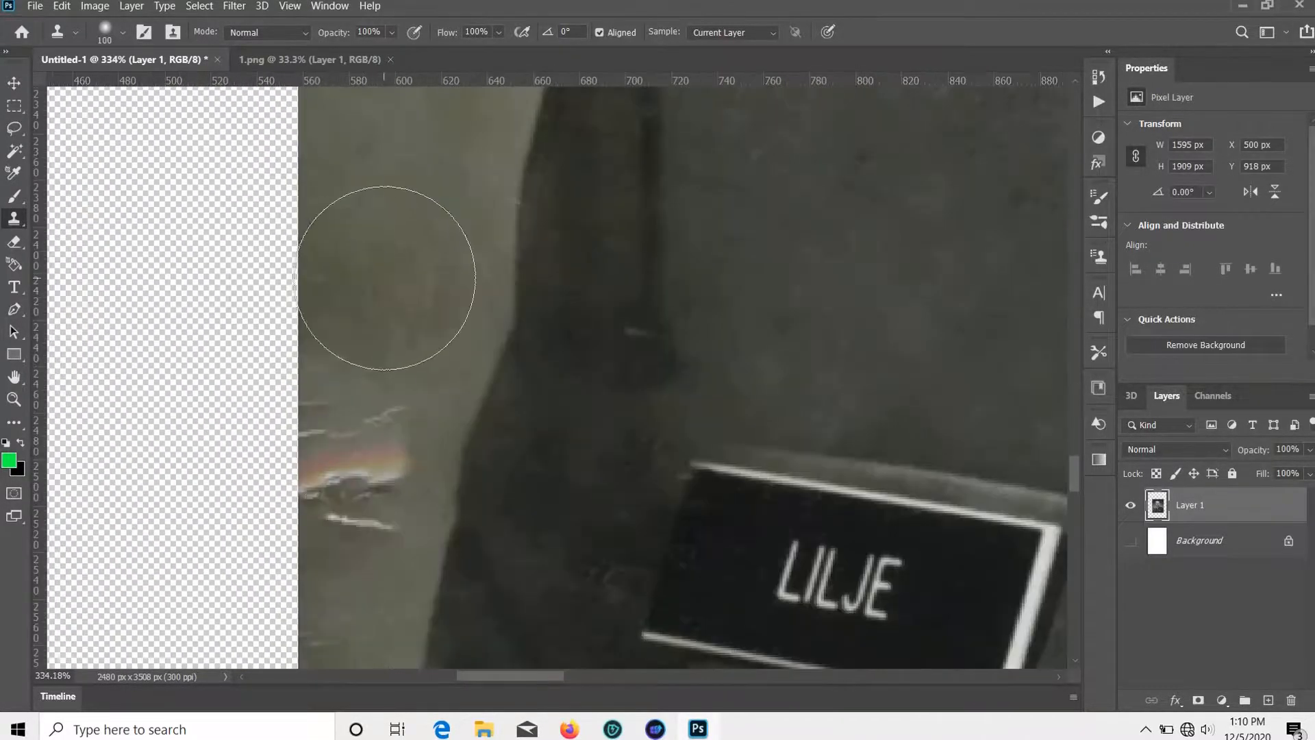
{"action": "left_click", "coordinate": [315, 245], "text": "alt"}
{"action": "left_click", "coordinate": [319, 457]}
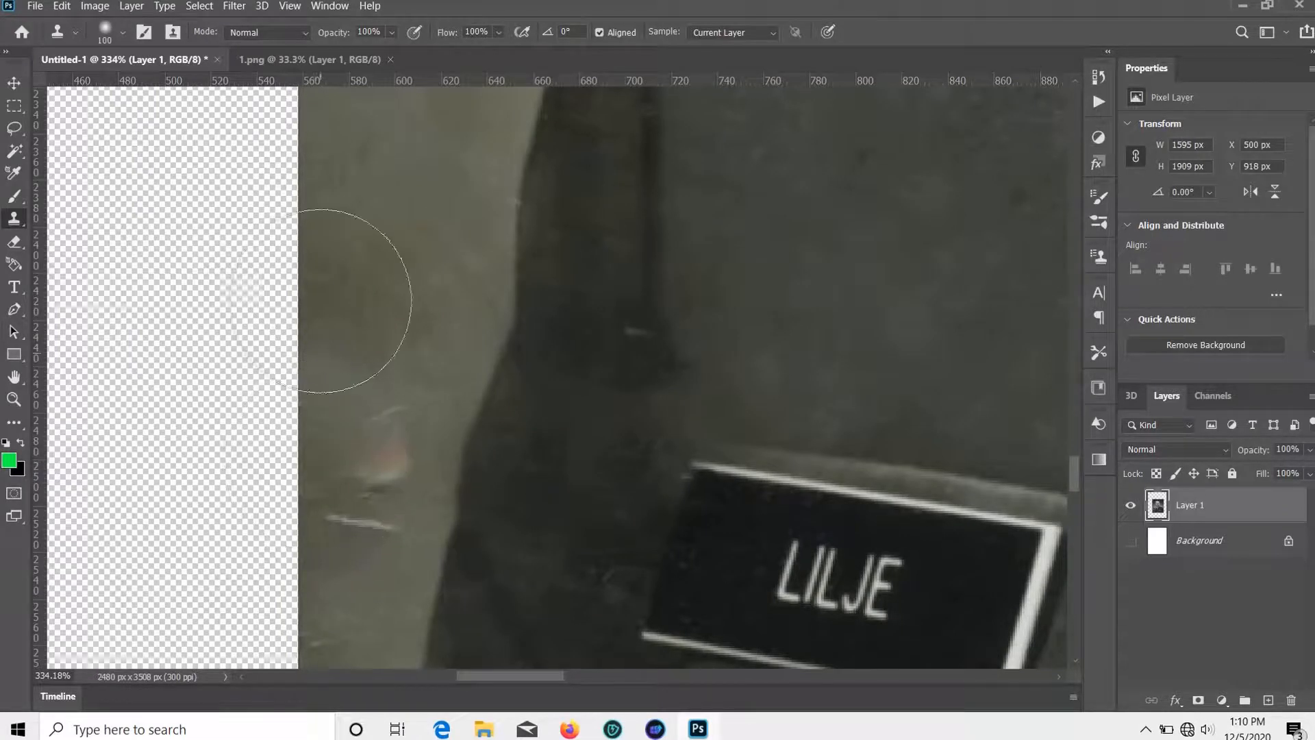
{"action": "left_click", "coordinate": [317, 235], "text": "alt"}
{"action": "left_click", "coordinate": [322, 465]}
{"action": "left_click", "coordinate": [311, 182], "text": "alt"}
{"action": "left_click", "coordinate": [332, 482]}
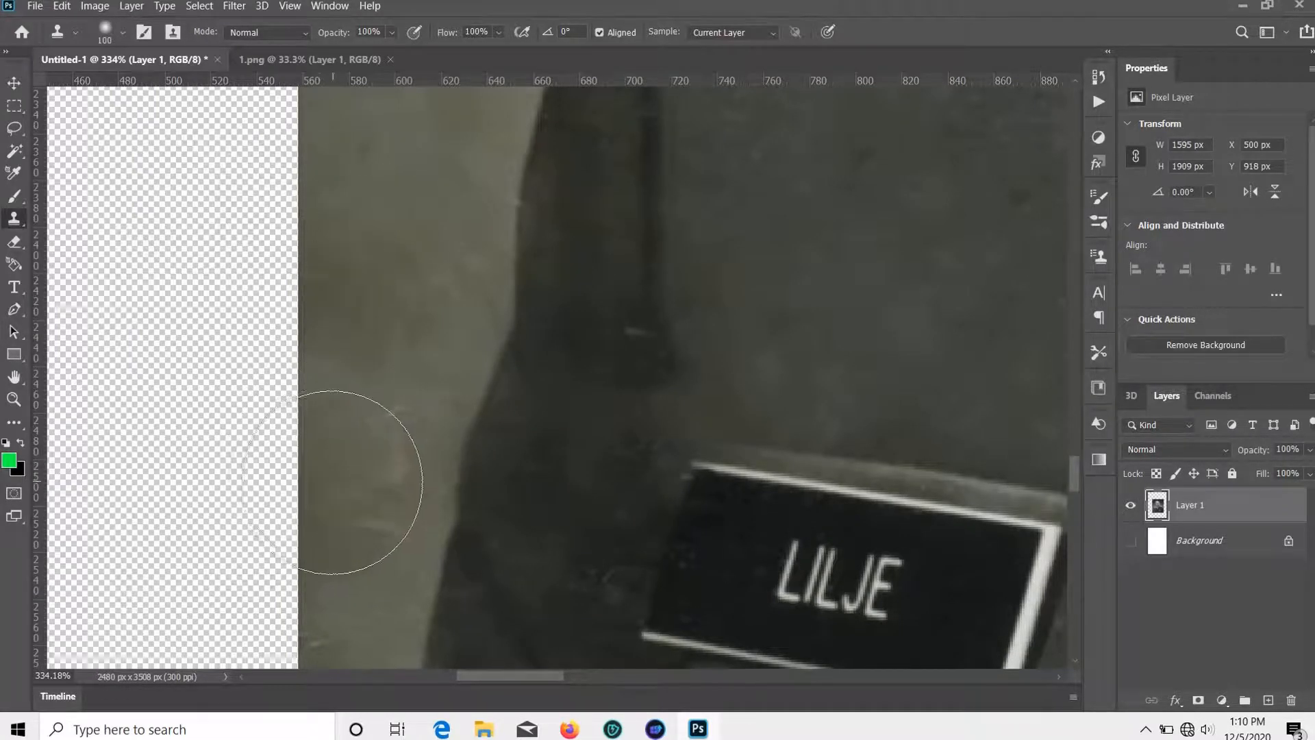
Reduce the Clone Stamp brush to 45 px and cover the remaining faint scratches in the backdrop beside the sleeve.
{"action": "key", "text": "bracketleft"}
{"action": "key", "text": "bracketleft"}
{"action": "key", "text": "bracketleft"}
{"action": "key", "text": "bracketleft"}
{"action": "key", "text": "bracketleft"}
{"action": "key", "text": "bracketleft"}
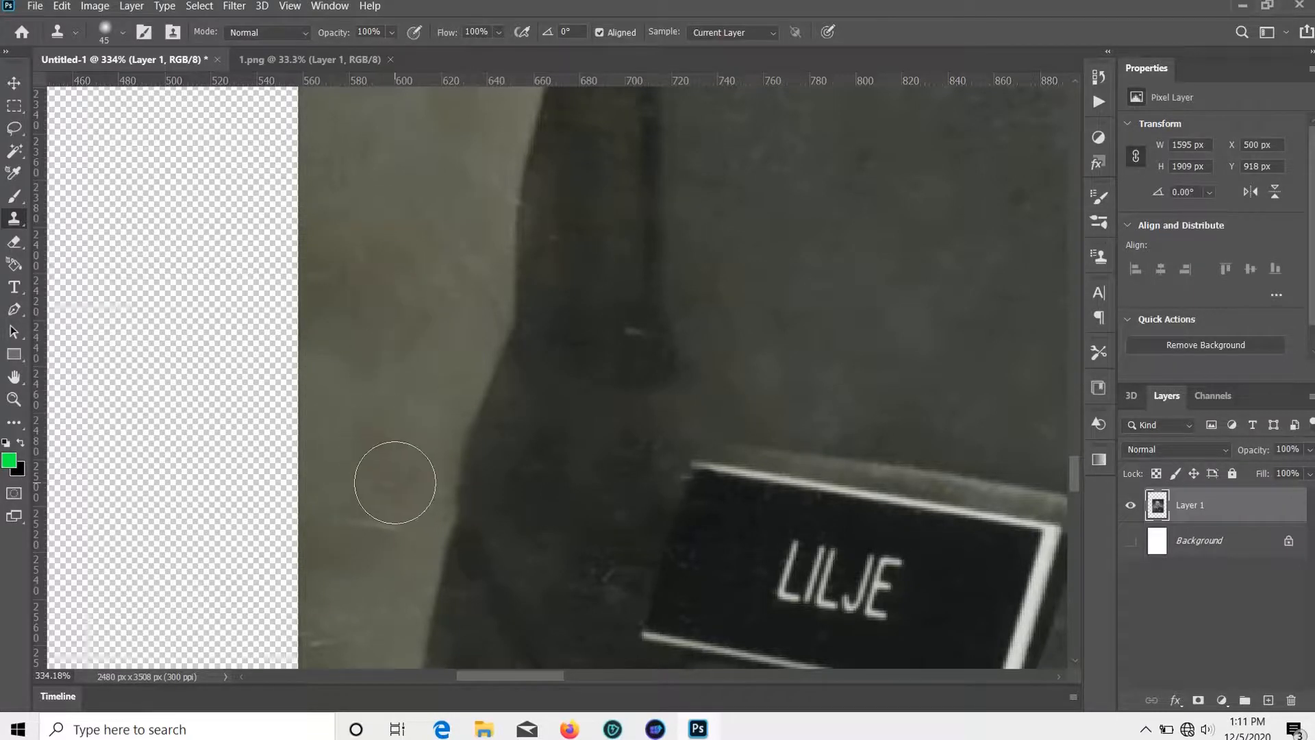
{"action": "scroll", "coordinate": [373, 528], "scroll_direction": "down", "scroll_amount": 5}
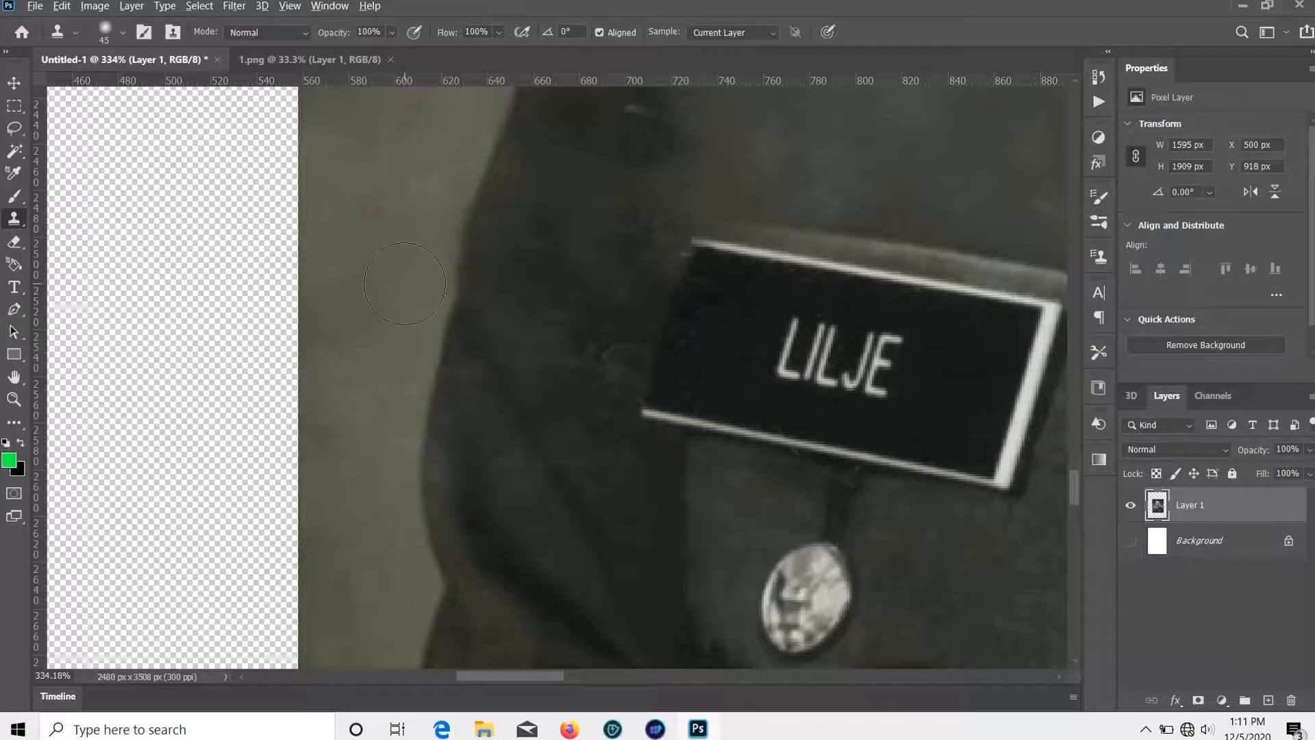
Try a 50 px Eraser on the dark smudge below the photo's bottom edge, and undo the erasing.
{"action": "scroll", "coordinate": [499, 385], "scroll_direction": "down", "scroll_amount": 4}
{"action": "key", "text": "ctrl+1"}
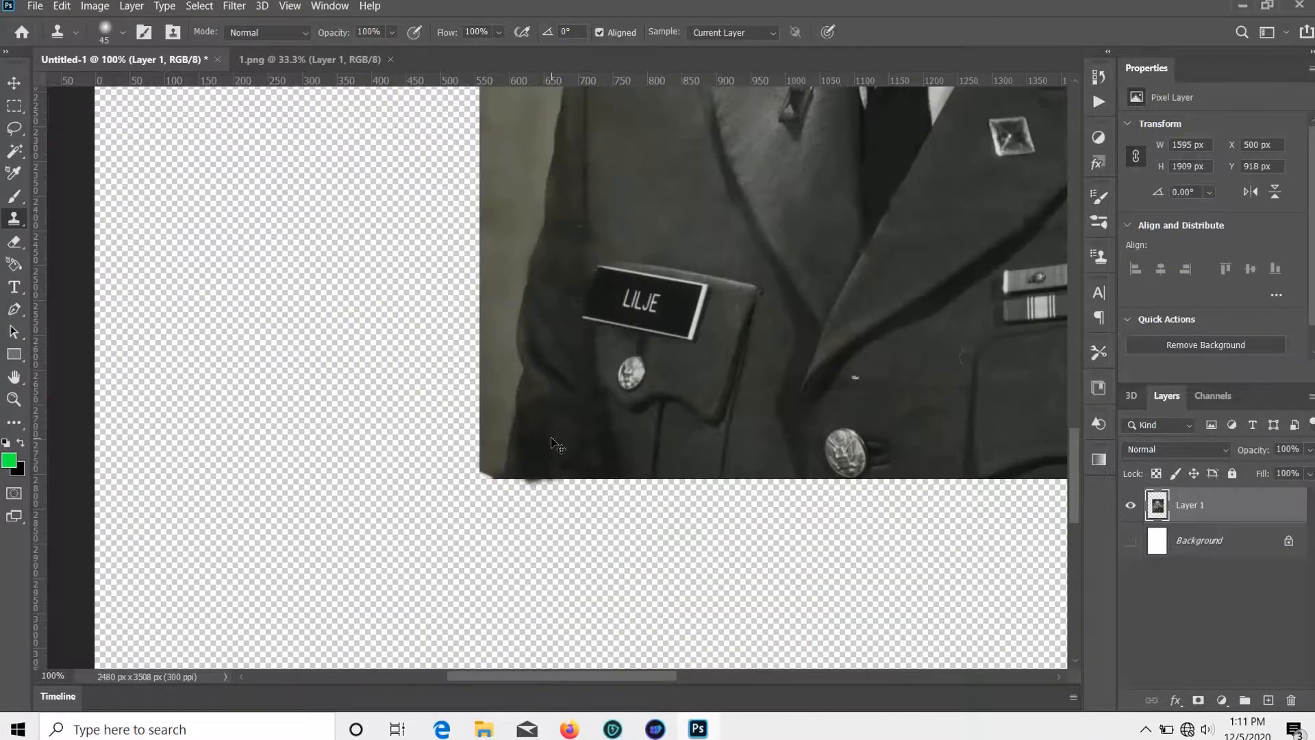
{"action": "scroll", "coordinate": [540, 499], "scroll_direction": "up", "scroll_amount": 8}
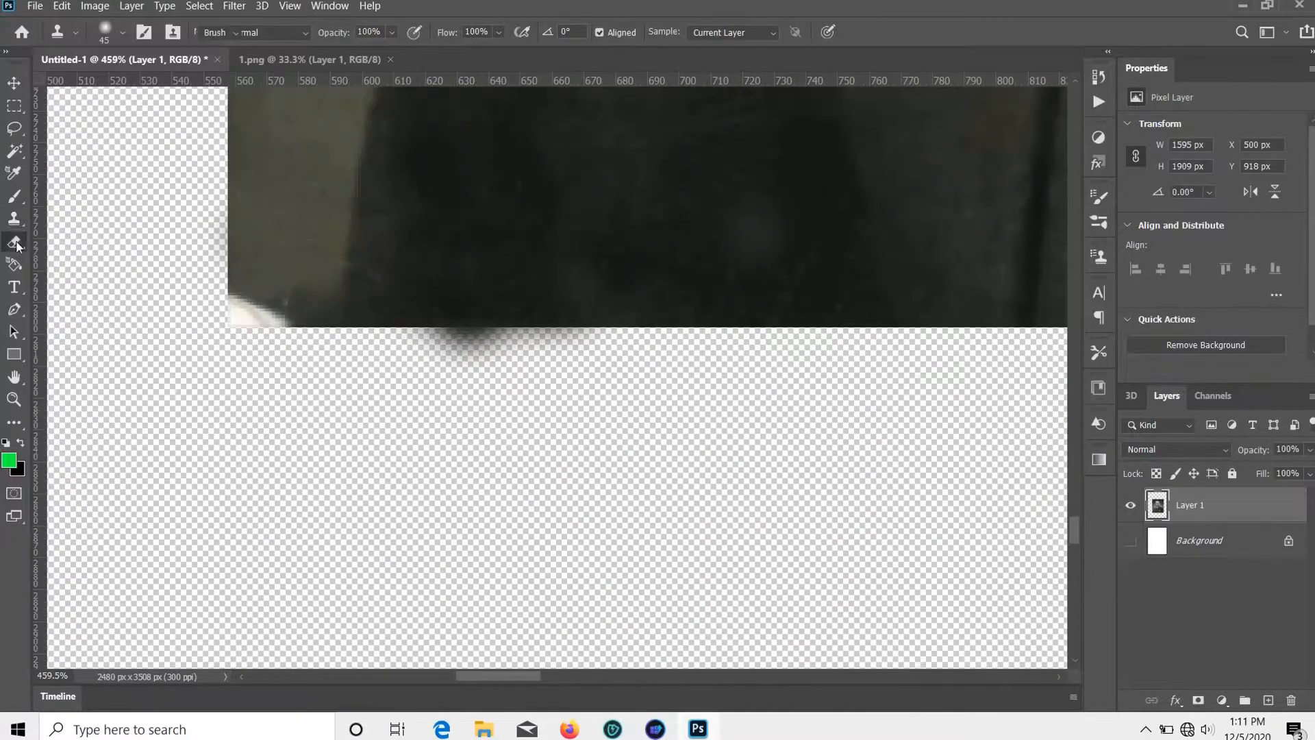
{"action": "key", "text": "e"}
{"action": "left_click", "coordinate": [479, 362]}
{"action": "key", "text": "ctrl+z"}
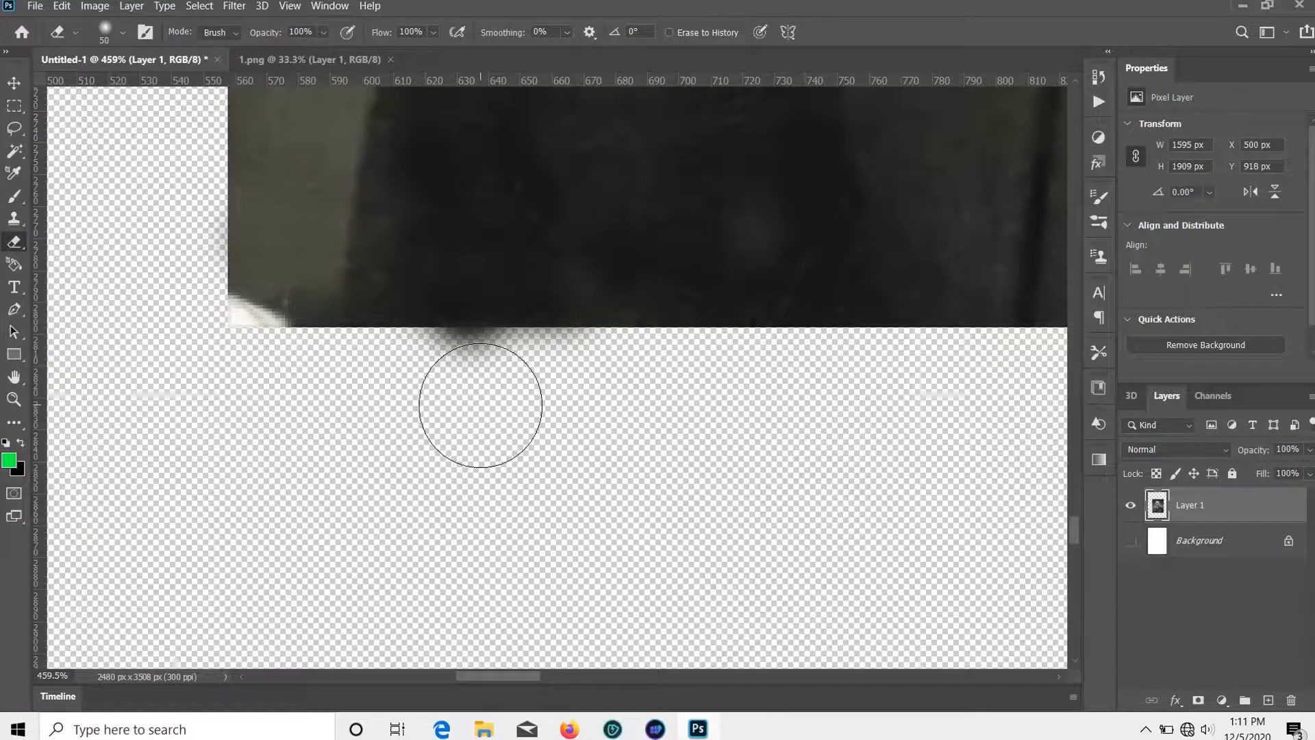
Reduce the Eraser to 5 px and erase the dark smudge spilling below the photo's bottom edge.
{"action": "key", "text": "bracketleft"}
{"action": "key", "text": "bracketleft"}
{"action": "key", "text": "bracketleft"}
{"action": "key", "text": "bracketleft"}
{"action": "key", "text": "bracketleft"}
{"action": "key", "text": "bracketleft"}
{"action": "key", "text": "bracketleft"}
{"action": "key", "text": "bracketleft"}
{"action": "key", "text": "bracketleft"}
{"action": "key", "text": "bracketleft"}
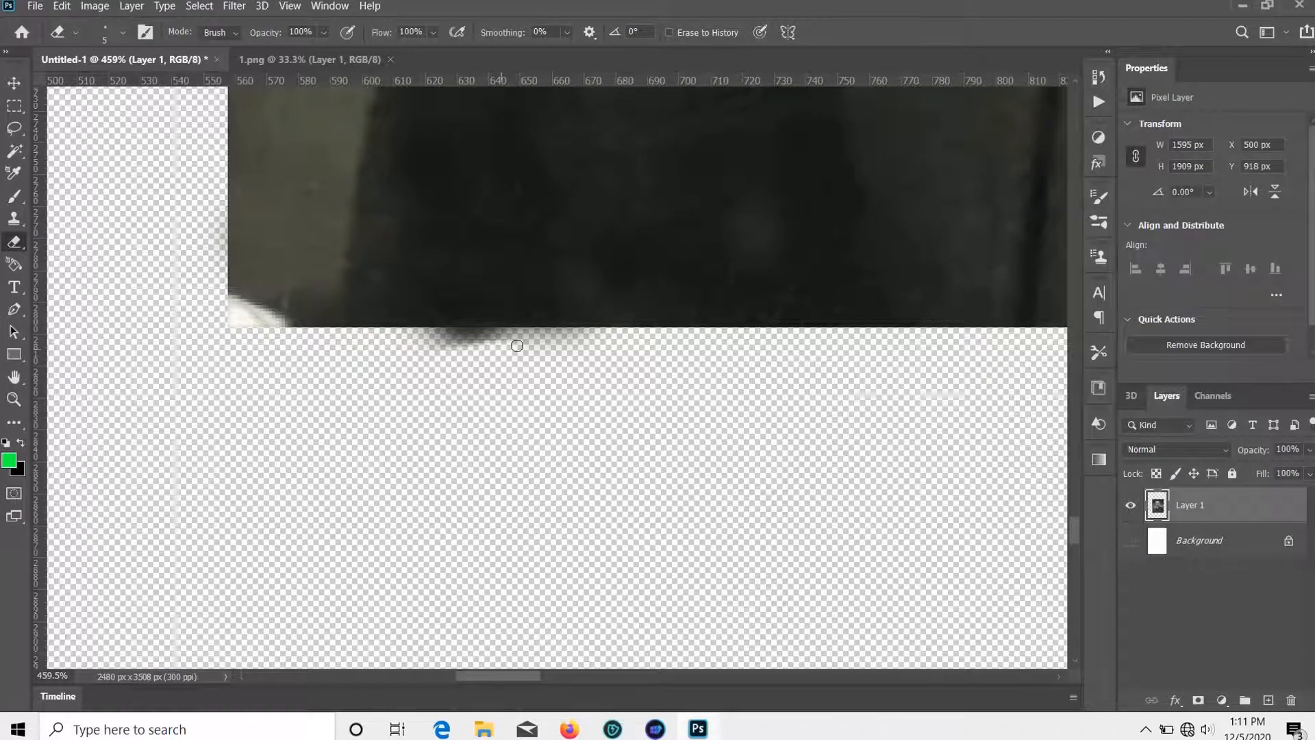
Clone the clean bottom border over the uneven edge beneath the sleeve, using a 45 px brush.
{"action": "key", "text": "s"}
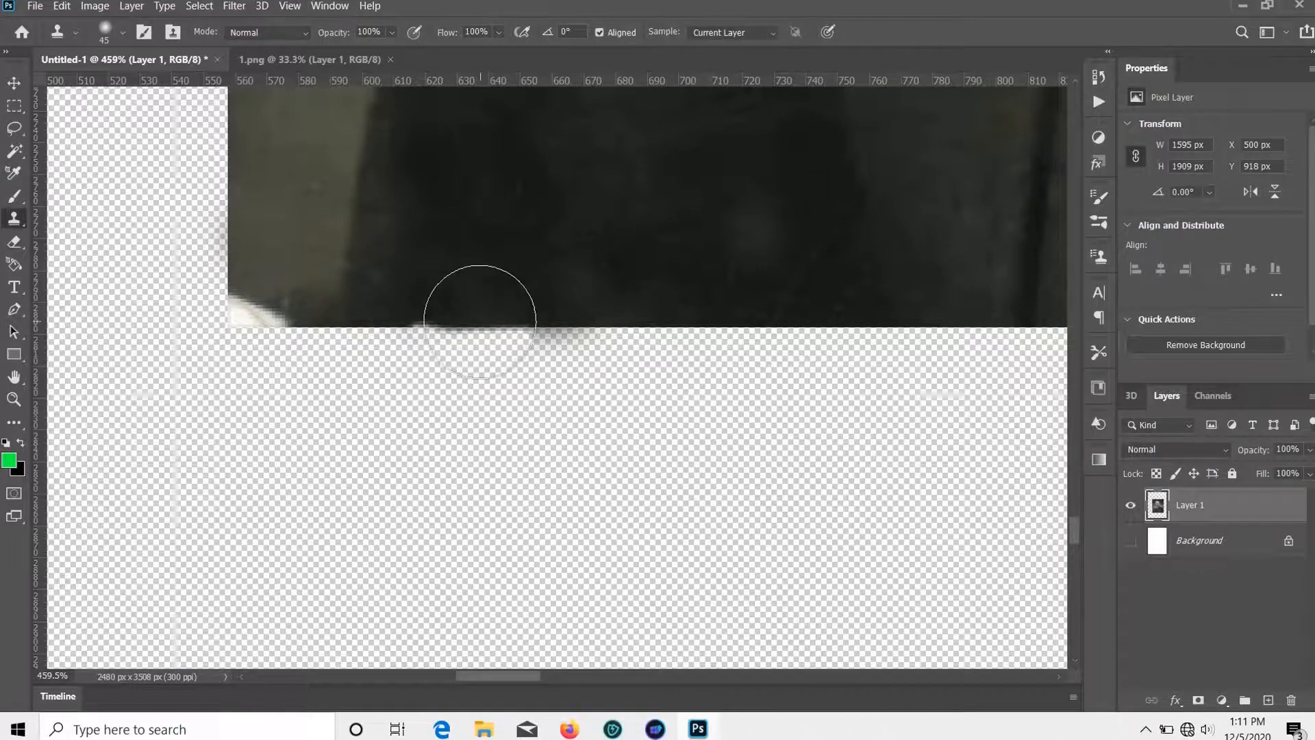
{"action": "left_click", "coordinate": [591, 323], "text": "alt"}
{"action": "left_click", "coordinate": [419, 318]}
Clone uniform fabric over the white speck below the lapel tip and the light scratches beside the chest pocket.
{"action": "scroll", "coordinate": [596, 384], "scroll_direction": "down", "scroll_amount": 5}
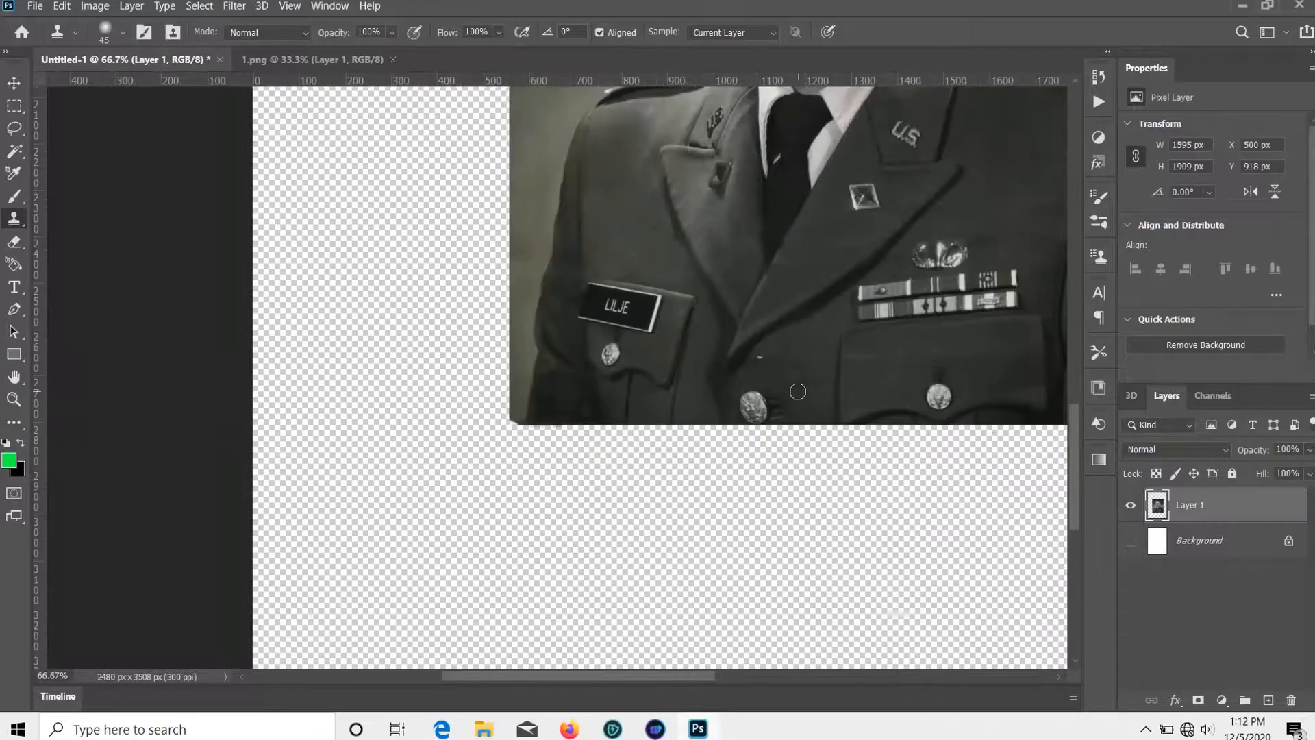
{"action": "scroll", "coordinate": [771, 347], "scroll_direction": "up", "scroll_amount": 5}
{"action": "left_click", "coordinate": [722, 355]}
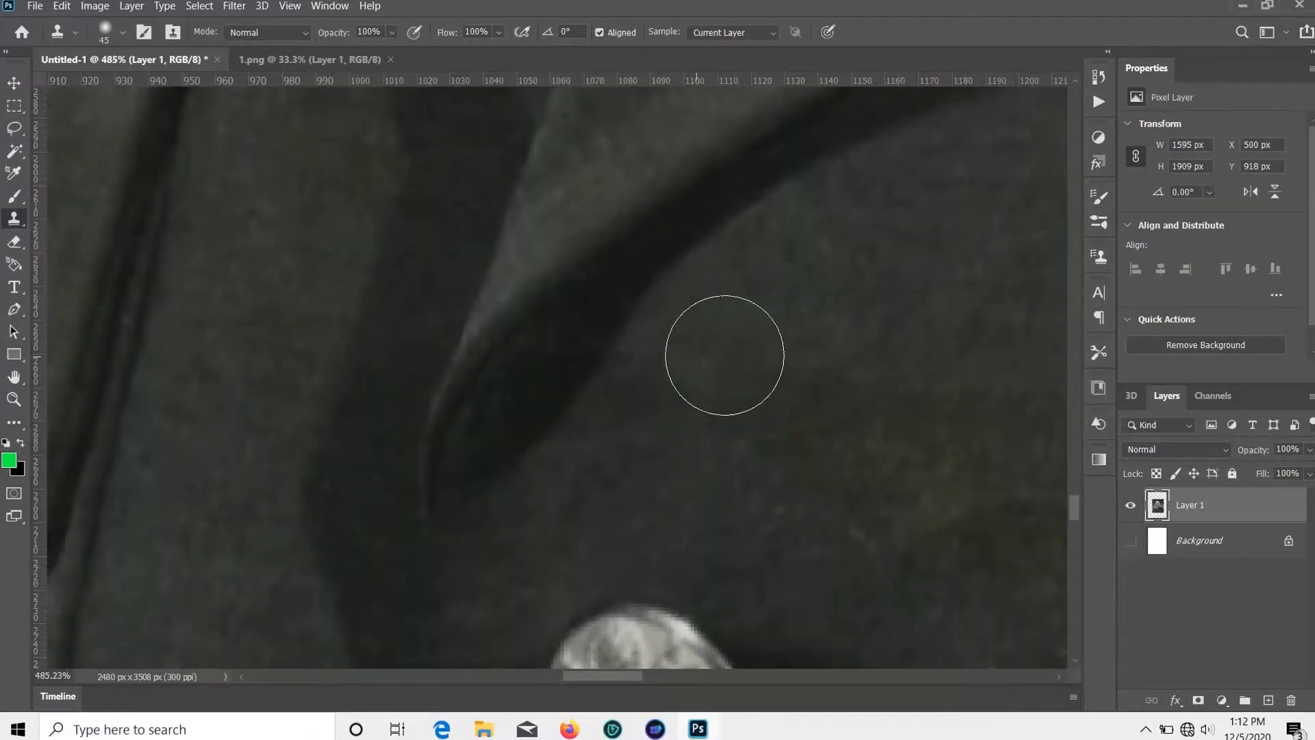
{"action": "scroll", "coordinate": [712, 377], "scroll_direction": "down", "scroll_amount": 4}
{"action": "scroll", "coordinate": [742, 325], "scroll_direction": "up", "scroll_amount": 5}
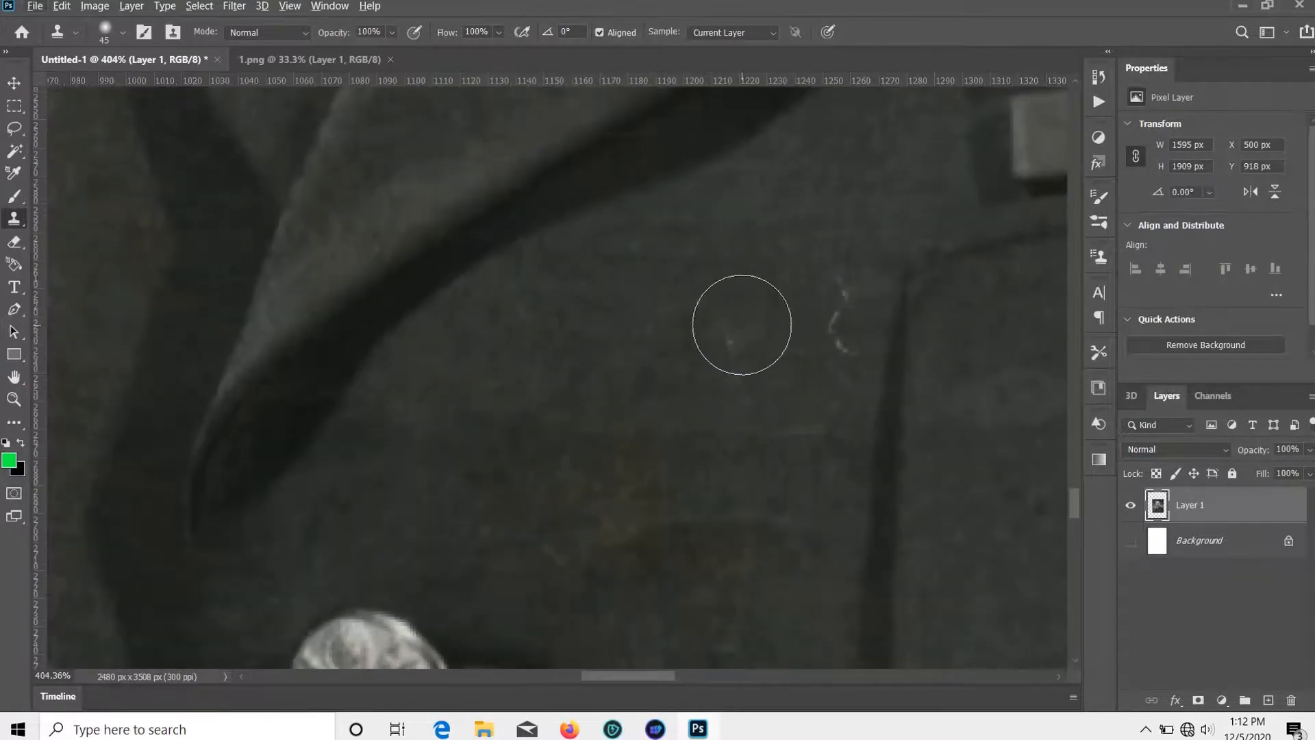
{"action": "left_click", "coordinate": [730, 341]}
{"action": "left_click", "coordinate": [842, 289]}
{"action": "left_click", "coordinate": [832, 326]}
{"action": "scroll", "coordinate": [816, 347], "scroll_direction": "down", "scroll_amount": 5}
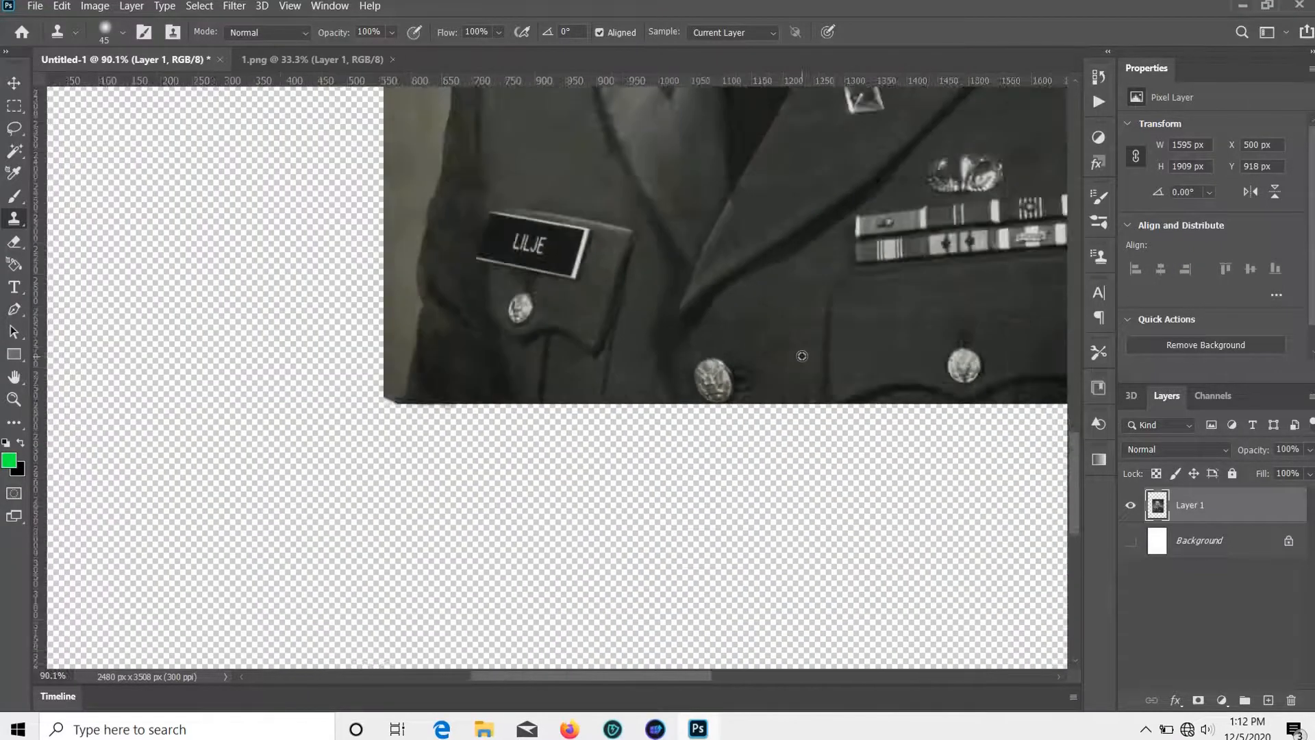
Smooth the dark backdrop between the hair and the photo's right edge with a 175 px Clone Stamp brush.
{"action": "scroll", "coordinate": [808, 353], "scroll_direction": "down", "scroll_amount": 4}
{"action": "scroll", "coordinate": [1004, 252], "scroll_direction": "up", "scroll_amount": 3}
{"action": "scroll", "coordinate": [952, 199], "scroll_direction": "down", "scroll_amount": 4}
{"action": "left_click_drag", "start_coordinate": [895, 174], "coordinate": [892, 185]}
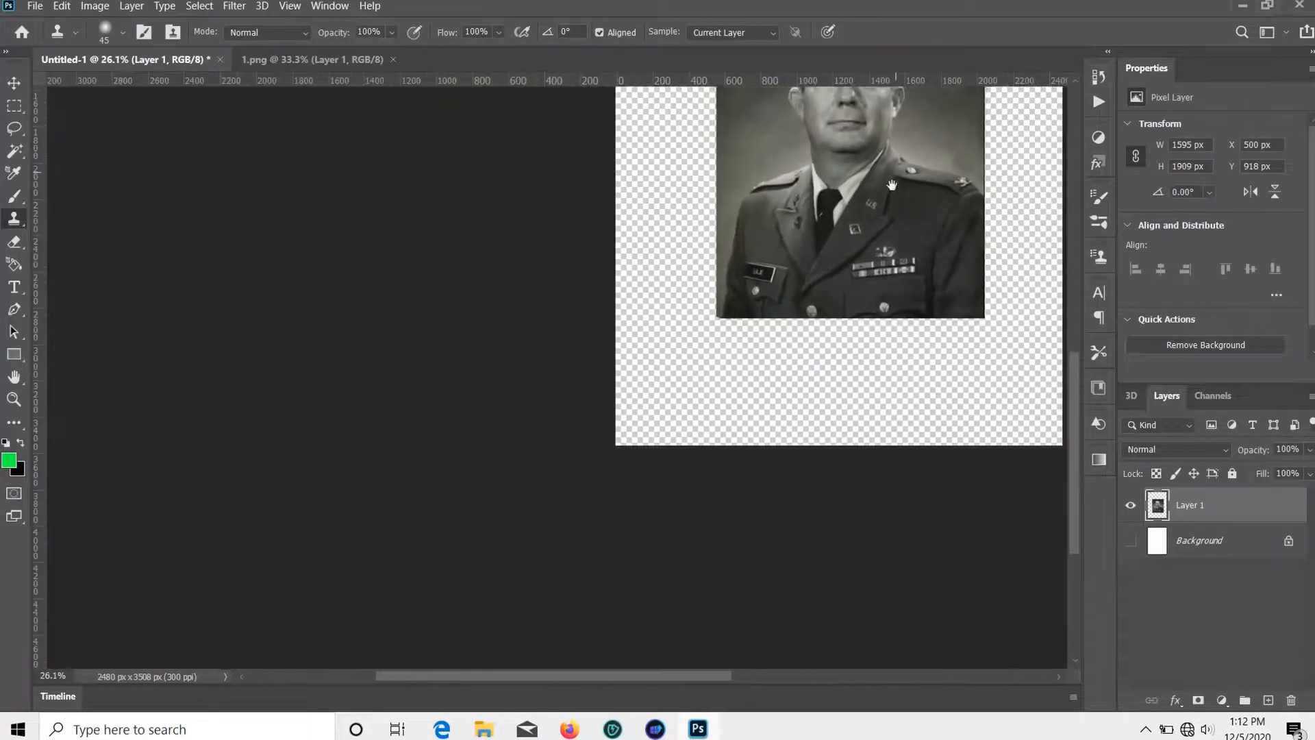
{"action": "scroll", "coordinate": [776, 312], "scroll_direction": "up", "scroll_amount": 4}
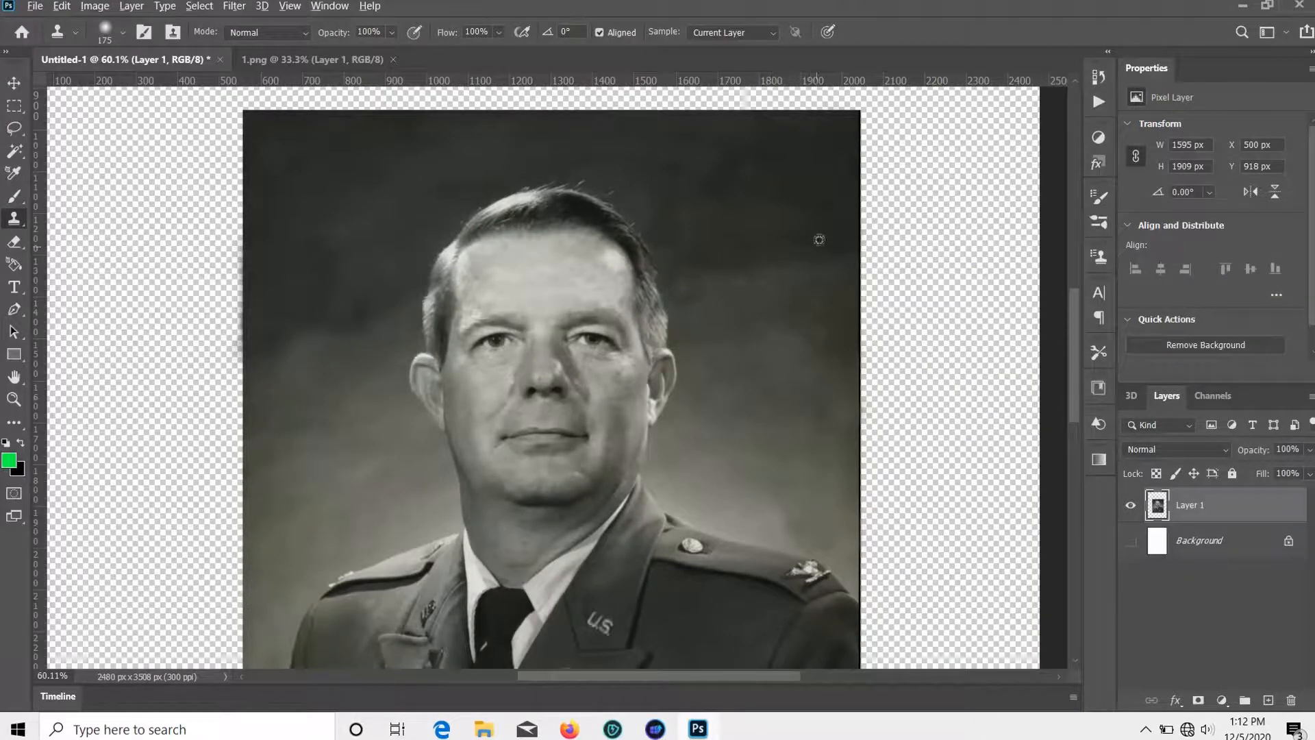
{"action": "left_click_drag", "start_coordinate": [828, 283], "coordinate": [815, 294]}
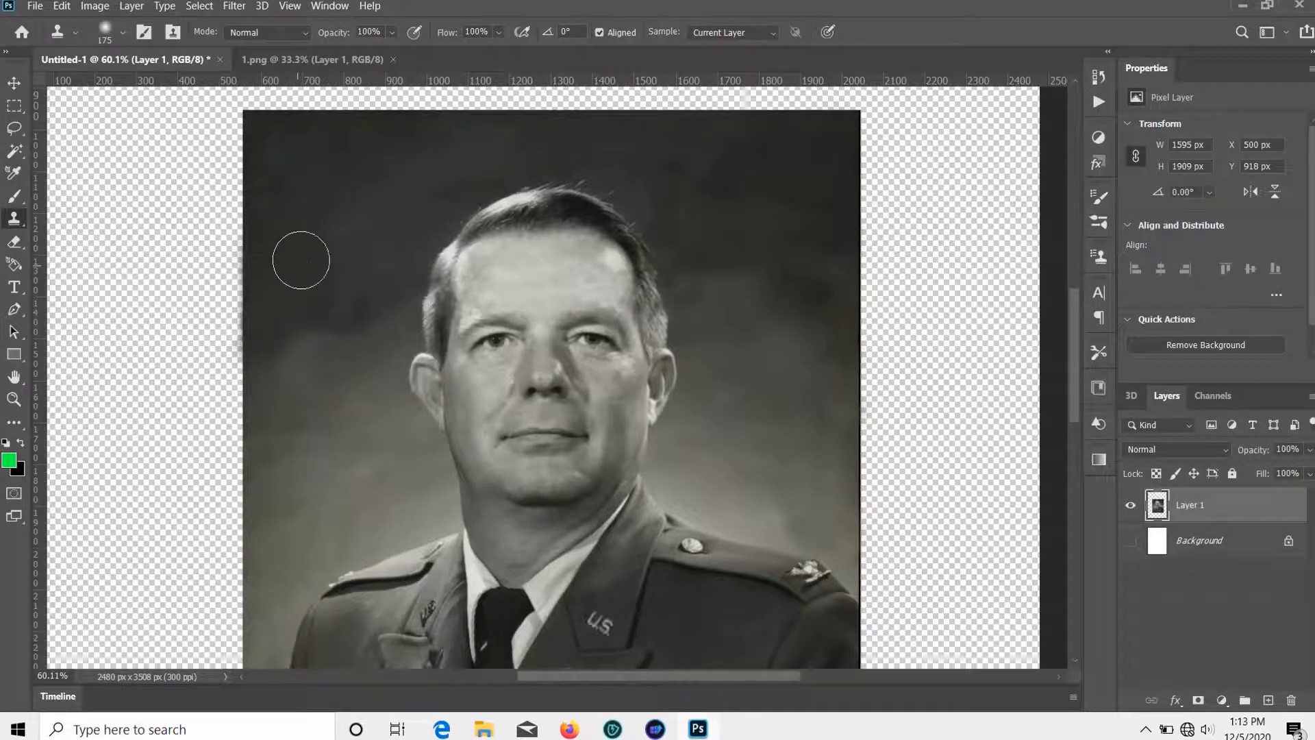
Draw a rectangle of about 1953 by 2257 px that covers the photo and extends past it on all sides.
{"action": "scroll", "coordinate": [384, 347], "scroll_direction": "down", "scroll_amount": 10}
{"action": "scroll", "coordinate": [470, 432], "scroll_direction": "up", "scroll_amount": 3}
{"action": "key", "text": "ctrl+minus"}
{"action": "key", "text": "ctrl+minus"}
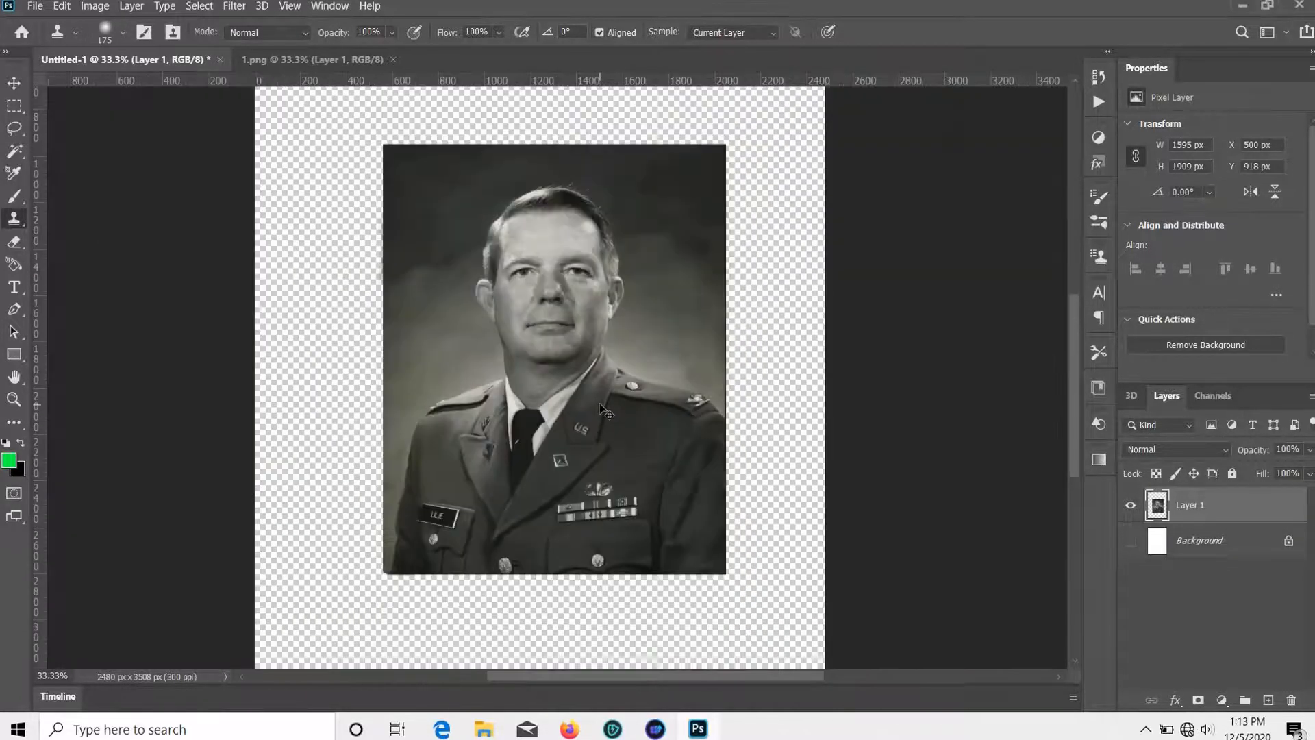
{"action": "left_click", "coordinate": [14, 82]}
{"action": "left_click", "coordinate": [14, 354]}
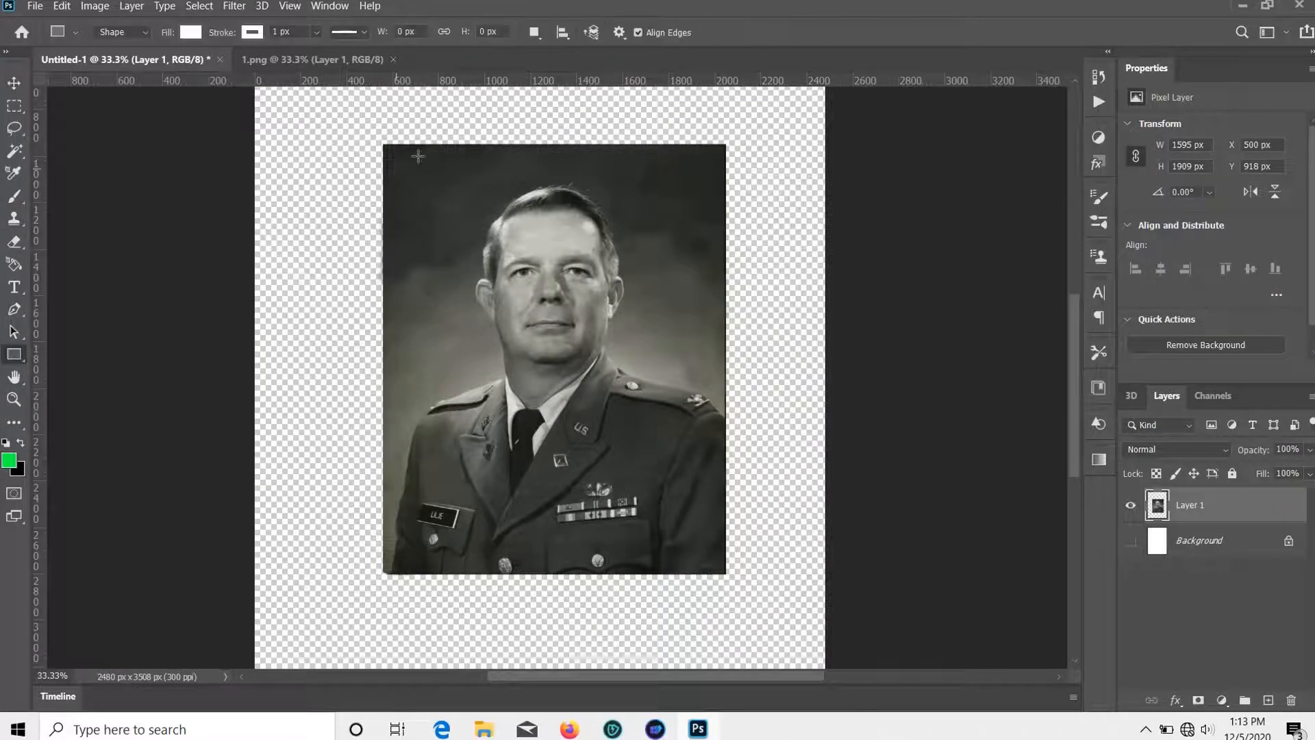
{"action": "key", "text": "ctrl+minus"}
{"action": "key", "text": "ctrl+minus"}
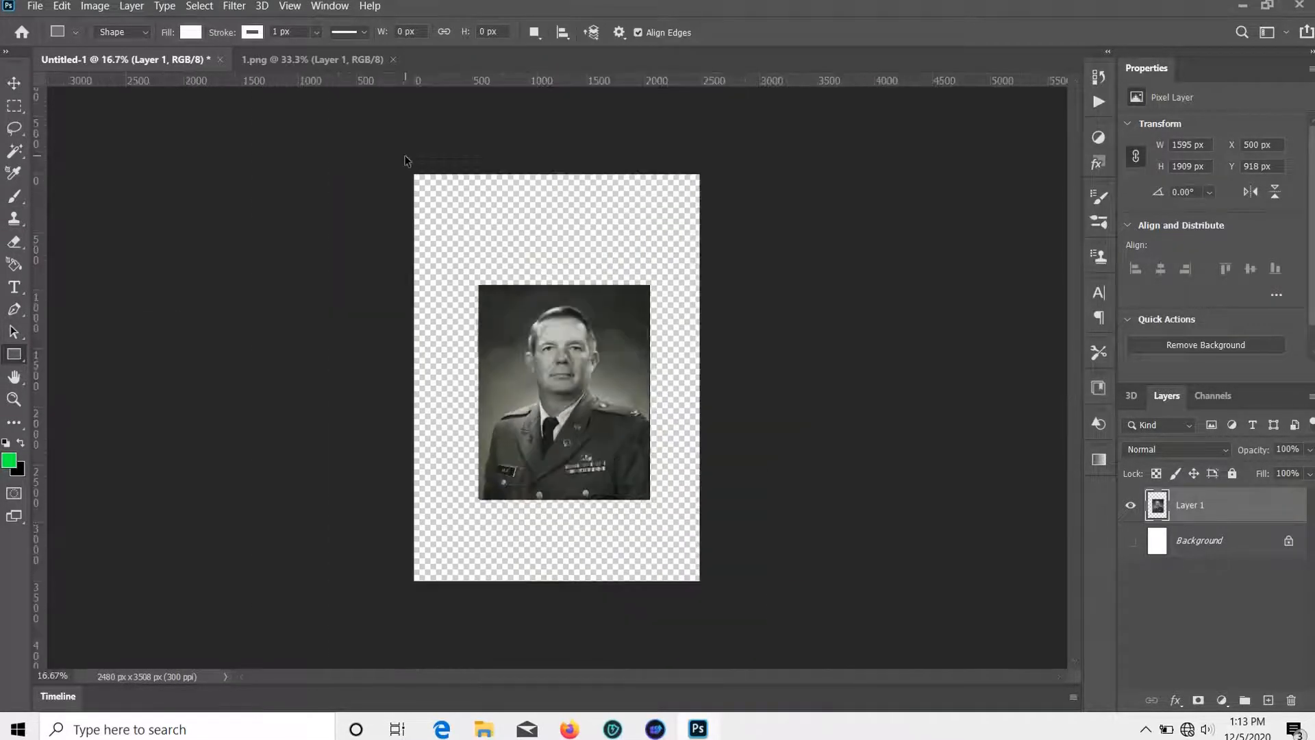
{"action": "left_click_drag", "start_coordinate": [454, 266], "coordinate": [677, 525]}
Fill the rectangle with black and move its layer beneath the photo layer.
{"action": "left_click", "coordinate": [1136, 178]}
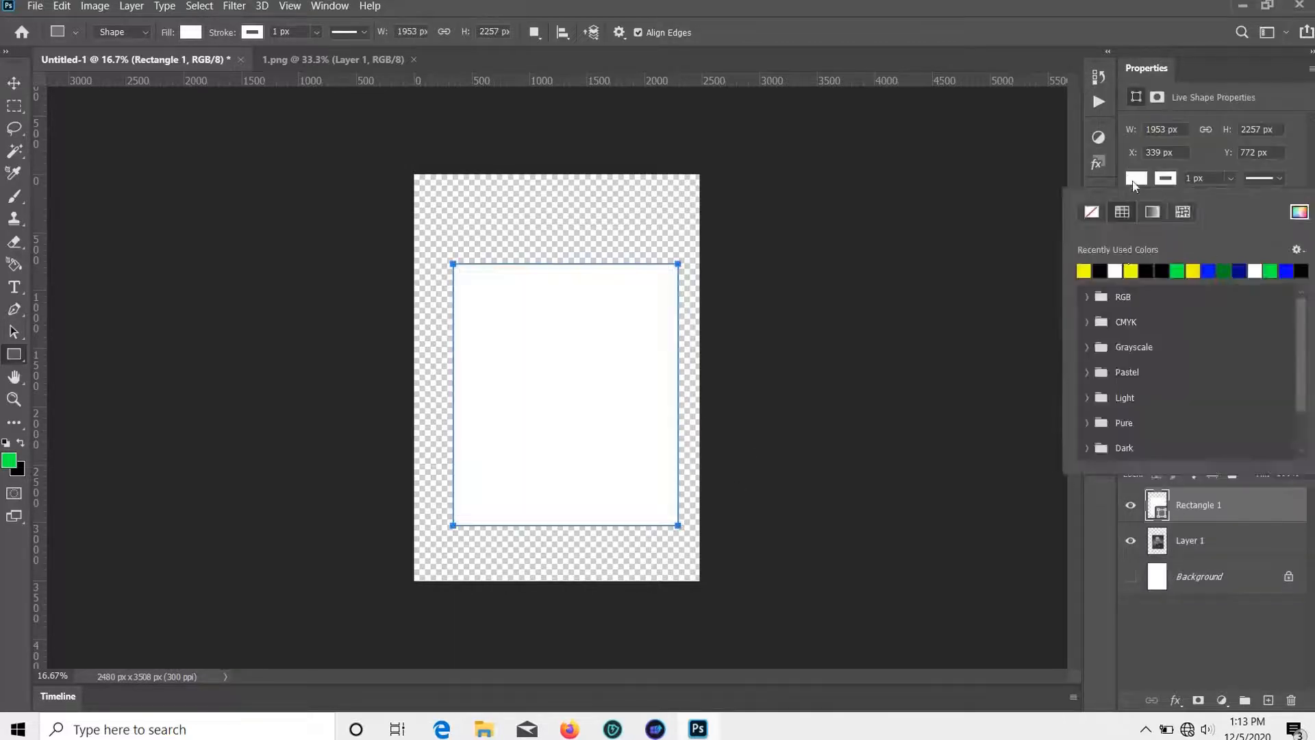
{"action": "left_click", "coordinate": [1096, 270]}
{"action": "left_click", "coordinate": [15, 84]}
{"action": "left_click_drag", "start_coordinate": [1206, 512], "coordinate": [1229, 572]}
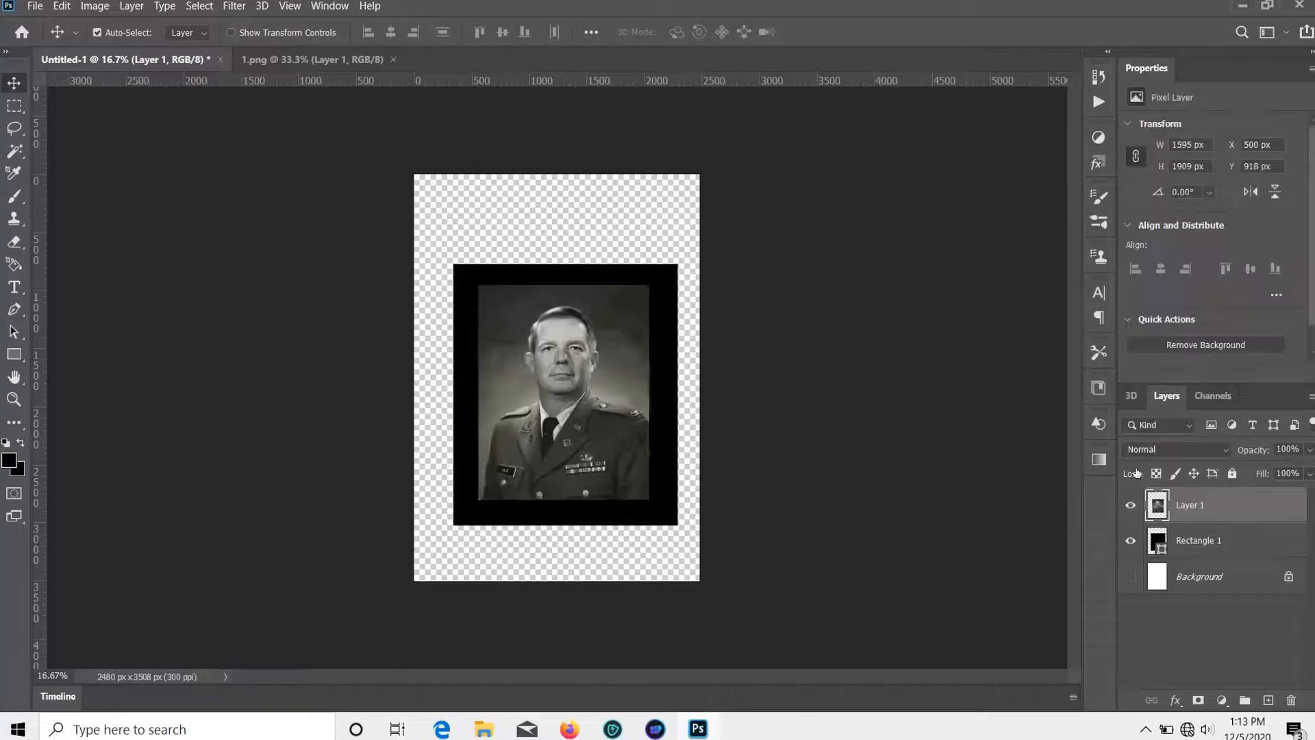
Enlarge the black rectangle to about 2452 by 2835 px and center it on the canvas.
{"action": "left_click", "coordinate": [674, 289]}
{"action": "key", "text": "ctrl+t"}
{"action": "left_click_drag", "start_coordinate": [453, 264], "coordinate": [426, 224]}
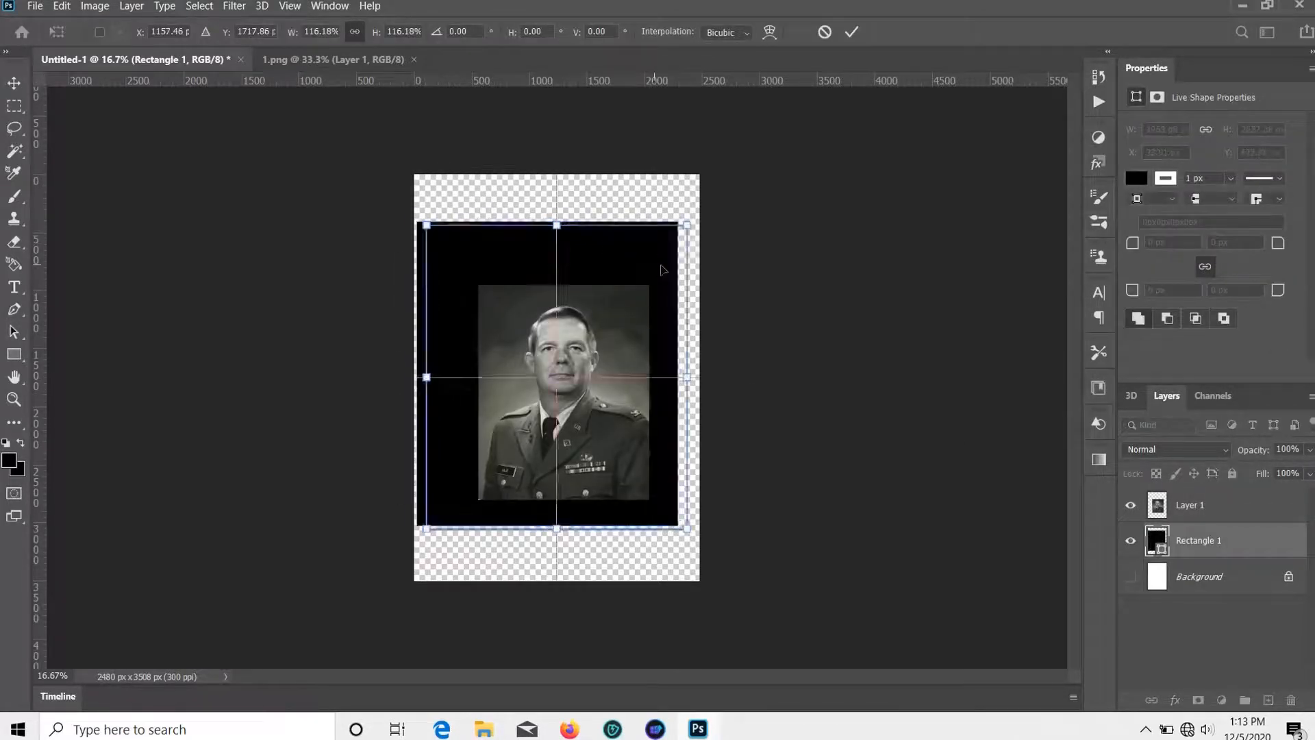
{"action": "left_click_drag", "start_coordinate": [662, 267], "coordinate": [662, 266]}
{"action": "left_click_drag", "start_coordinate": [425, 225], "coordinate": [415, 215]}
{"action": "left_click_drag", "start_coordinate": [508, 239], "coordinate": [521, 246]}
{"action": "left_click_drag", "start_coordinate": [426, 219], "coordinate": [408, 211]}
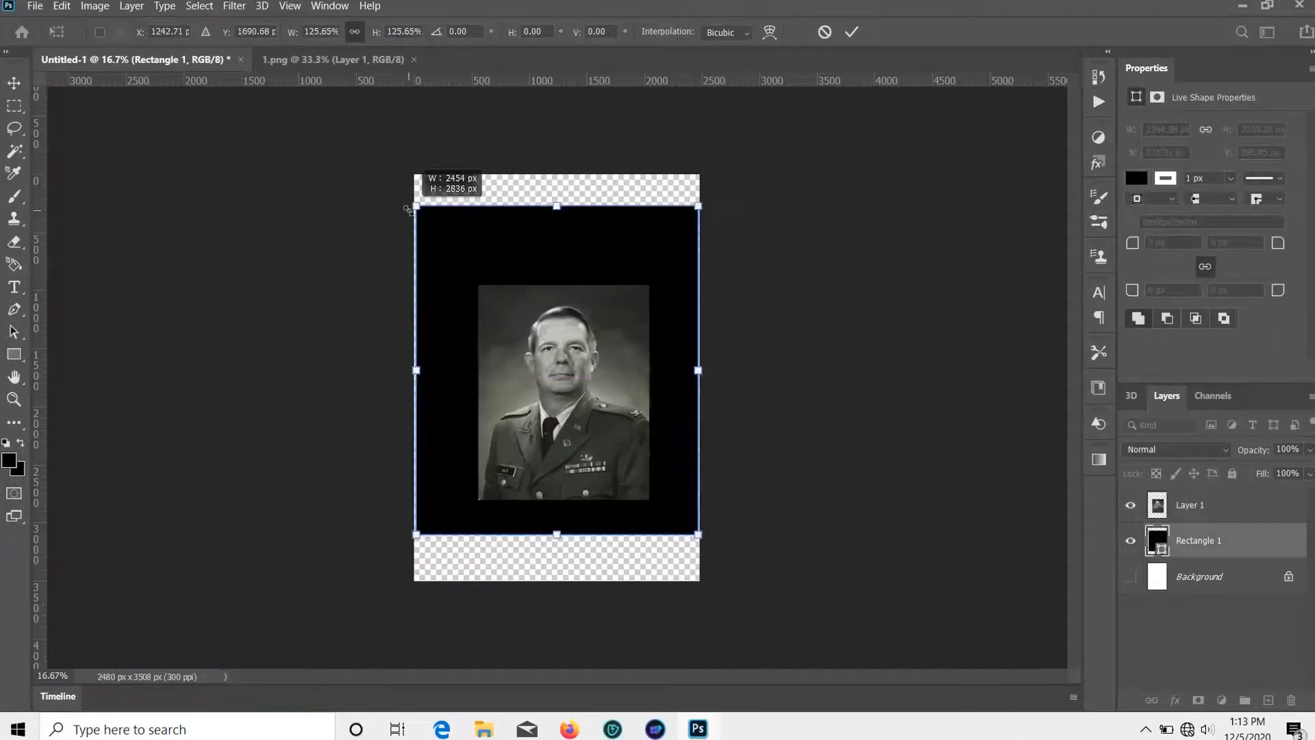
{"action": "left_click_drag", "start_coordinate": [500, 228], "coordinate": [501, 235]}
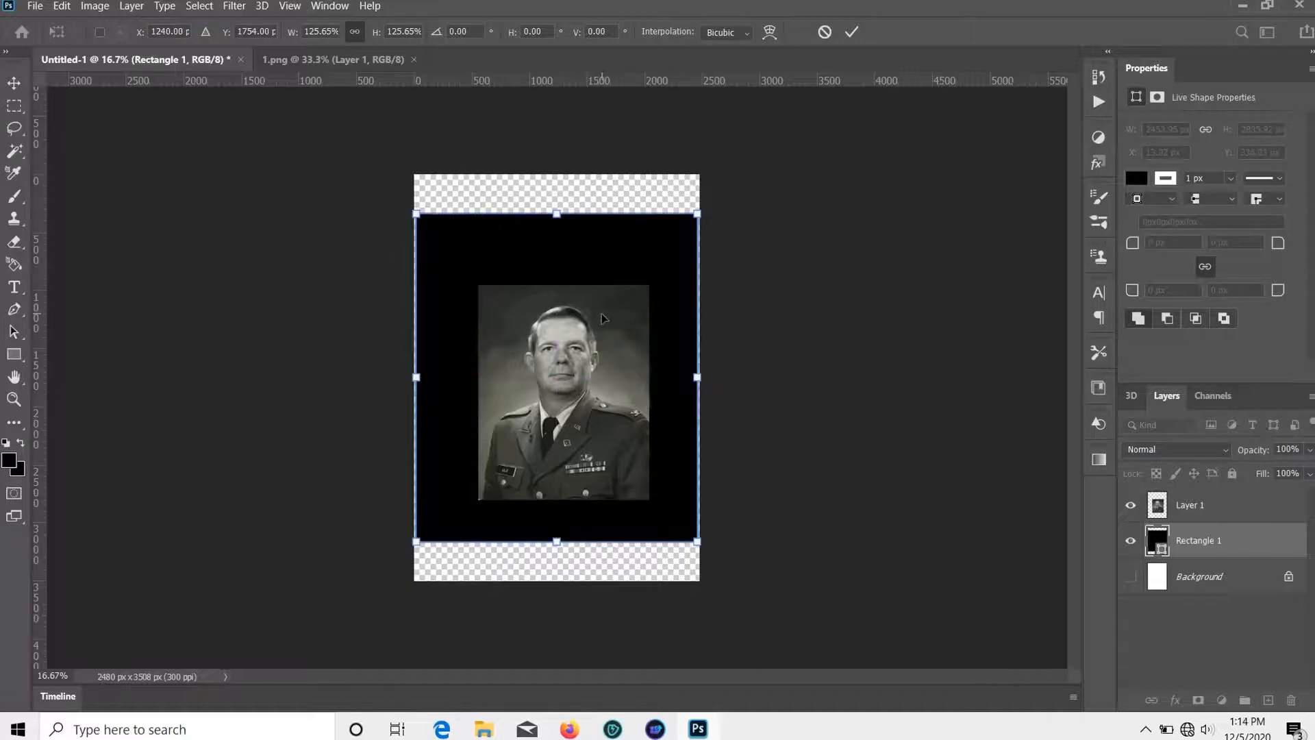
{"action": "key", "text": "Return"}
Scale the photo layer up to about 139% and center it on the canvas inside the black rectangle.
{"action": "left_click", "coordinate": [568, 449]}
{"action": "key", "text": "ctrl+t"}
{"action": "left_click_drag", "start_coordinate": [656, 280], "coordinate": [590, 313]}
{"action": "left_click_drag", "start_coordinate": [662, 261], "coordinate": [684, 239]}
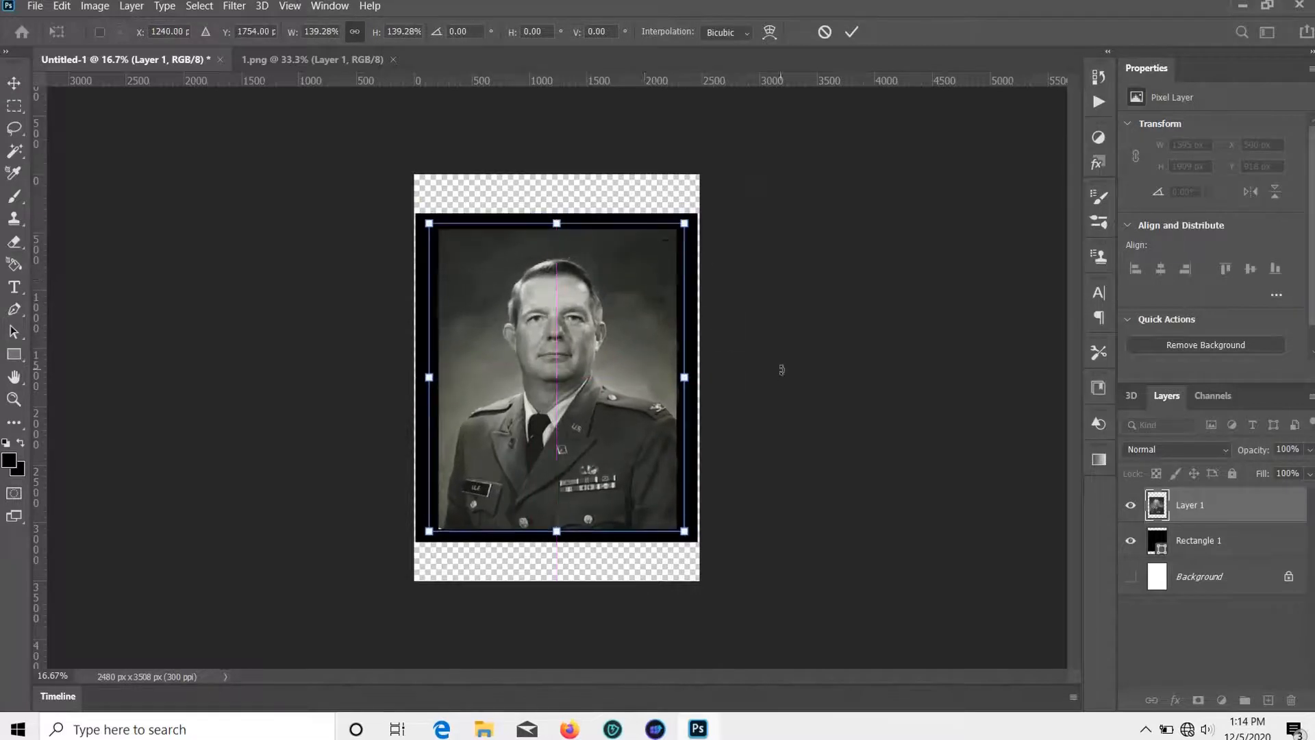
{"action": "left_click", "coordinate": [21, 80]}
{"action": "left_click_drag", "start_coordinate": [590, 361], "coordinate": [582, 363]}
{"action": "left_click", "coordinate": [788, 248]}
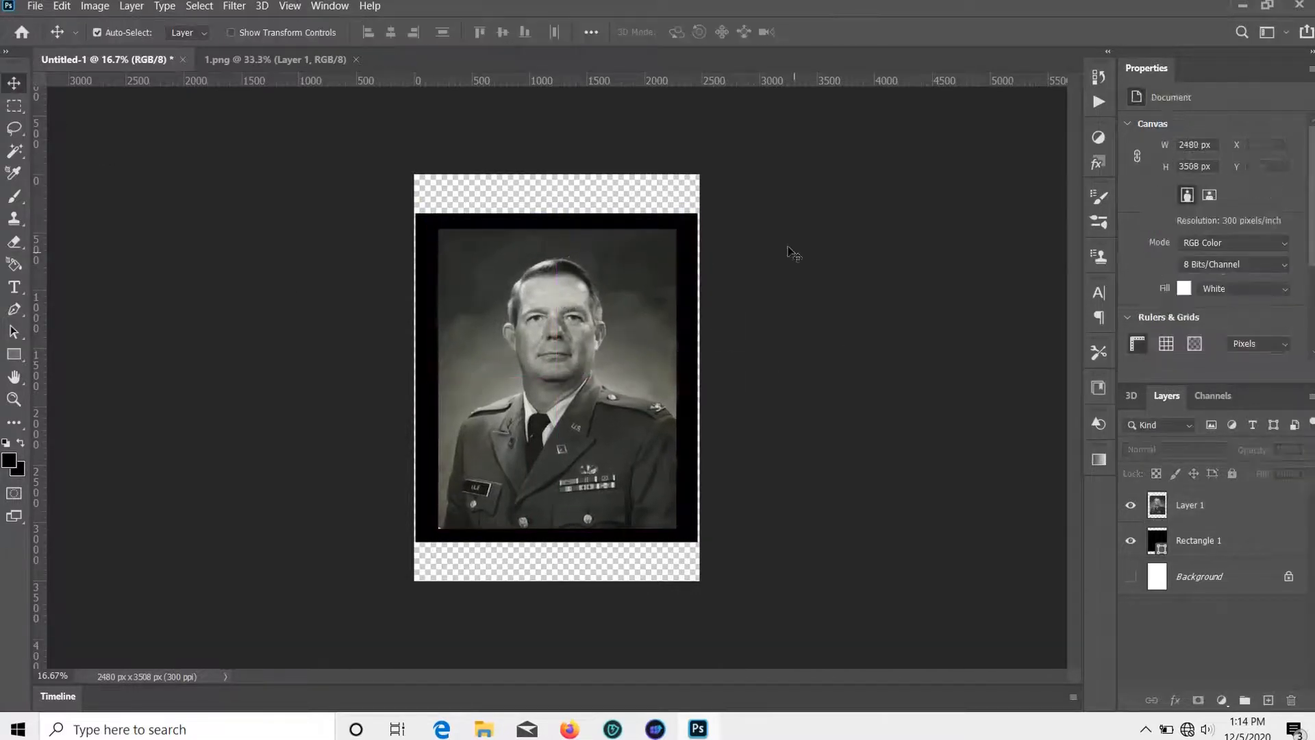
Resize the black rectangle to about 98% width and 101% height so its side borders frame the photo evenly.
{"action": "left_click", "coordinate": [634, 337]}
{"action": "key", "text": "ctrl+t"}
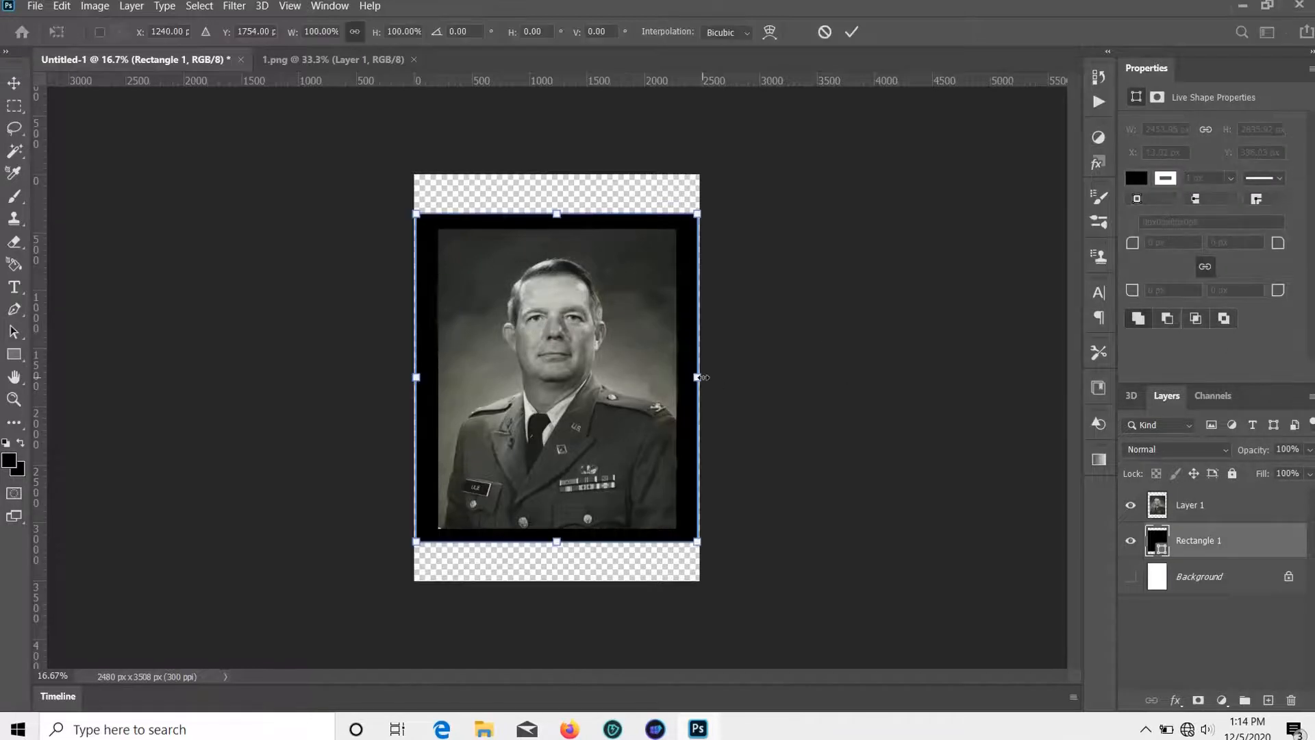
{"action": "left_click_drag", "start_coordinate": [699, 378], "coordinate": [689, 377]}
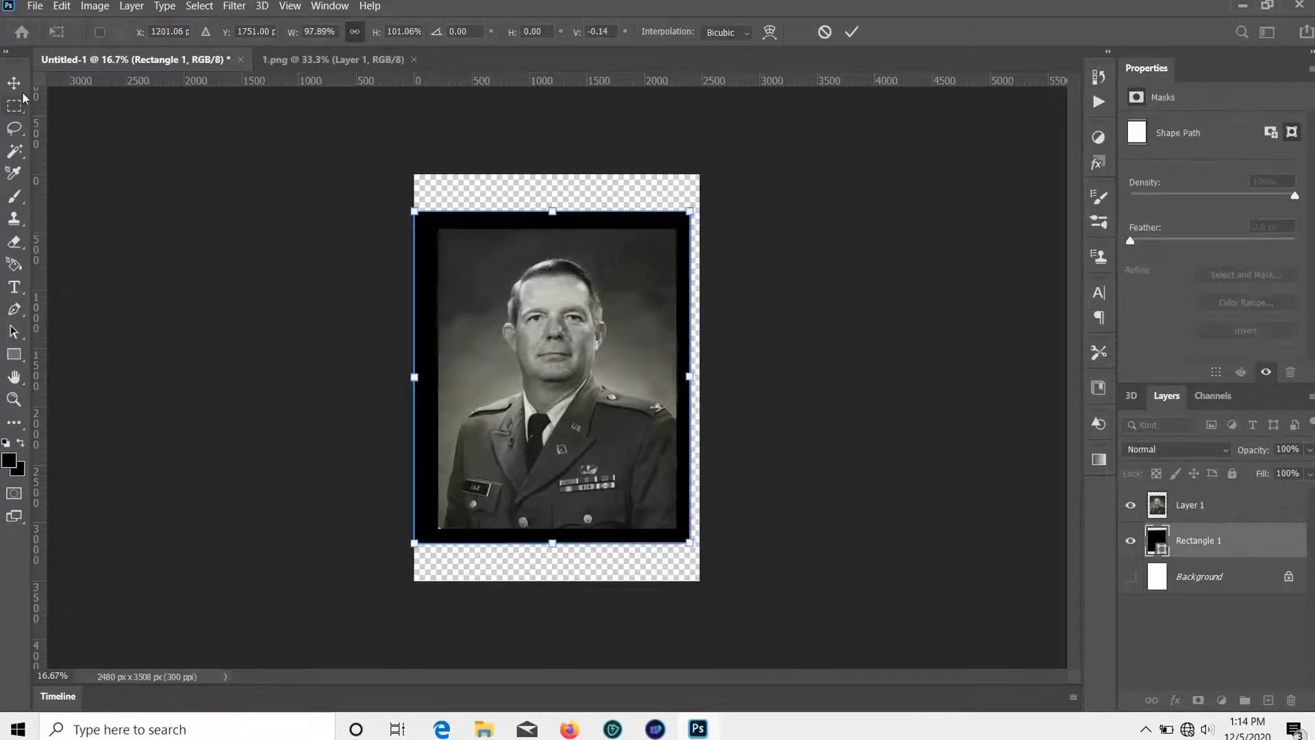
{"action": "key", "text": "Return"}
{"action": "left_click", "coordinate": [613, 393]}
{"action": "left_click", "coordinate": [889, 310]}
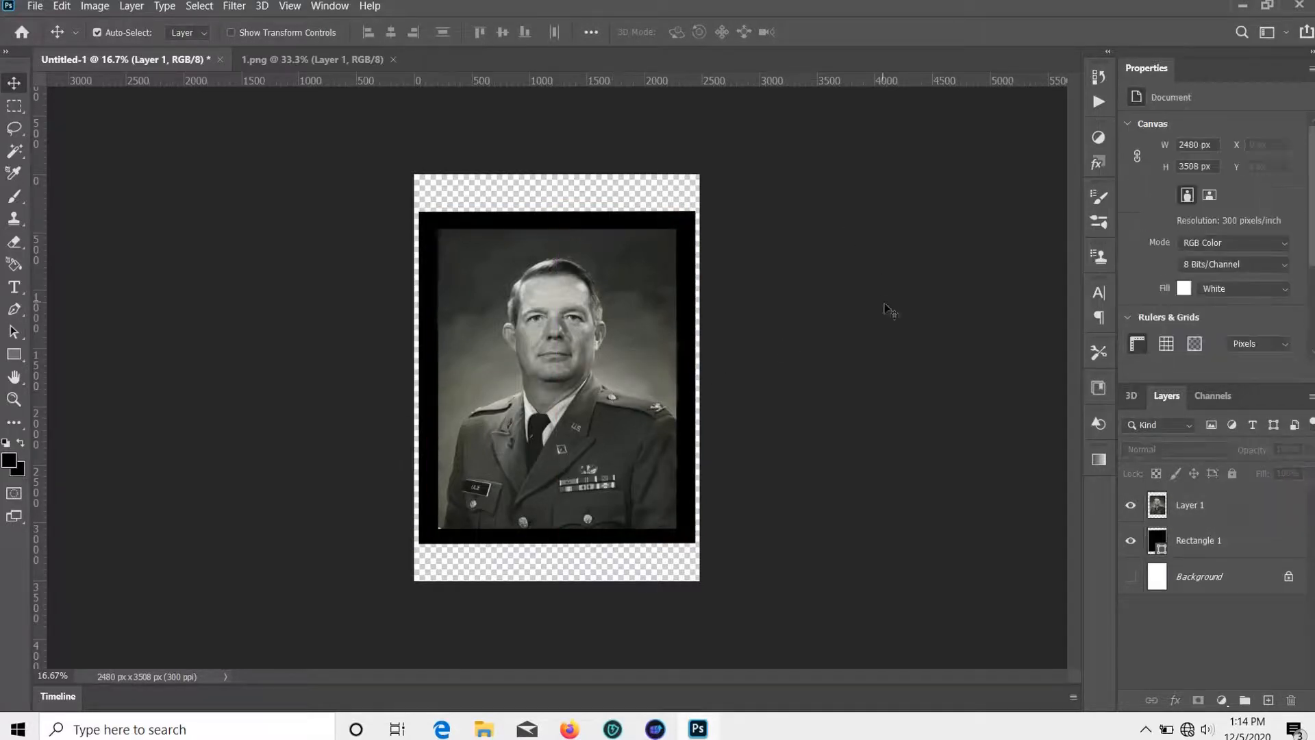
{"action": "left_click", "coordinate": [33, 7]}
{"action": "mouse_move", "coordinate": [130, 246]}
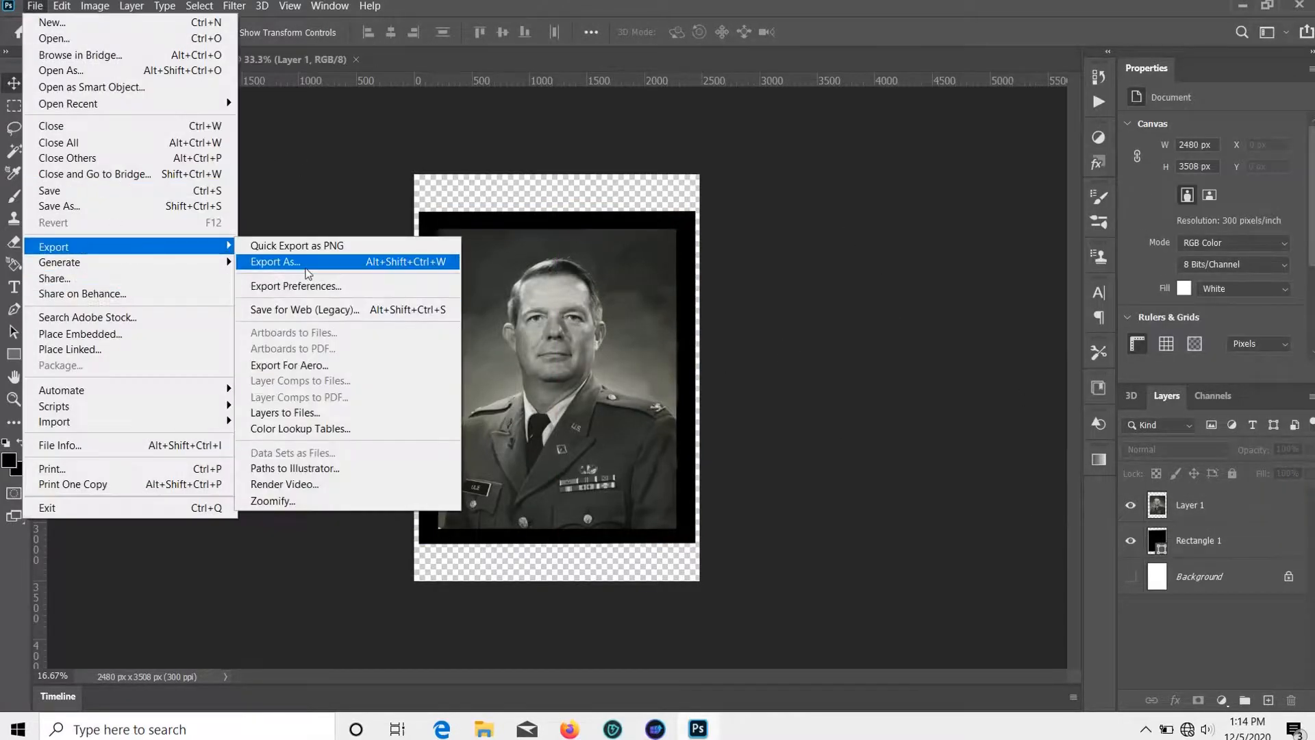
{"action": "left_click", "coordinate": [314, 198]}
{"action": "left_click_drag", "start_coordinate": [552, 378], "coordinate": [552, 378]}
Export the framed portrait as a 2480 by 3508 px PNG with transparency, saving it to the Desktop as Ary.
{"action": "left_click", "coordinate": [33, 7]}
{"action": "mouse_move", "coordinate": [130, 245]}
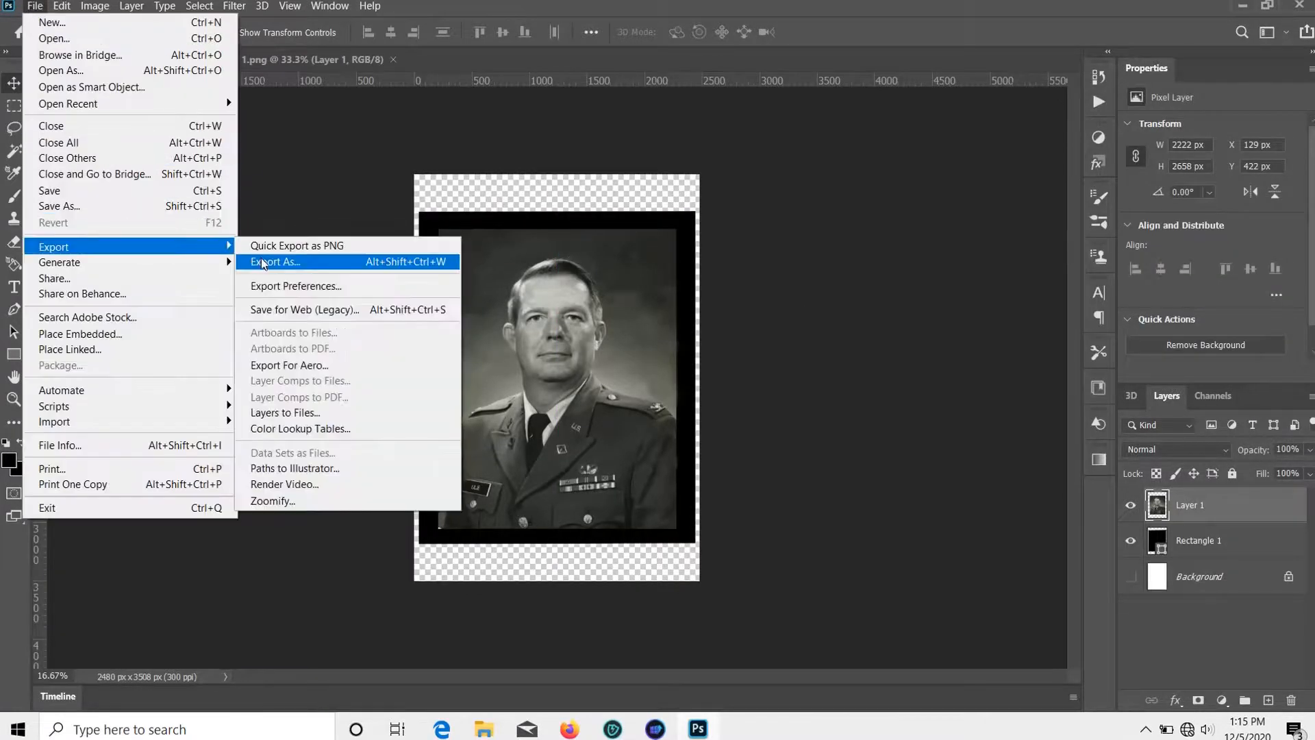
{"action": "left_click", "coordinate": [295, 259]}
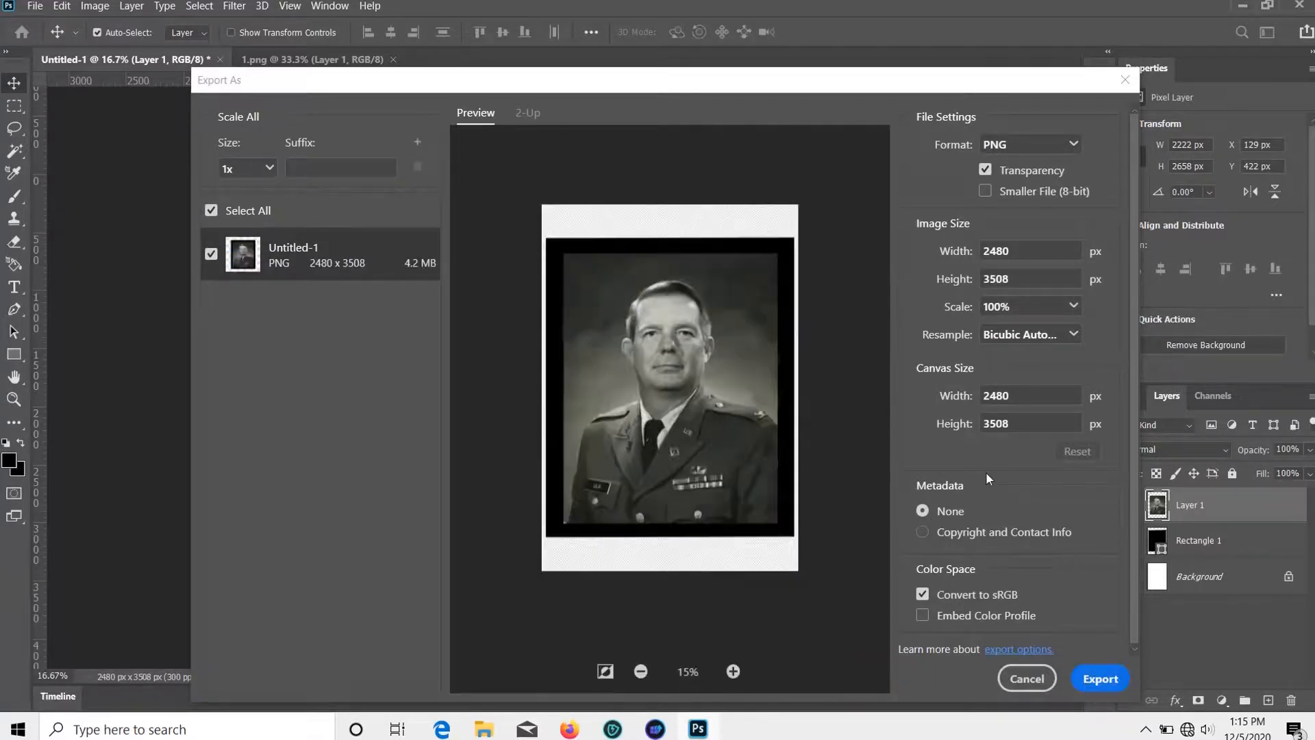
{"action": "left_click", "coordinate": [1100, 678]}
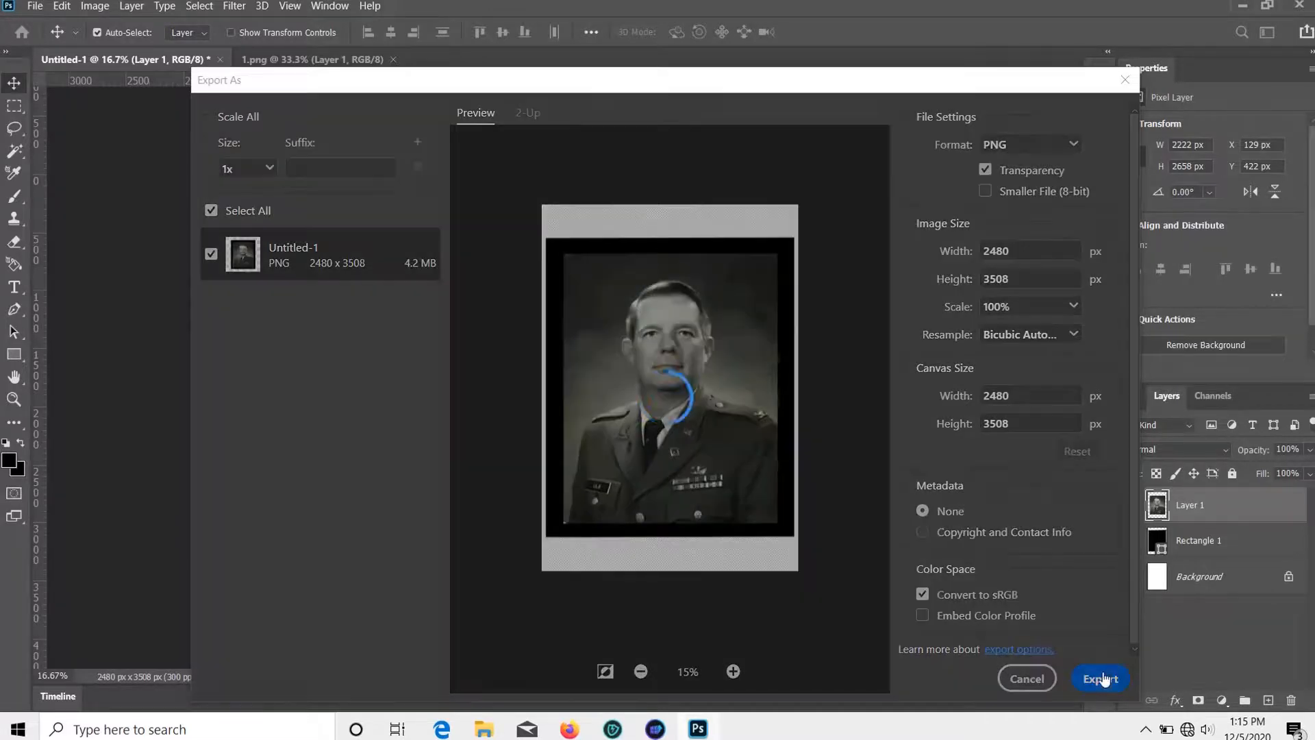
{"action": "type", "text": "Ary"}
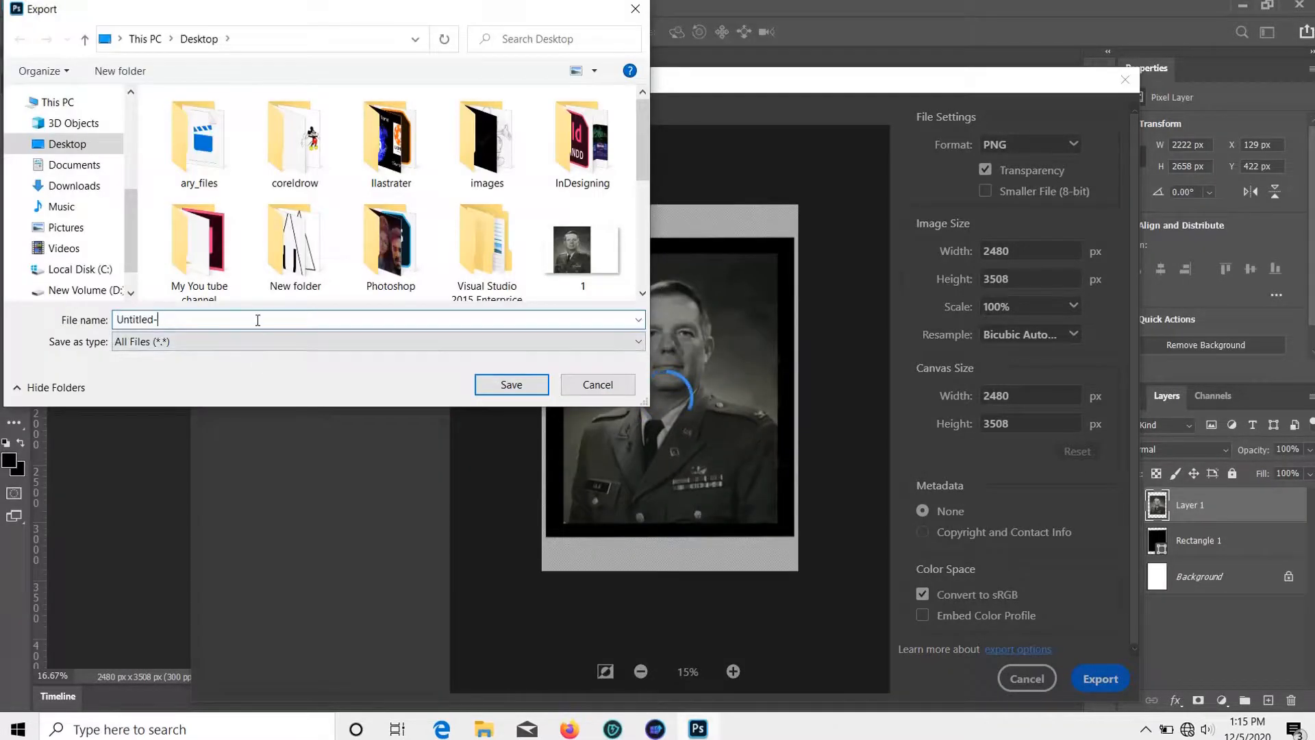
{"action": "left_click", "coordinate": [499, 384]}
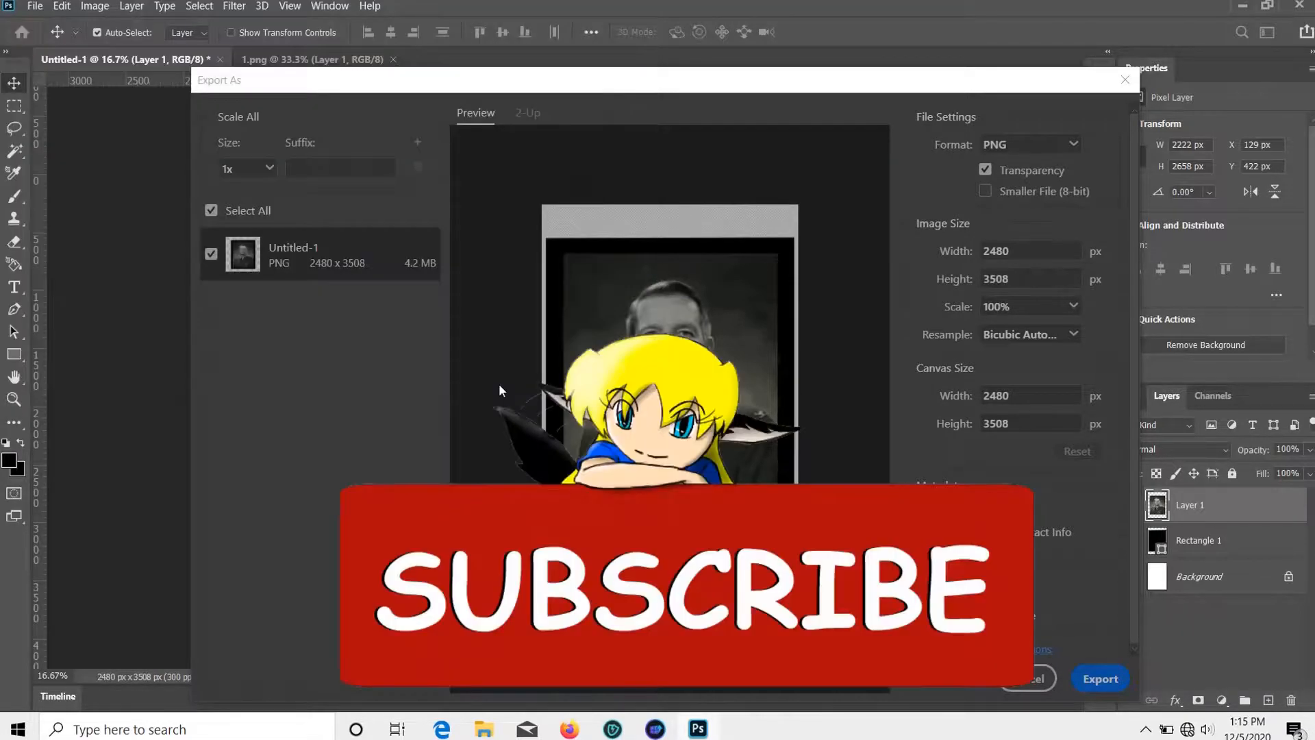